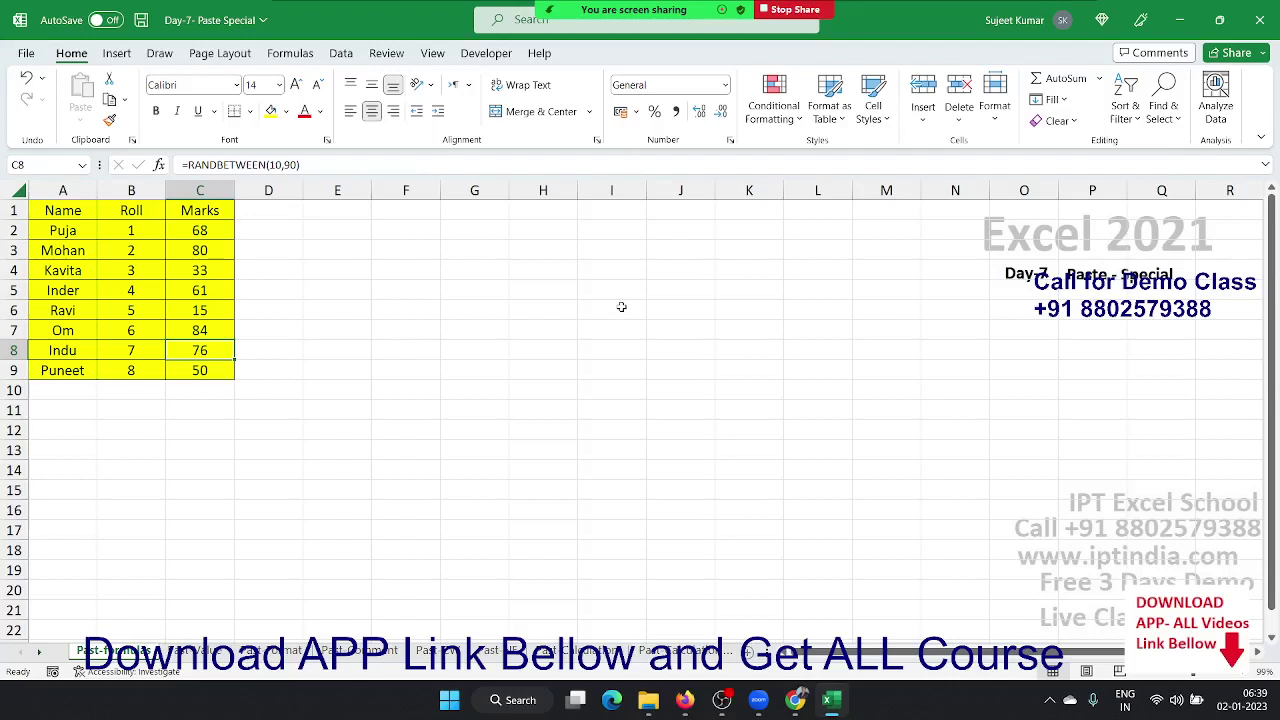
# - Copy A1:C9 and paste only its formulas at H1, keeping RANDBETWEEN(10,90) without the yellow fill
pyautogui.press('super+d')
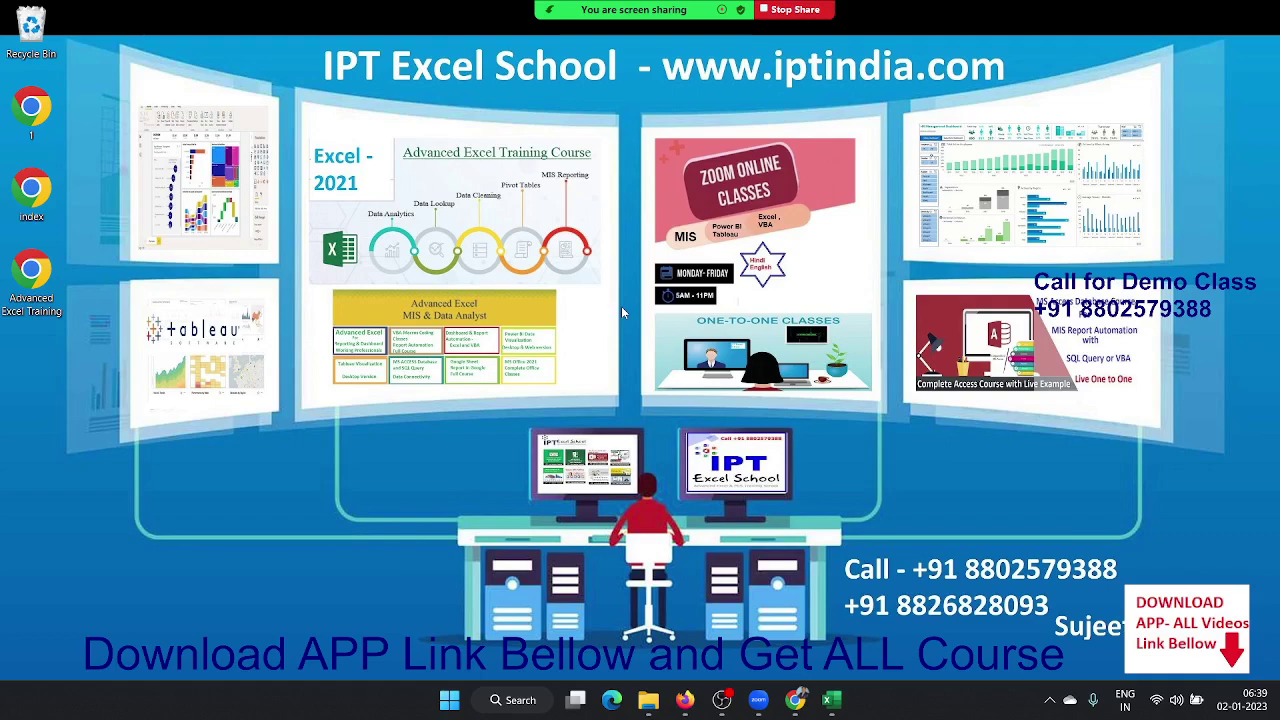
pyautogui.hotkey('alt', 'Tab')
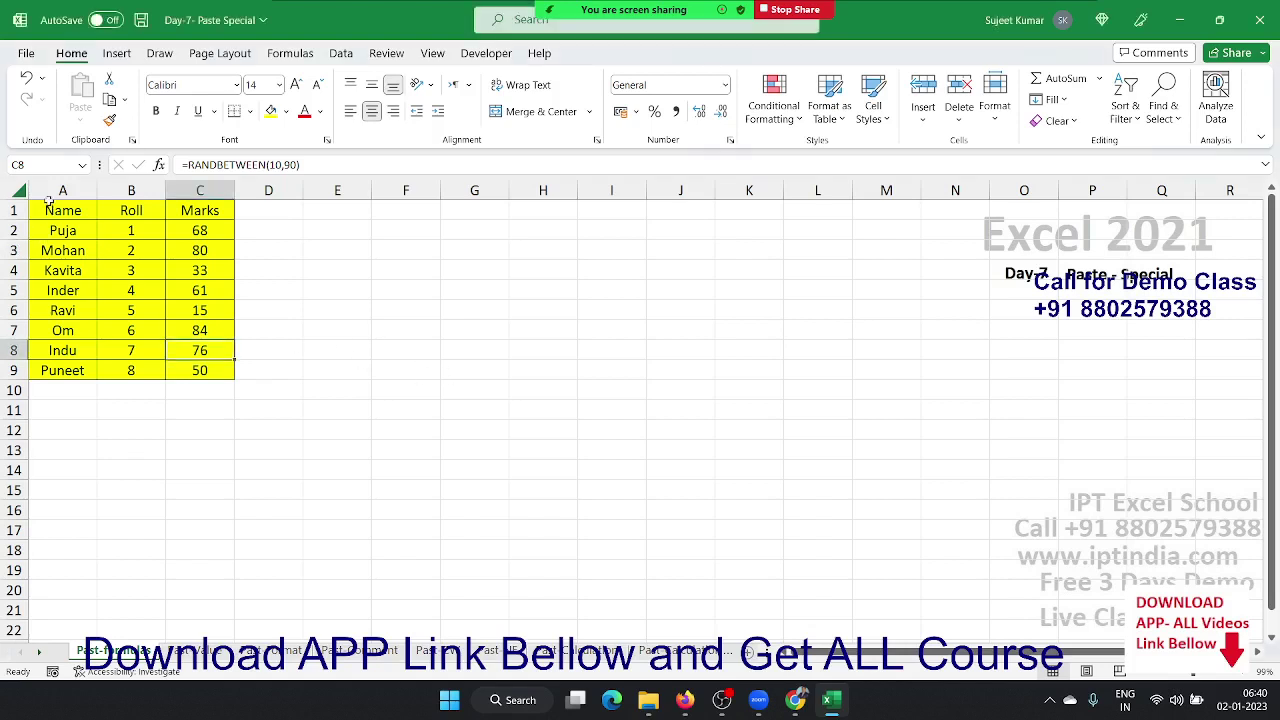
pyautogui.moveTo(48, 201); pyautogui.dragTo(182, 365)
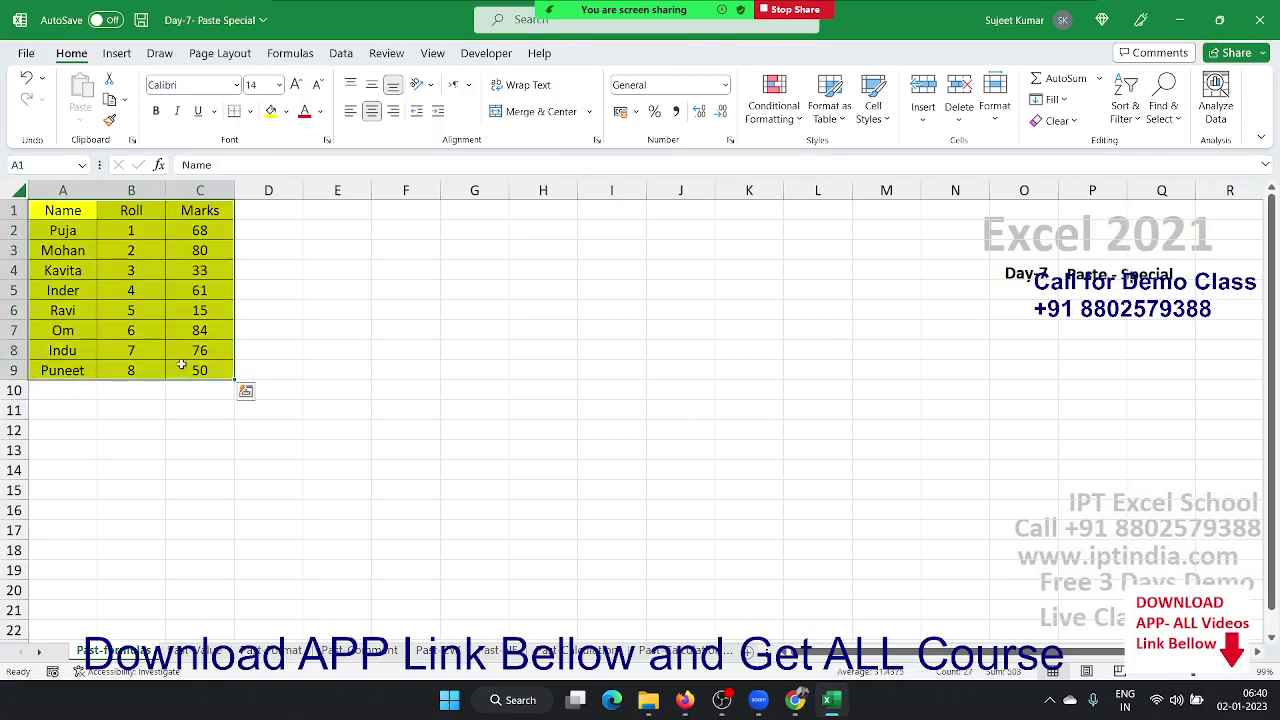
pyautogui.hotkey('ctrl', 'c')
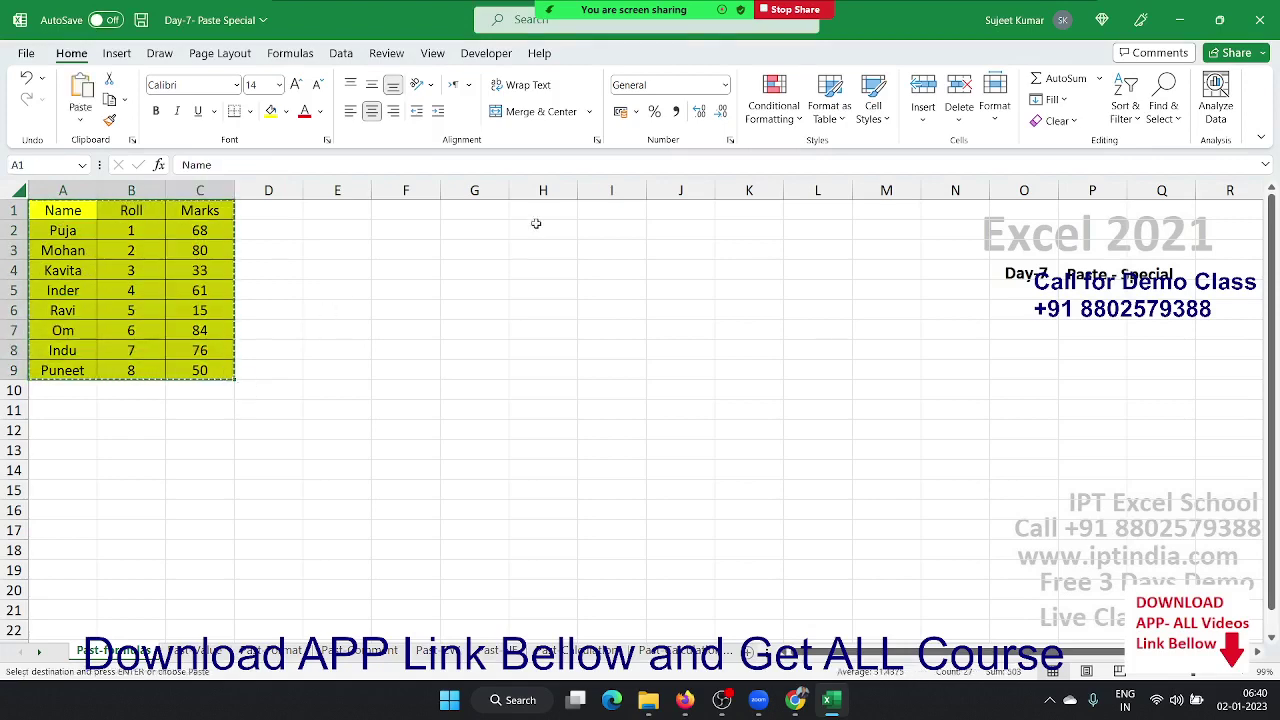
pyautogui.click(536, 216)
pyautogui.rightClick(538, 221)
pyautogui.click(575, 315)
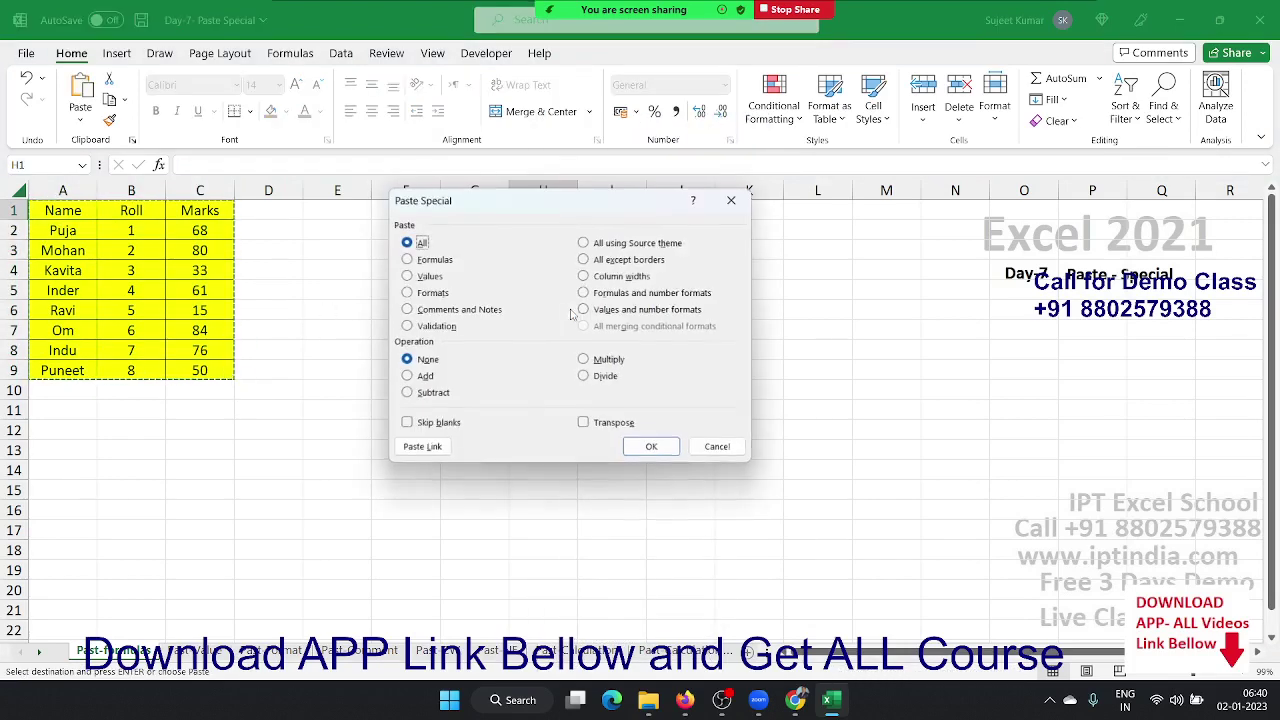
pyautogui.click(434, 259)
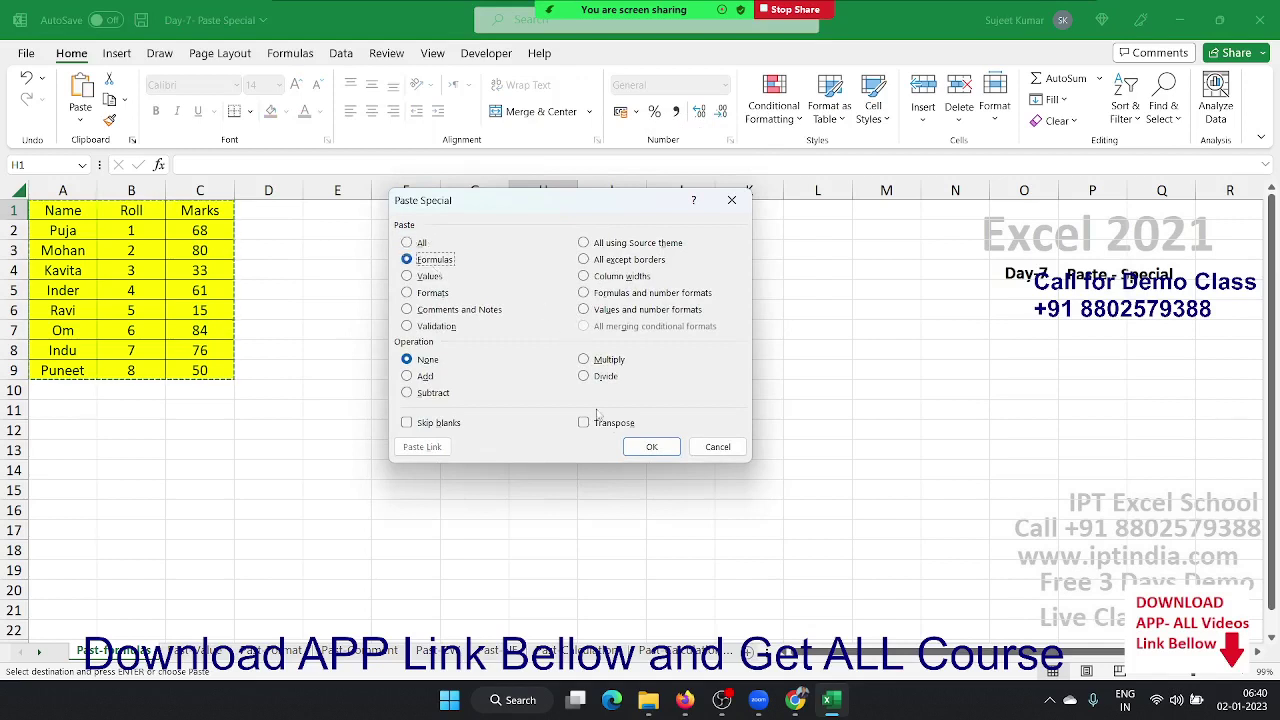
pyautogui.click(650, 448)
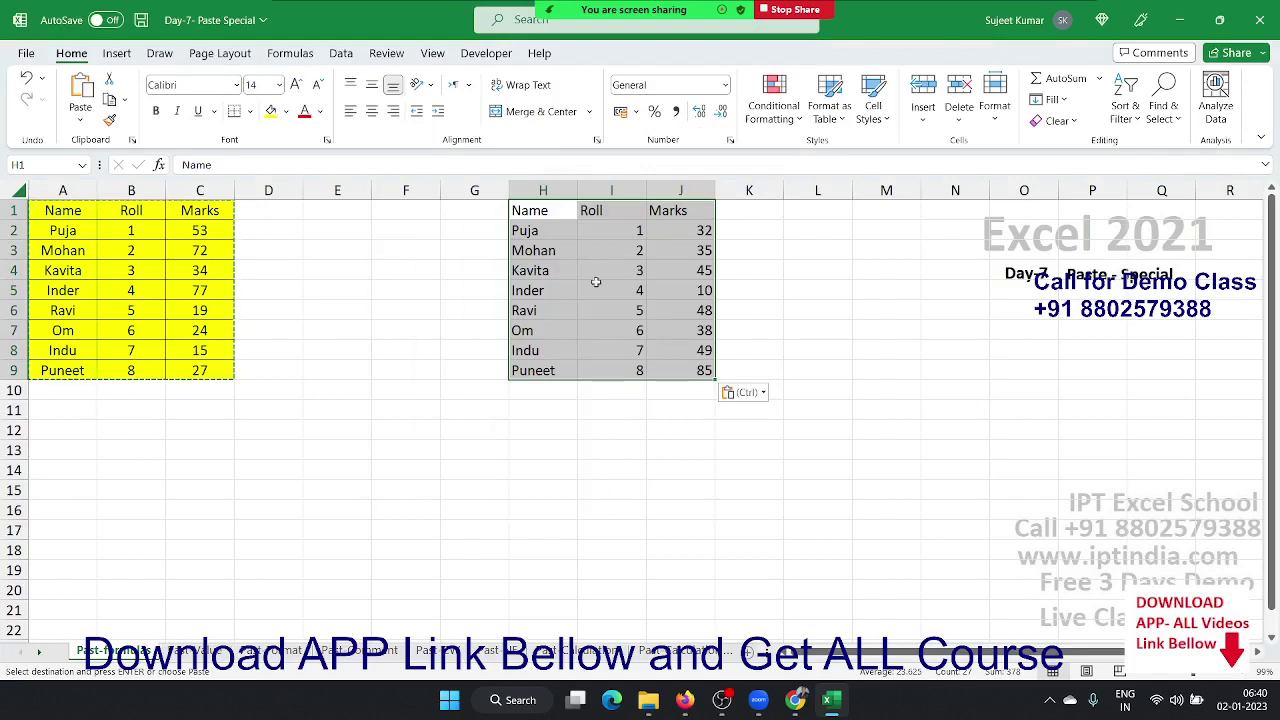
pyautogui.click(683, 230)
pyautogui.click(706, 273)
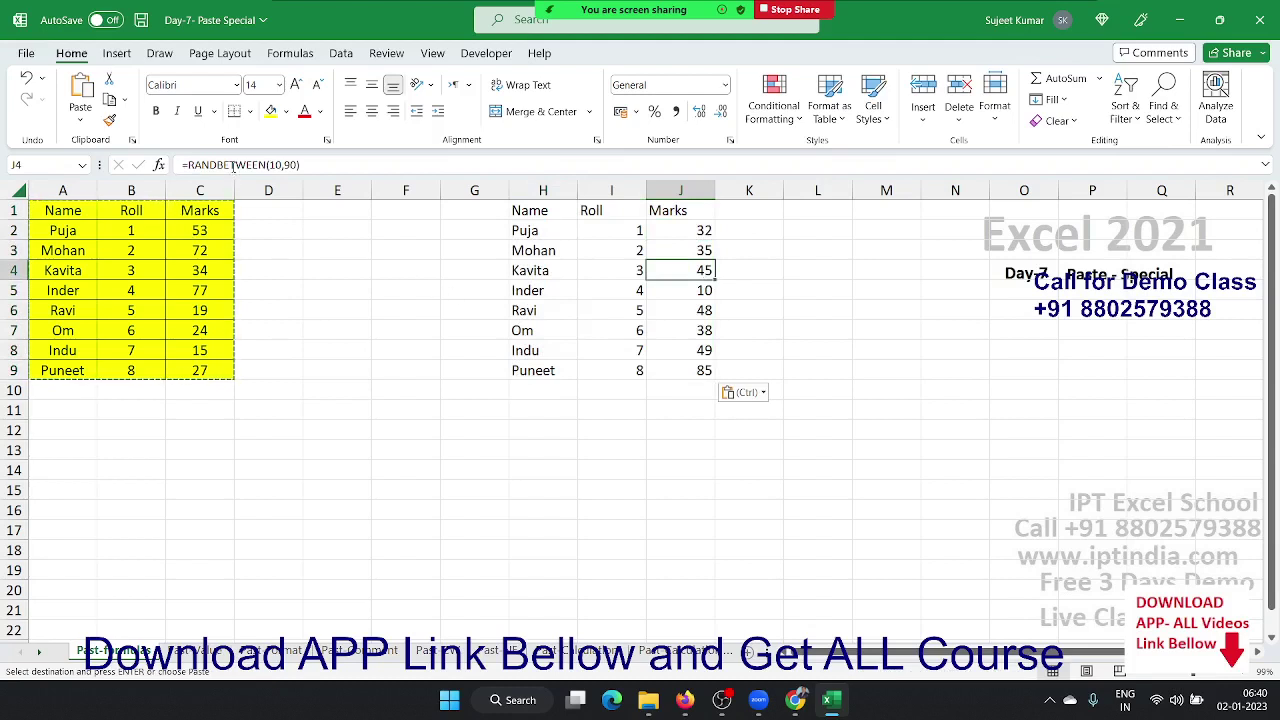
pyautogui.press('ctrl')
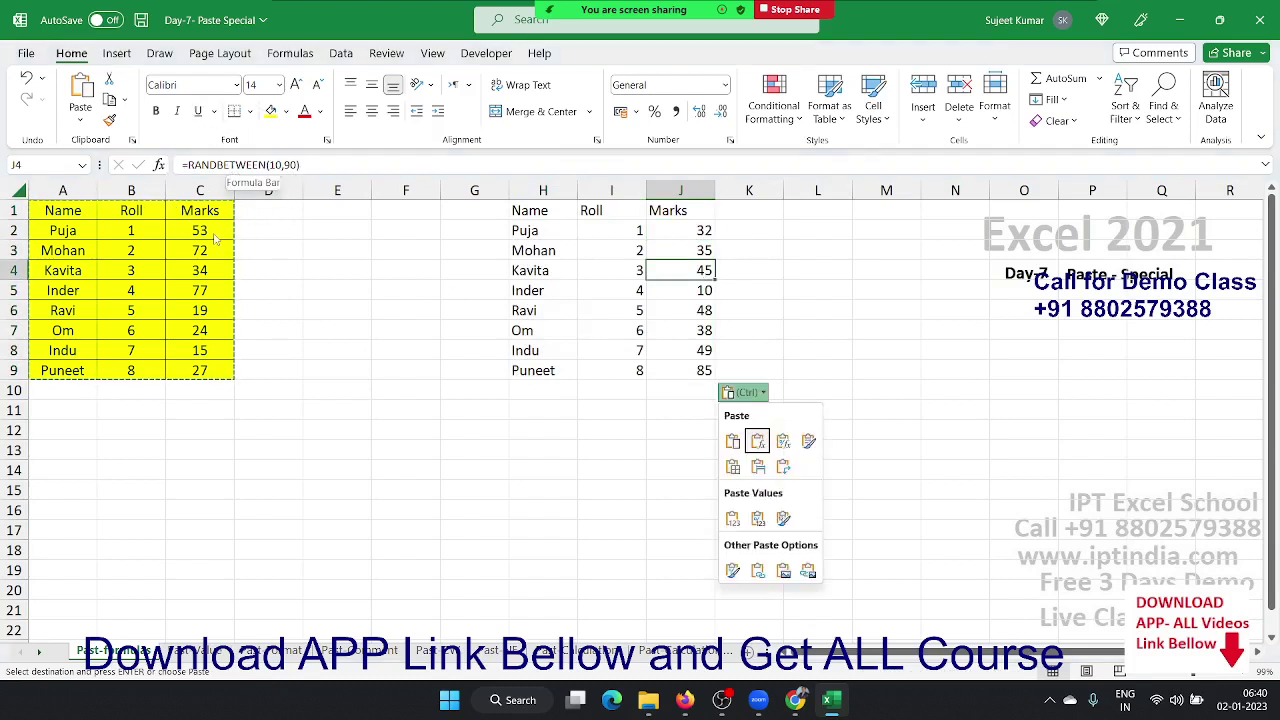
pyautogui.doubleClick(214, 236)
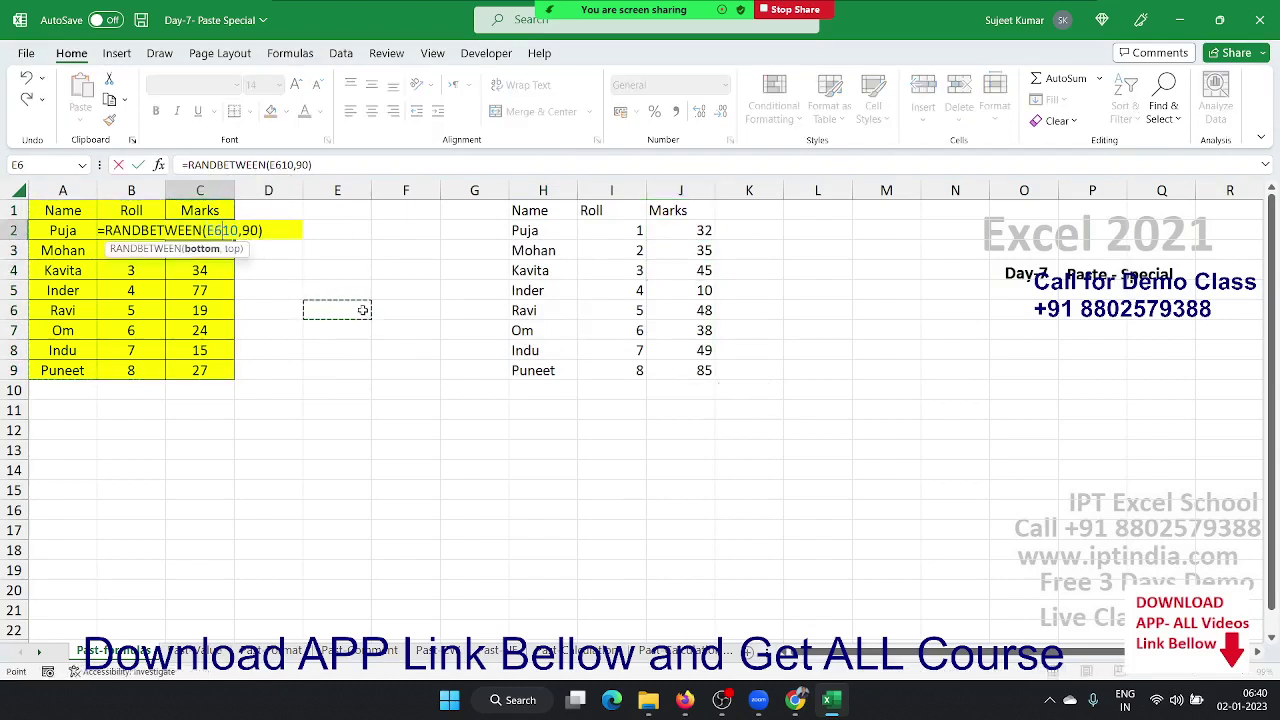
pyautogui.click(360, 309)
pyautogui.click(352, 367)
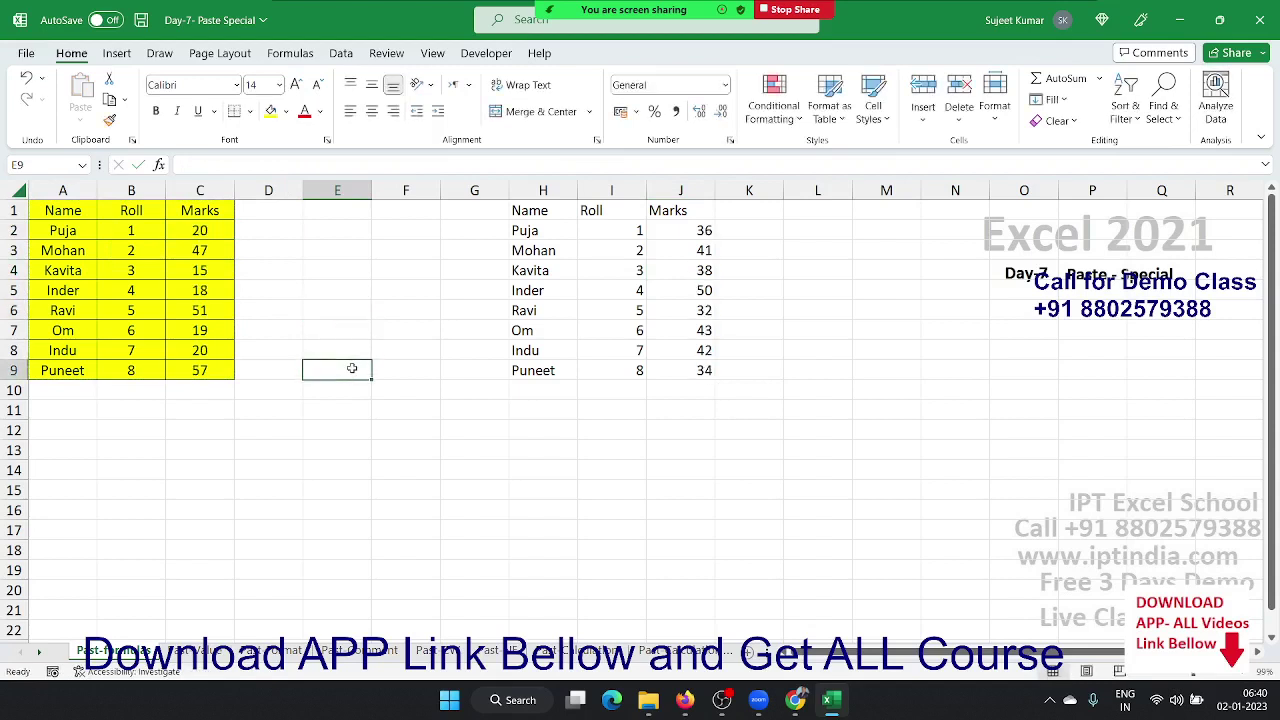
pyautogui.click(417, 286)
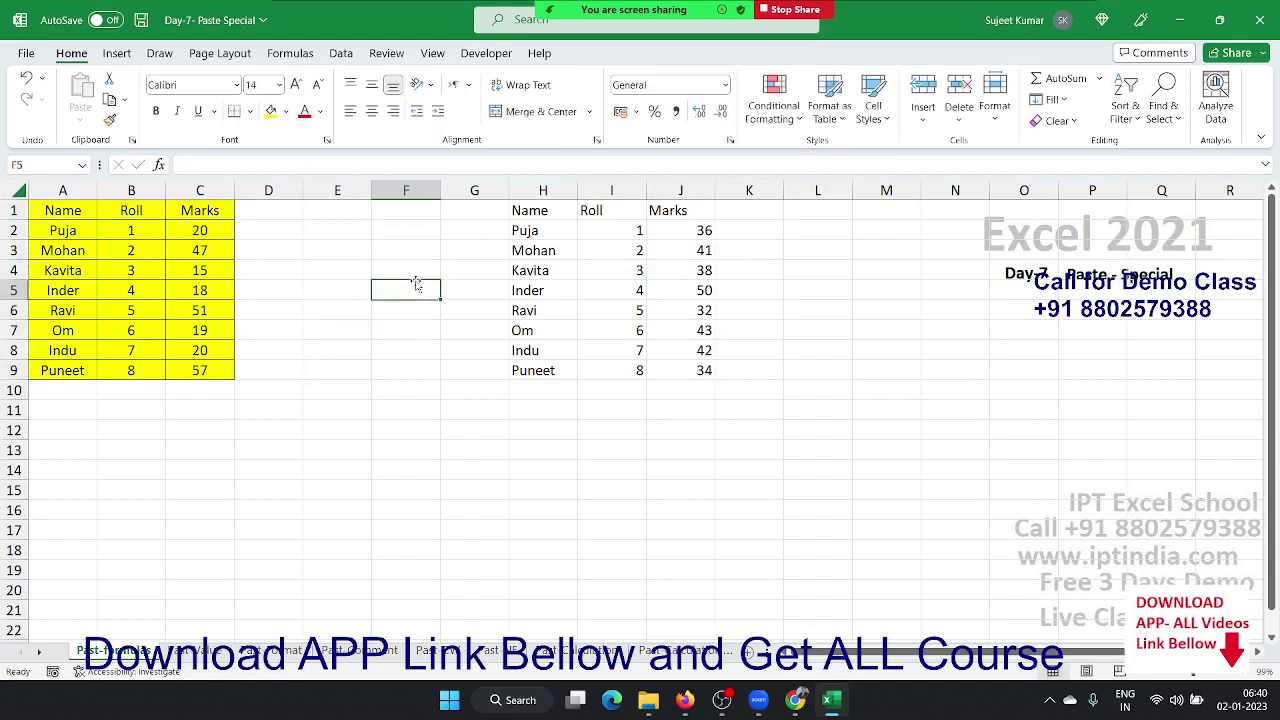
pyautogui.click(407, 306)
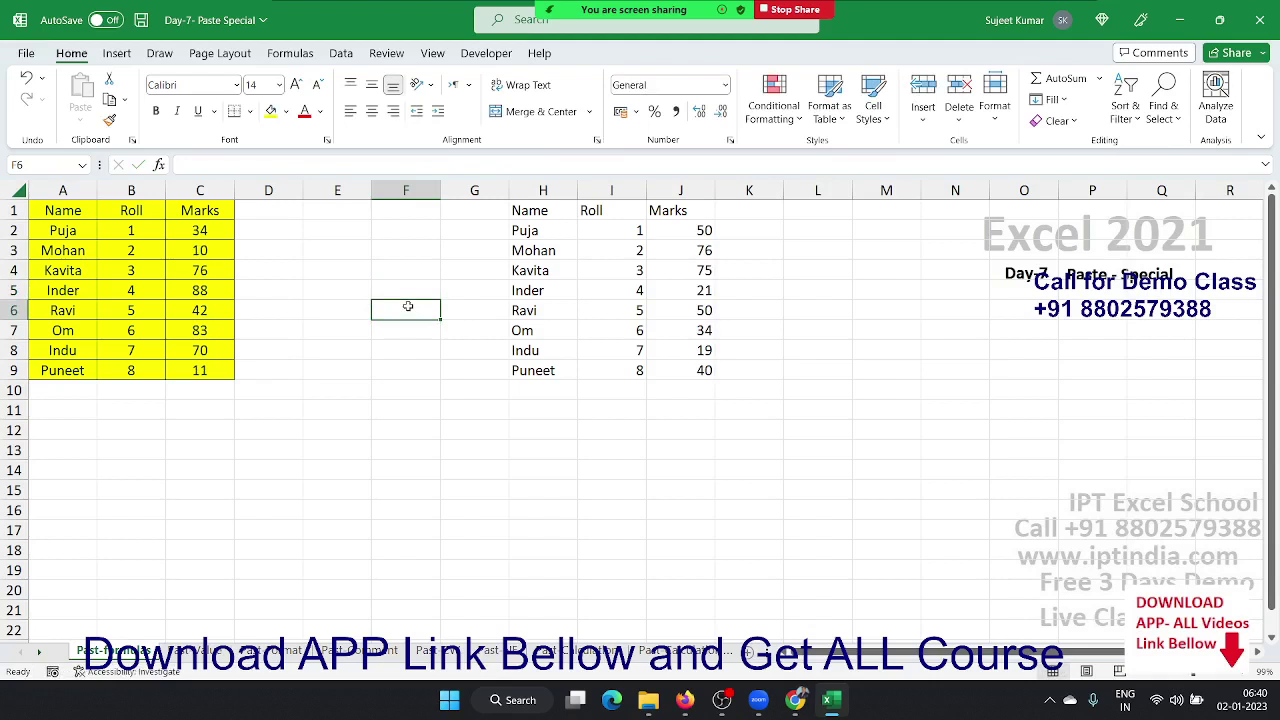
pyautogui.click(541, 210)
pyautogui.click(511, 232)
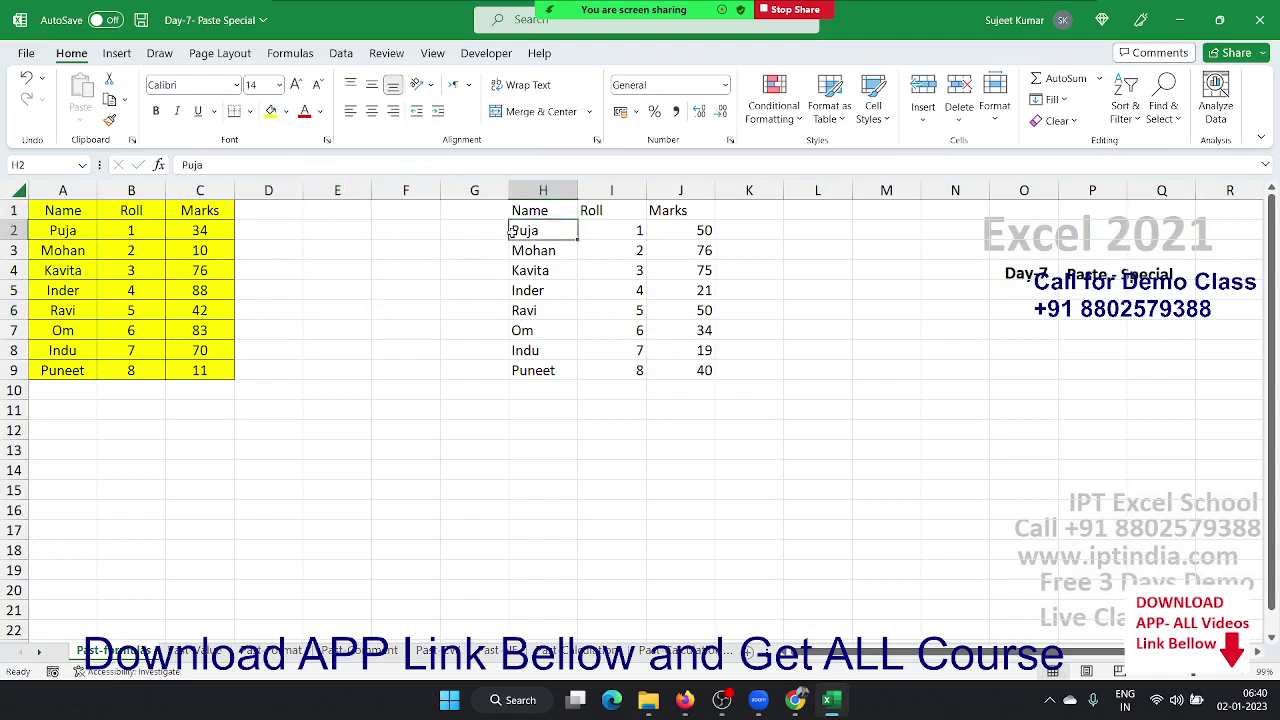
pyautogui.click(520, 267)
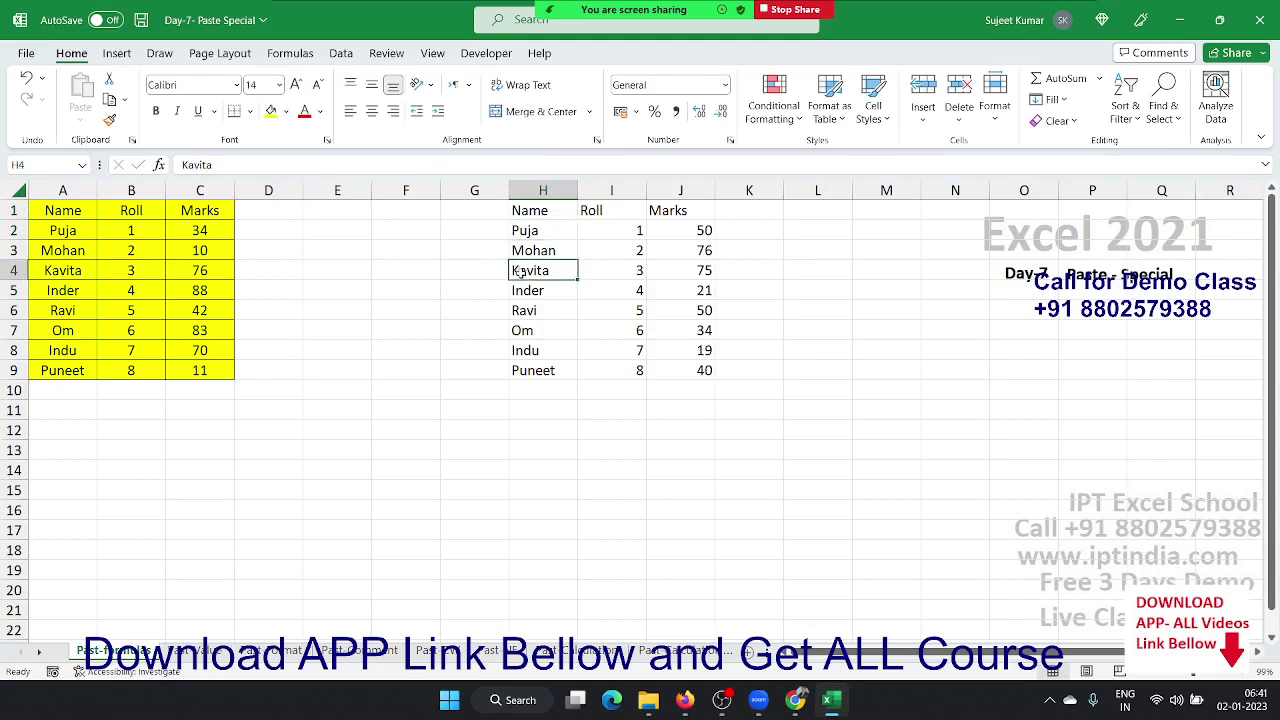
pyautogui.click(218, 252)
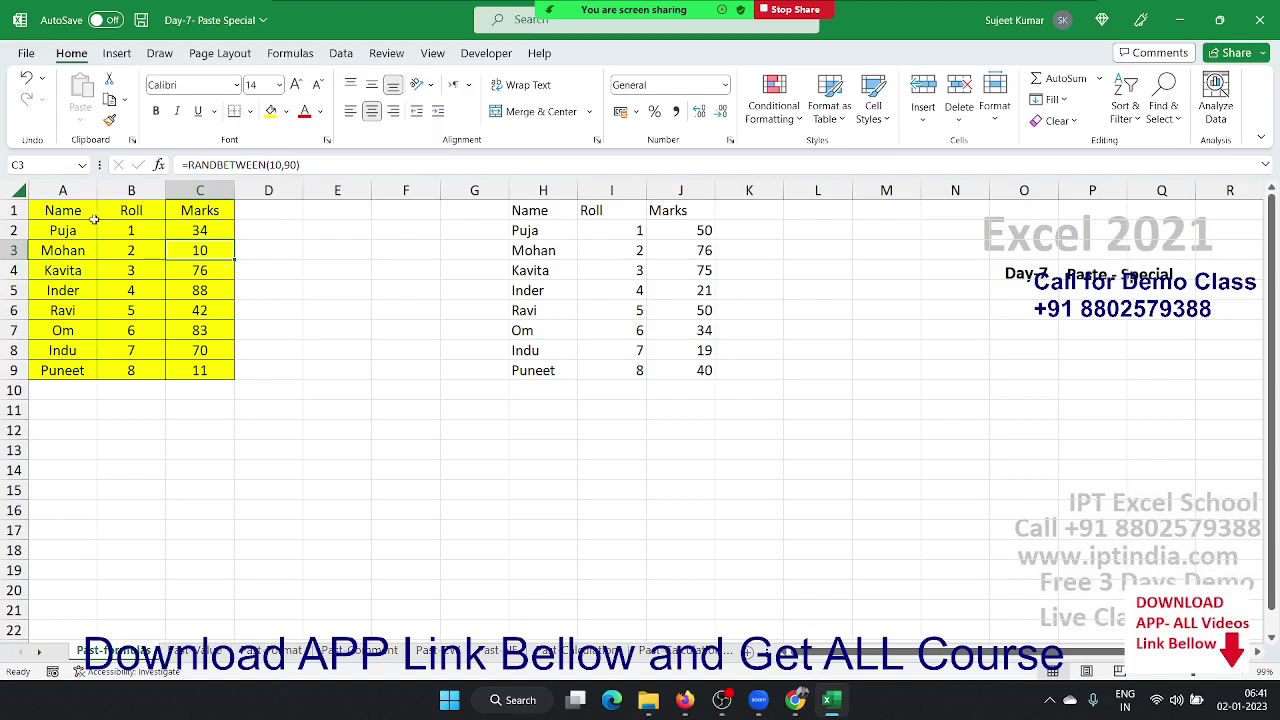
# - Copy A1:C9 and paste it as formulas only at H12, then move to the next practice sheet
pyautogui.moveTo(90, 214); pyautogui.dragTo(196, 370)
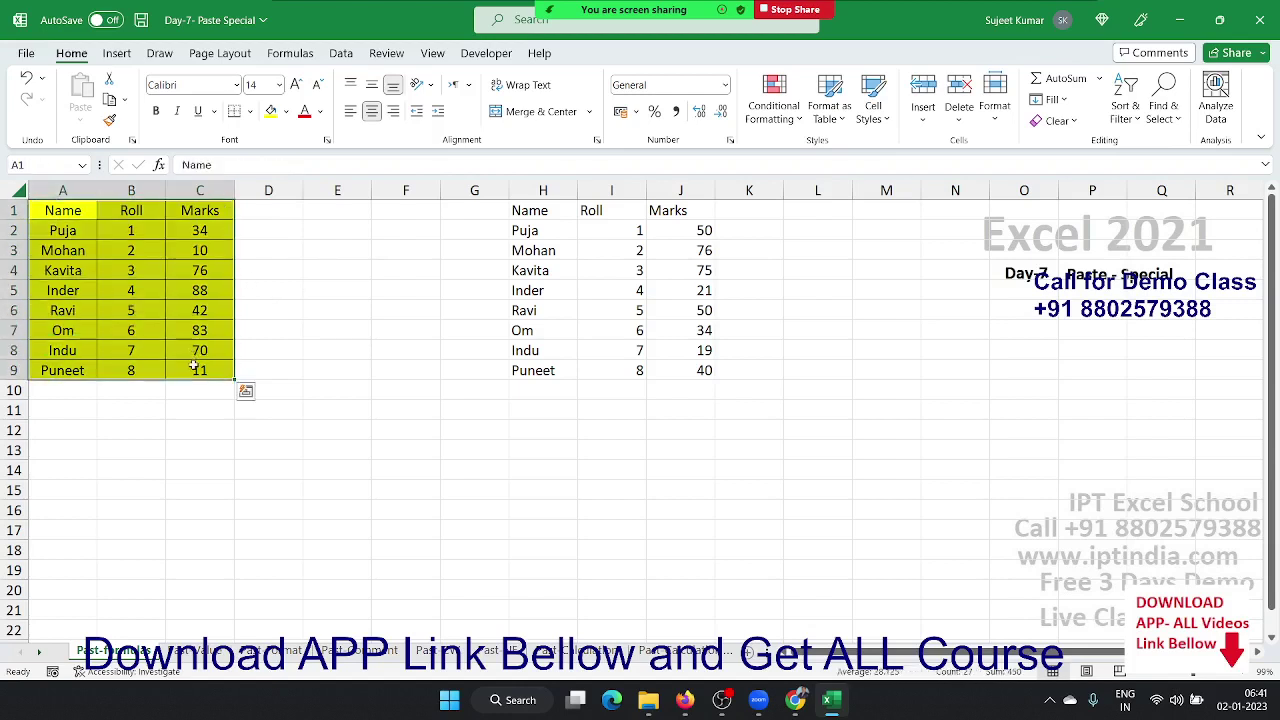
pyautogui.hotkey('ctrl', 'c')
pyautogui.rightClick(523, 432)
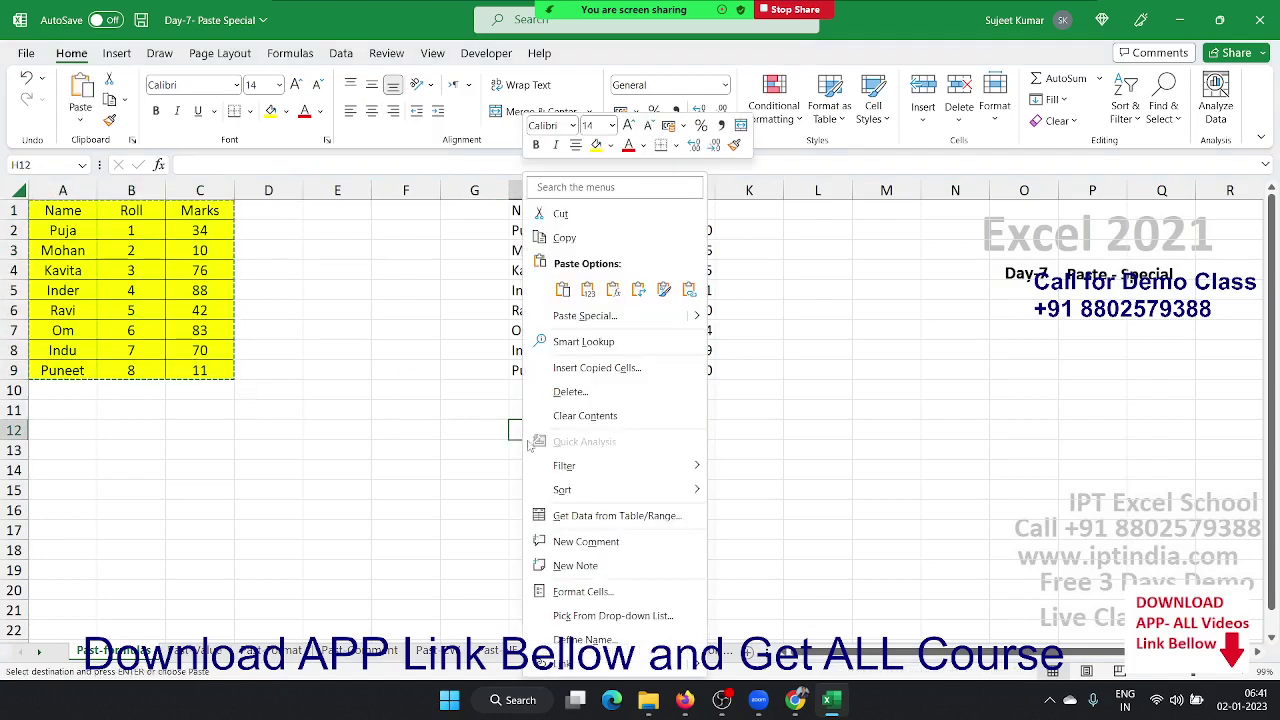
pyautogui.click(586, 322)
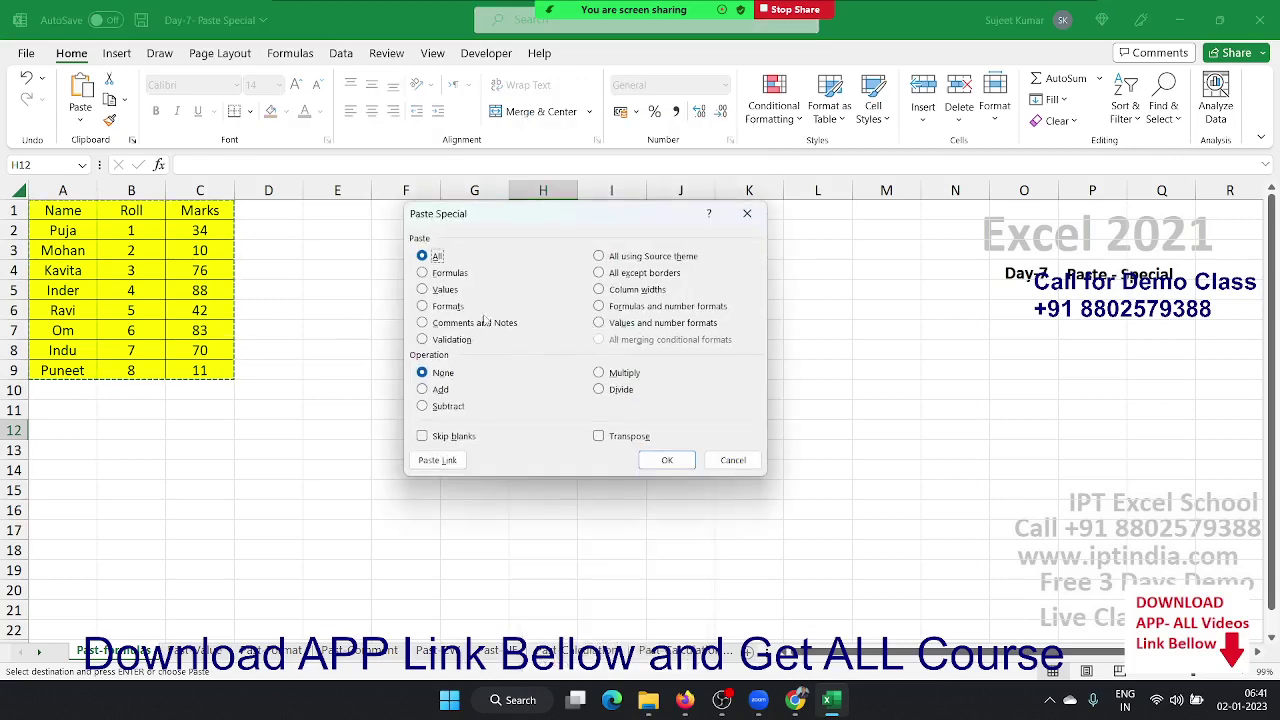
pyautogui.click(448, 278)
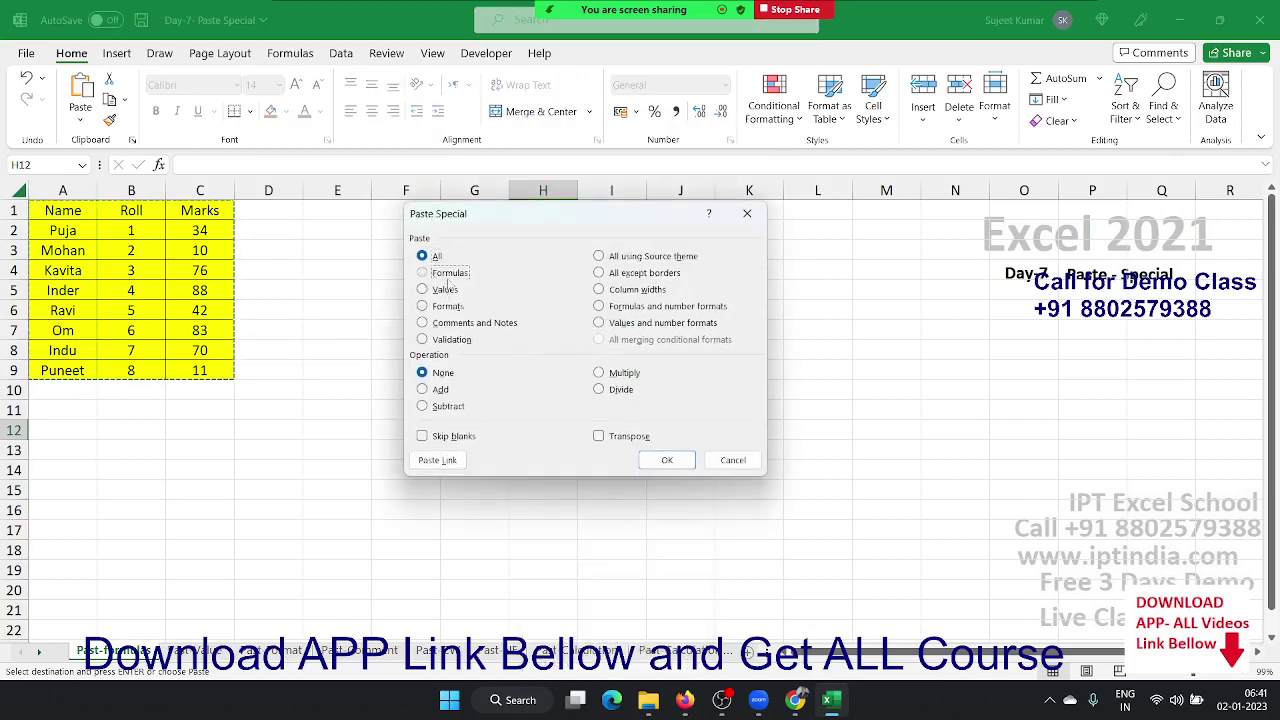
pyautogui.click(667, 460)
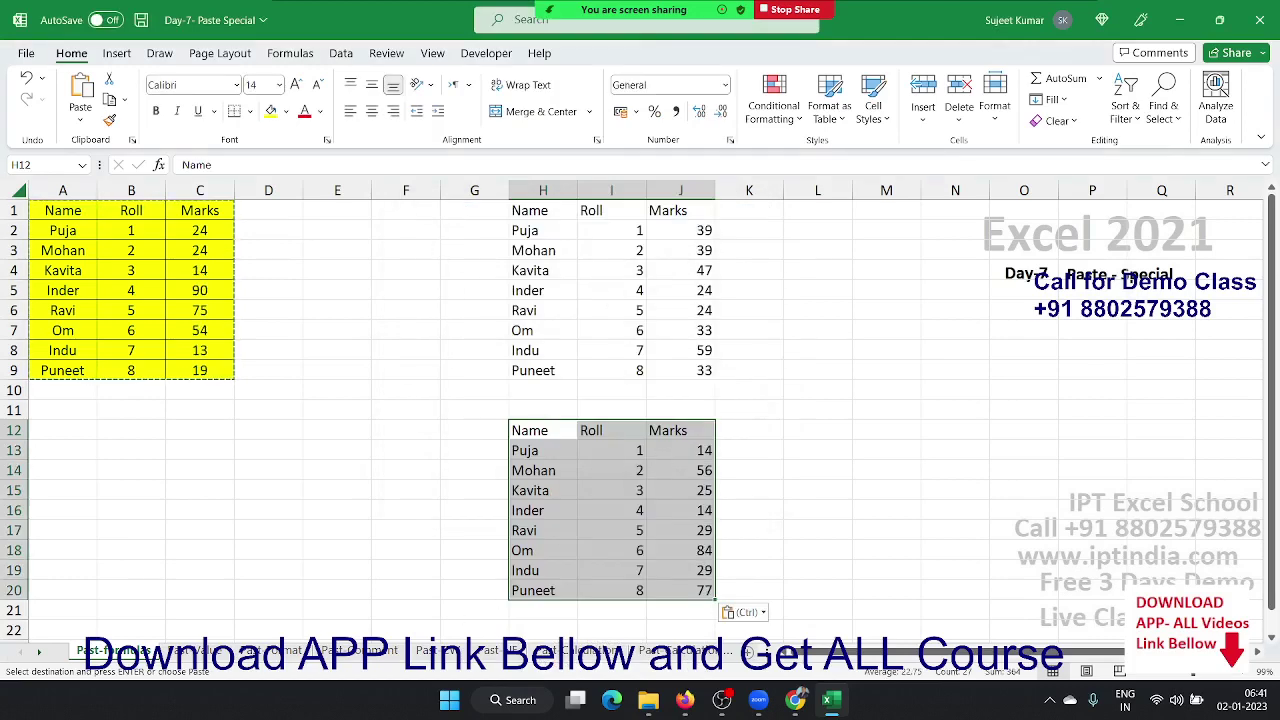
pyautogui.click(195, 651)
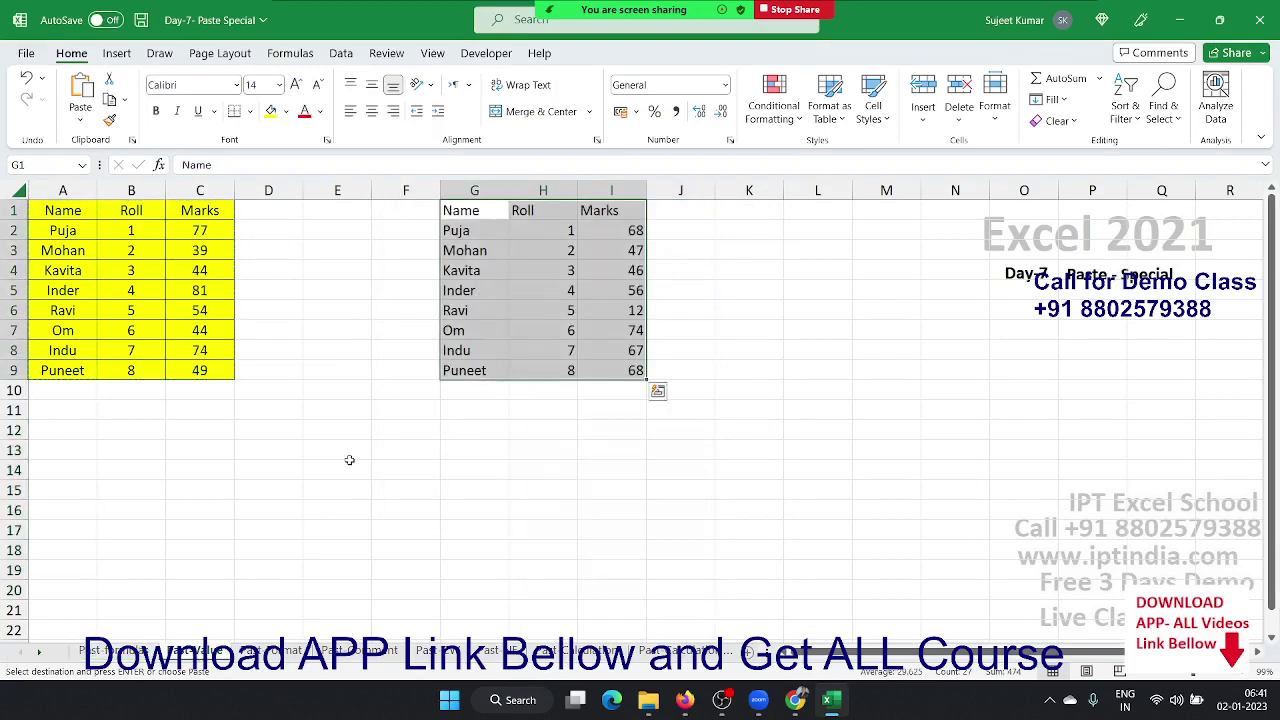
# - Clear the old copied table from columns G:I
pyautogui.moveTo(482, 190); pyautogui.dragTo(622, 206)
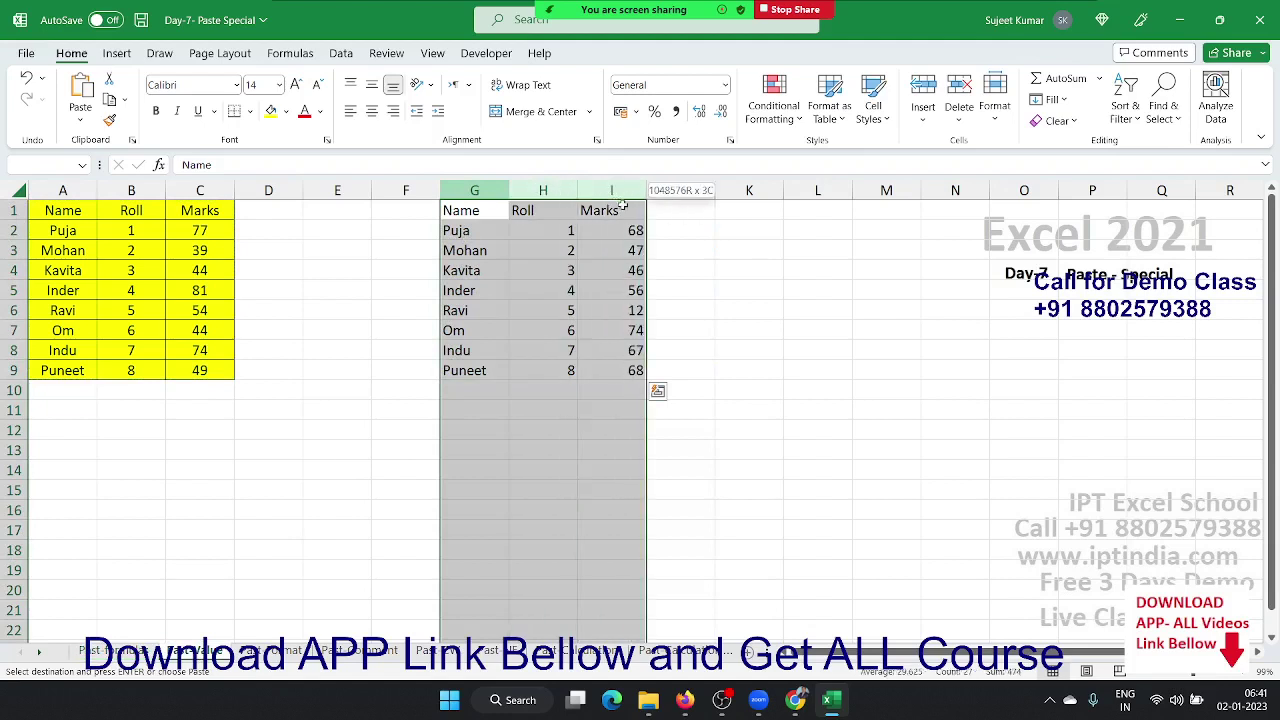
pyautogui.press('Delete')
pyautogui.click(145, 295)
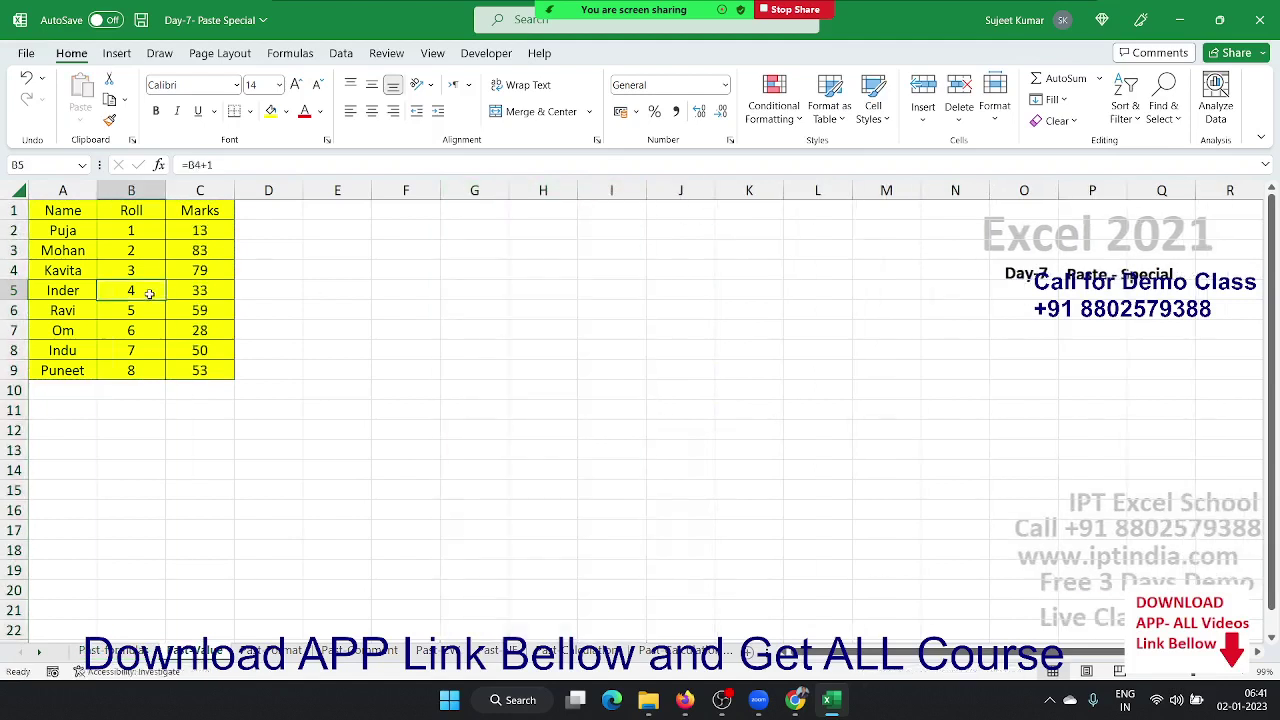
# - Paste A1:C9 as values only at F1, fixing the marks at 13, 83, 79…
pyautogui.moveTo(62, 210); pyautogui.dragTo(200, 368)
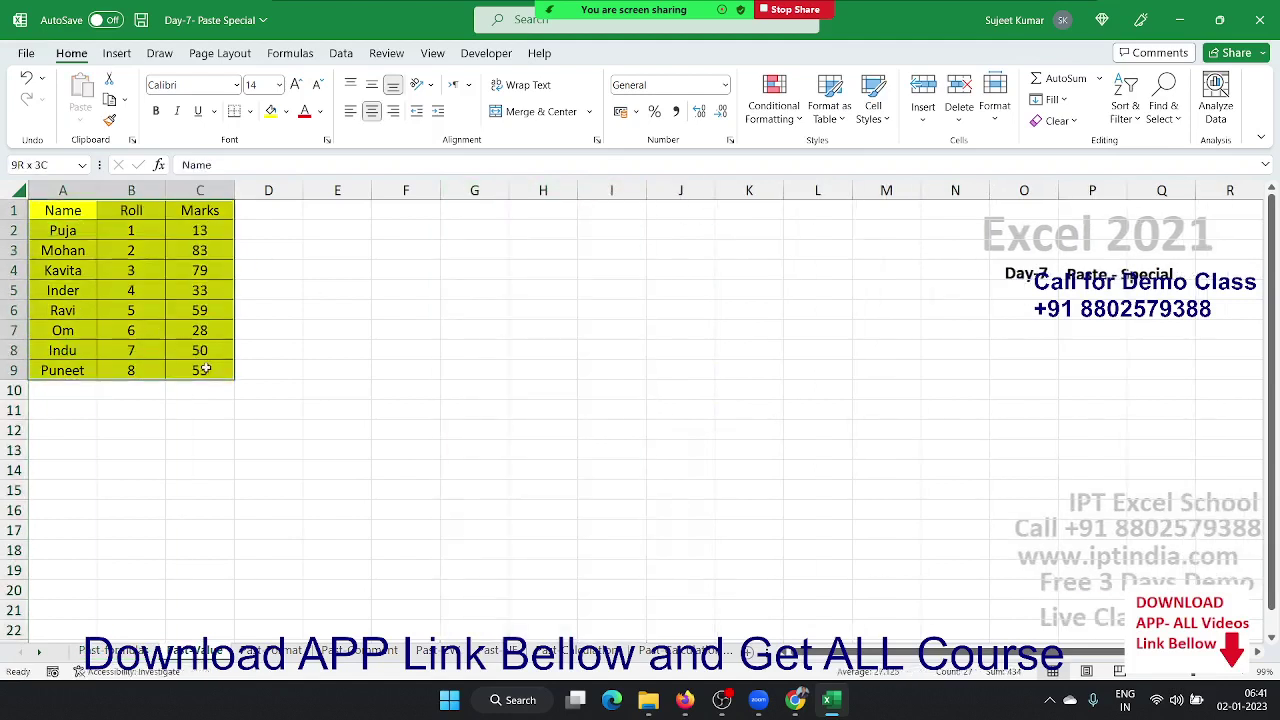
pyautogui.hotkey('ctrl', 'c')
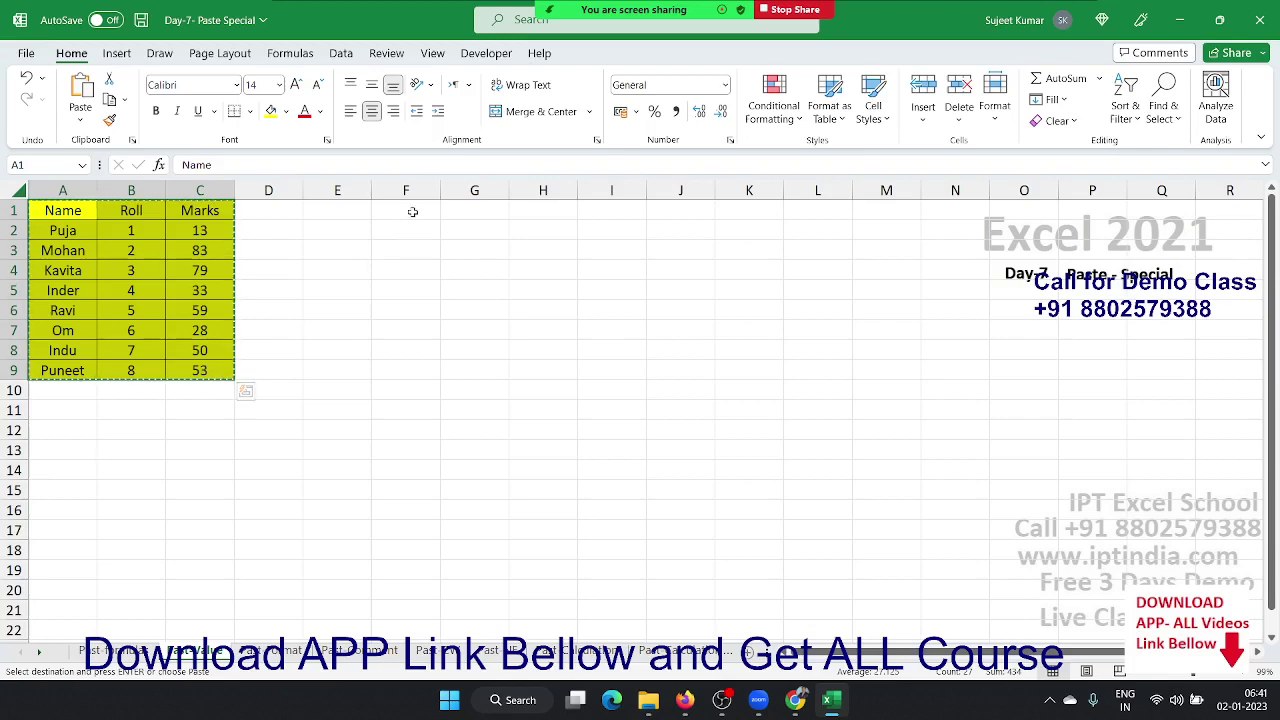
pyautogui.rightClick(412, 212)
pyautogui.click(470, 315)
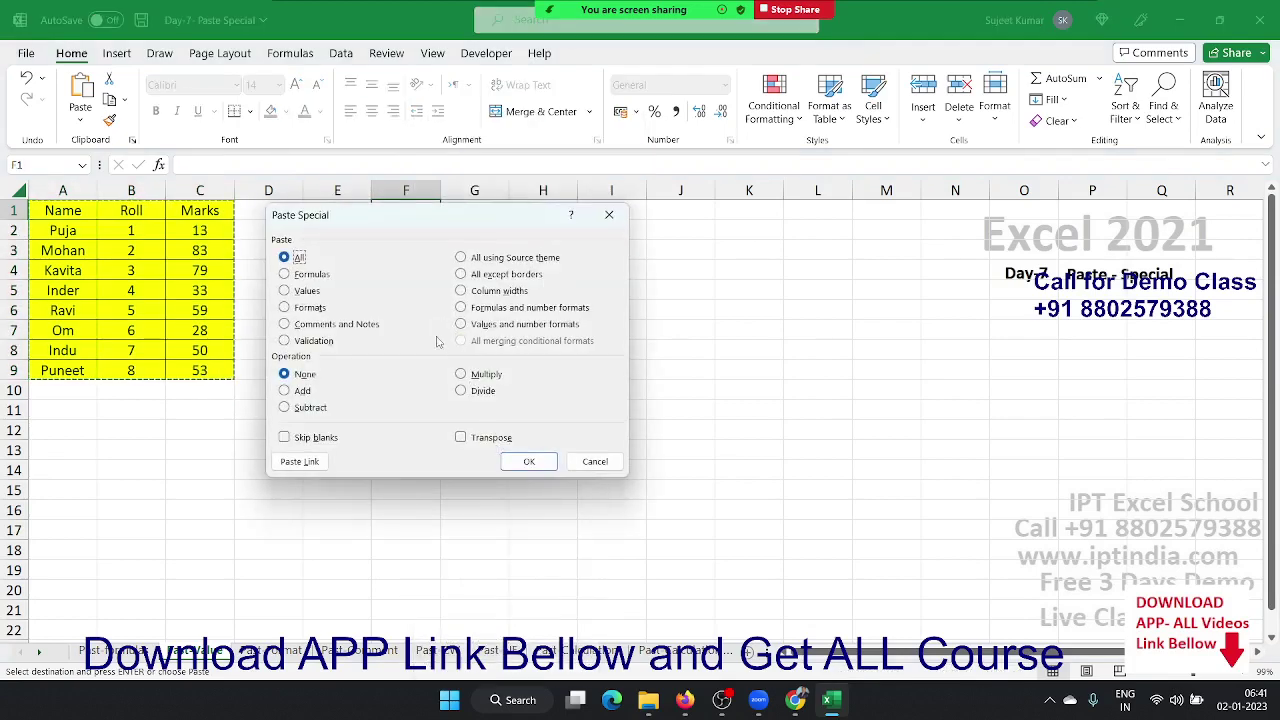
pyautogui.click(318, 294)
pyautogui.click(551, 466)
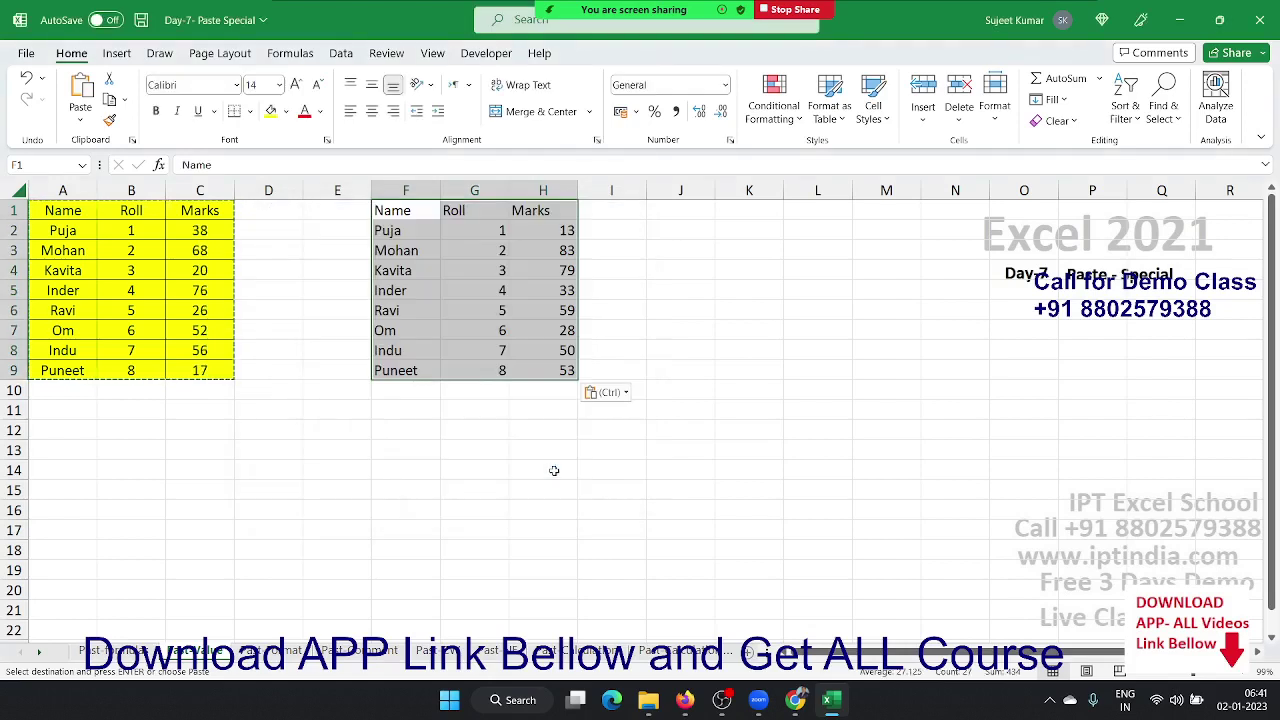
pyautogui.click(554, 470)
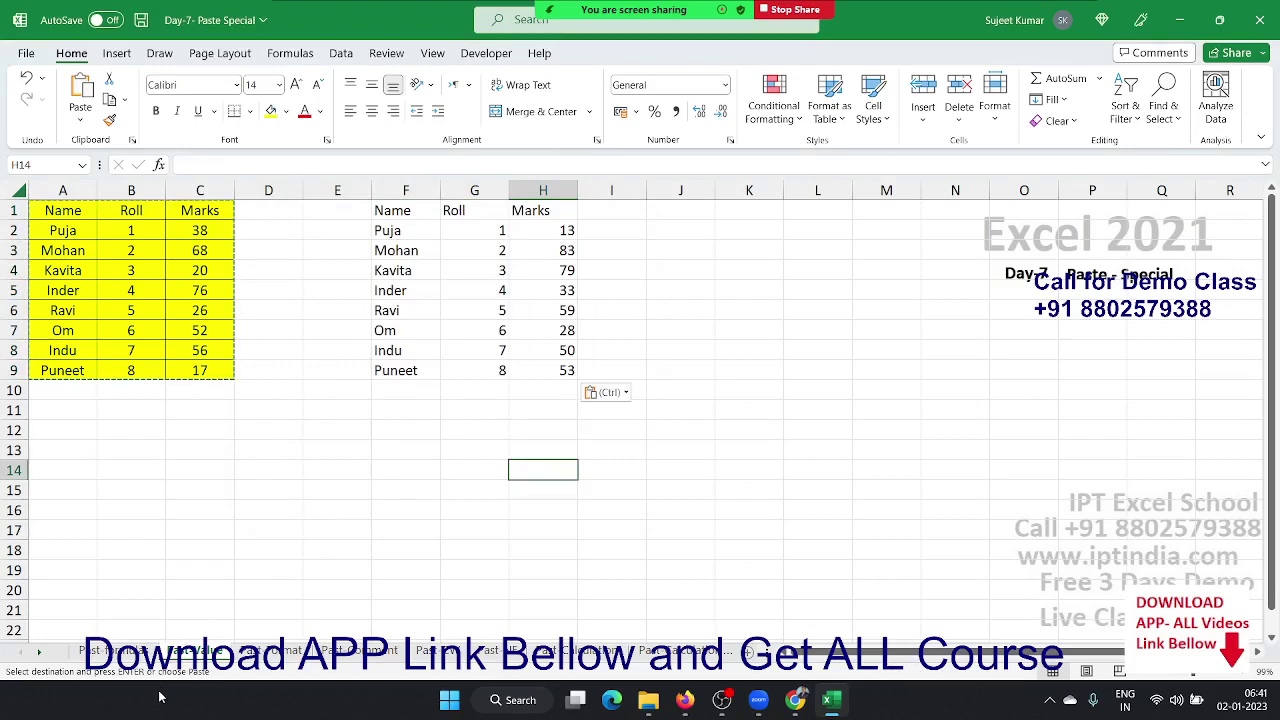
# - Return to the formula-copies sheet and recalculate the J14 formula
pyautogui.click(113, 651)
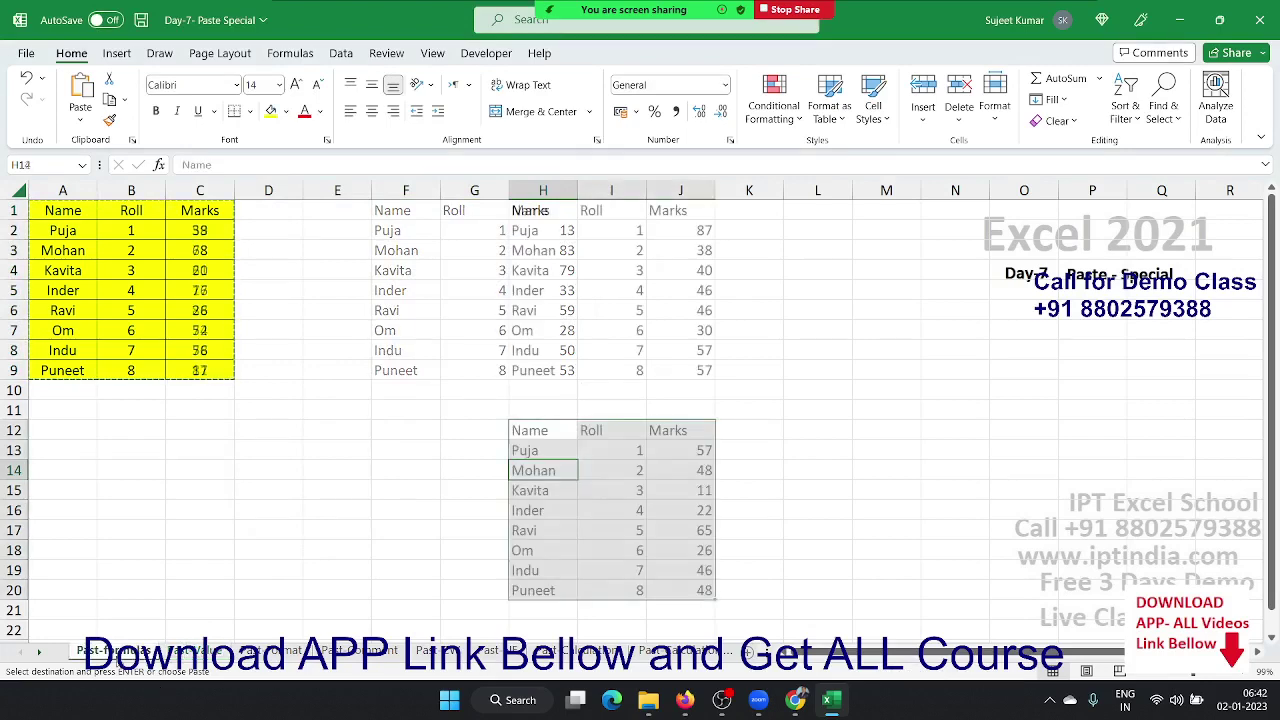
pyautogui.click(706, 487)
pyautogui.doubleClick(690, 471)
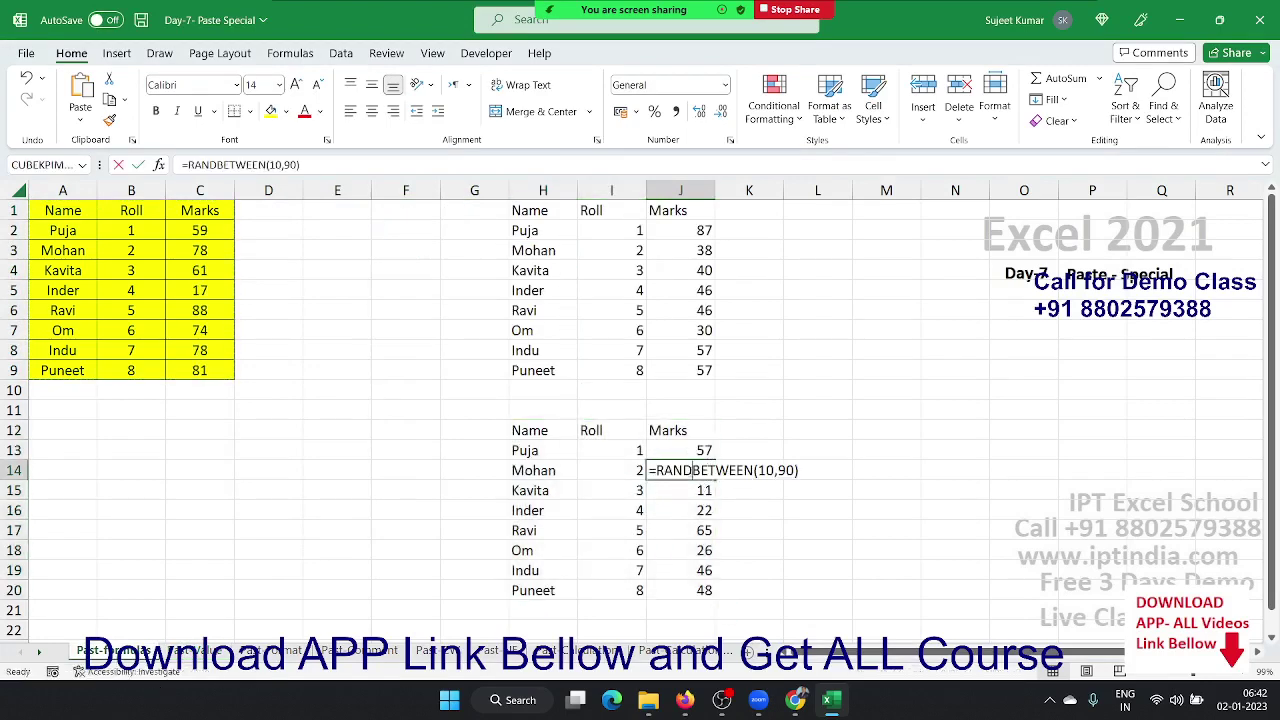
pyautogui.press('Return')
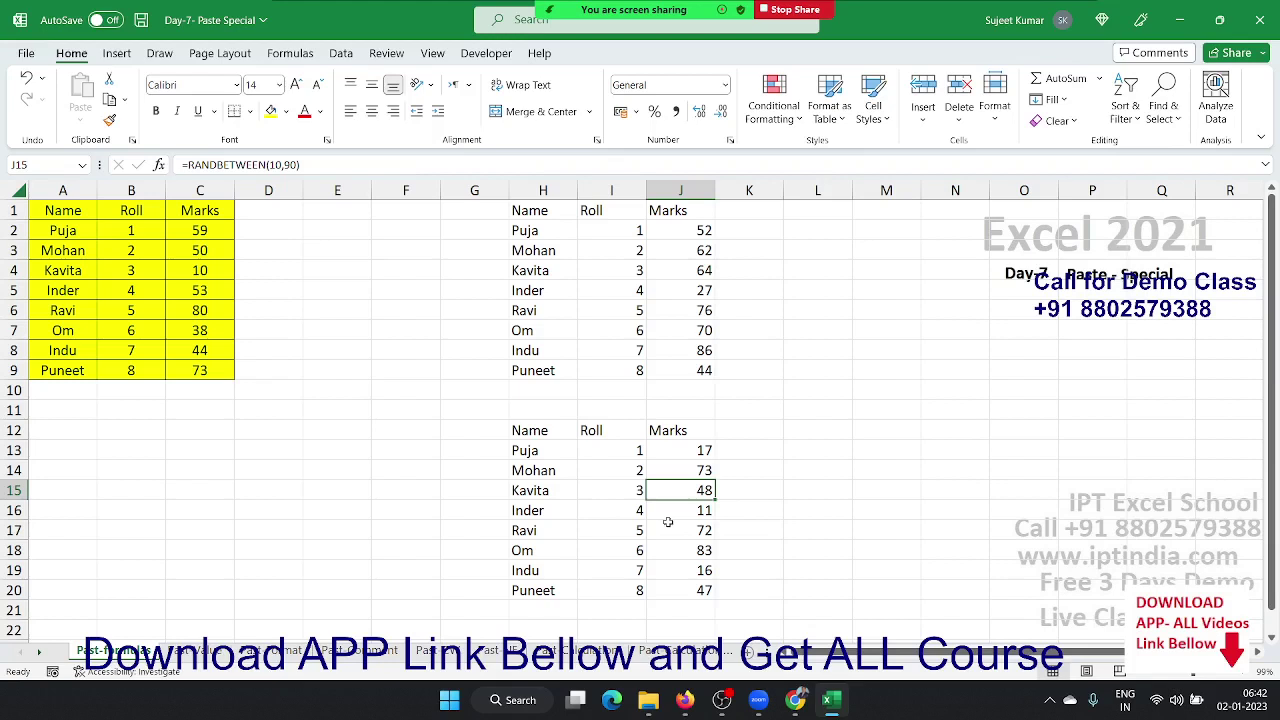
# - Replace the Marks formulas in J13:J20 with their values using Paste Special Values
pyautogui.press('Up')
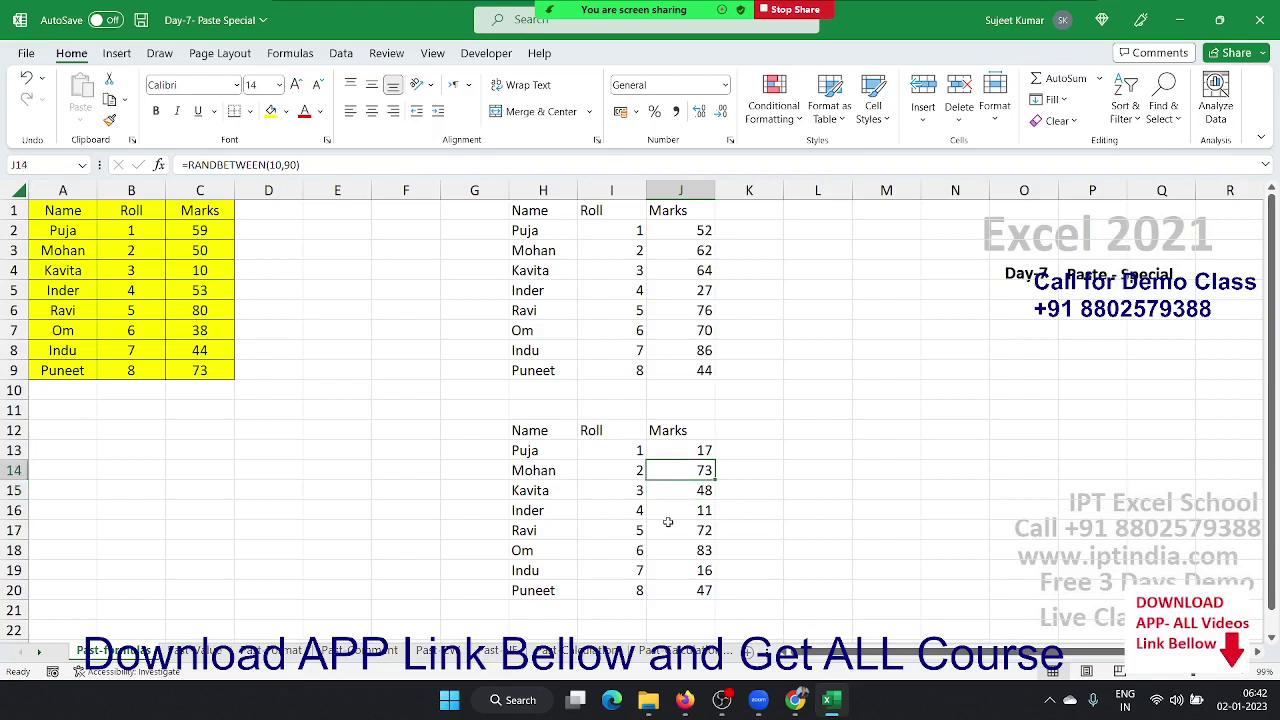
pyautogui.press('Up')
pyautogui.hotkey('ctrl', 'shift', 'Down')
pyautogui.hotkey('ctrl', 'c')
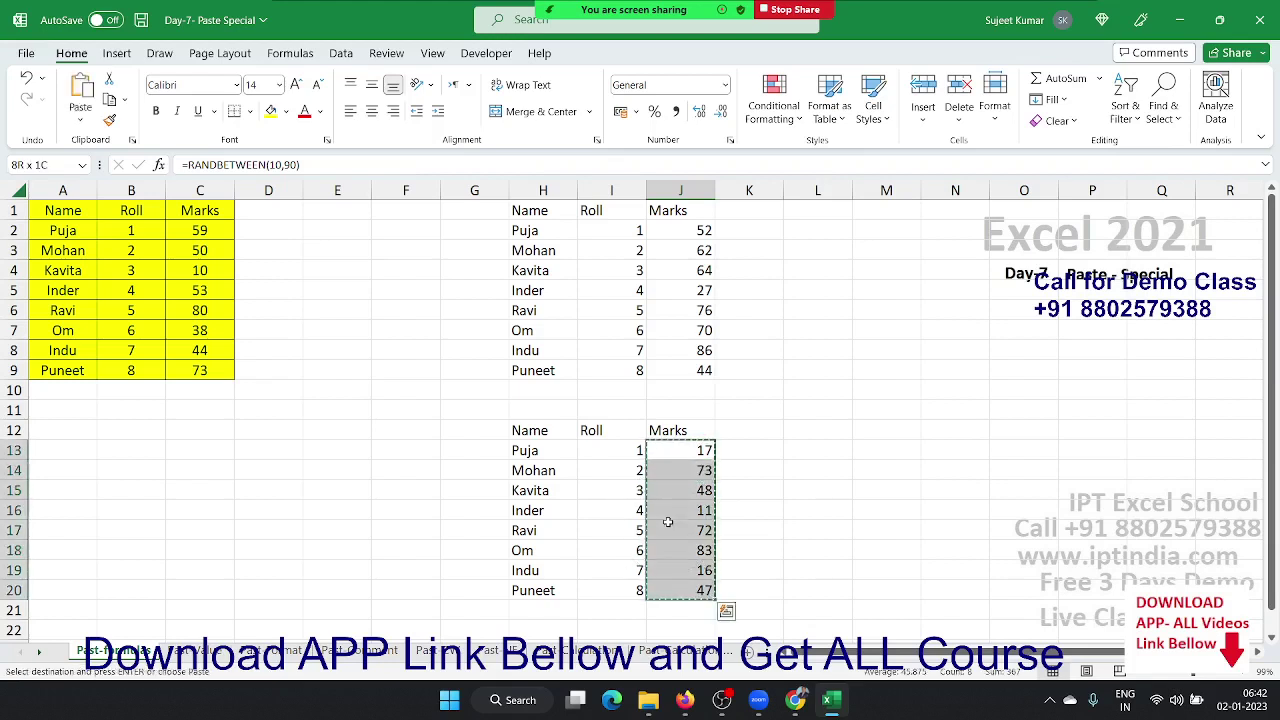
pyautogui.rightClick(670, 527)
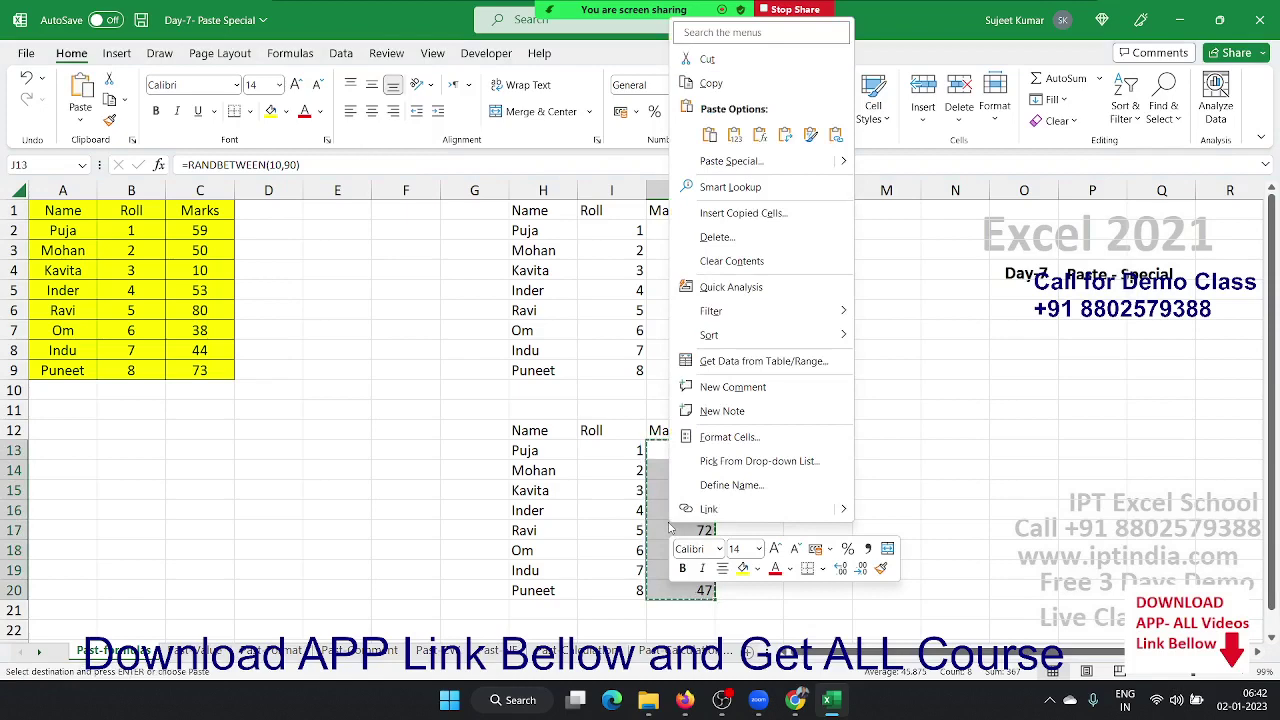
pyautogui.click(728, 161)
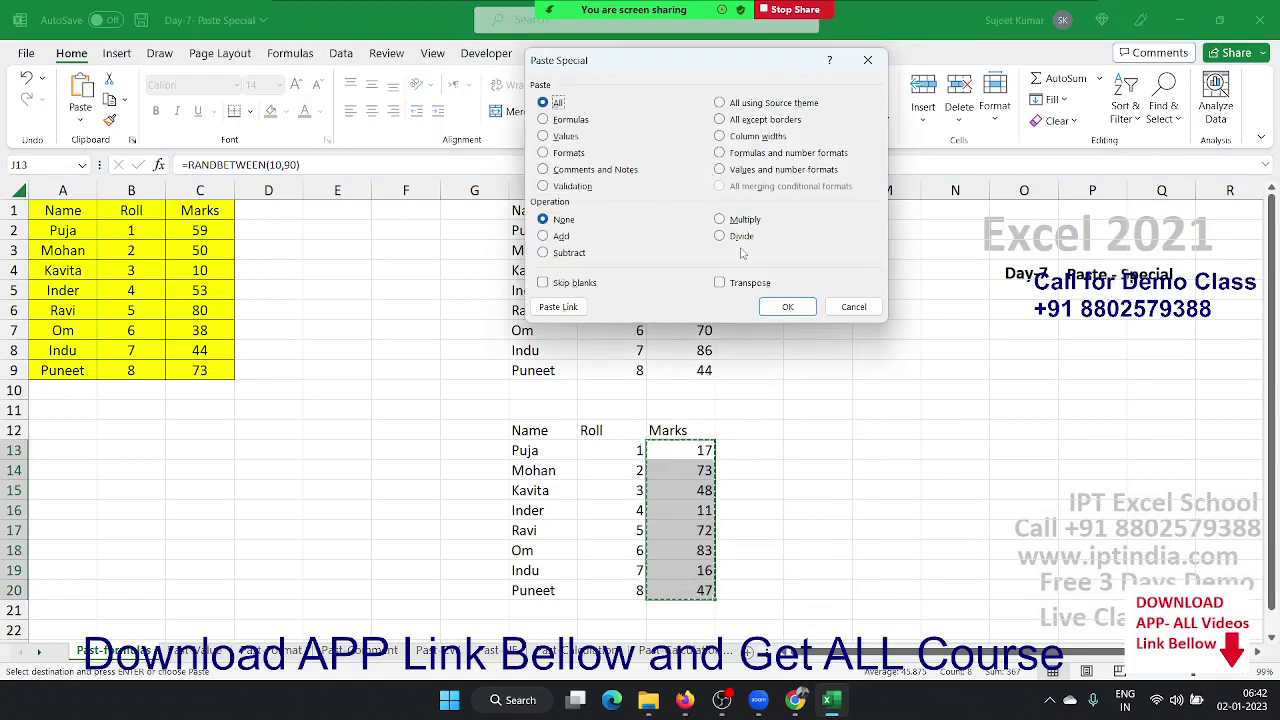
pyautogui.click(553, 140)
pyautogui.click(788, 308)
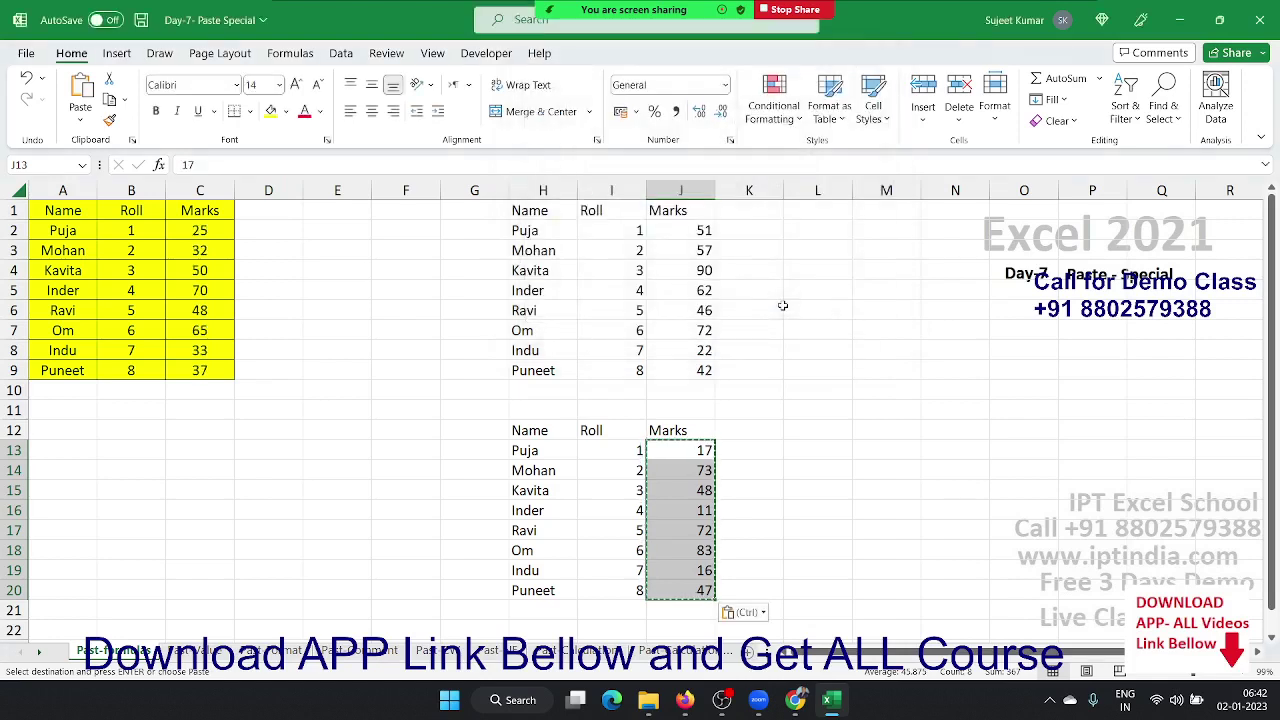
# - Verify J15, J17 and J20 hold plain numbers, then go to the File screen
pyautogui.click(672, 491)
pyautogui.click(672, 524)
pyautogui.click(674, 583)
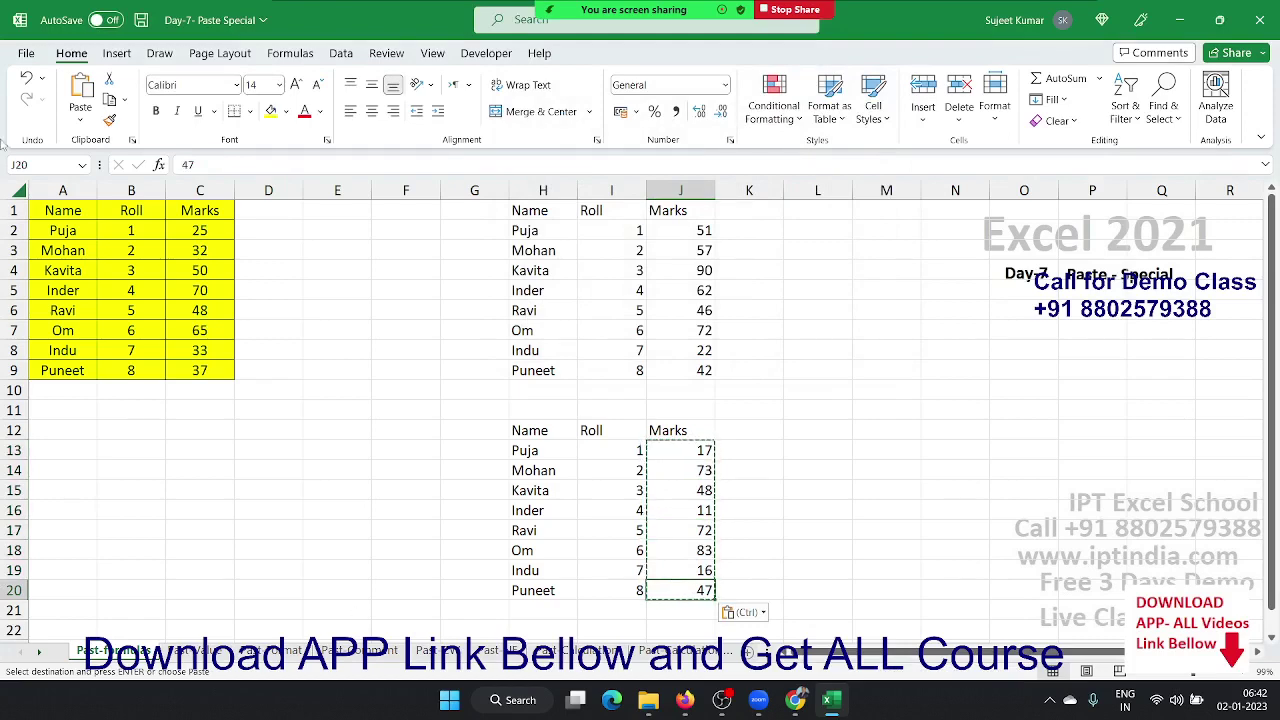
pyautogui.click(30, 56)
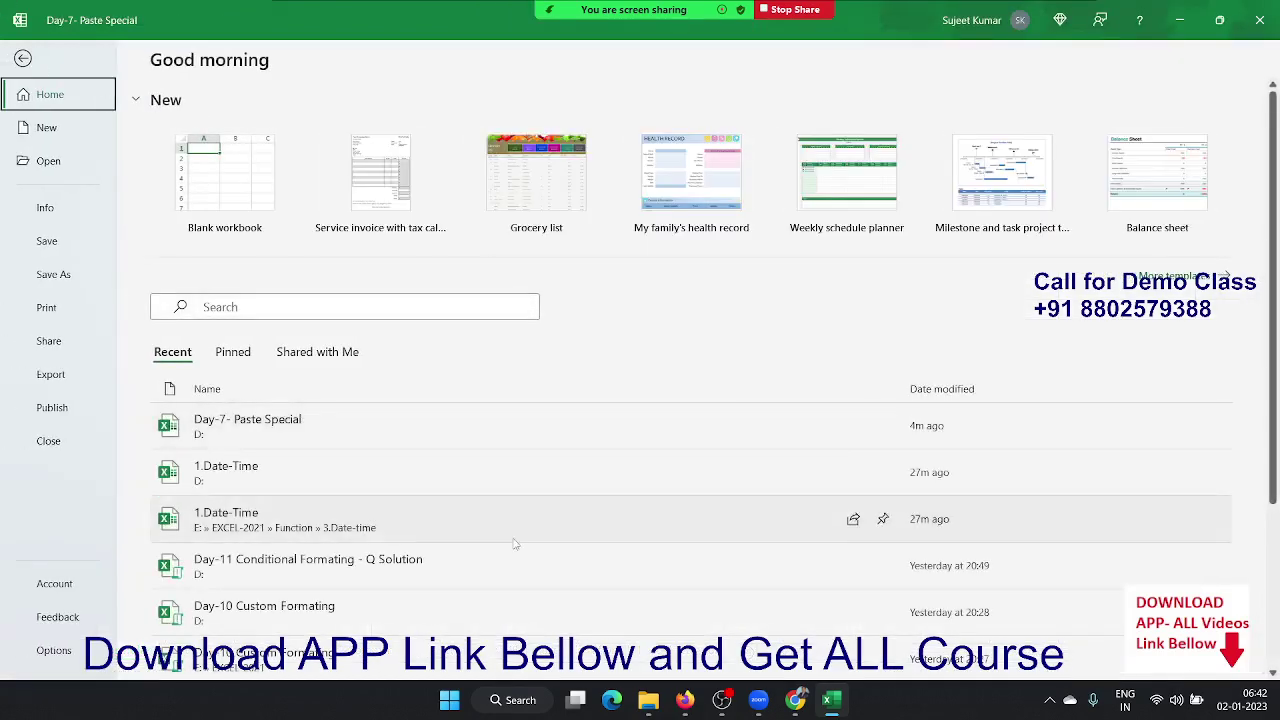
# - Open the Day- 22 Pivot_Dashboard -02 workbook from the Recent list
pyautogui.scroll(-5, 511, 590)
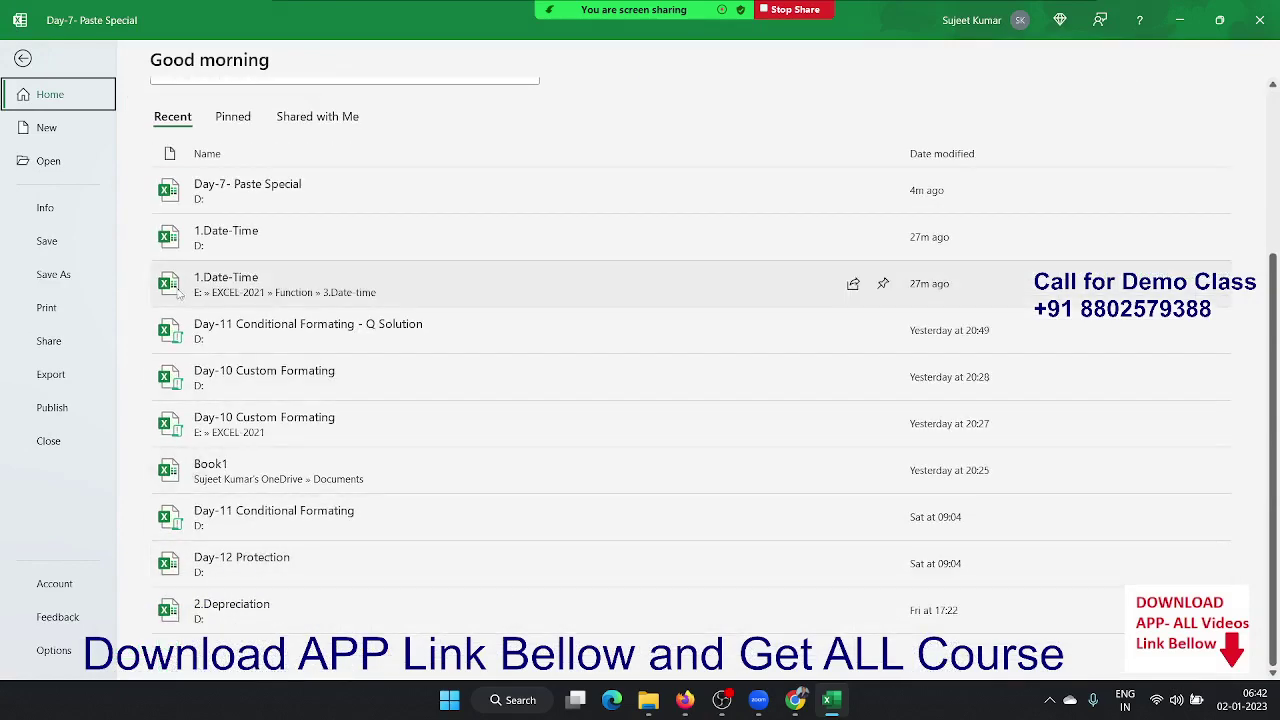
pyautogui.click(55, 162)
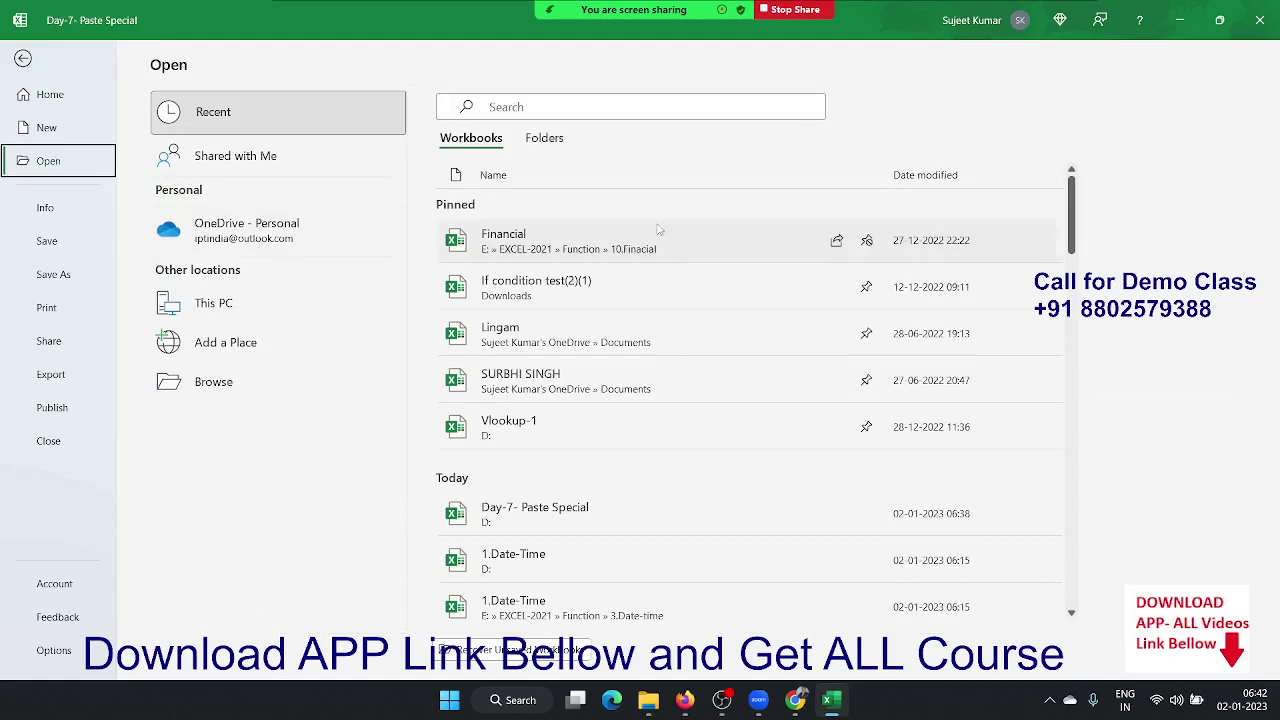
pyautogui.scroll(-1, 697, 510)
pyautogui.scroll(-1, 699, 518)
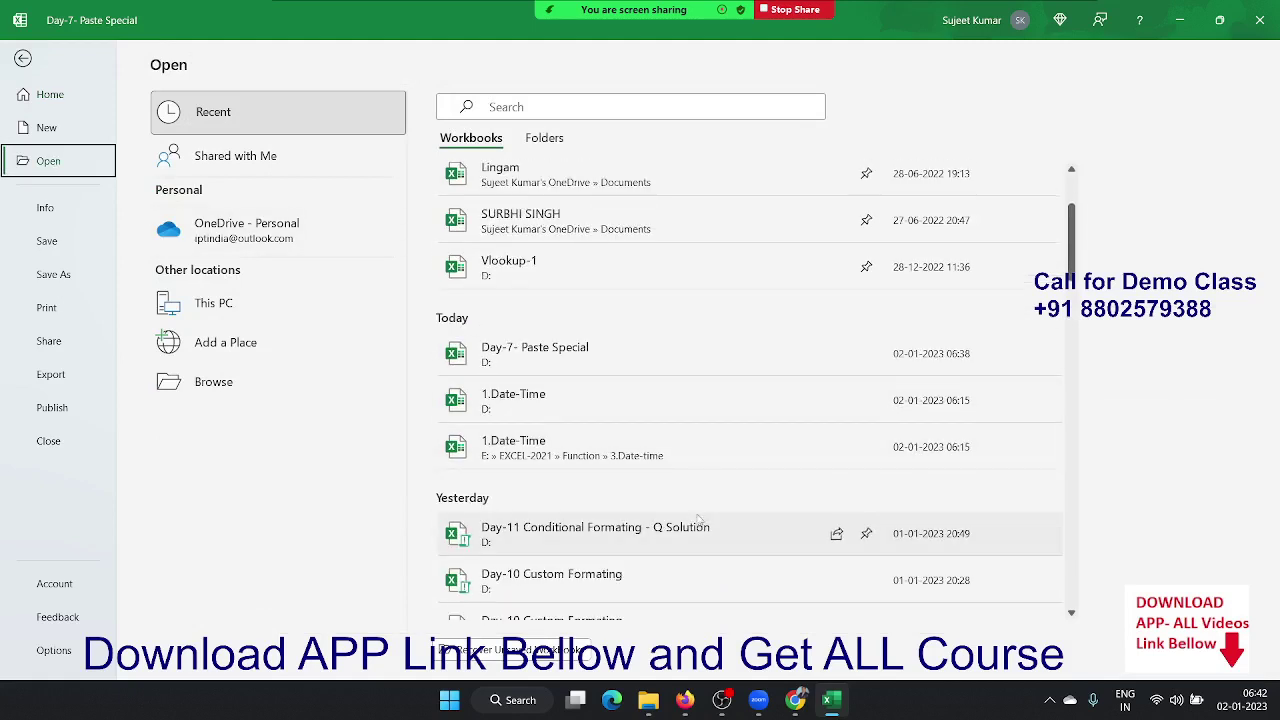
pyautogui.scroll(-1, 700, 526)
pyautogui.scroll(-1, 701, 533)
pyautogui.scroll(-1, 701, 533)
pyautogui.scroll(-2, 695, 545)
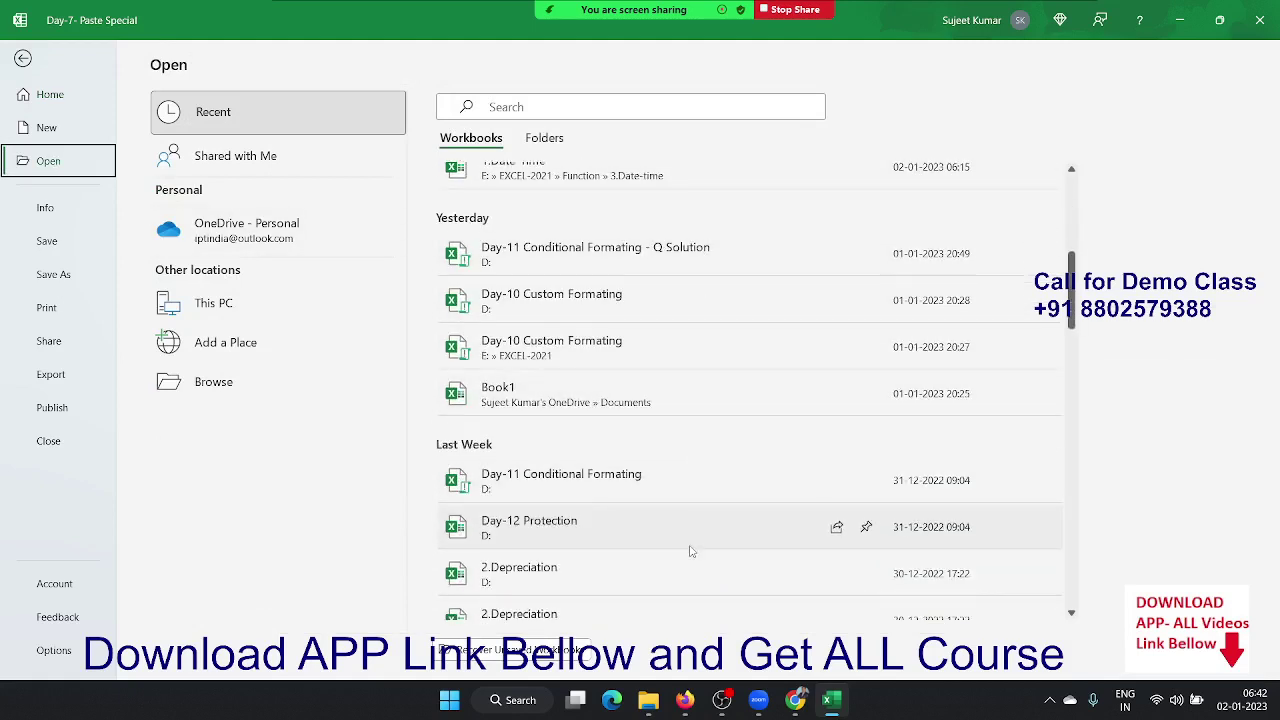
pyautogui.scroll(-2, 689, 551)
pyautogui.scroll(-1, 690, 552)
pyautogui.scroll(-1, 690, 552)
pyautogui.scroll(-2, 690, 552)
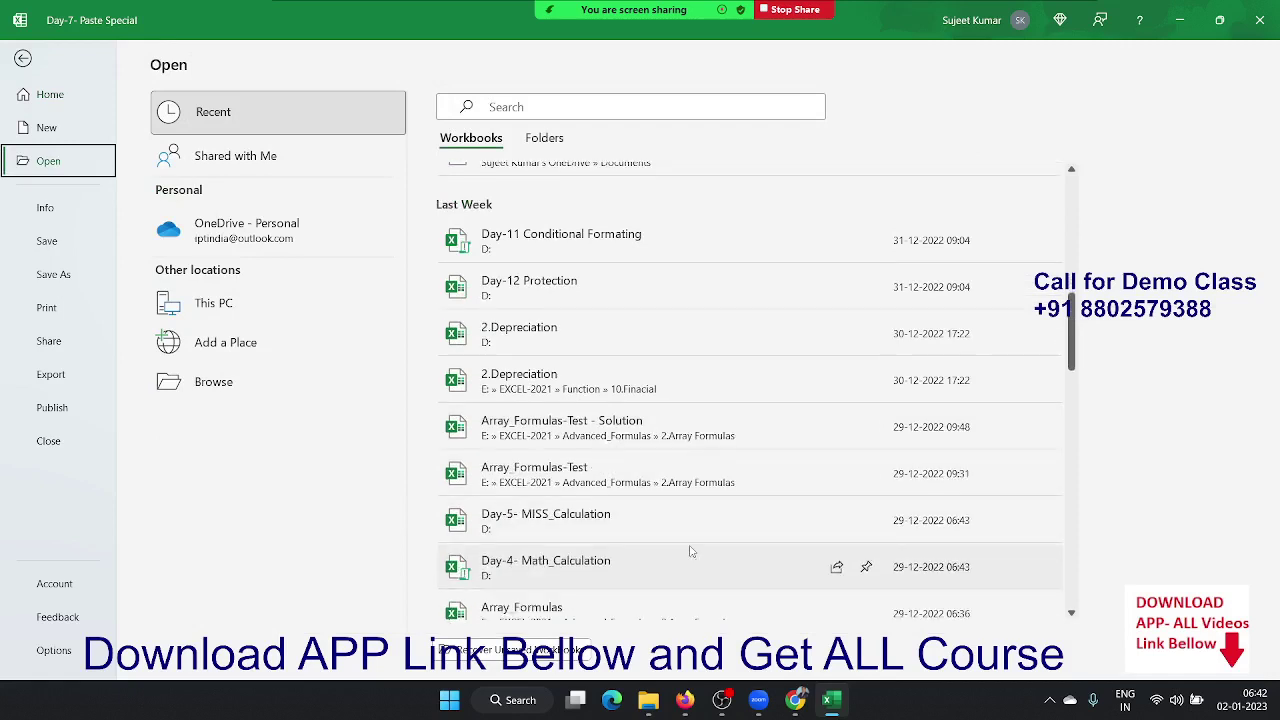
pyautogui.scroll(-2, 690, 552)
pyautogui.scroll(-2, 690, 551)
pyautogui.scroll(-2, 689, 550)
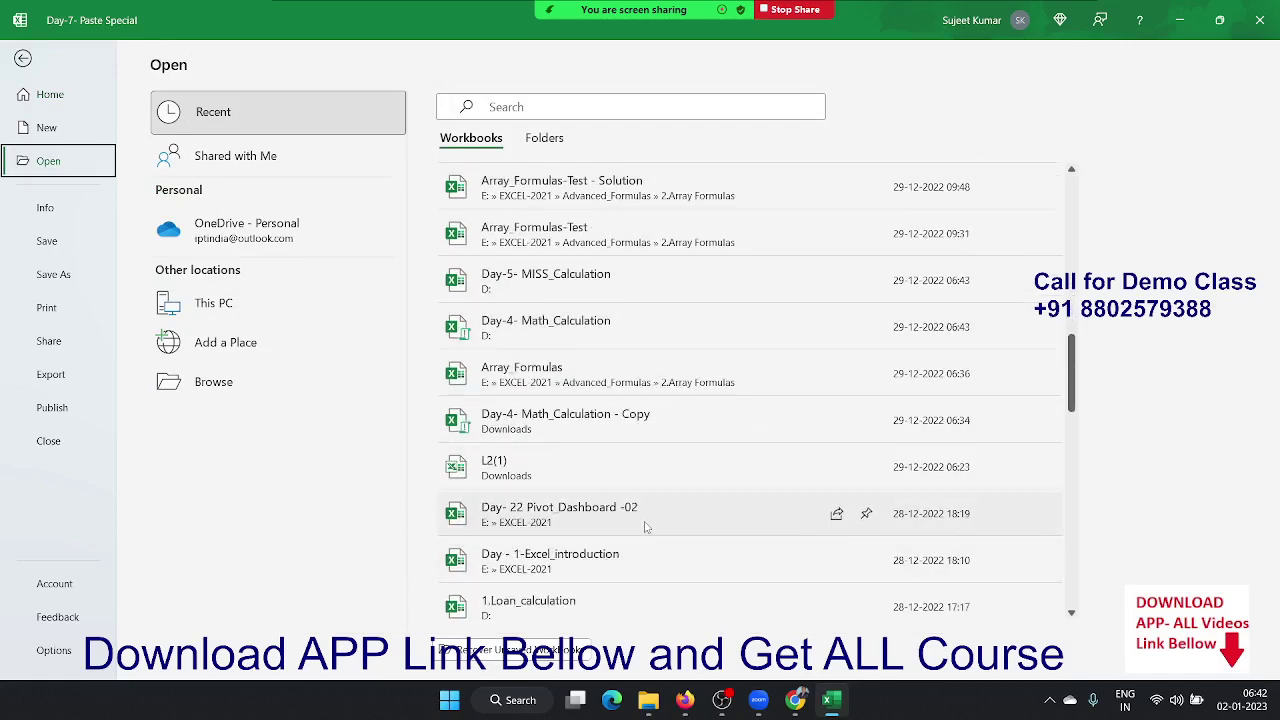
pyautogui.click(646, 527)
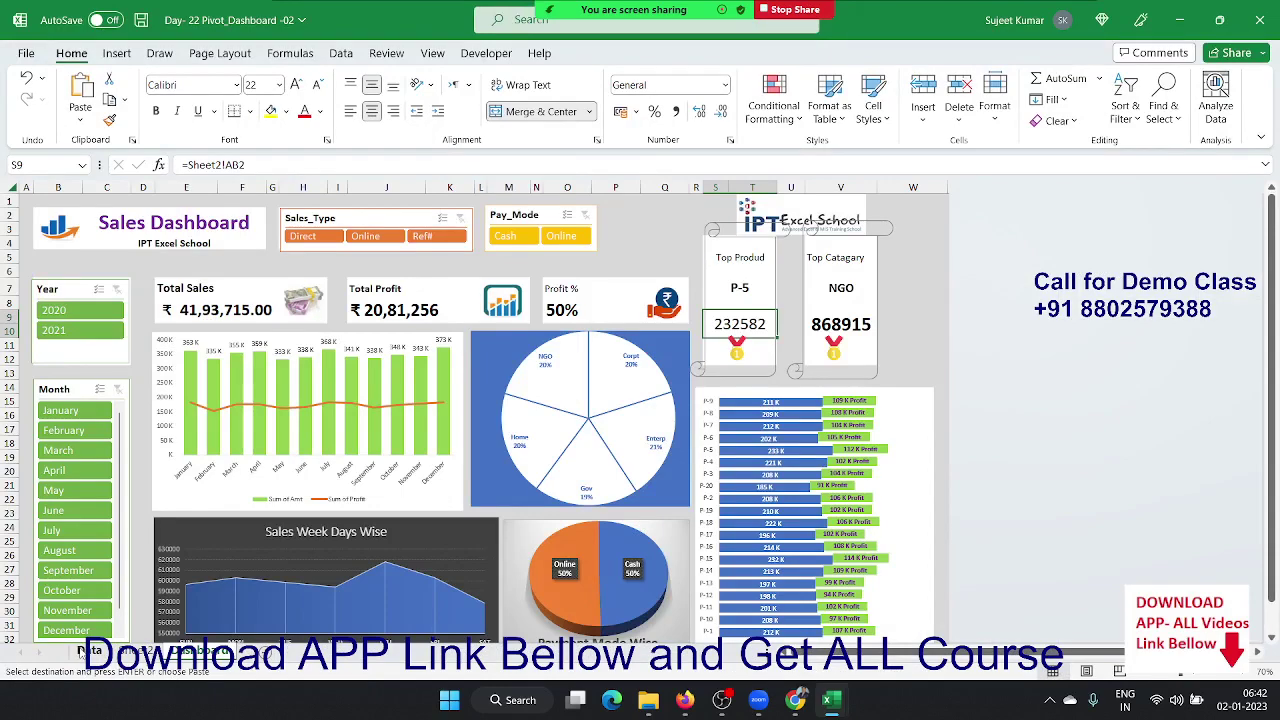
pyautogui.click(84, 651)
pyautogui.click(200, 651)
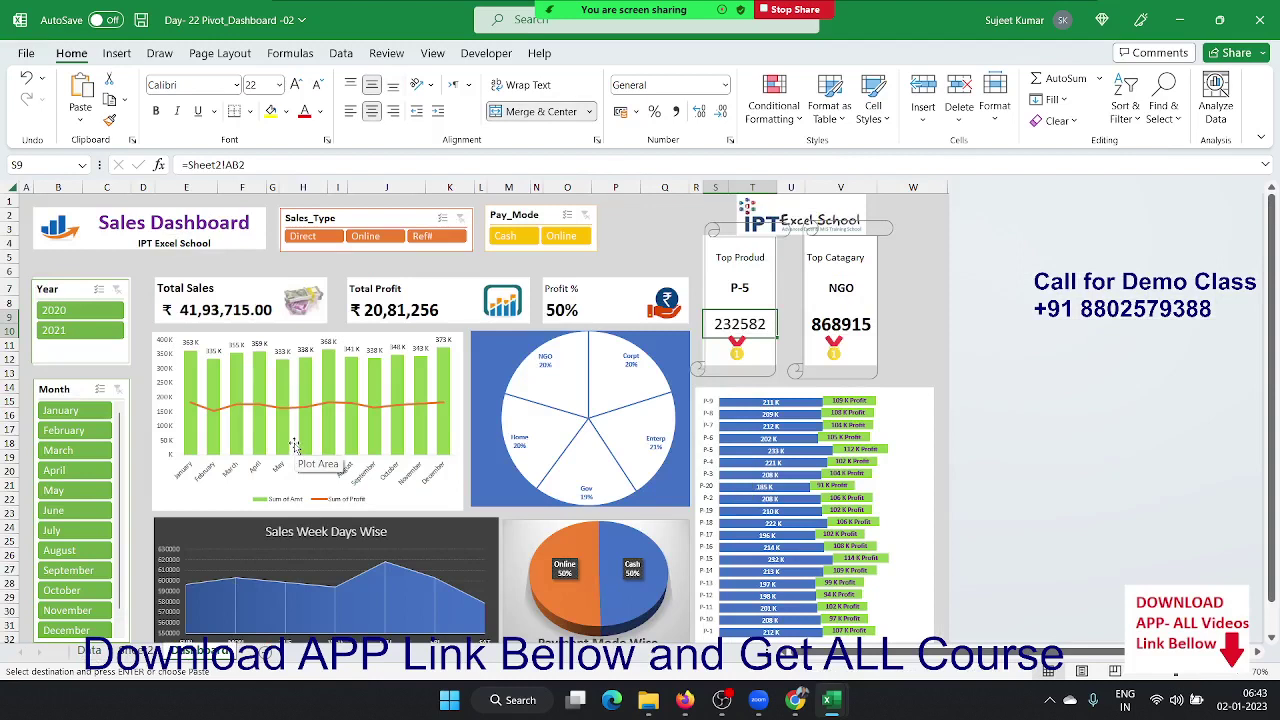
pyautogui.click(222, 310)
pyautogui.click(305, 165)
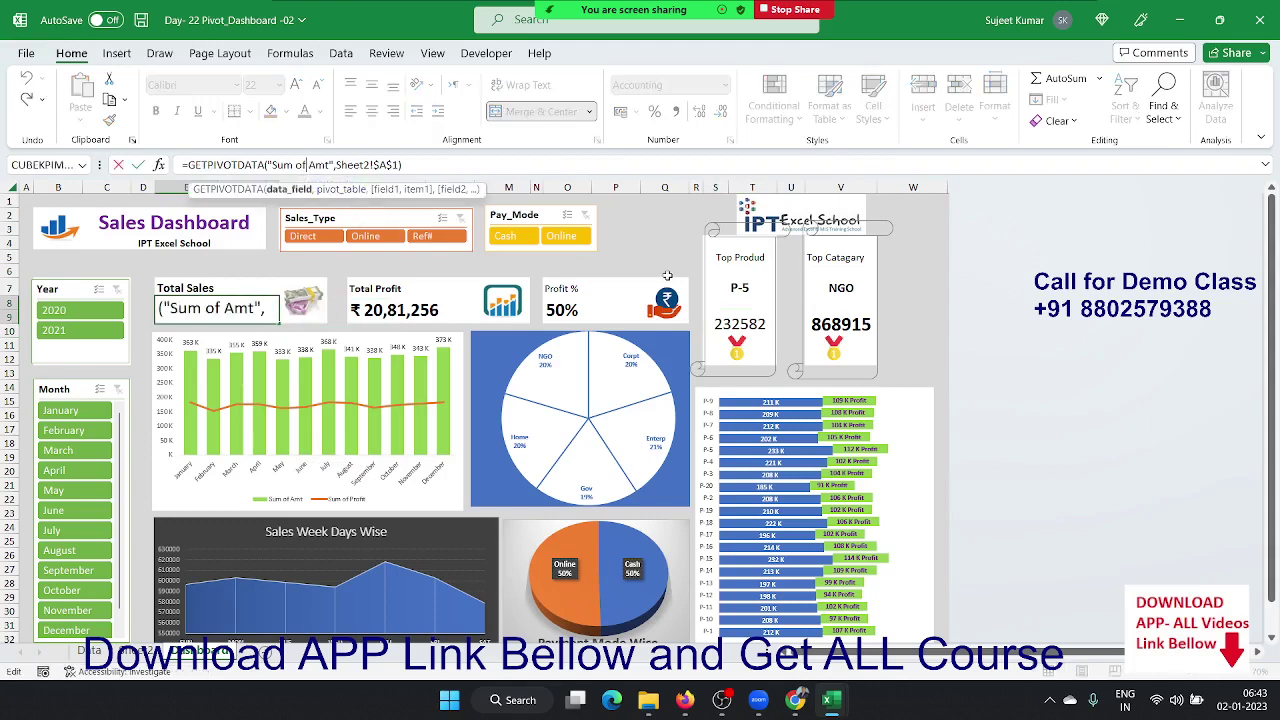
pyautogui.press('Escape')
pyautogui.scroll(-2, 843, 592)
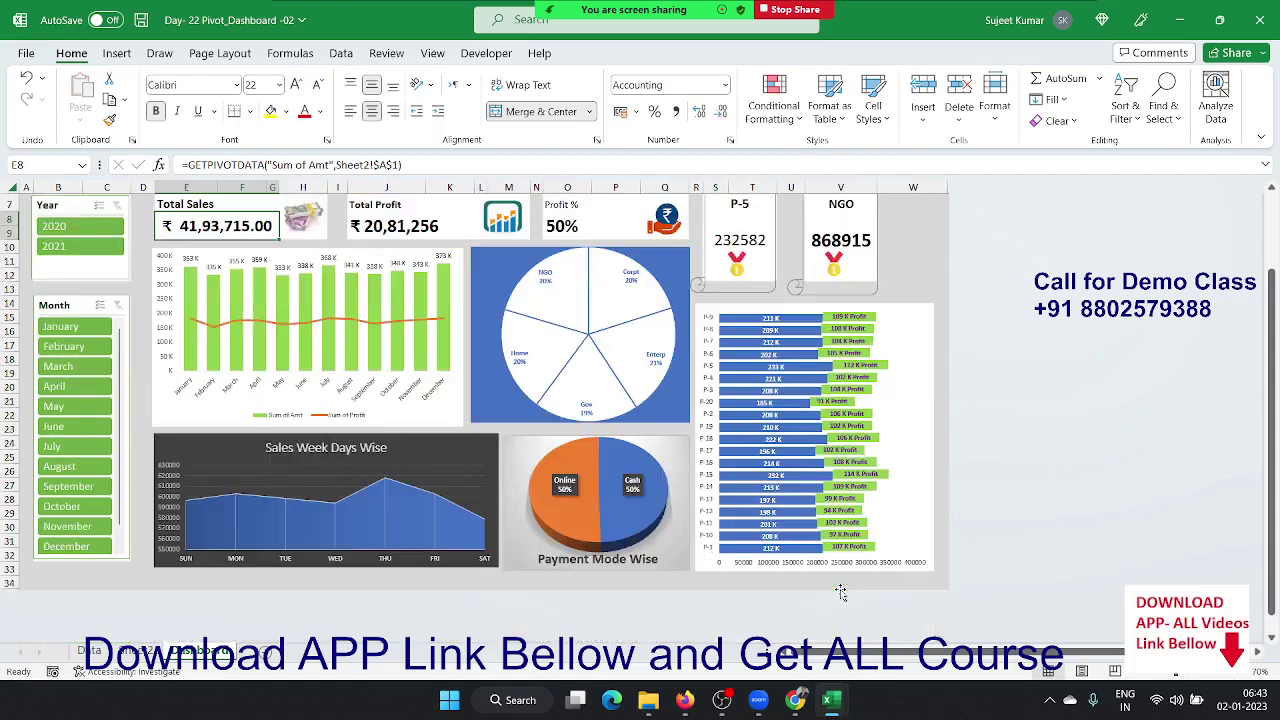
pyautogui.click(750, 240)
pyautogui.click(840, 205)
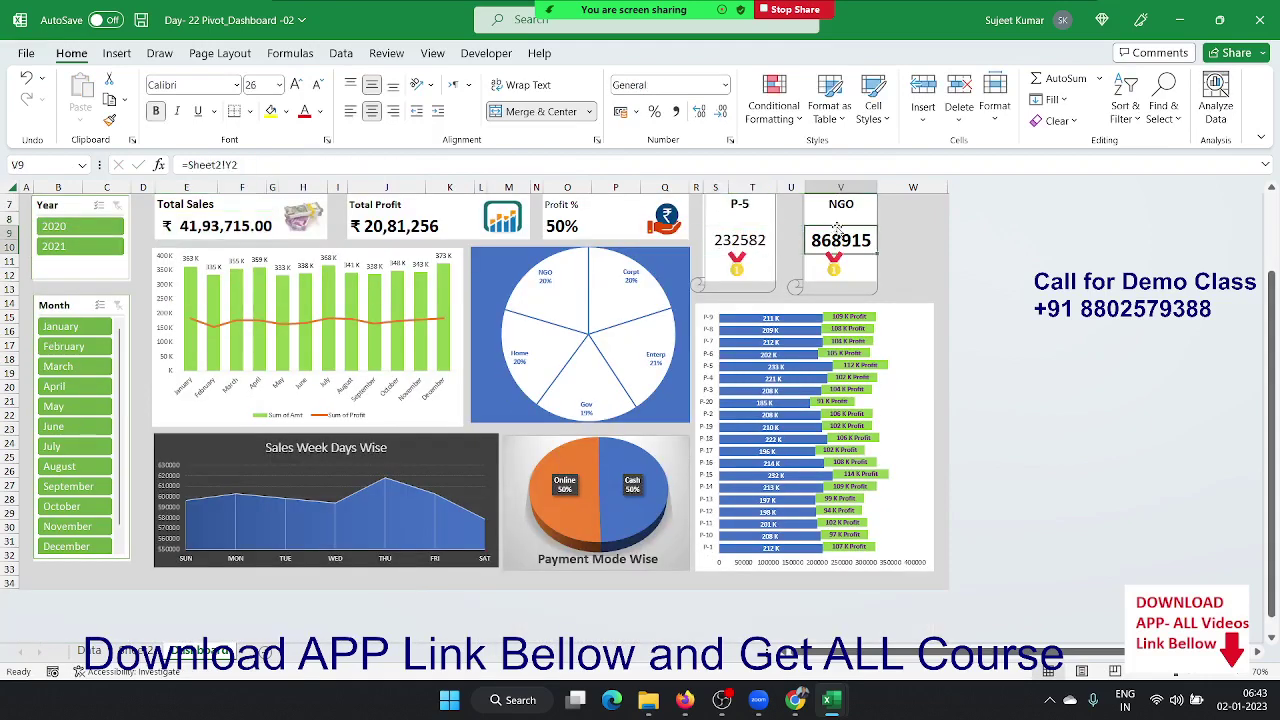
pyautogui.scroll(2, 835, 240)
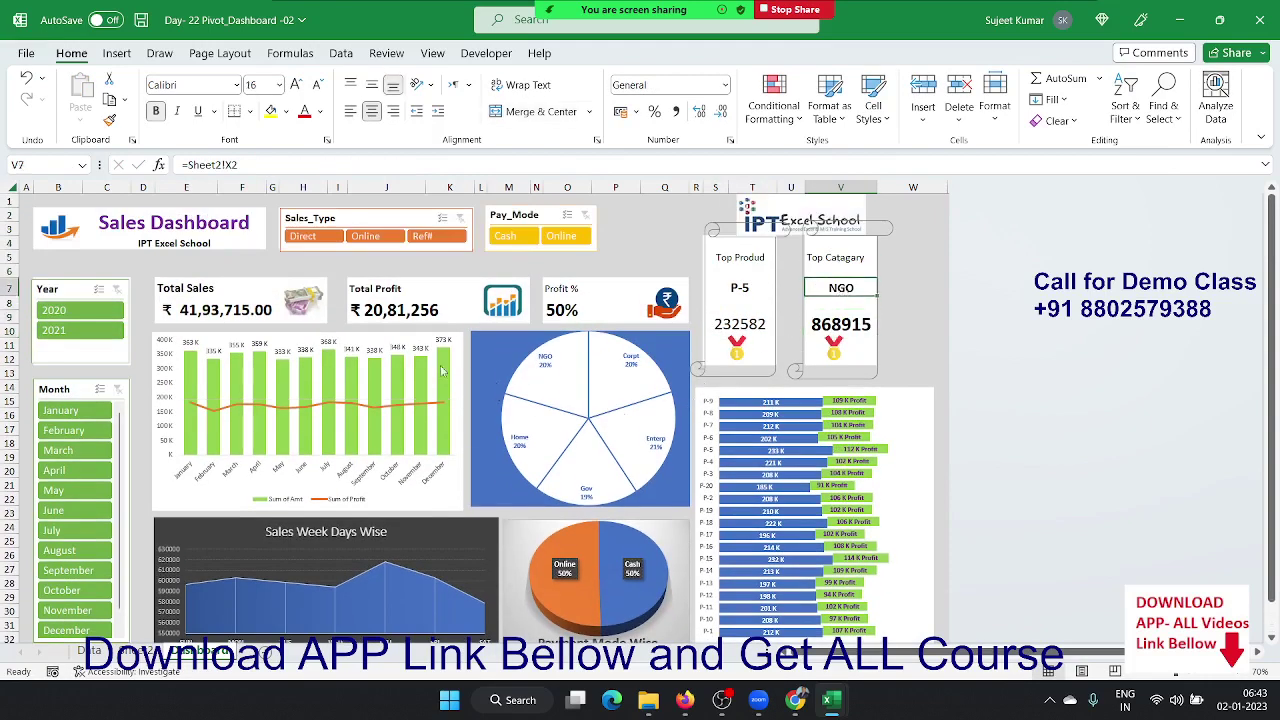
# - Copy the Sales Dashboard sheet into a new workbook with Move or Copy
pyautogui.moveTo(428, 388)
pyautogui.rightClick(210, 650)
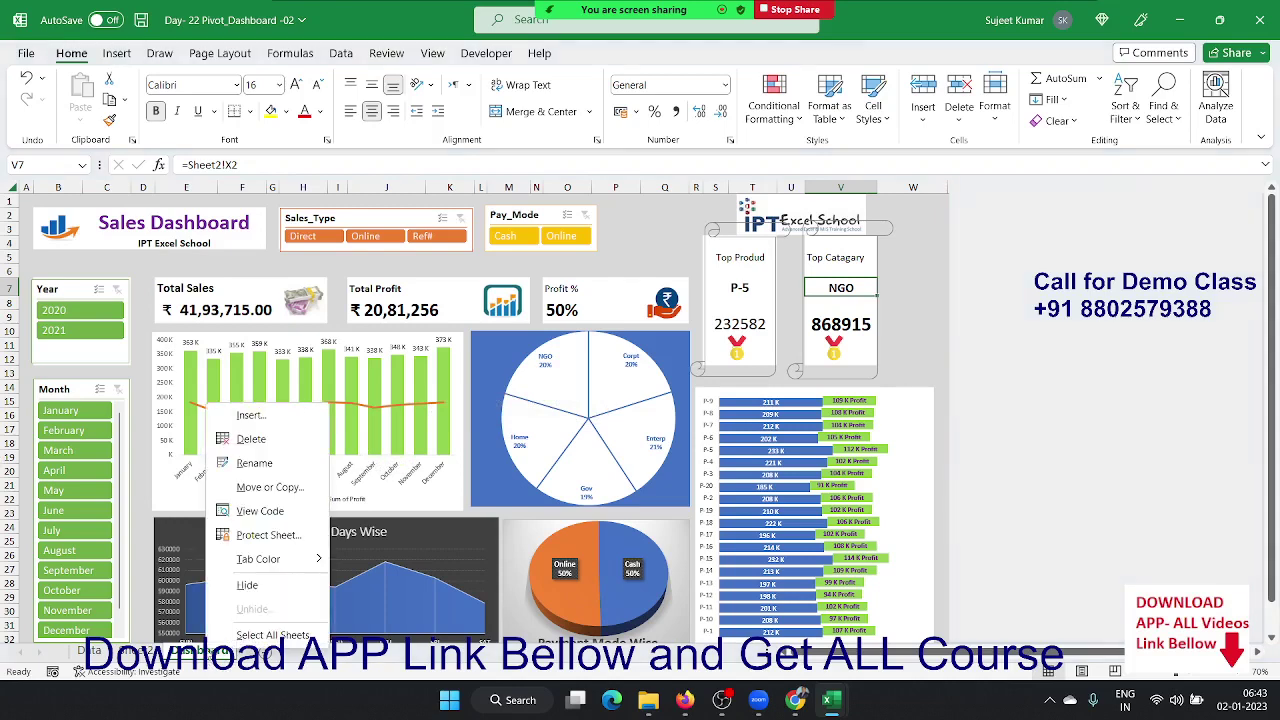
pyautogui.click(270, 487)
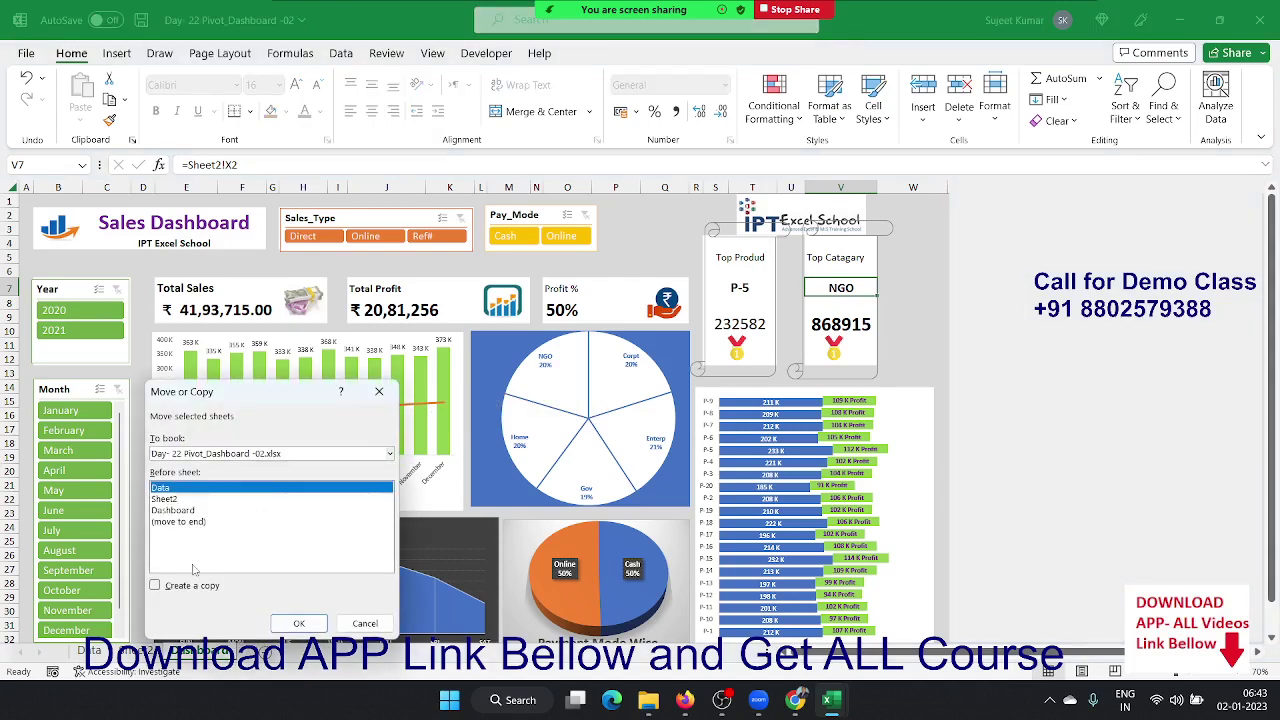
pyautogui.click(168, 588)
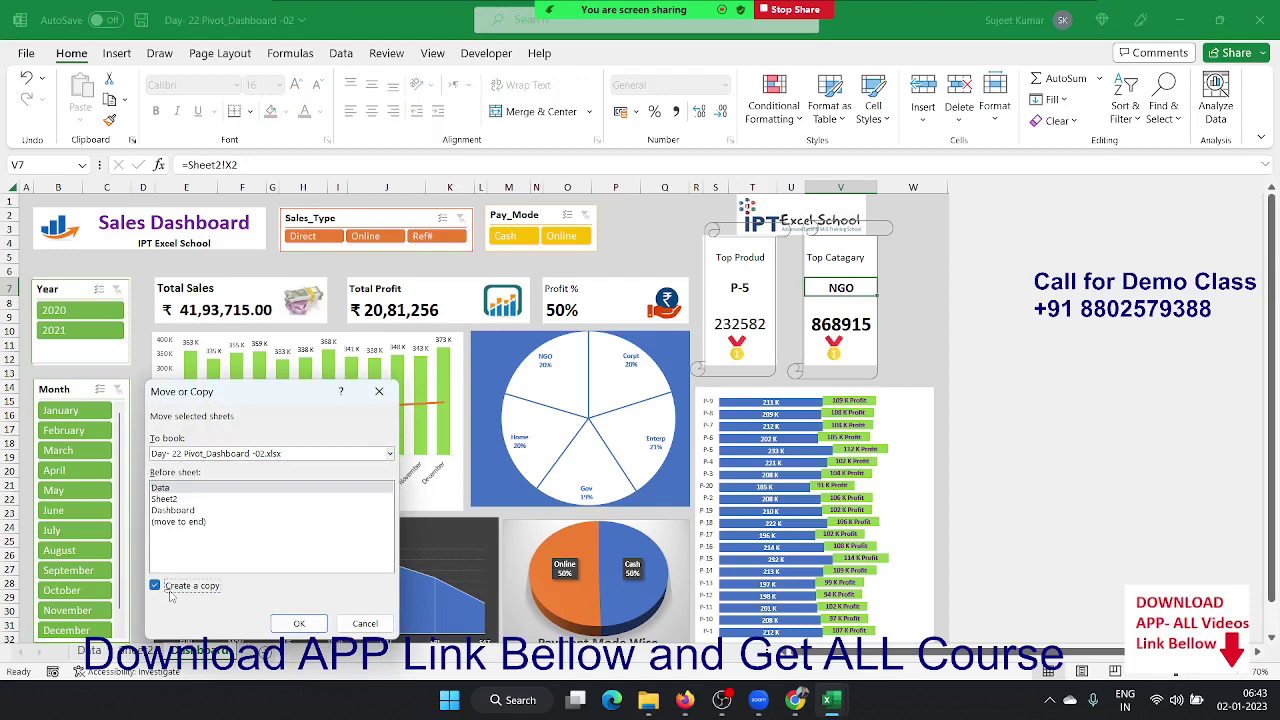
pyautogui.click(219, 457)
pyautogui.click(200, 470)
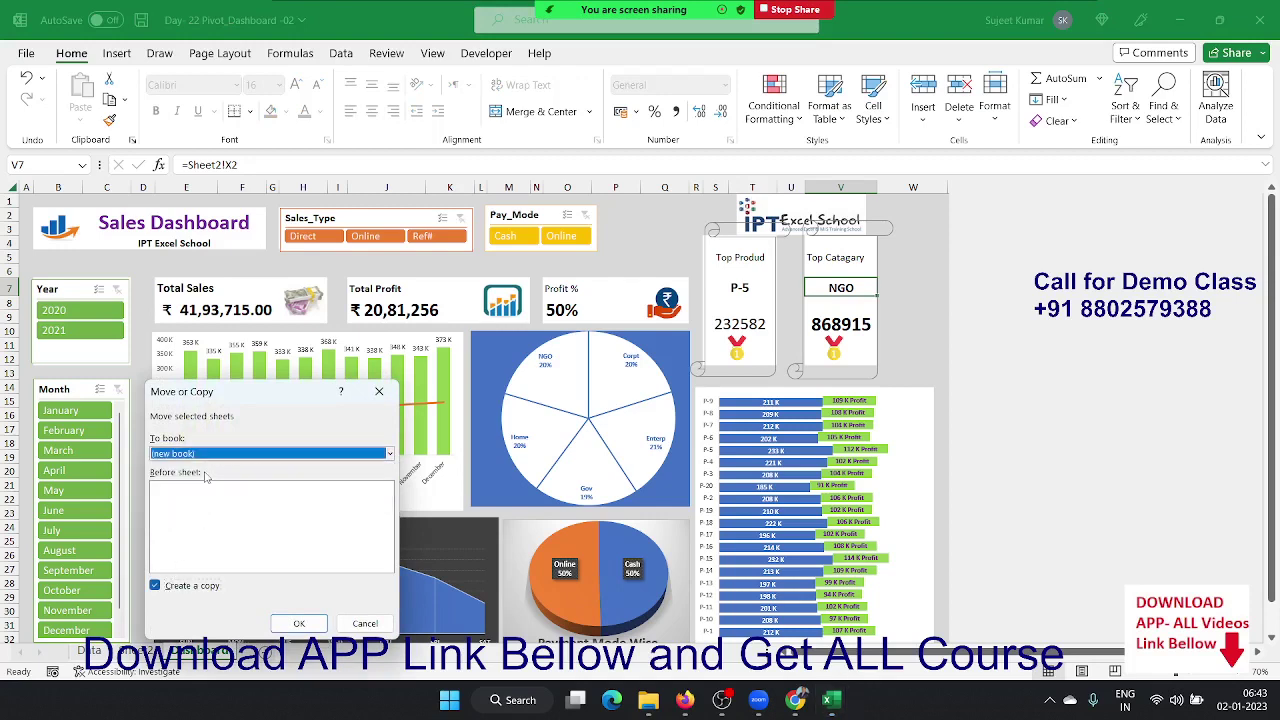
pyautogui.click(299, 623)
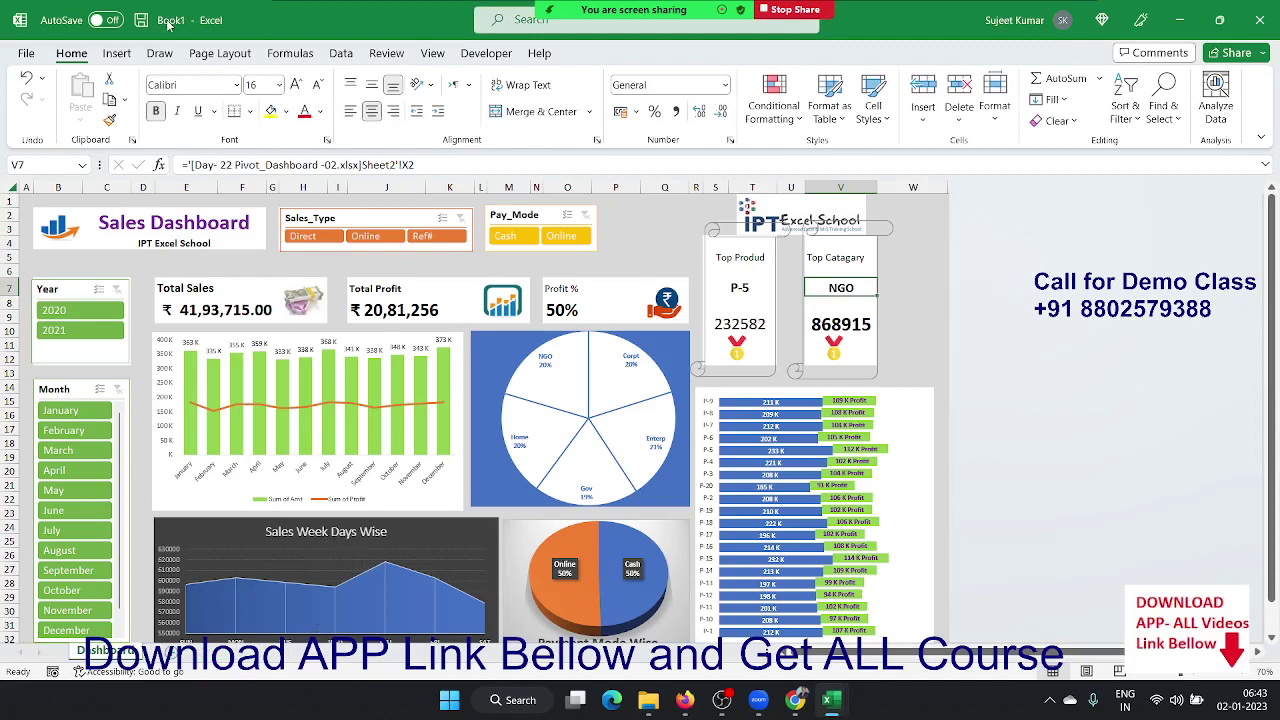
# - Check the Total Sales formula's external link, then copy the whole sheet
pyautogui.click(271, 309)
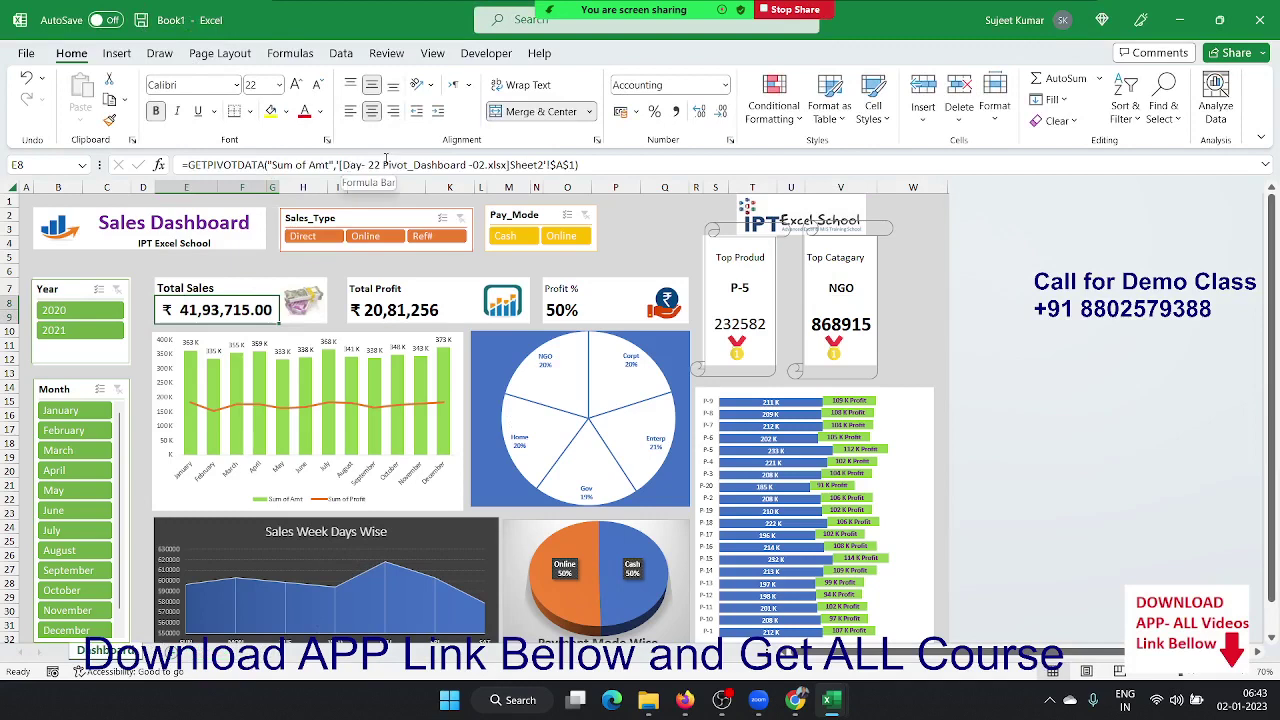
pyautogui.moveTo(383, 165); pyautogui.dragTo(485, 165)
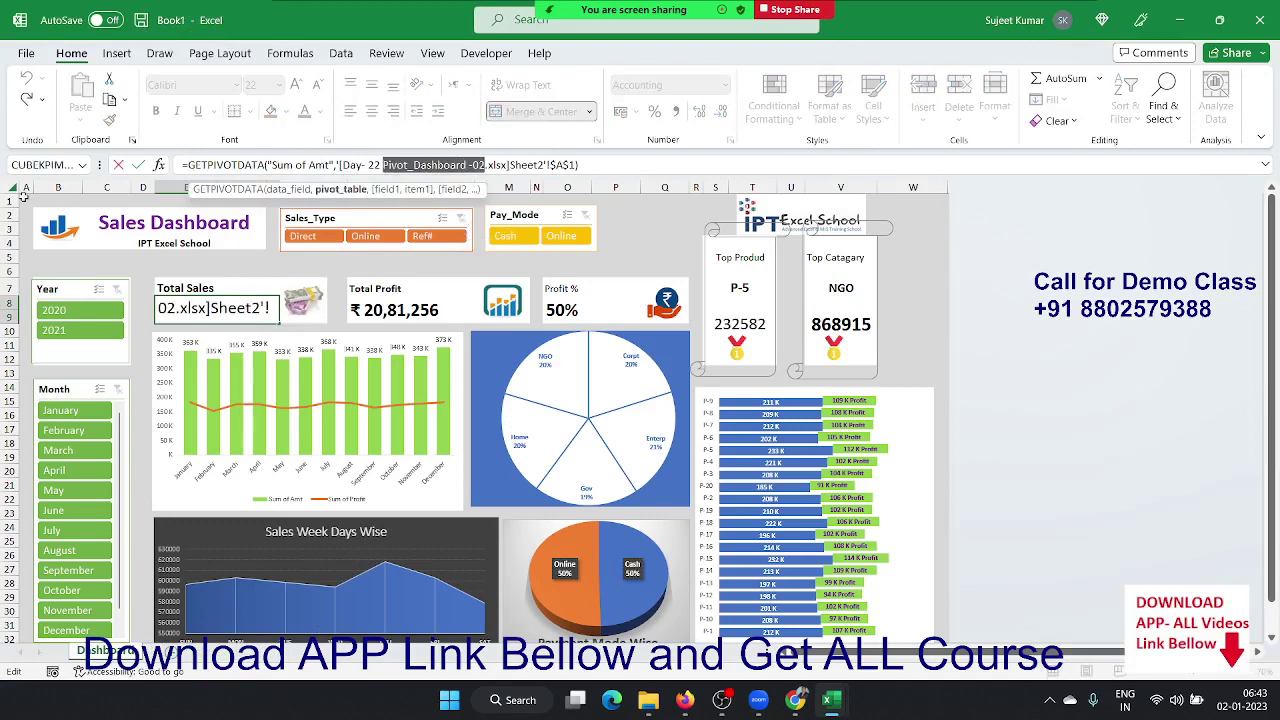
pyautogui.press('Escape')
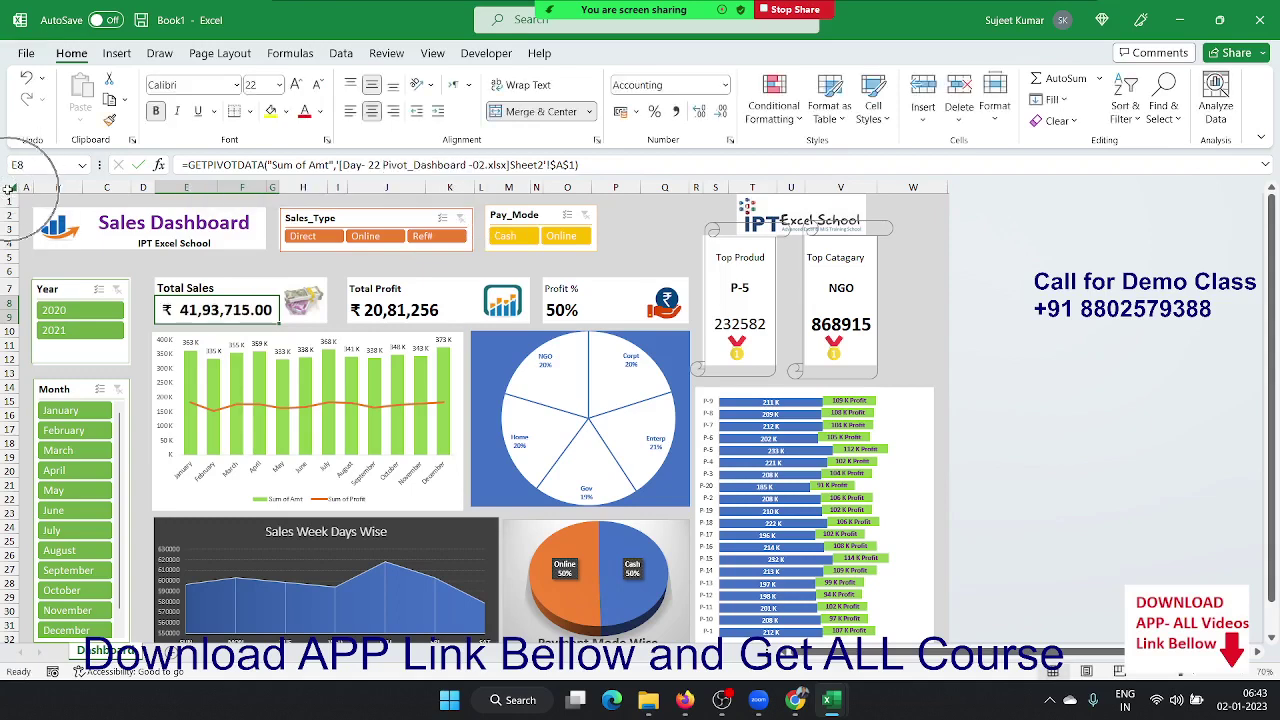
pyautogui.click(13, 186)
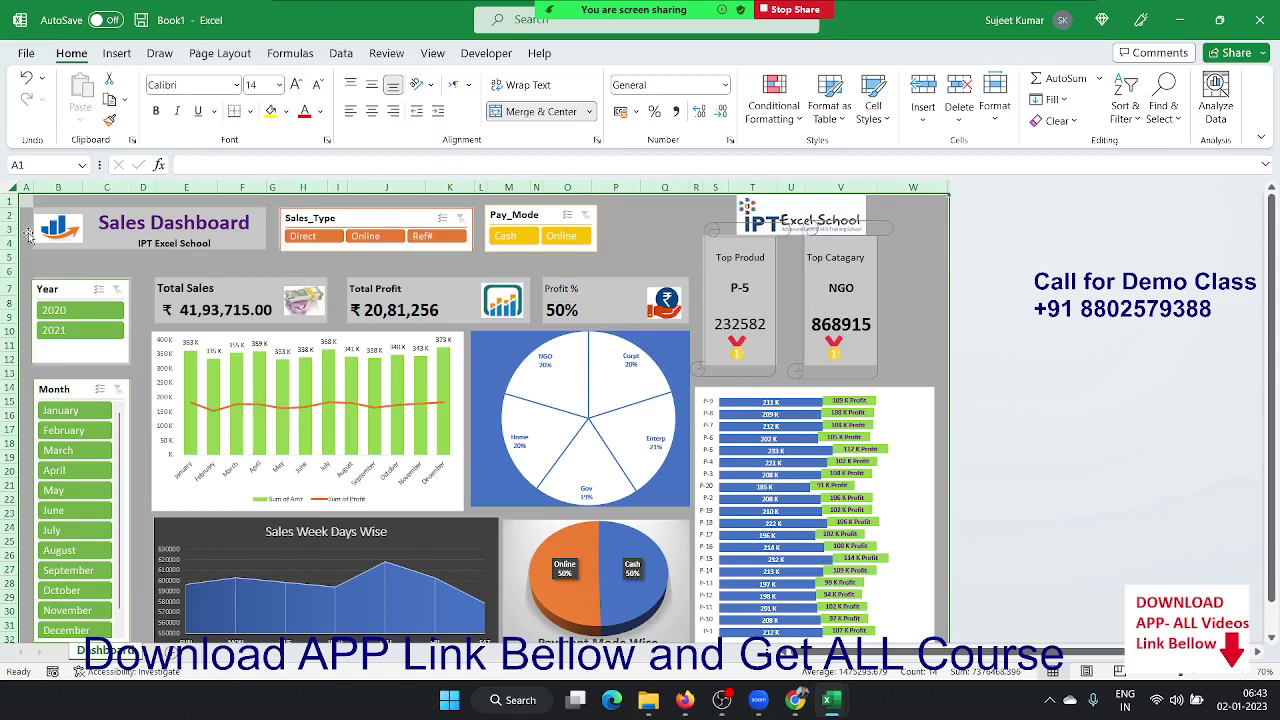
pyautogui.hotkey('ctrl', 'c')
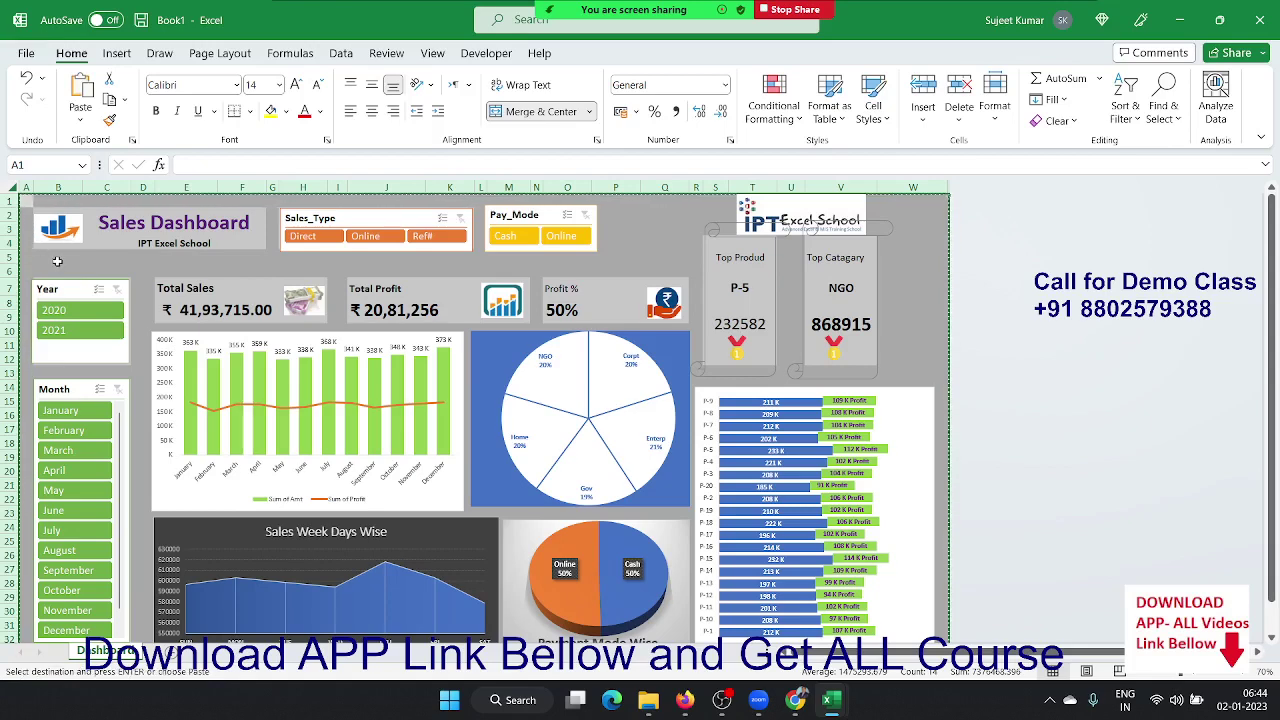
# - Paste the copied dashboard into Book1 as values only
pyautogui.rightClick(58, 261)
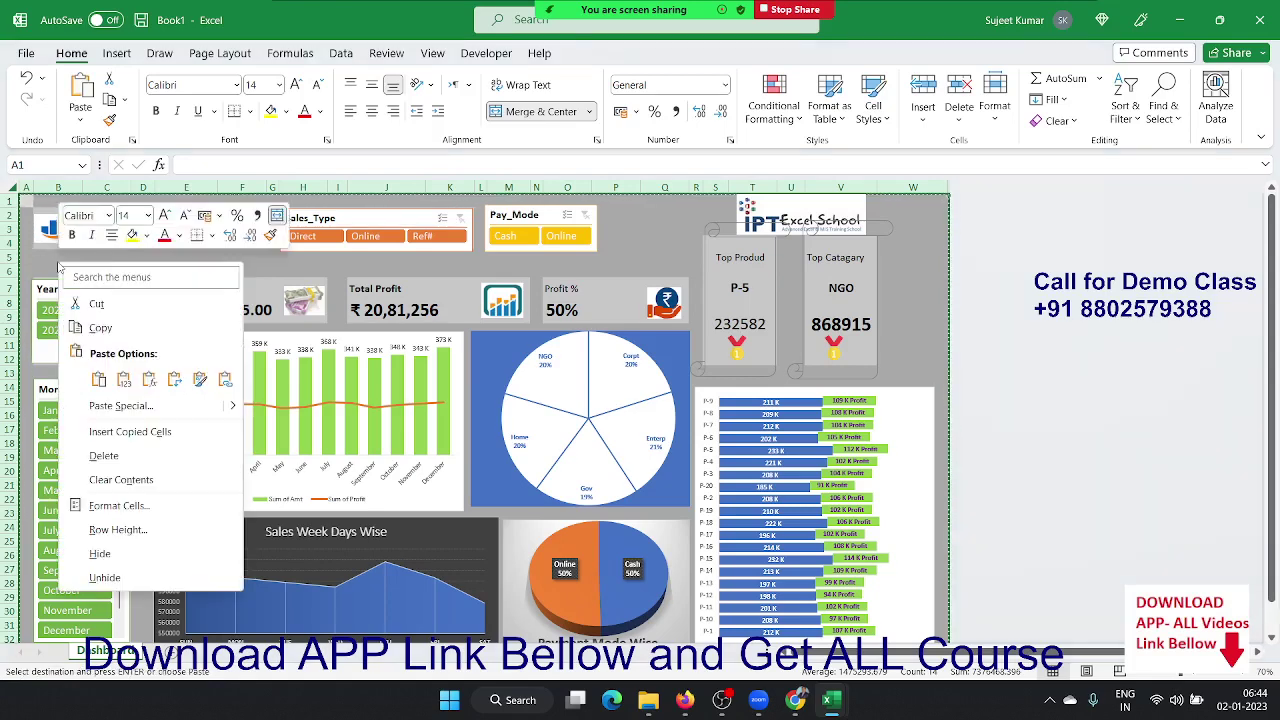
pyautogui.click(140, 406)
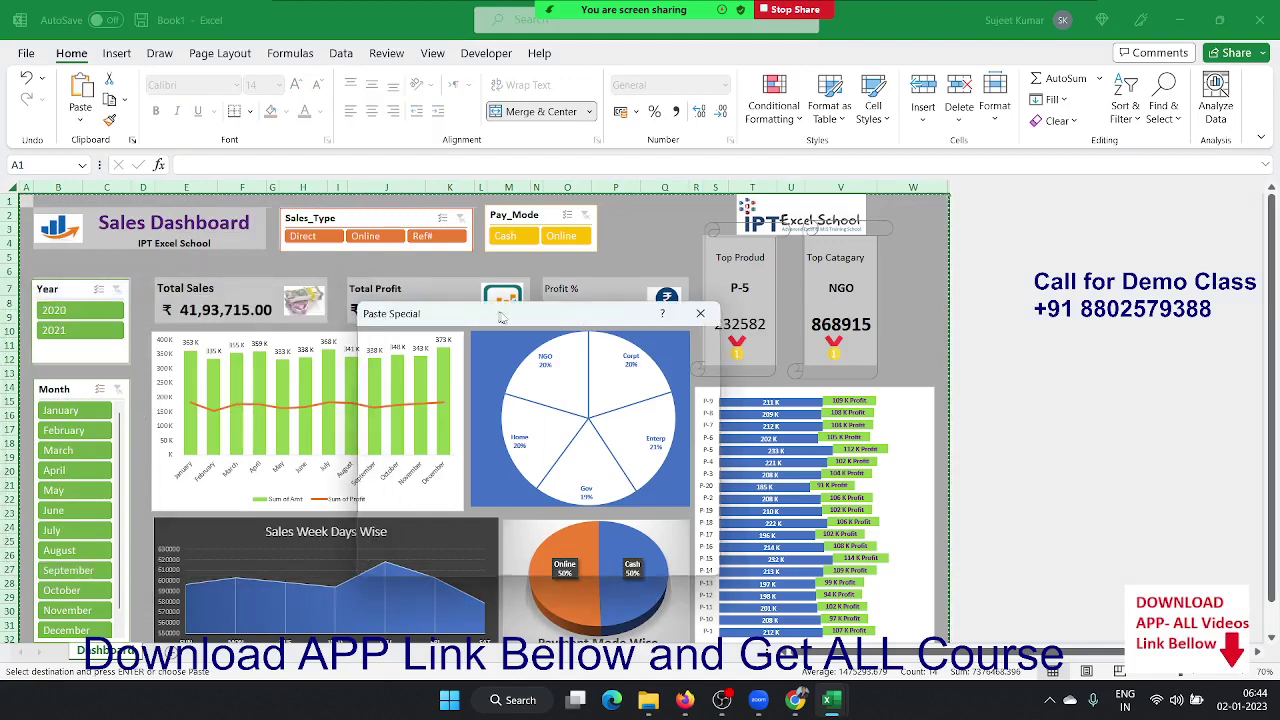
pyautogui.moveTo(580, 375); pyautogui.dragTo(568, 177)
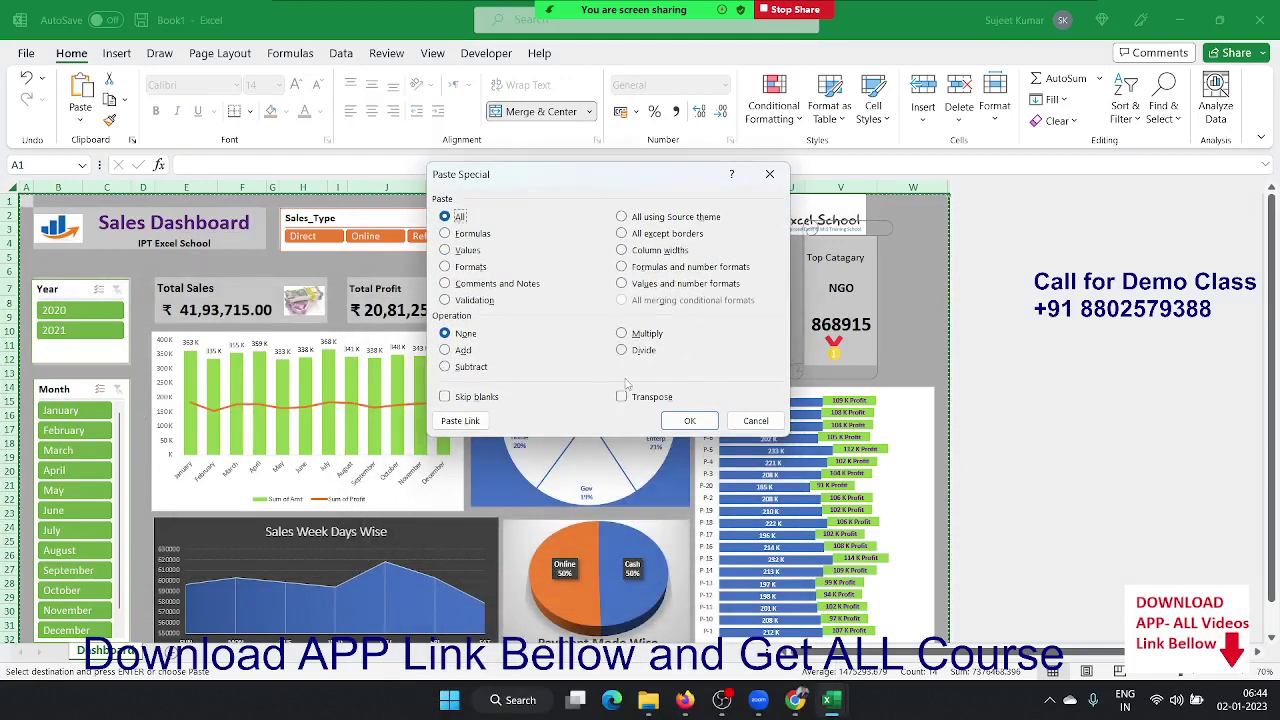
pyautogui.click(468, 250)
pyautogui.click(690, 421)
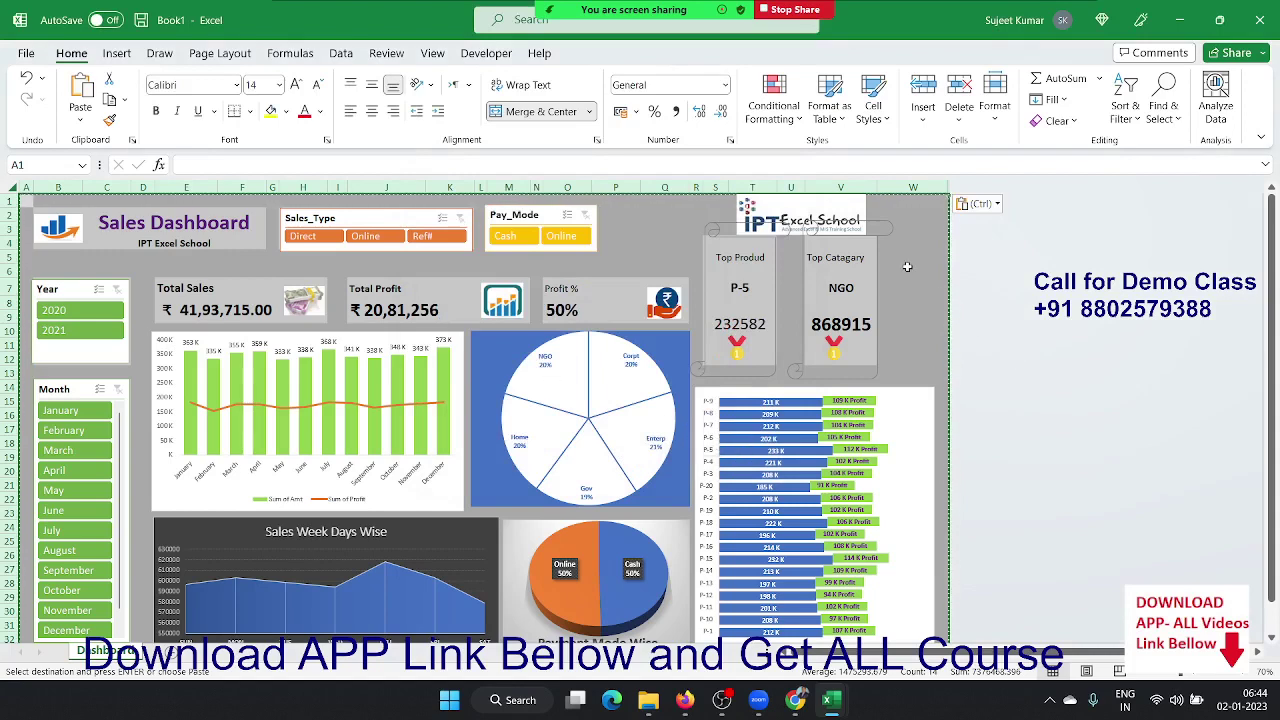
pyautogui.click(911, 265)
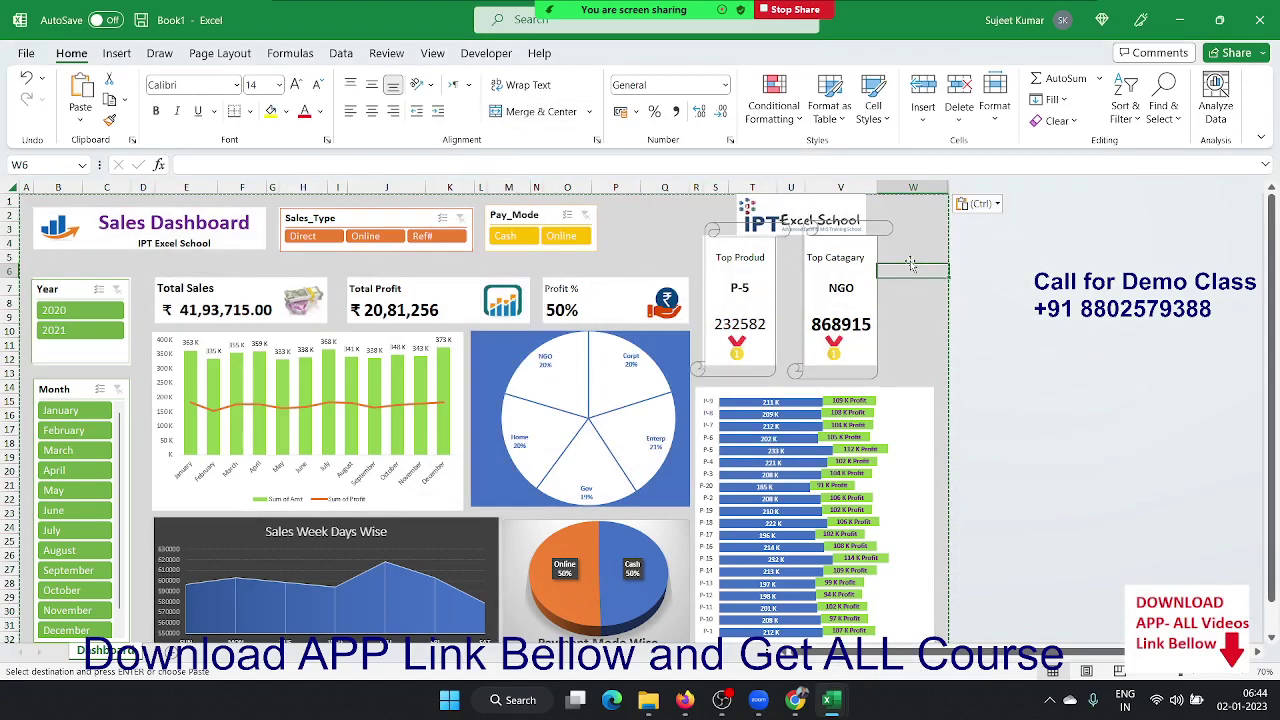
# - Confirm E8, J8 and O8 hold plain numbers: 4193715, 2081255.9 and 49.63%
pyautogui.click(226, 300)
pyautogui.doubleClick(210, 164)
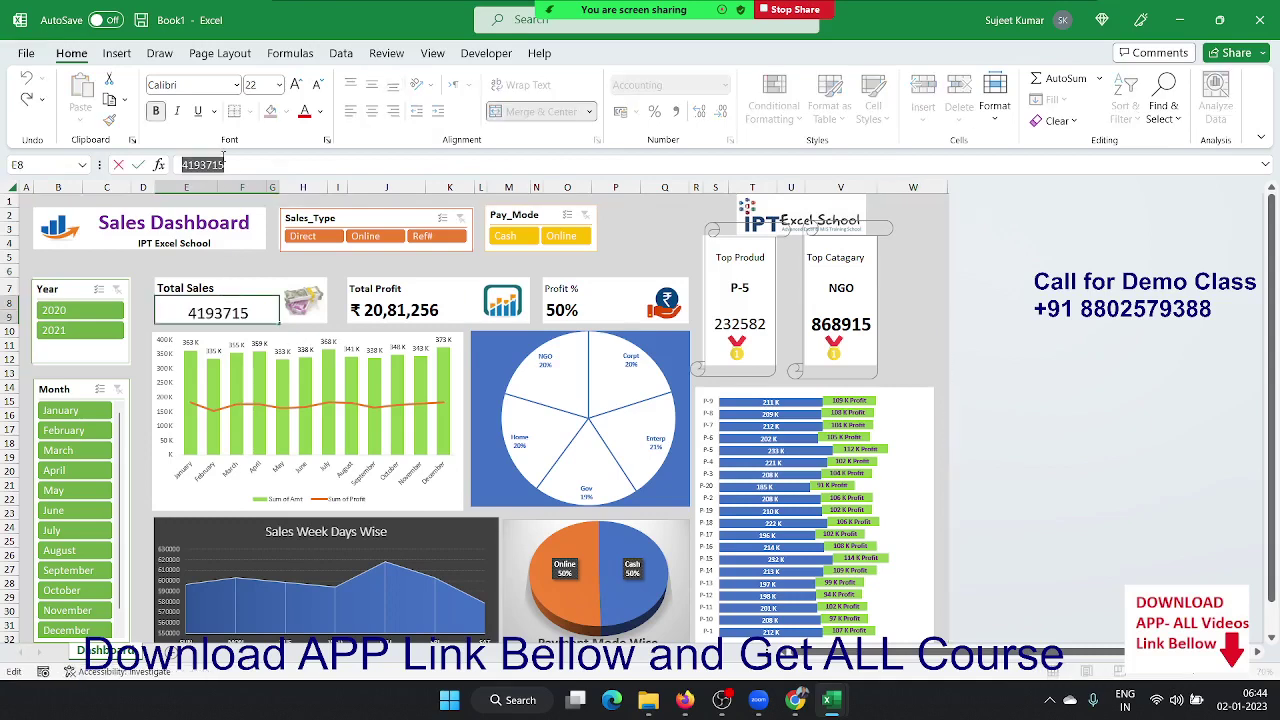
pyautogui.press('Escape')
pyautogui.click(400, 310)
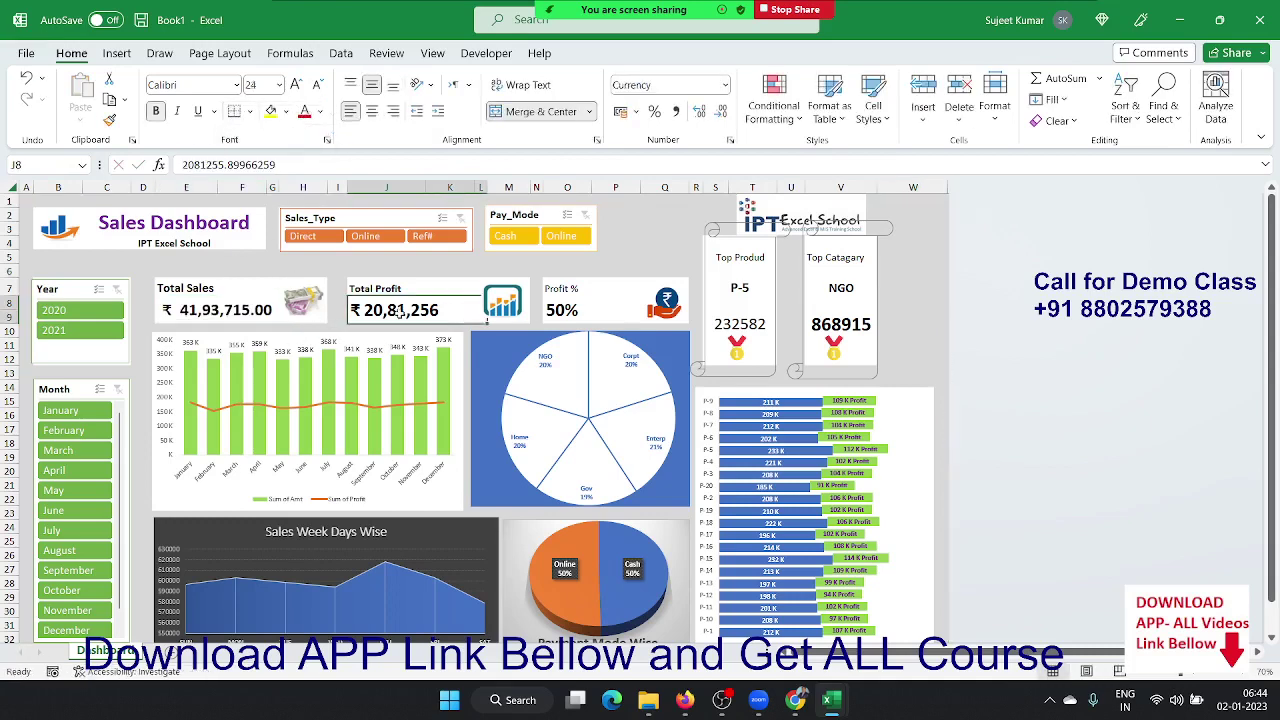
pyautogui.doubleClick(272, 164)
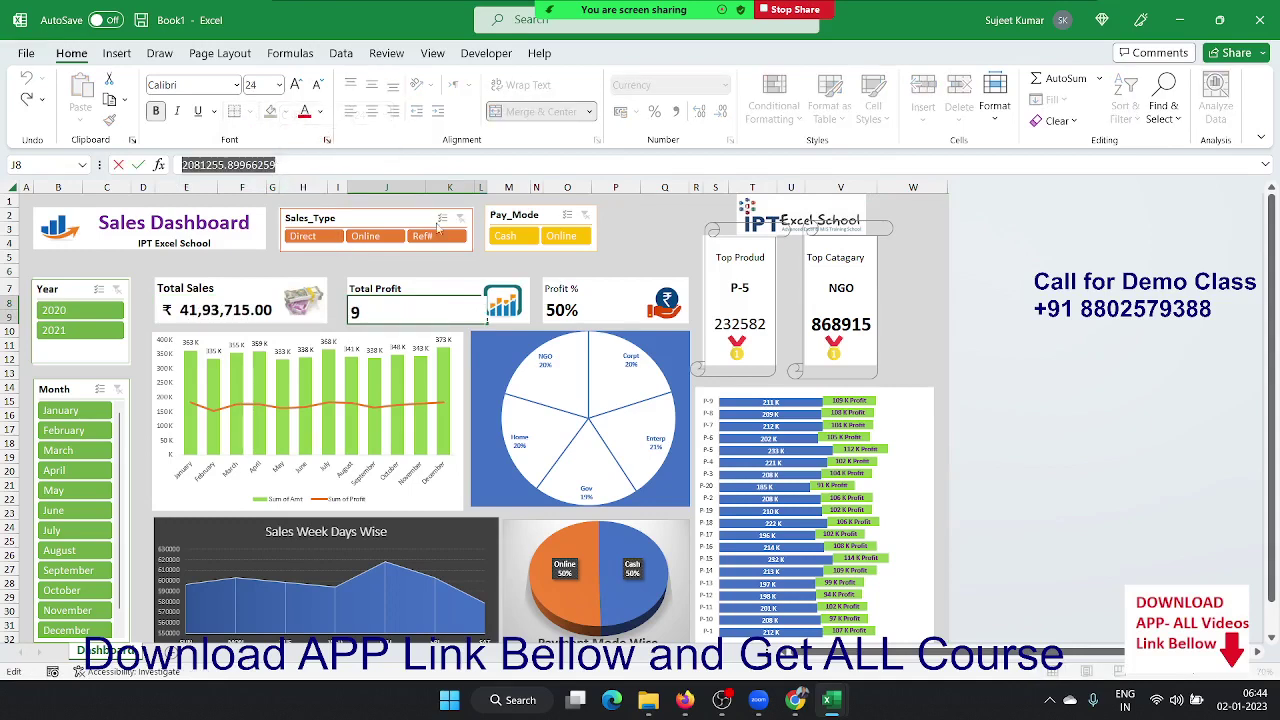
pyautogui.press('Escape')
pyautogui.click(549, 310)
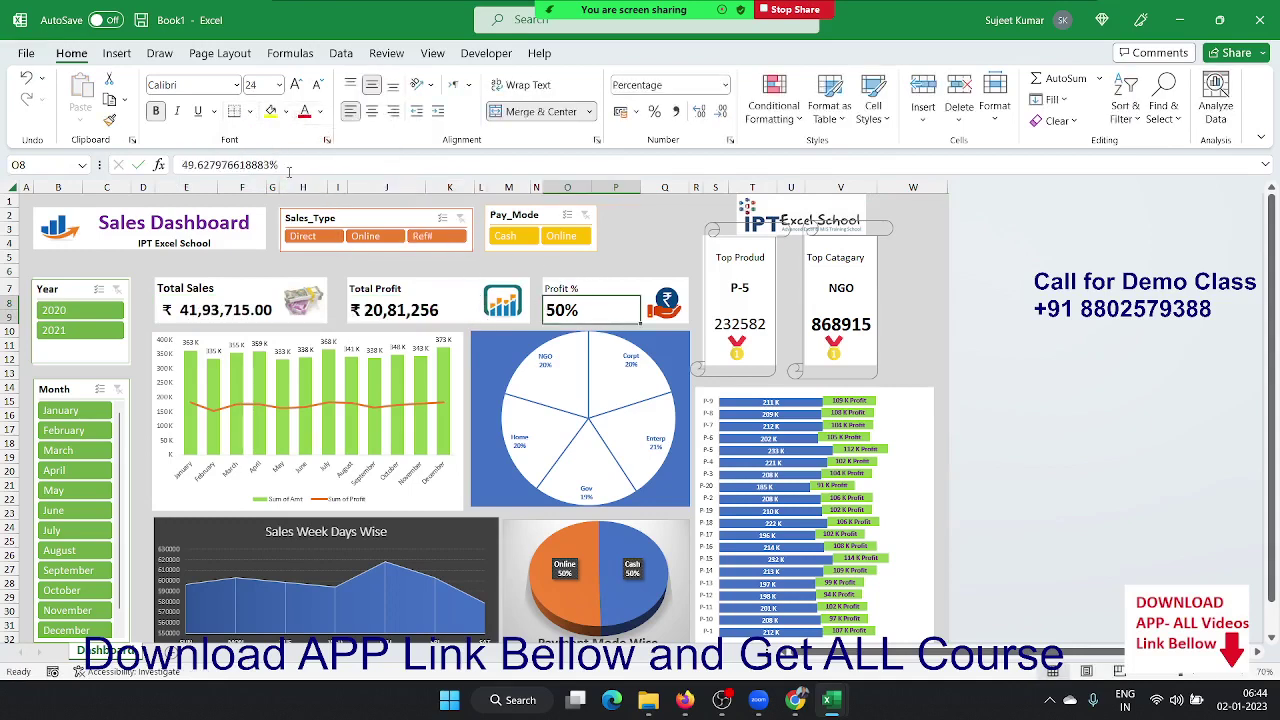
pyautogui.doubleClick(270, 165)
pyautogui.press('Escape')
pyautogui.moveTo(684, 700)
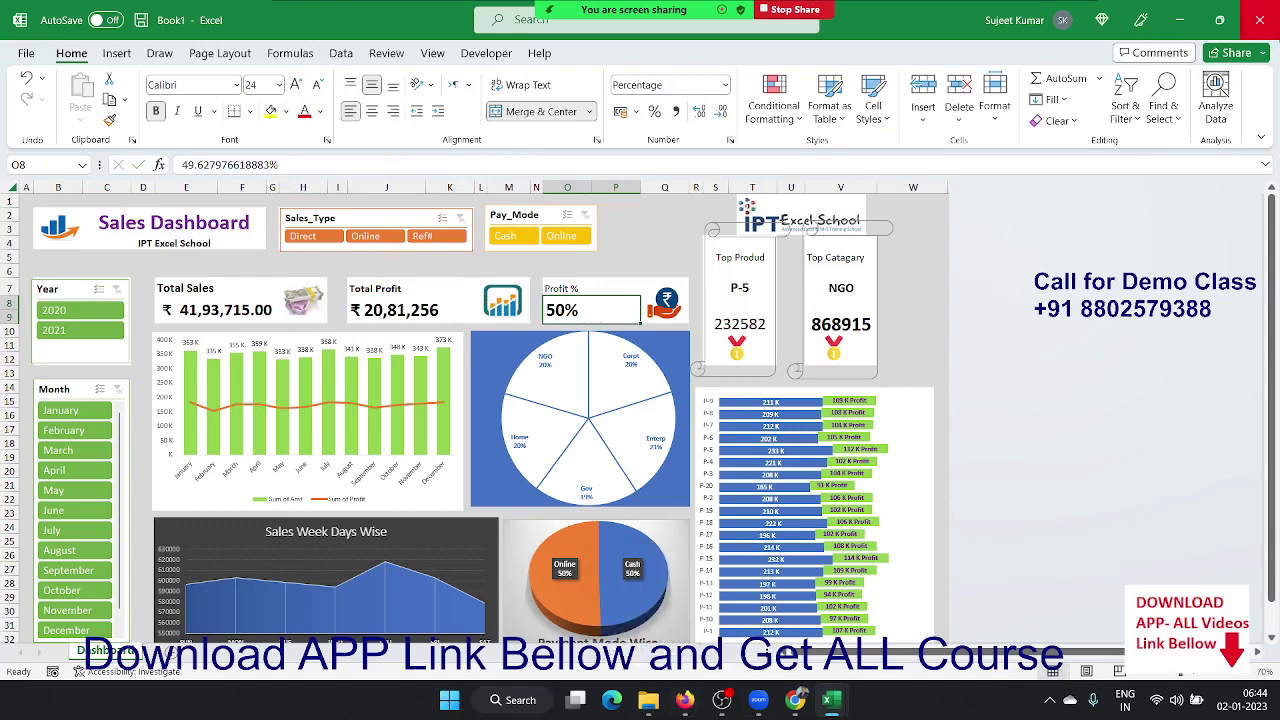
# - Close Book1 and Day- 22 Pivot_Dashboard -02, discarding changes in both
pyautogui.click(1259, 20)
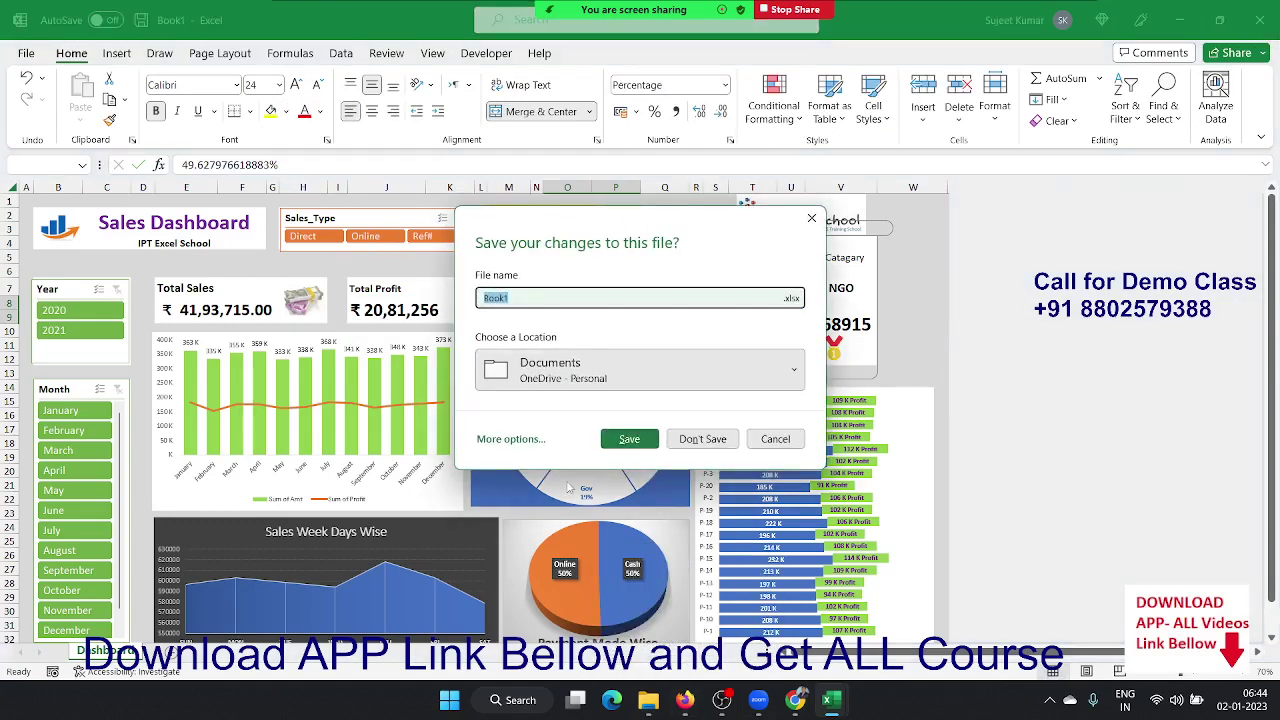
pyautogui.click(693, 441)
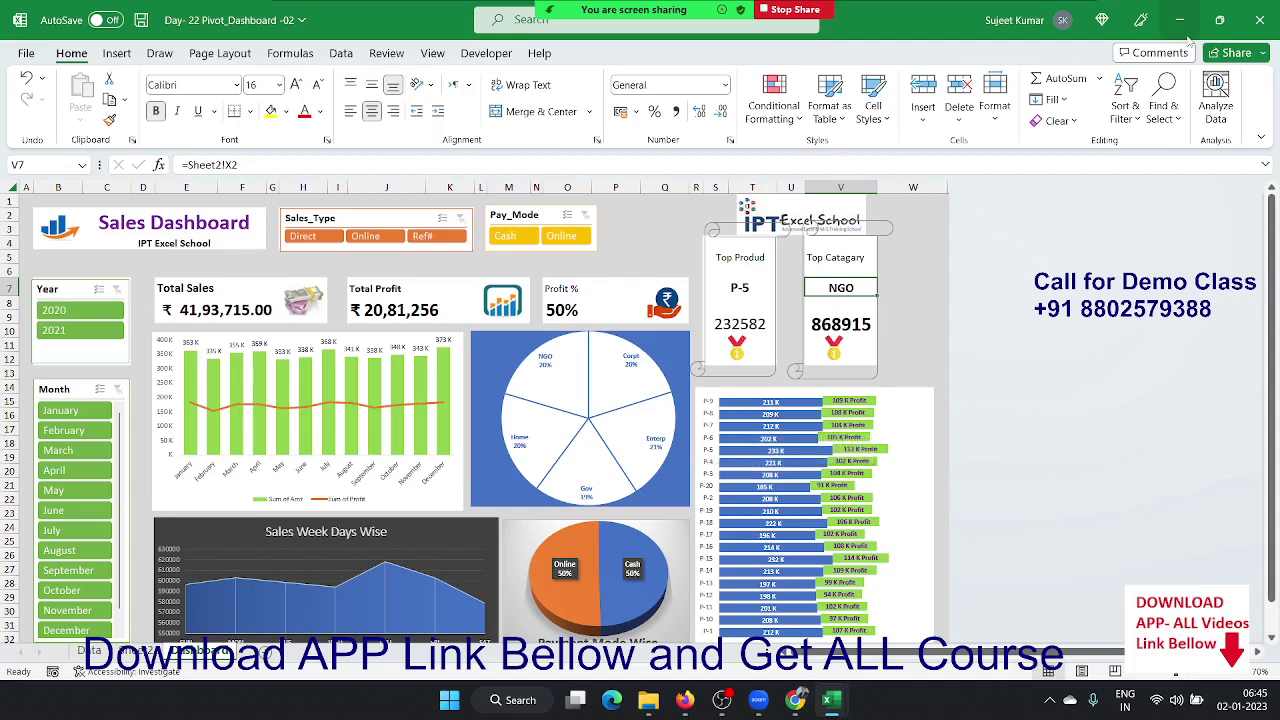
pyautogui.click(1260, 20)
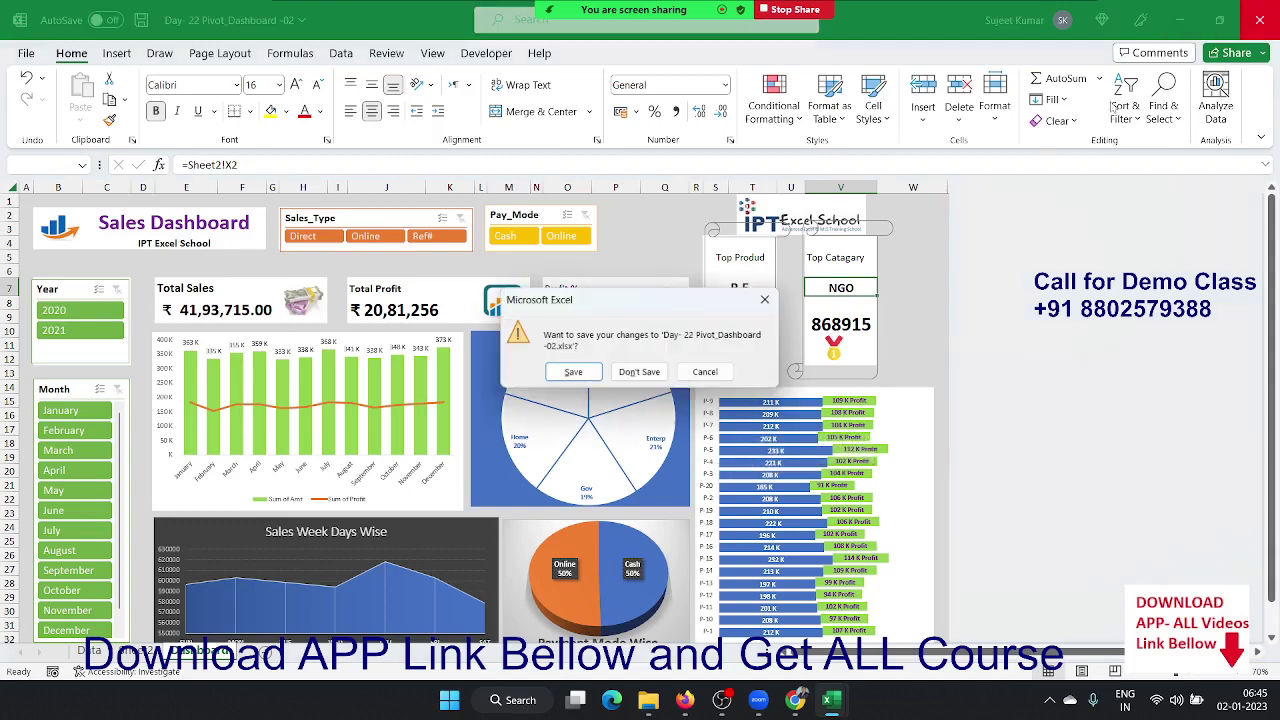
pyautogui.click(655, 369)
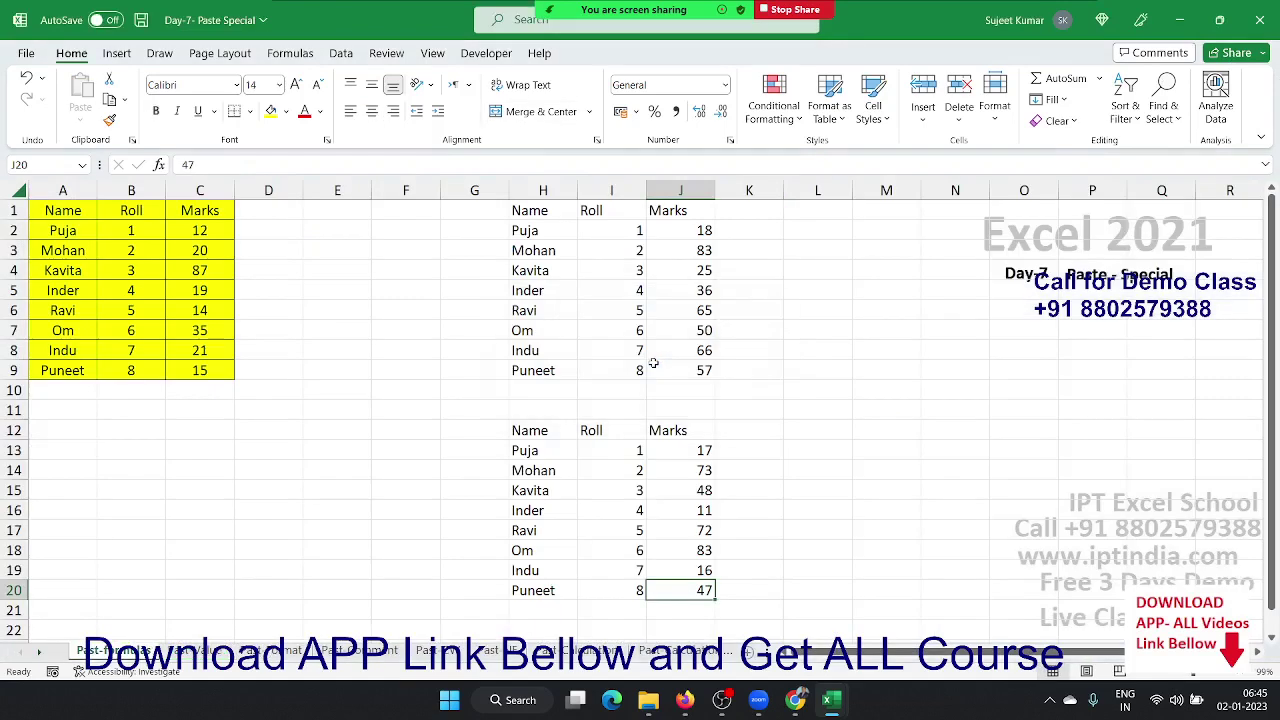
# - On the Past Format sheet, clear everything in columns E to N
pyautogui.click(185, 656)
pyautogui.click(270, 651)
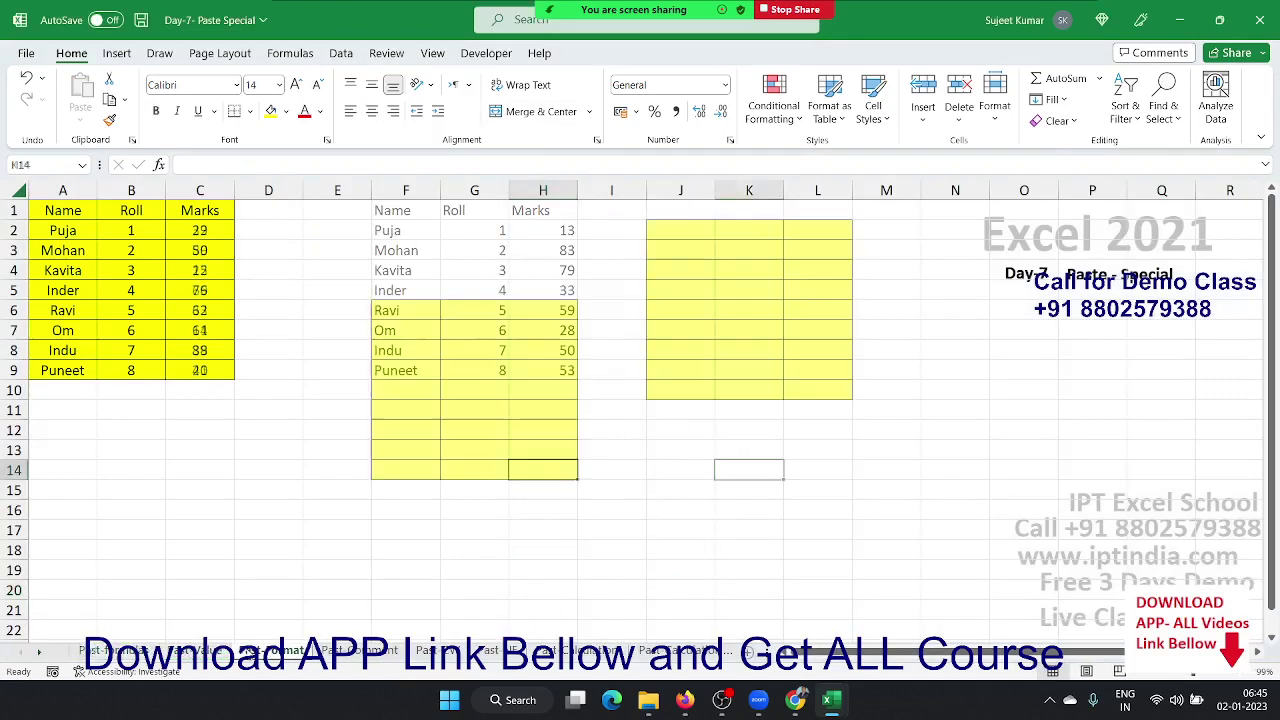
pyautogui.moveTo(358, 178); pyautogui.dragTo(343, 220)
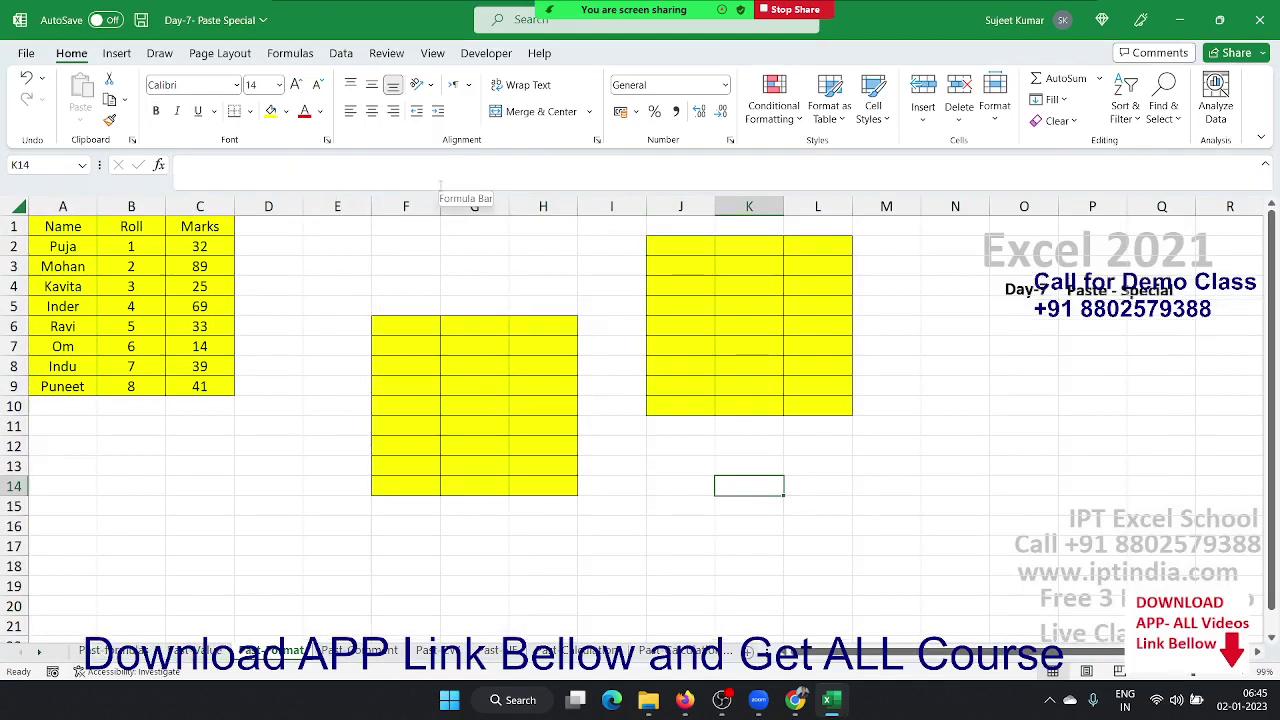
pyautogui.hotkey('ctrl', 'pageup')
pyautogui.hotkey('ctrl', 'pageup')
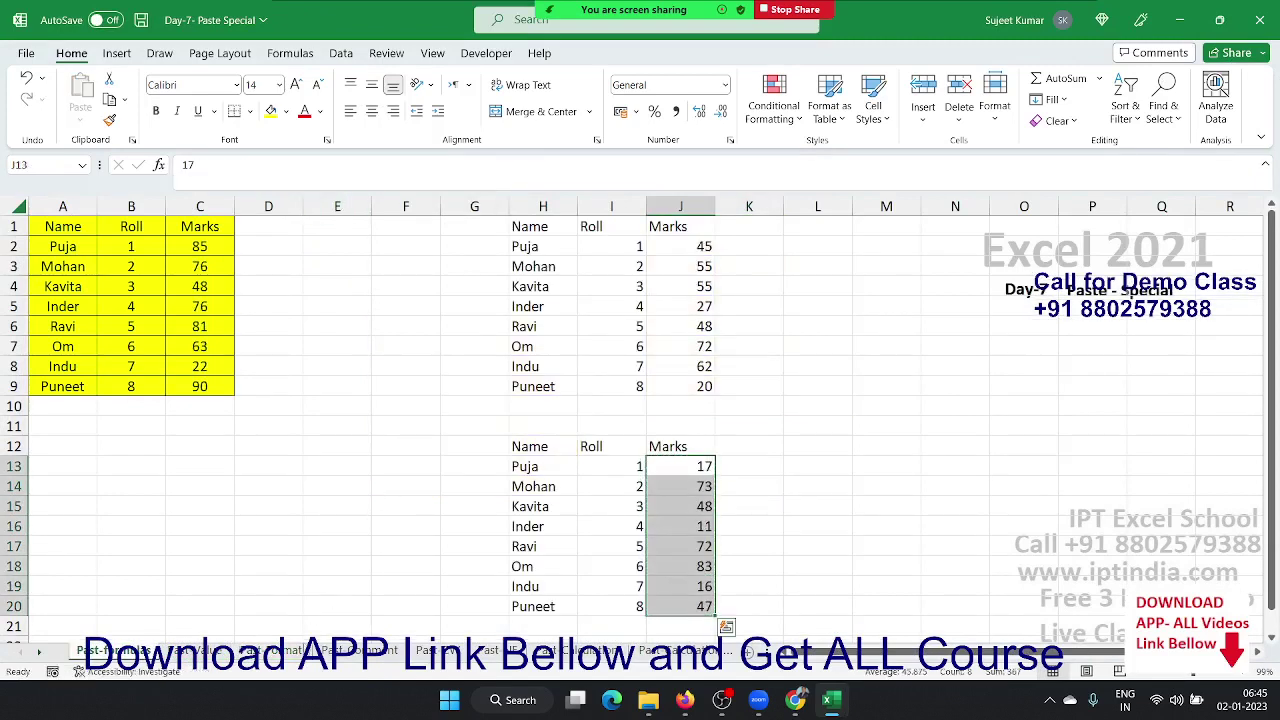
pyautogui.click(210, 652)
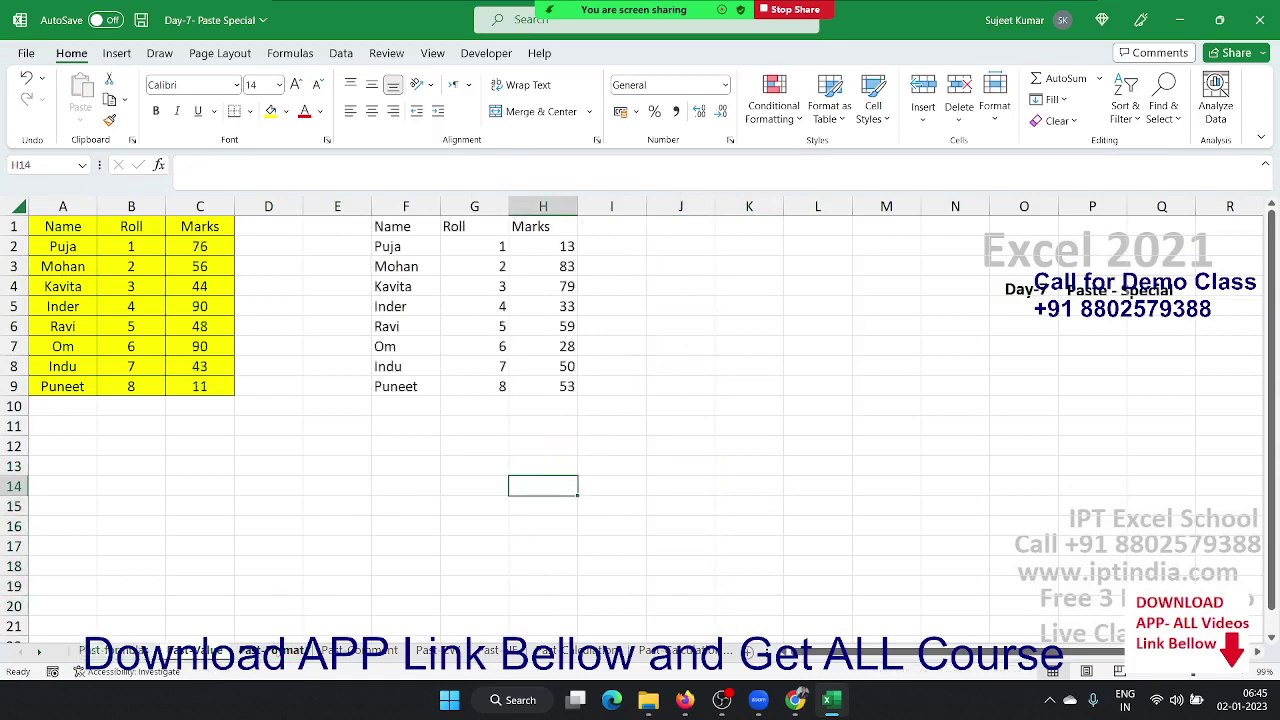
pyautogui.click(283, 651)
pyautogui.click(349, 209)
pyautogui.moveTo(349, 209); pyautogui.dragTo(960, 210)
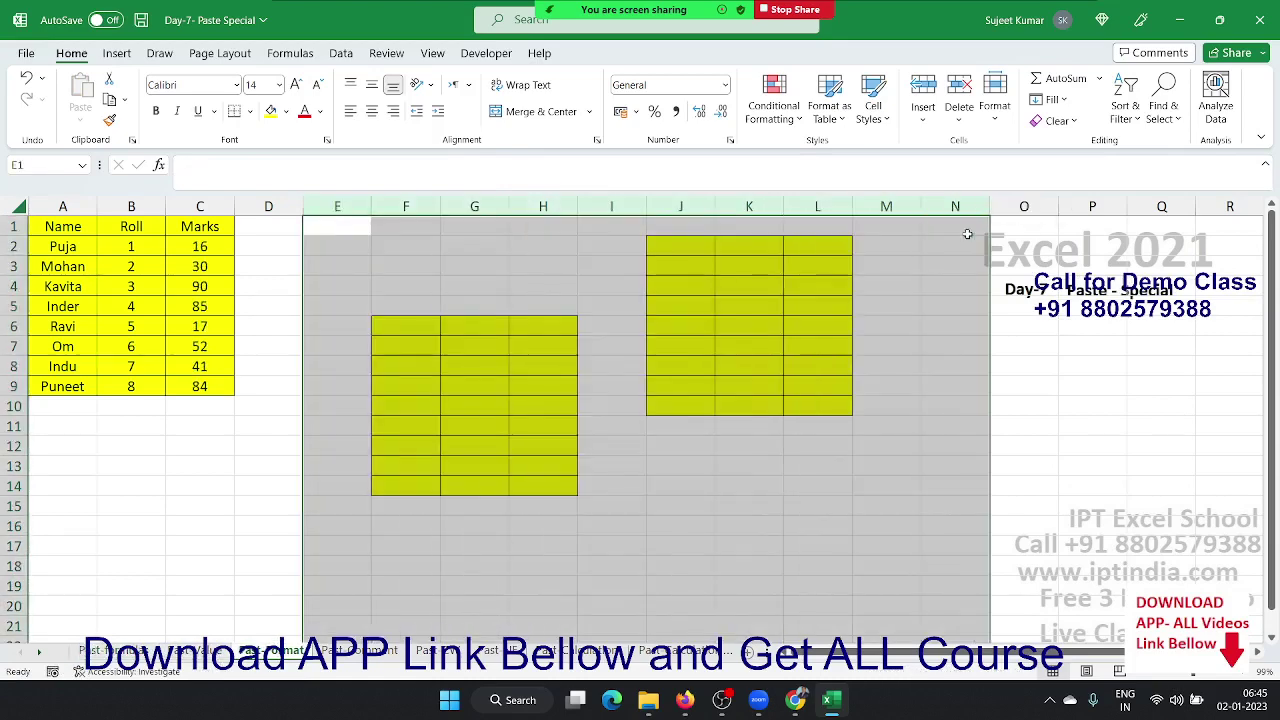
pyautogui.hotkey('ctrl', '-')
# - Paste only the marks table's formatting, its yellow fill, into F3:H11
pyautogui.moveTo(50, 232); pyautogui.dragTo(216, 390)
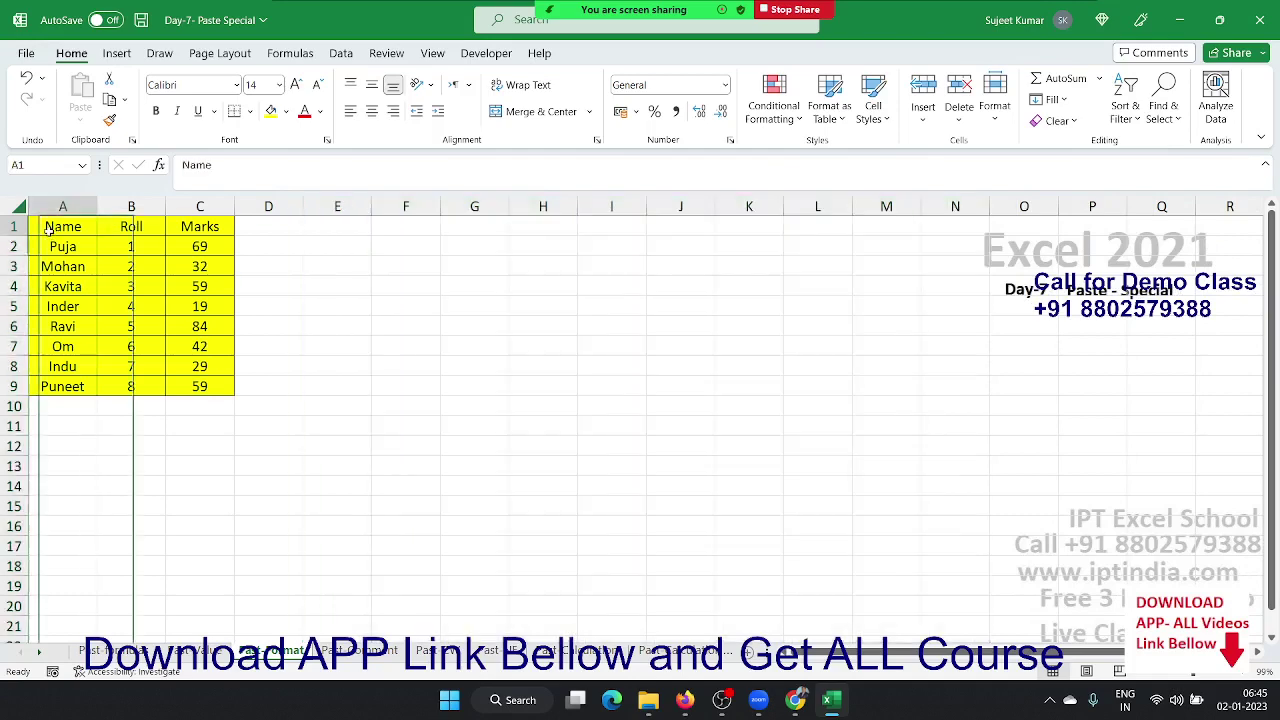
pyautogui.hotkey('ctrl', 'c')
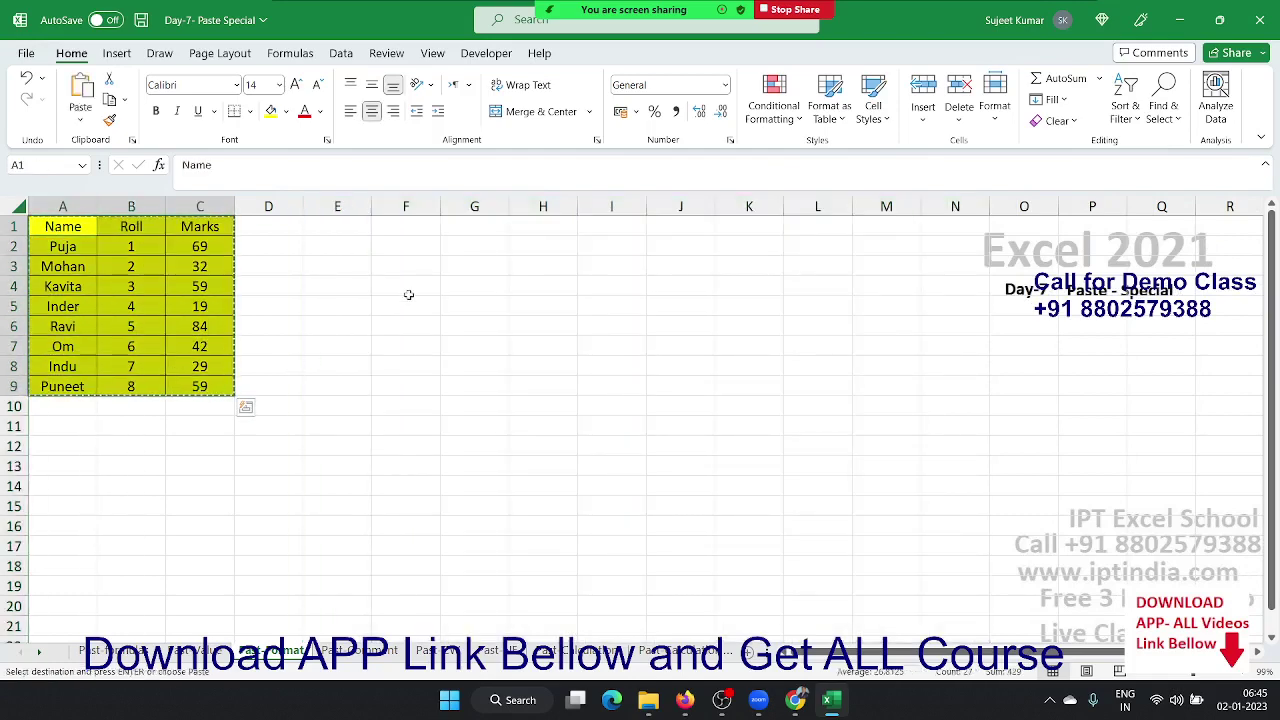
pyautogui.rightClick(425, 266)
pyautogui.click(492, 316)
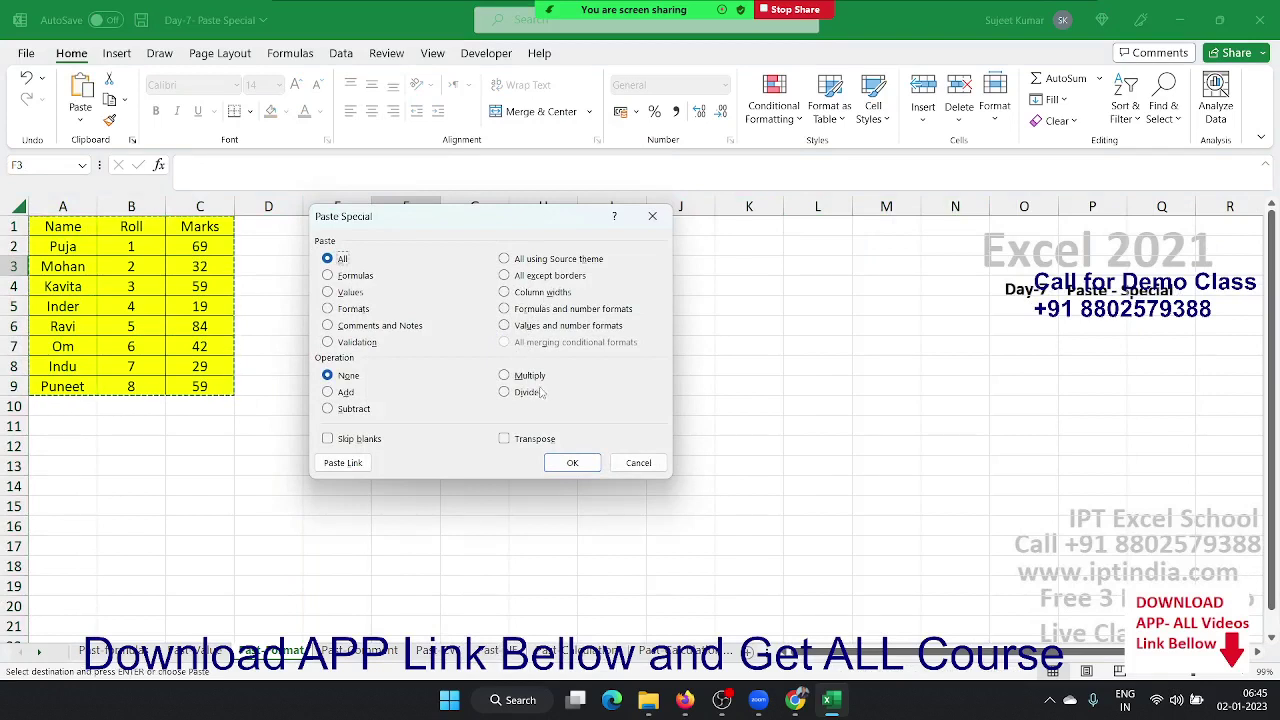
pyautogui.click(356, 311)
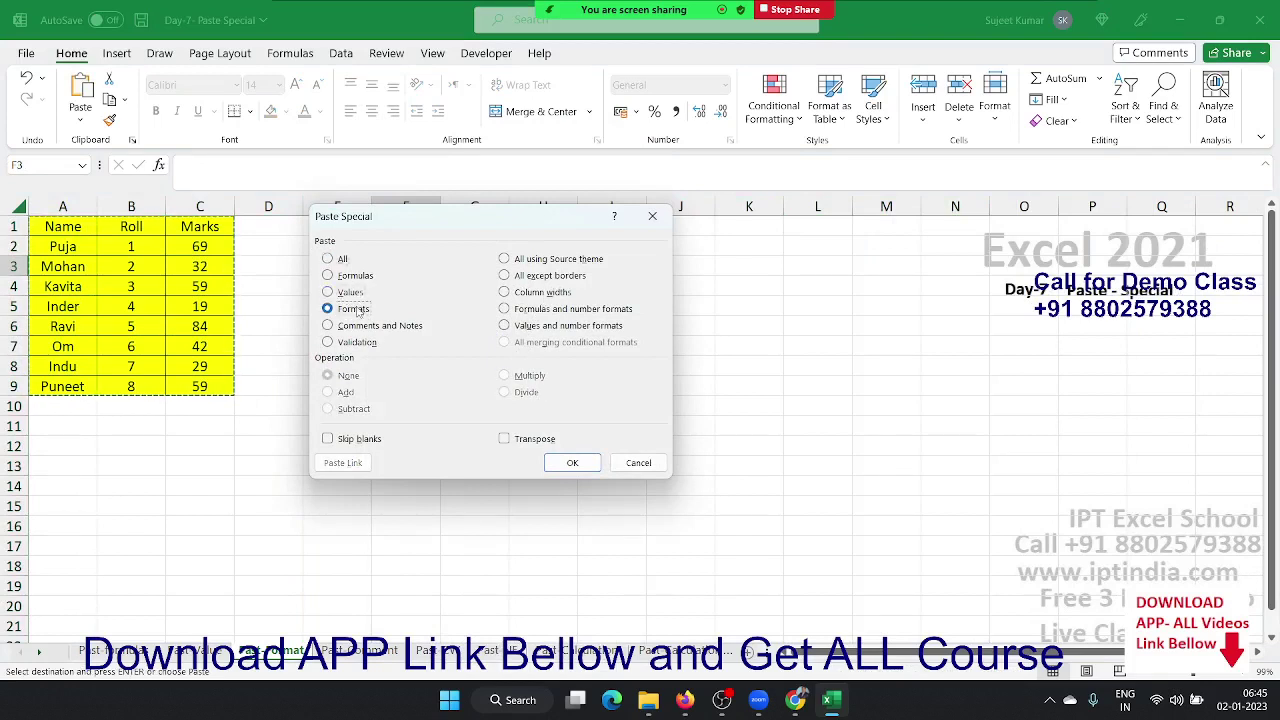
pyautogui.click(572, 462)
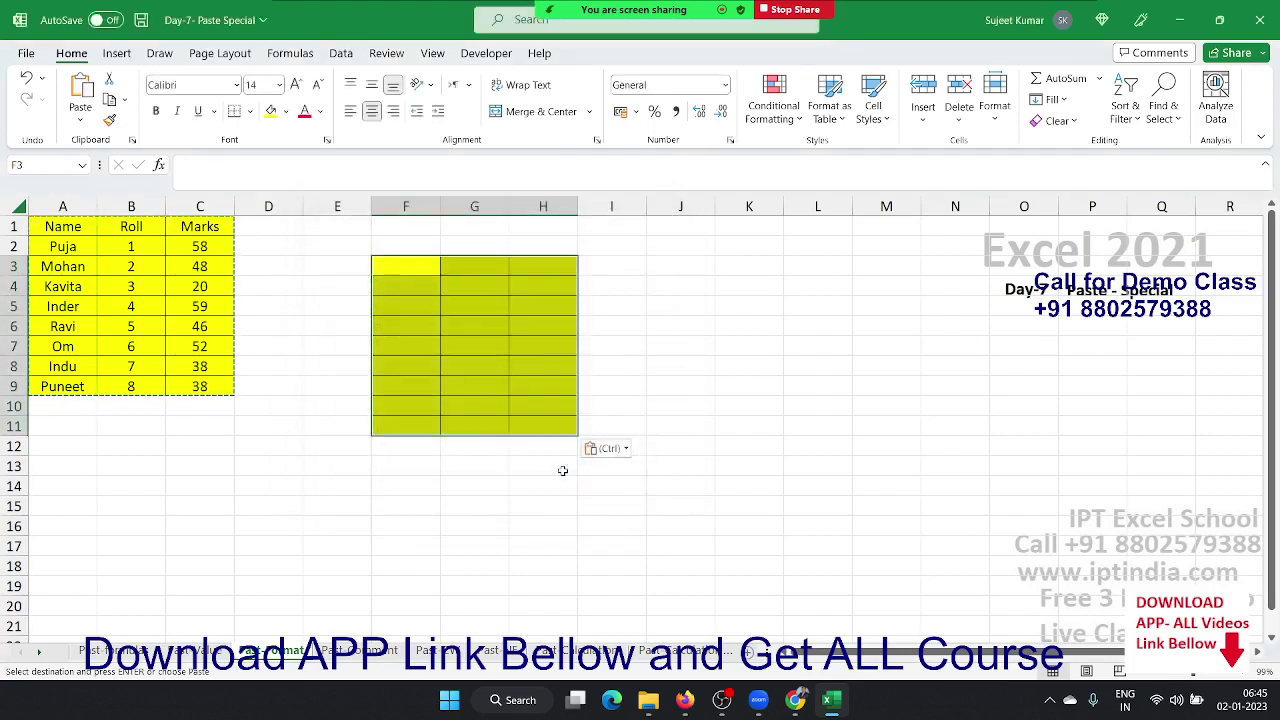
pyautogui.click(474, 507)
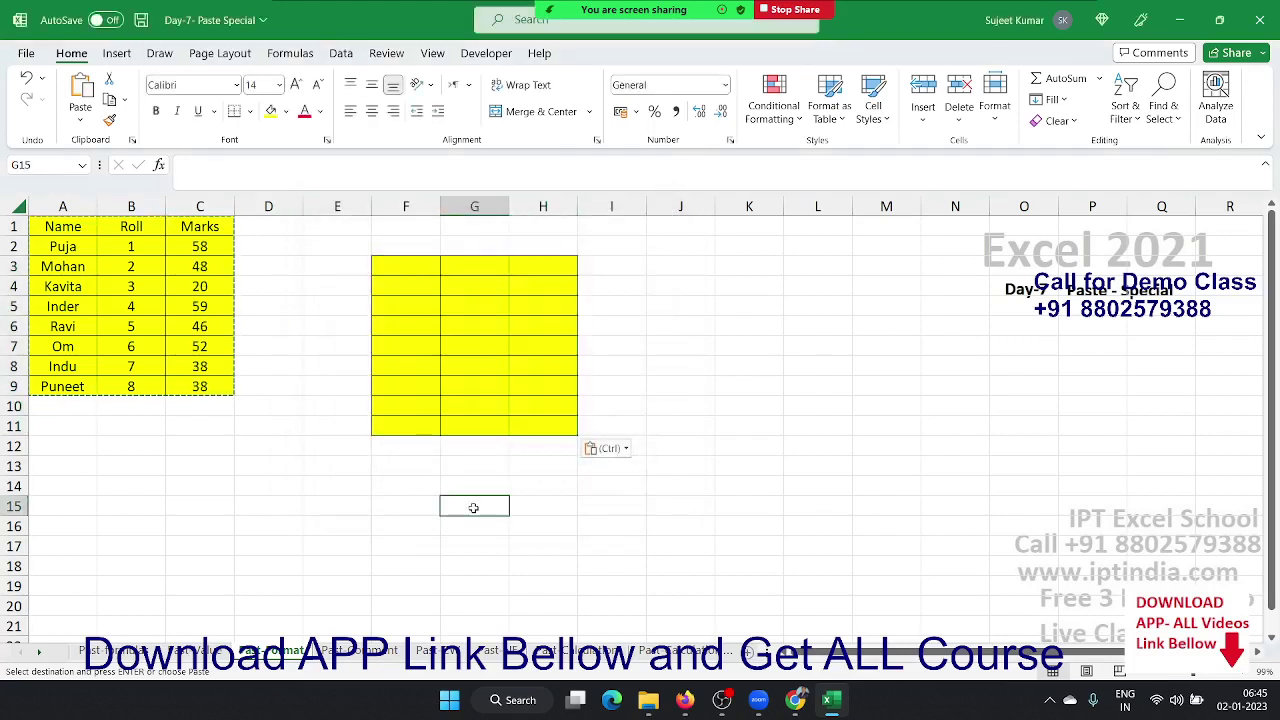
pyautogui.hotkey('ctrl', 'pagedown')
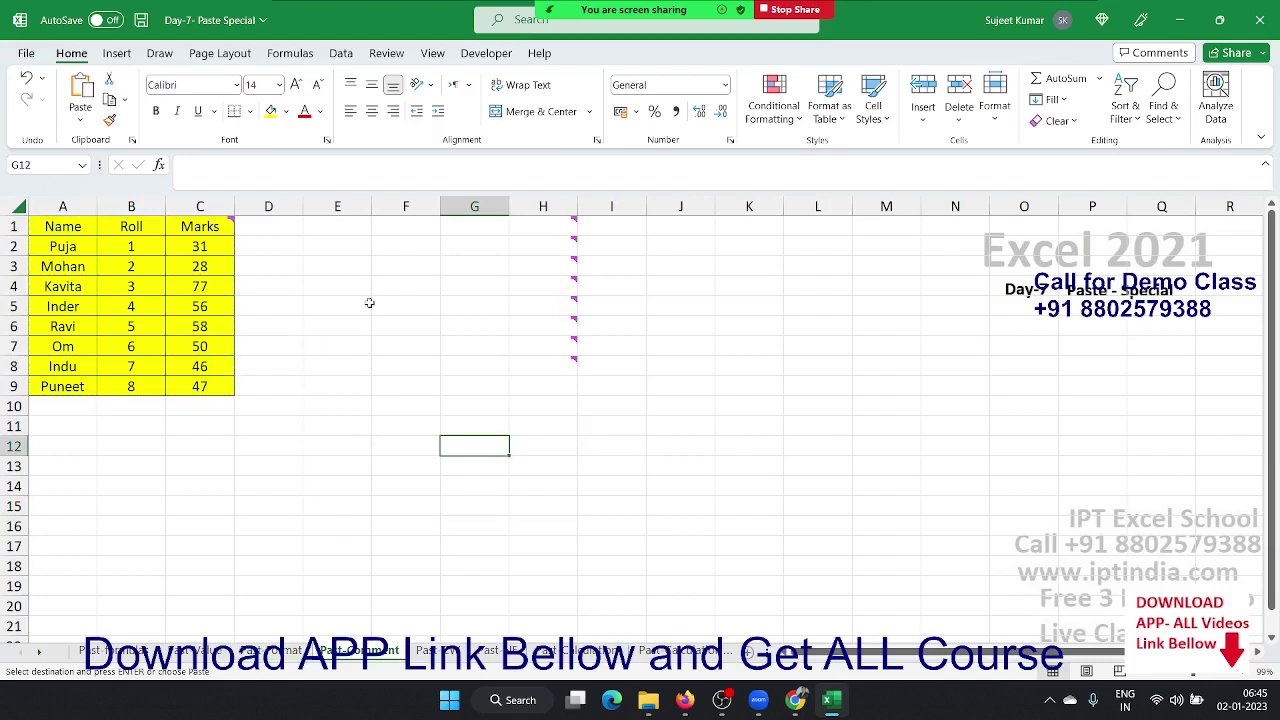
# - Add the comment 'This is Final Marks' to the Marks header C1 and copy that cell
pyautogui.click(545, 206)
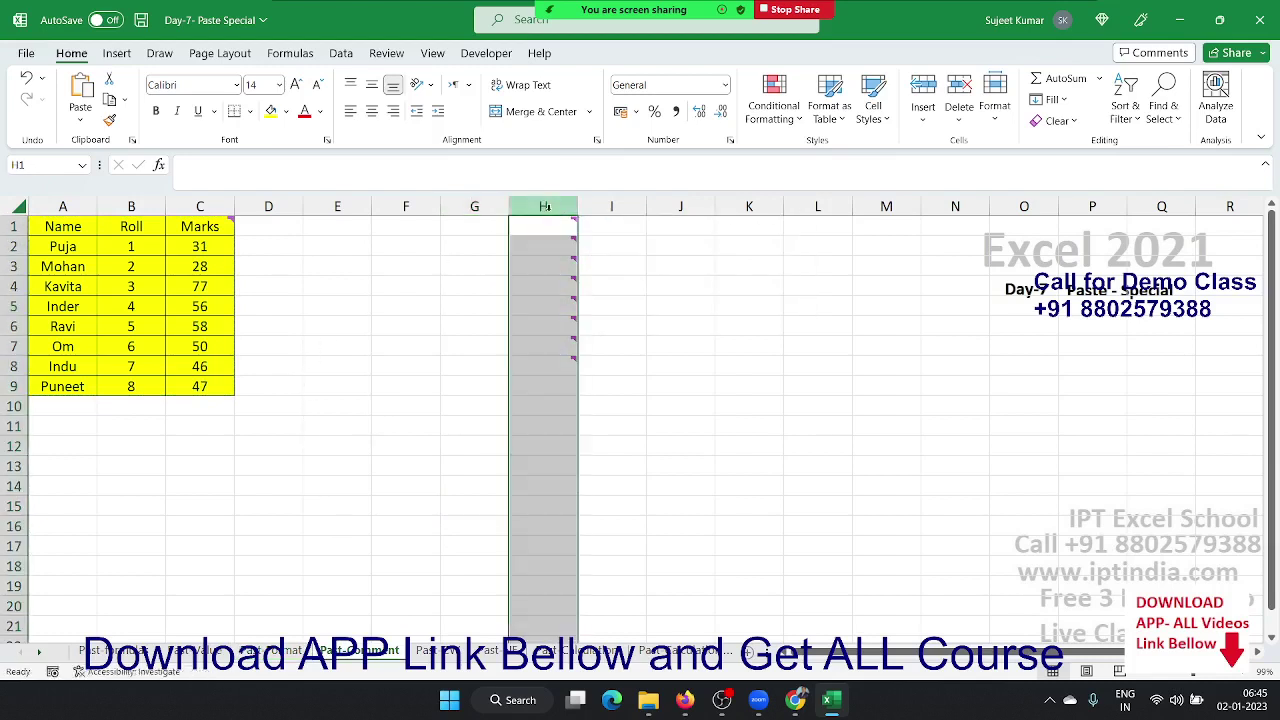
pyautogui.click(210, 232)
pyautogui.rightClick(205, 233)
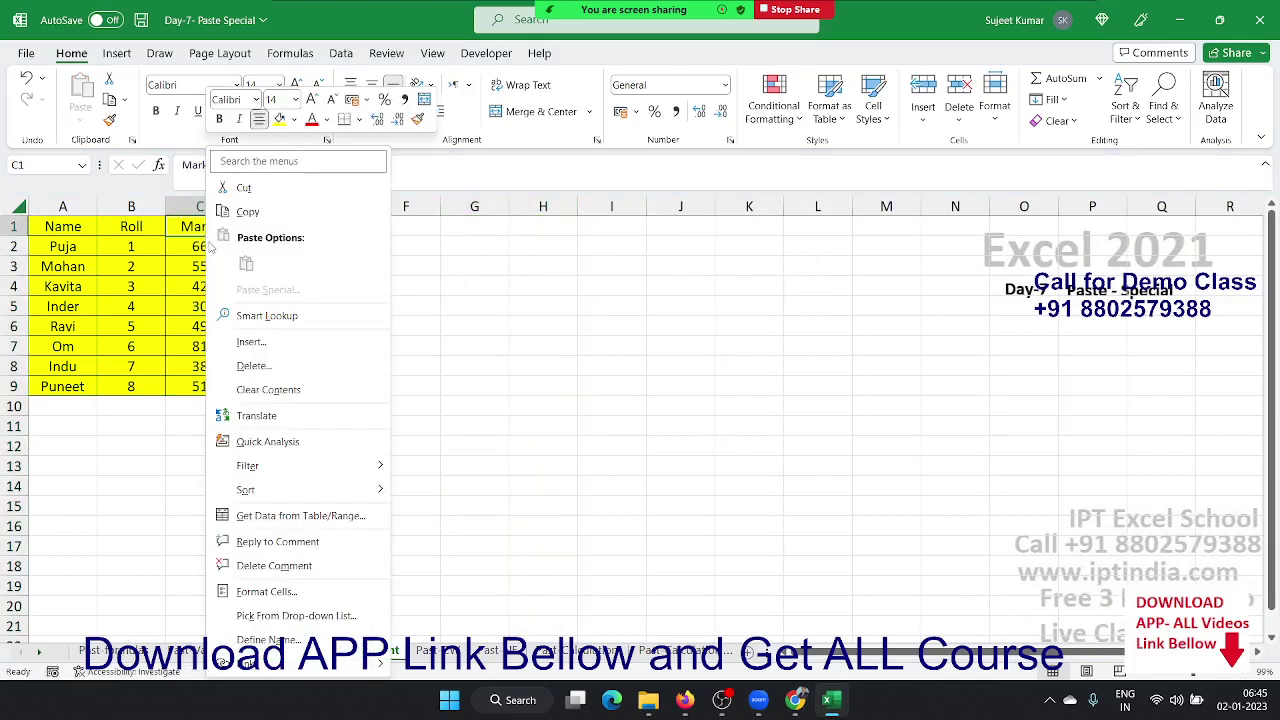
pyautogui.rightClick(184, 235)
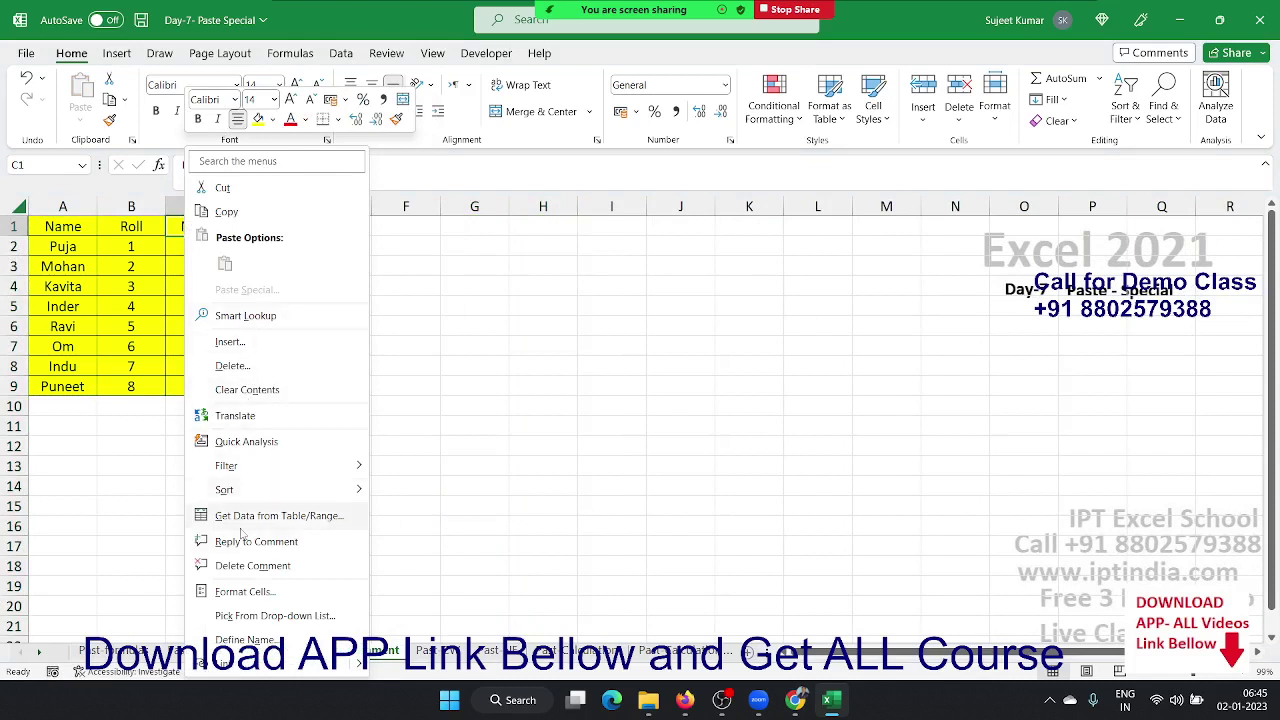
pyautogui.click(412, 369)
pyautogui.click(412, 369)
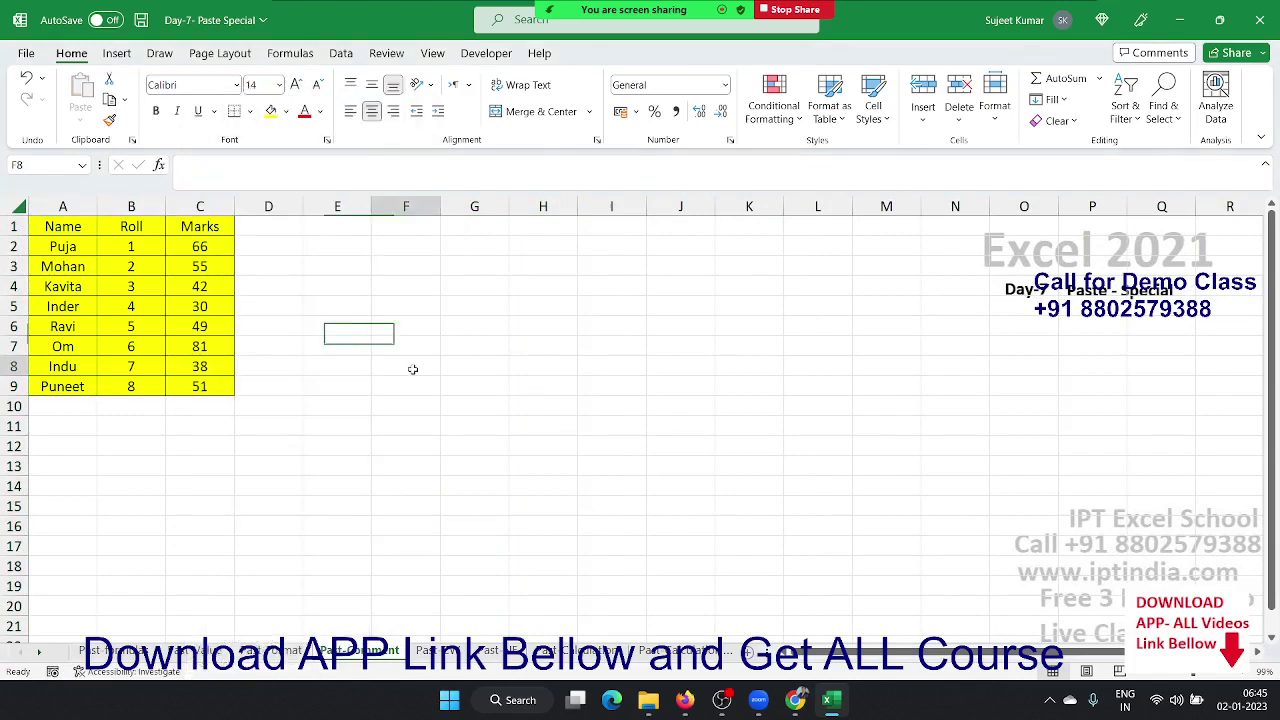
pyautogui.rightClick(217, 226)
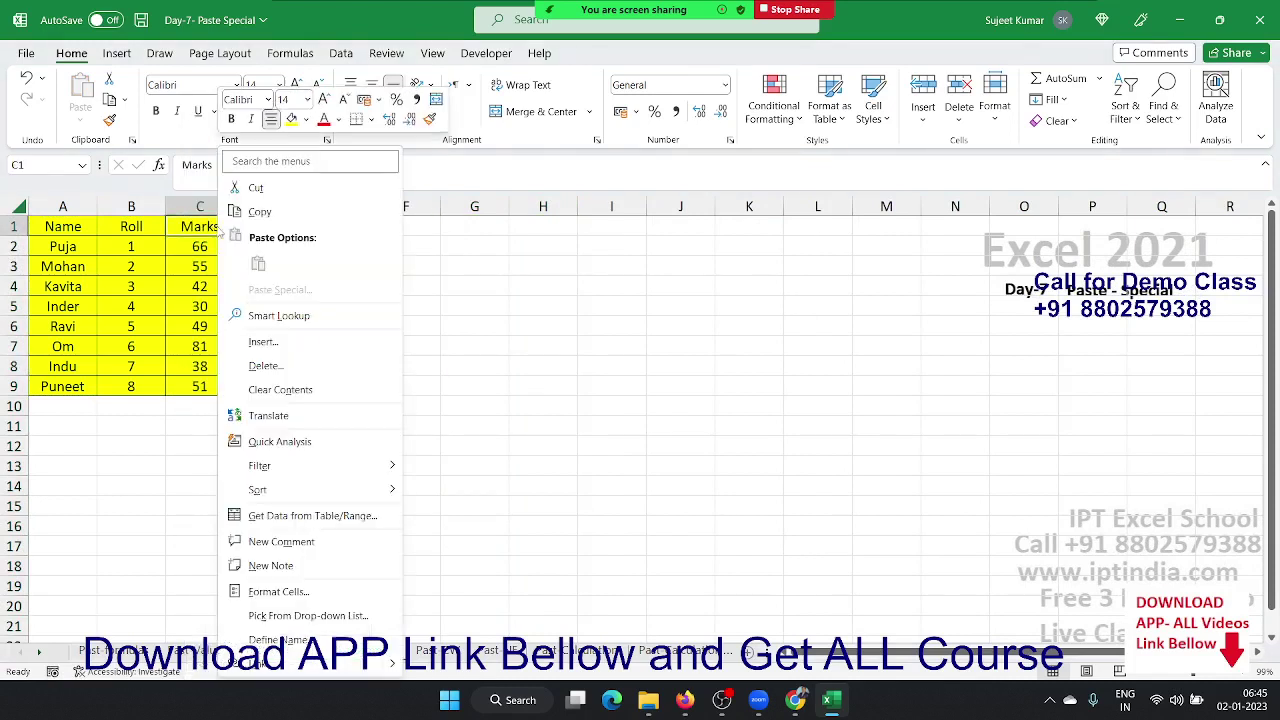
pyautogui.click(267, 545)
pyautogui.write('This is Final Marks')
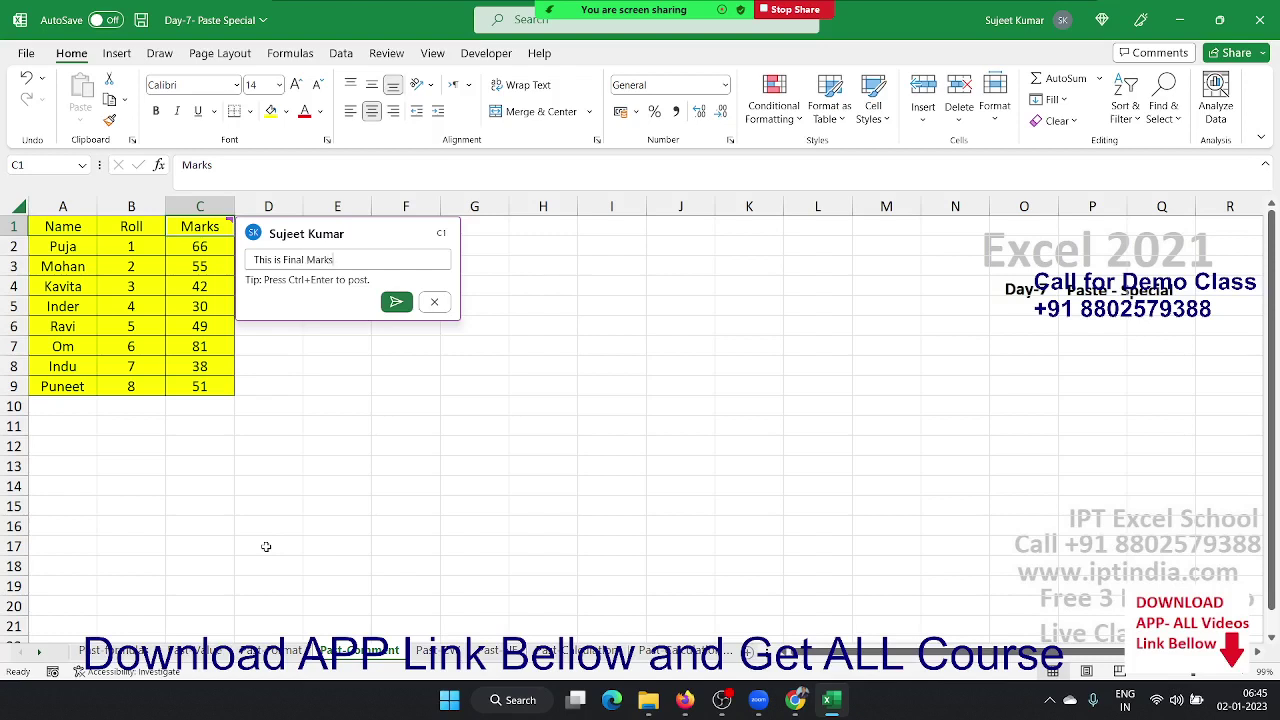
pyautogui.click(396, 302)
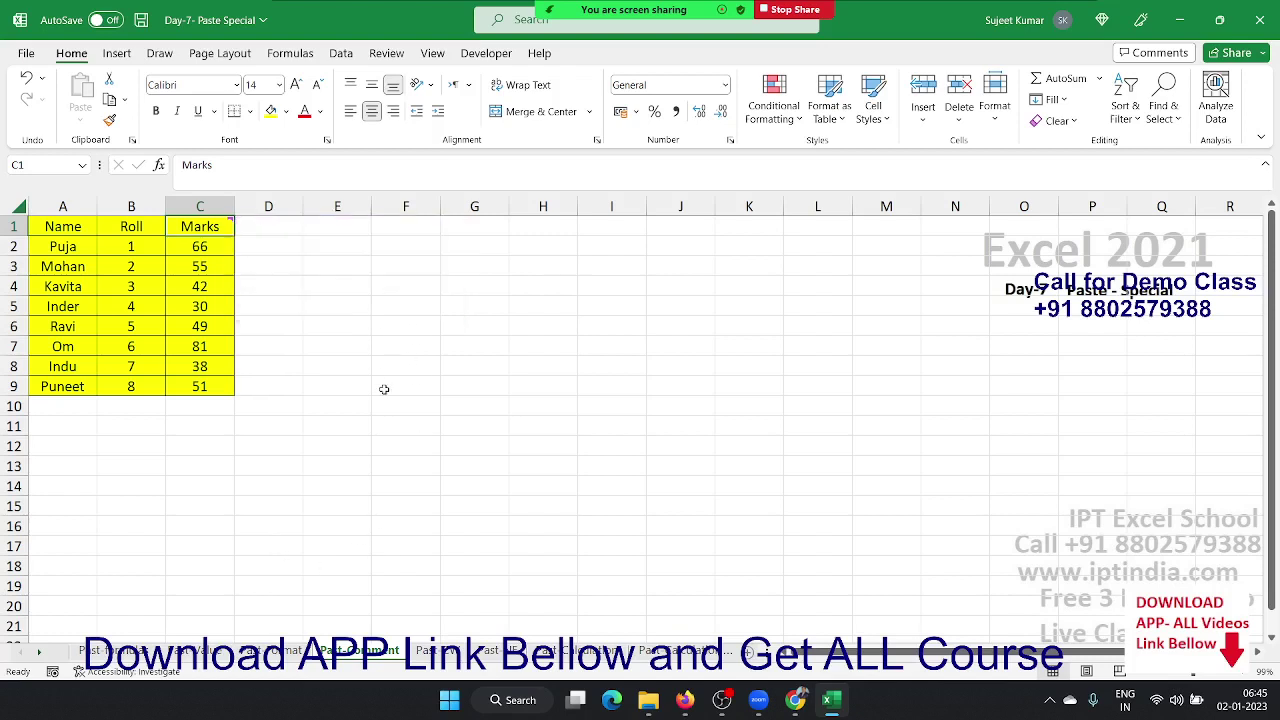
pyautogui.moveTo(205, 228)
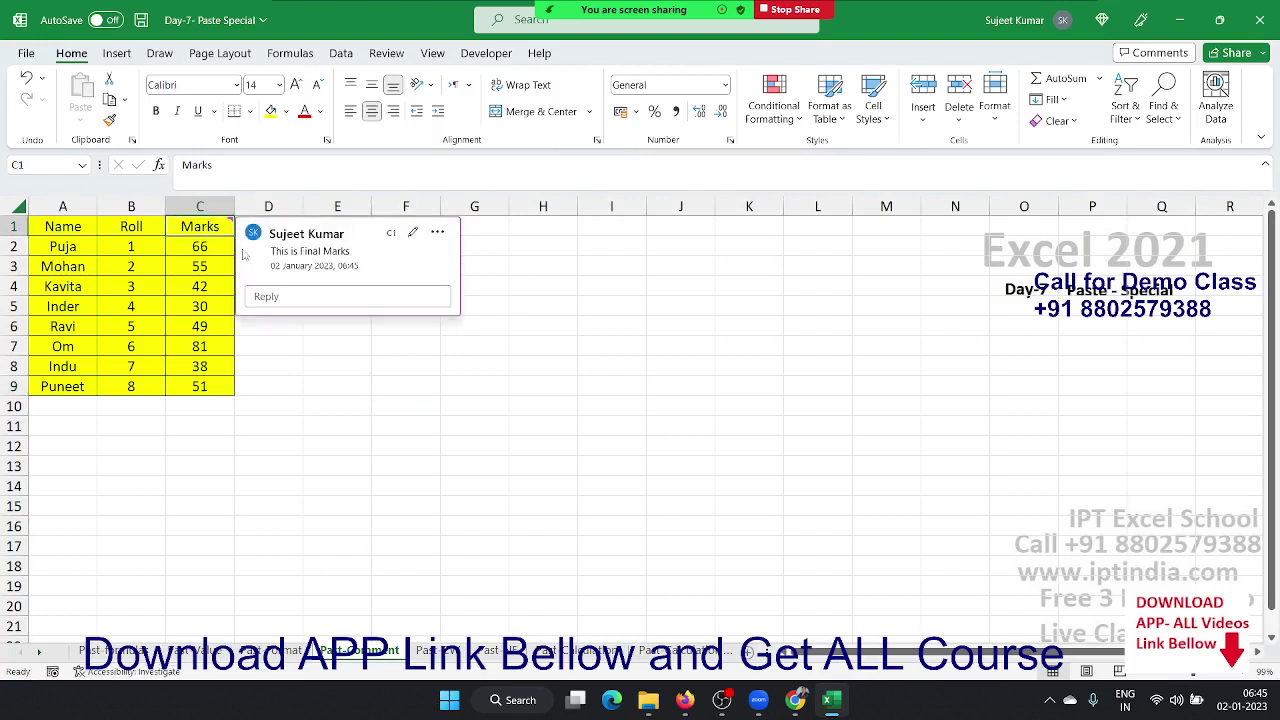
pyautogui.hotkey('ctrl', 'c')
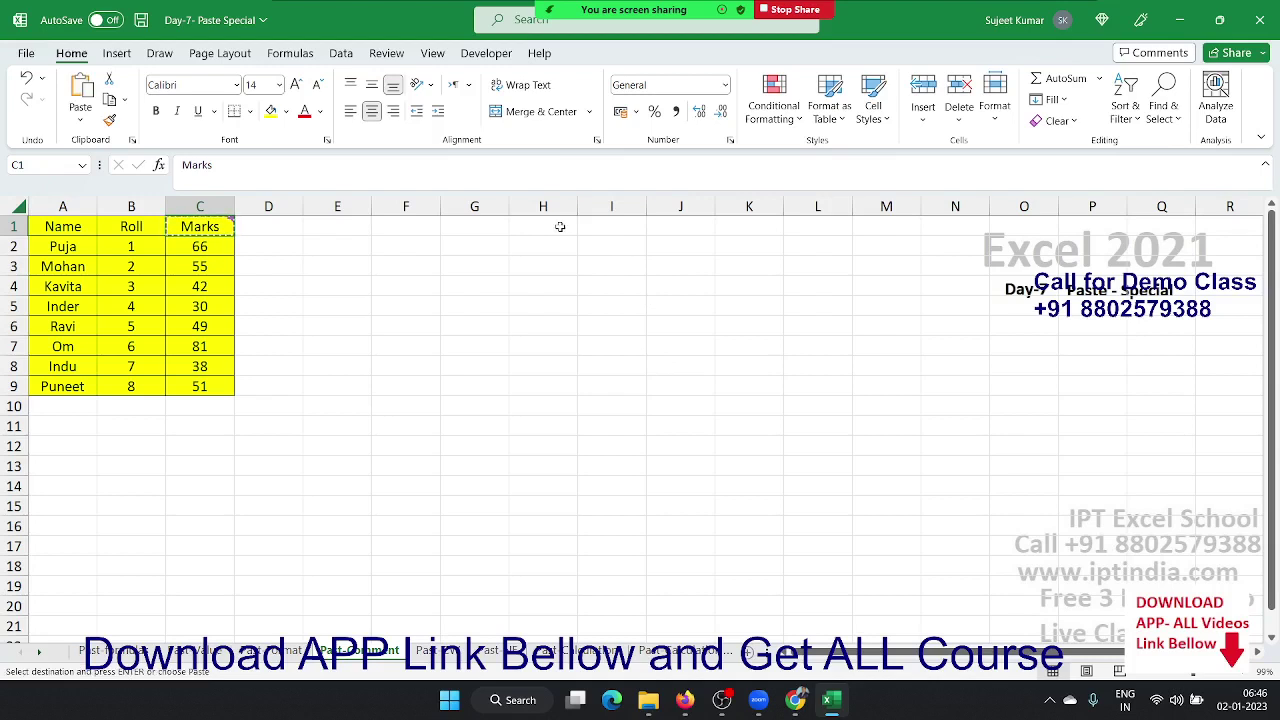
# - Select H1:H9 and apply a Comments and Notes Paste Special to place only the copied comment
pyautogui.moveTo(562, 228)
pyautogui.mouseDown()
pyautogui.moveTo(544, 400)
pyautogui.moveTo(538, 364)
pyautogui.mouseUp()
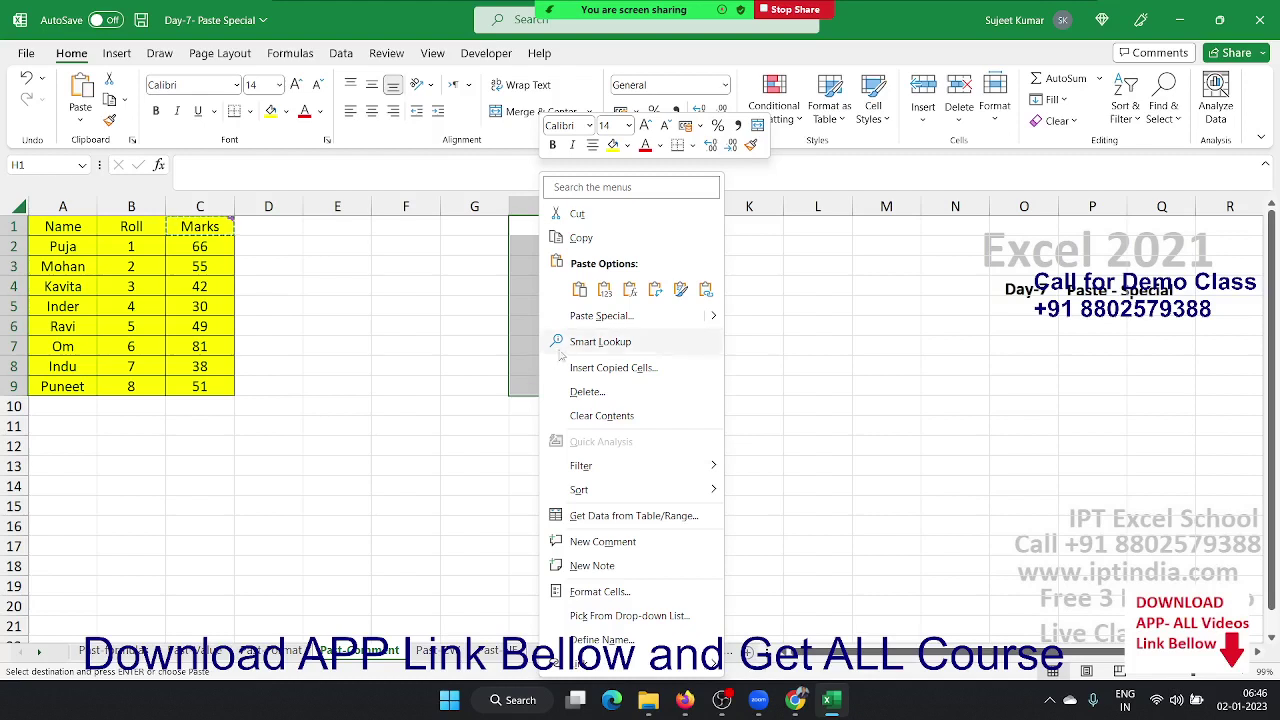
pyautogui.click(602, 316)
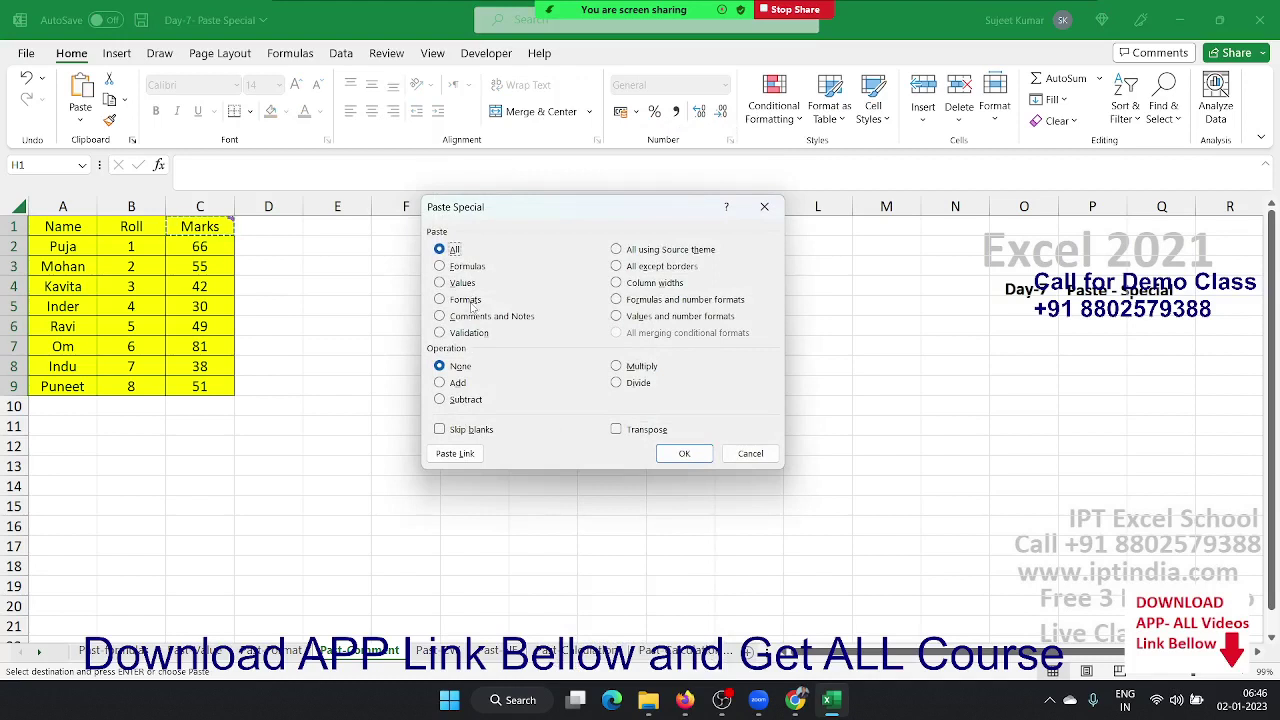
pyautogui.click(506, 318)
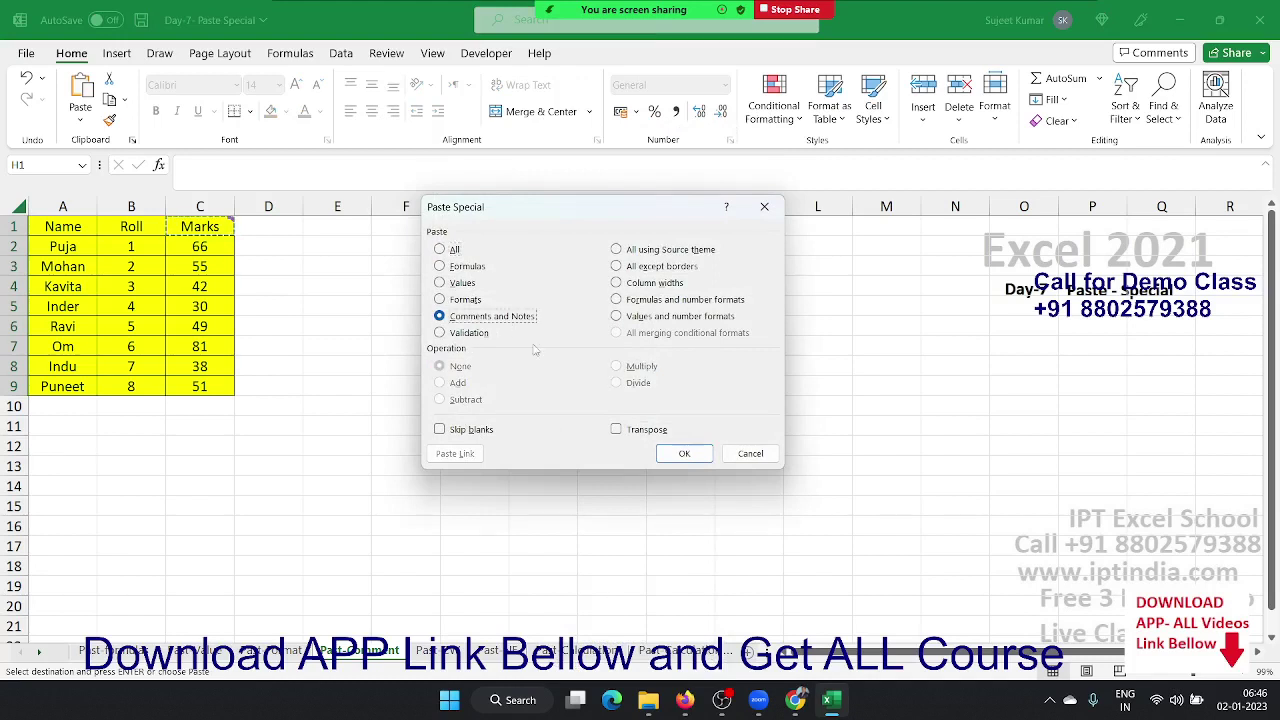
pyautogui.click(673, 456)
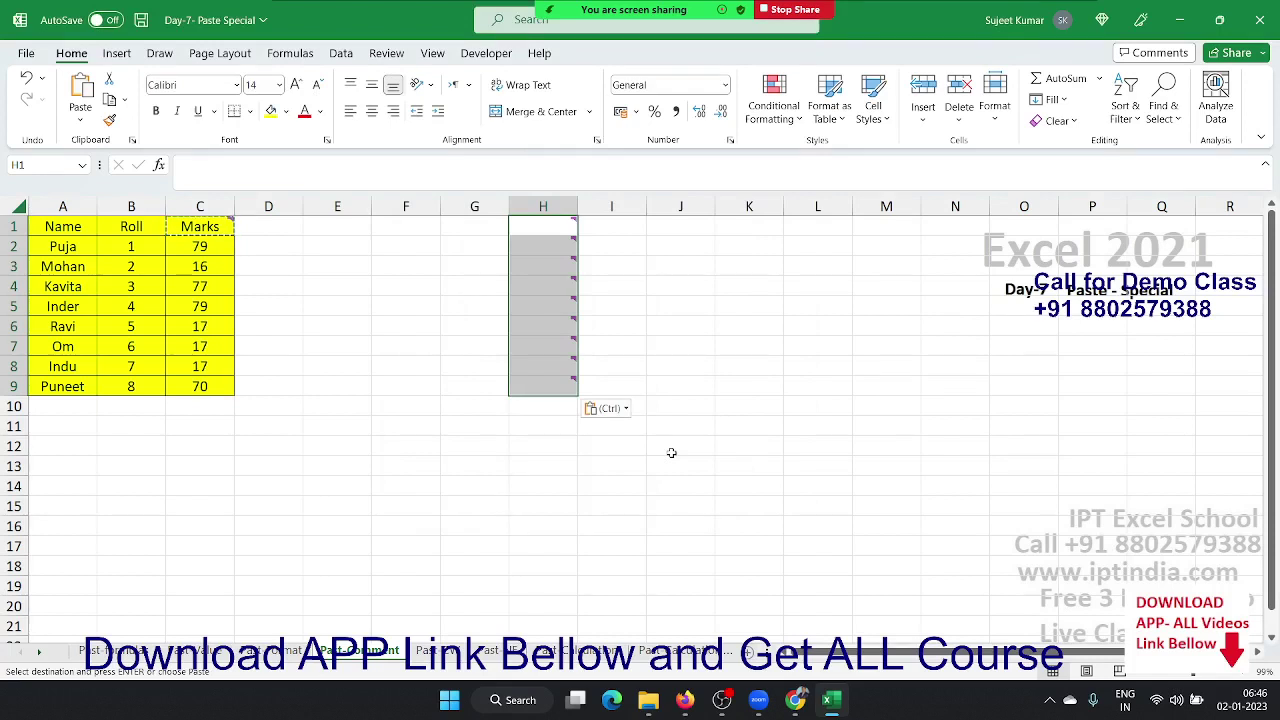
# - On the next sheet, delete columns F through N to remove the second marks table
pyautogui.click(366, 452)
pyautogui.click(424, 650)
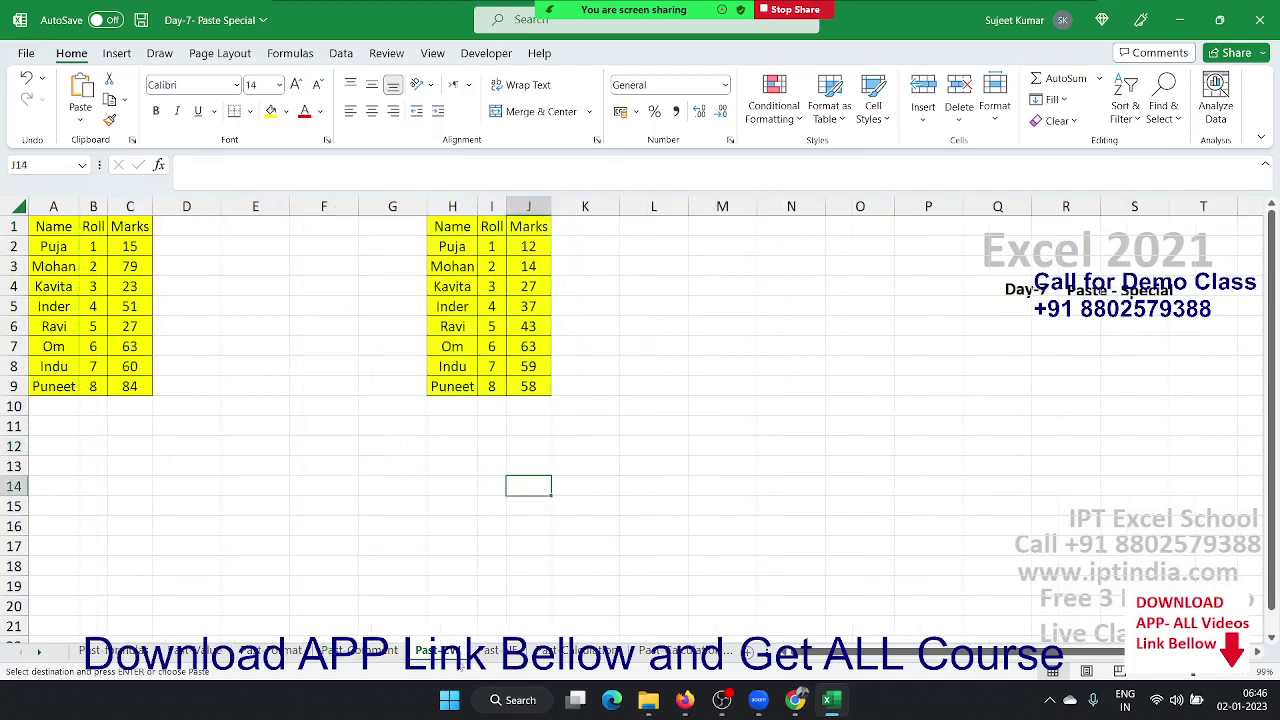
pyautogui.moveTo(330, 206); pyautogui.dragTo(766, 232)
pyautogui.hotkey('ctrl', '-')
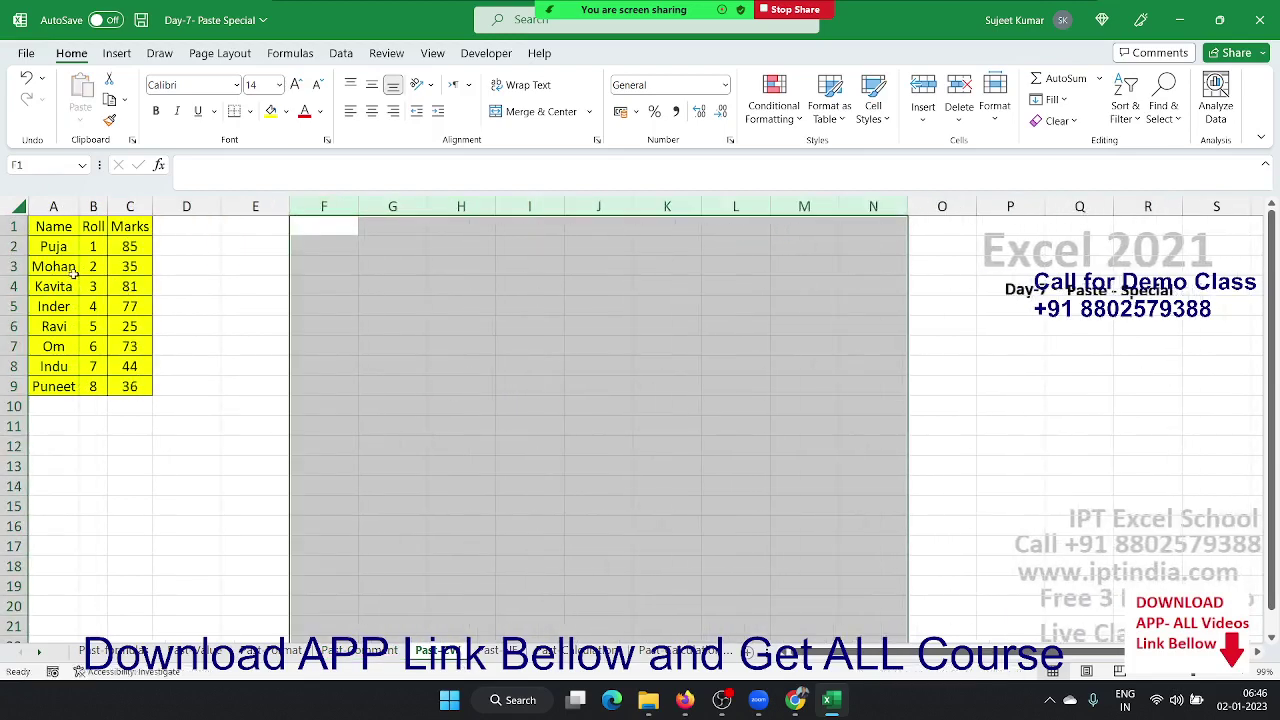
pyautogui.click(71, 228)
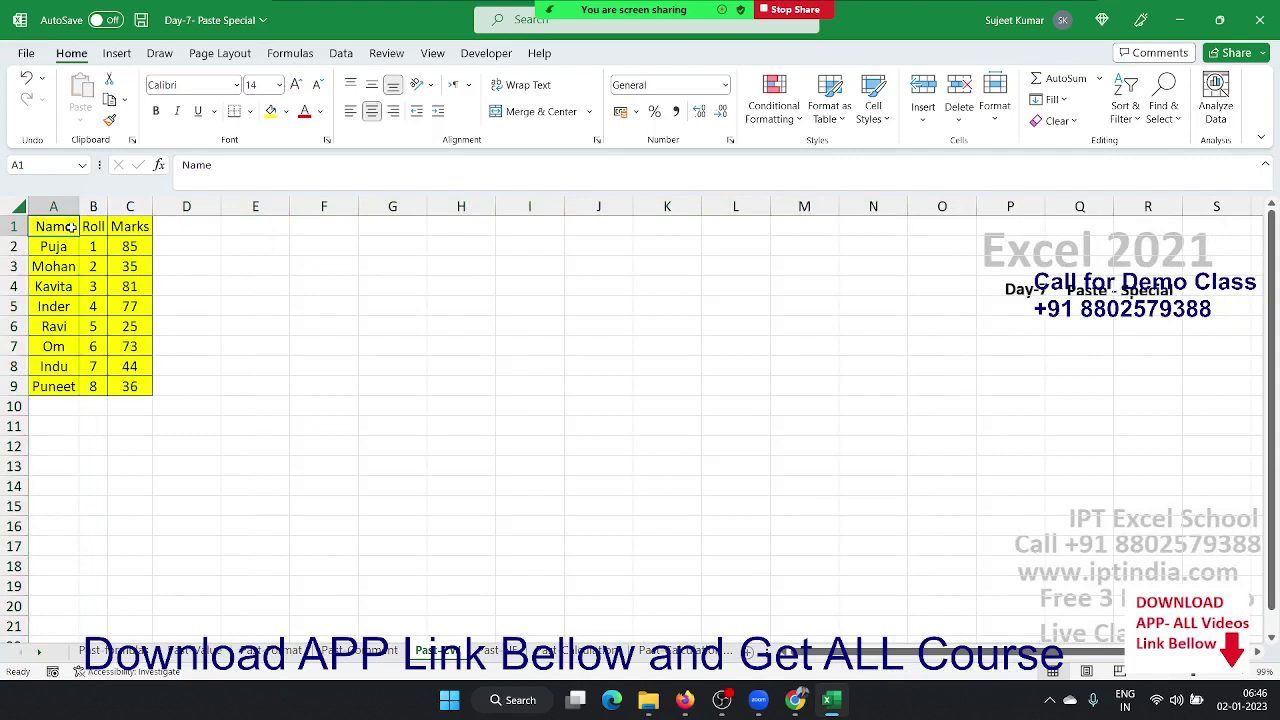
# - Copy the marks table A1:C9 and paste it at H1 after a Column widths Paste Special
pyautogui.keyDown('shift'); pyautogui.click(130, 390); pyautogui.keyUp('shift')
pyautogui.hotkey('ctrl', 'c')
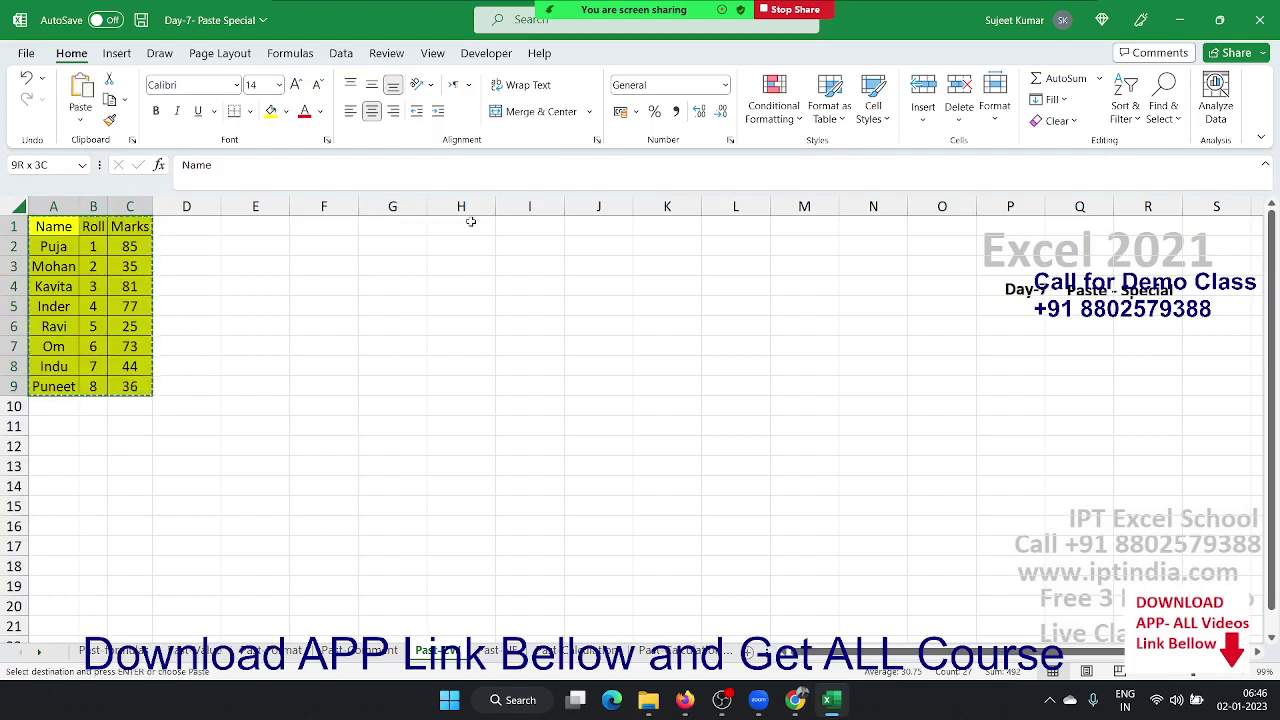
pyautogui.rightClick(466, 222)
pyautogui.click(527, 315)
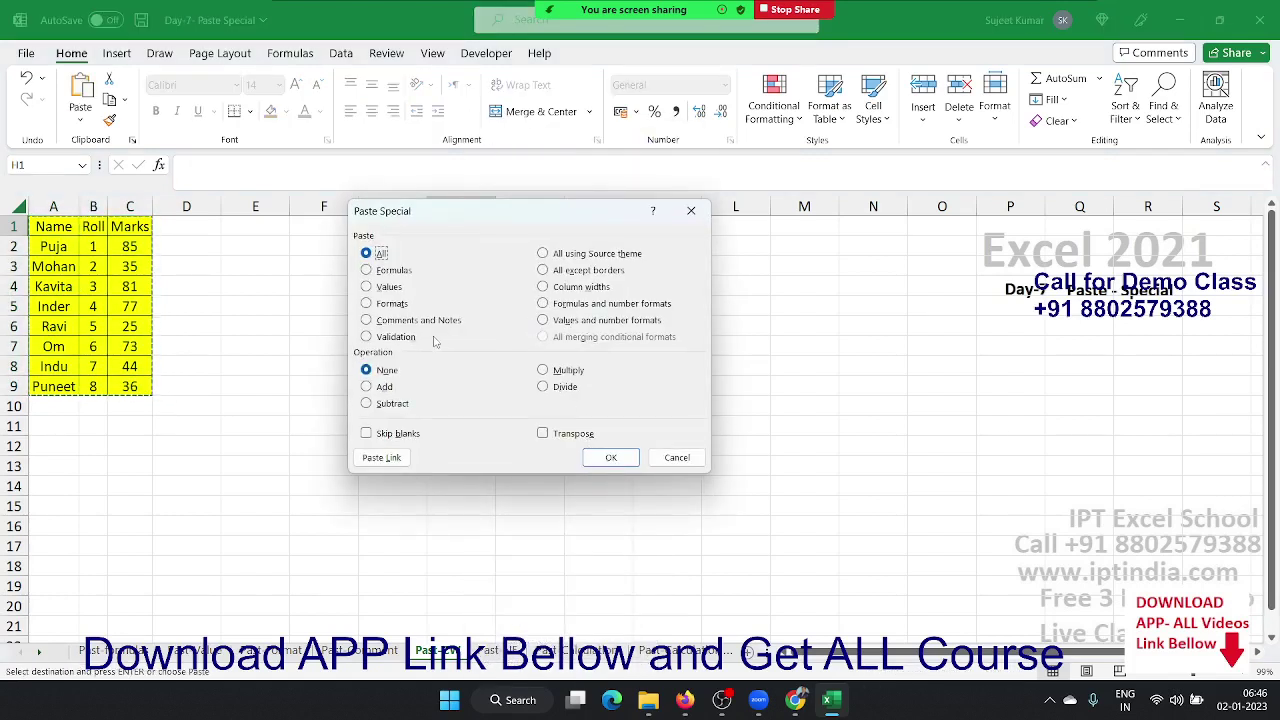
pyautogui.click(590, 287)
pyautogui.press('Escape')
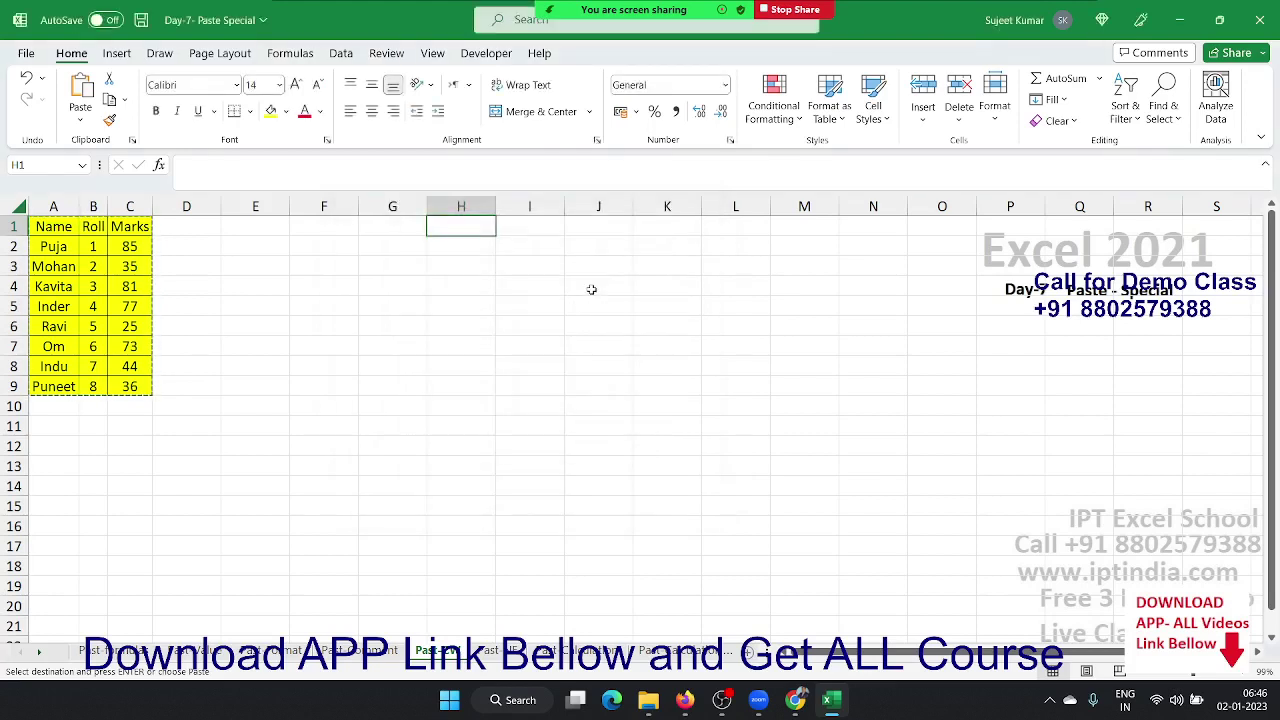
pyautogui.hotkey('ctrl', 'v')
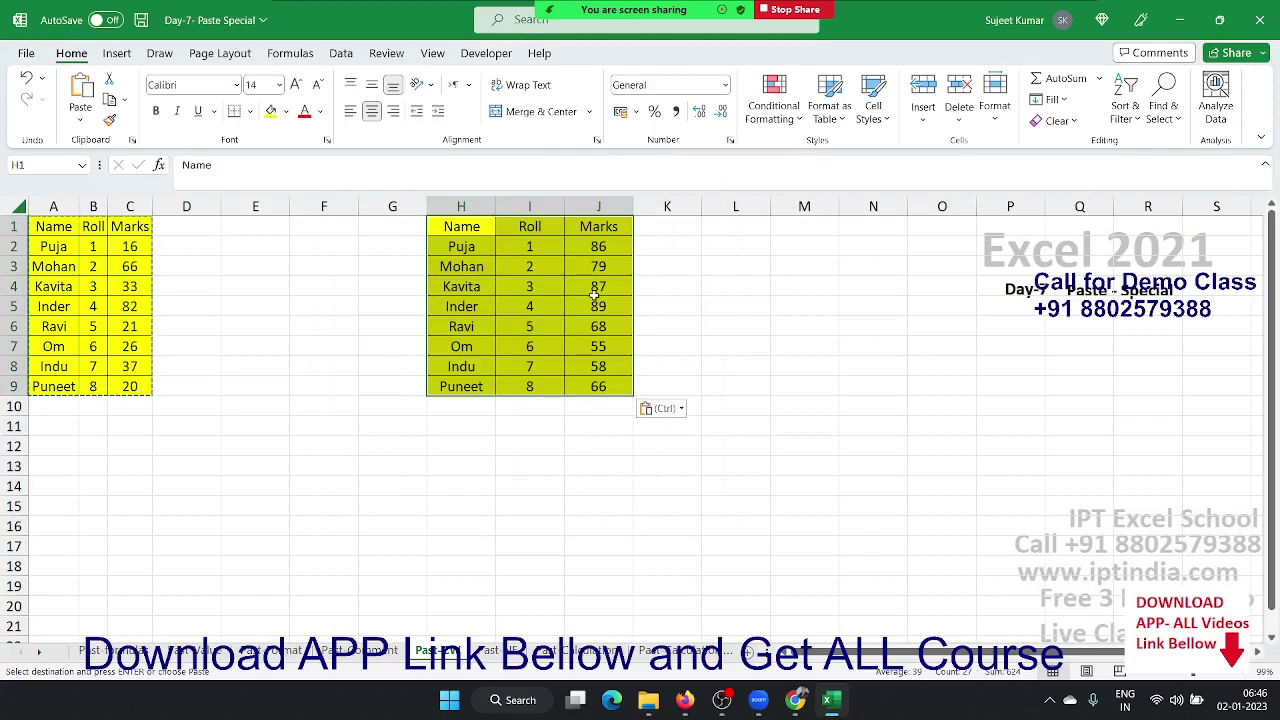
# - Apply the source table's column widths to columns H:J and L:N with Paste Special
pyautogui.rightClick(594, 294)
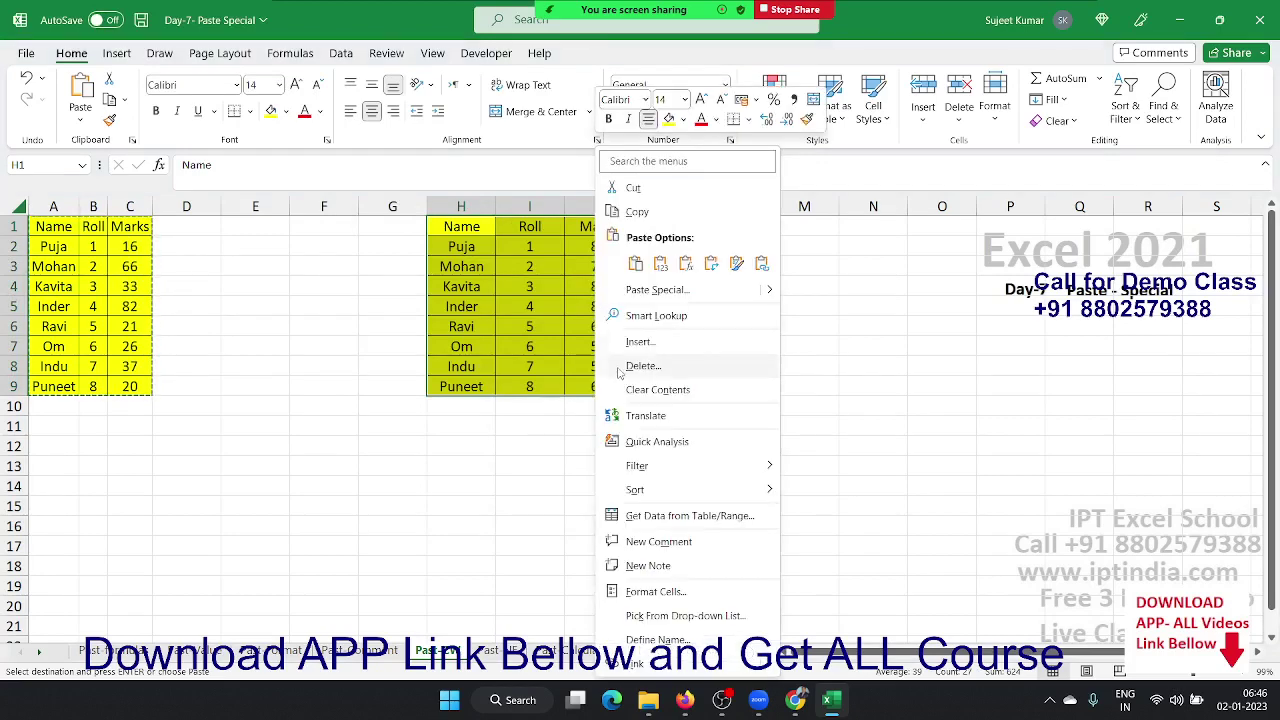
pyautogui.click(690, 290)
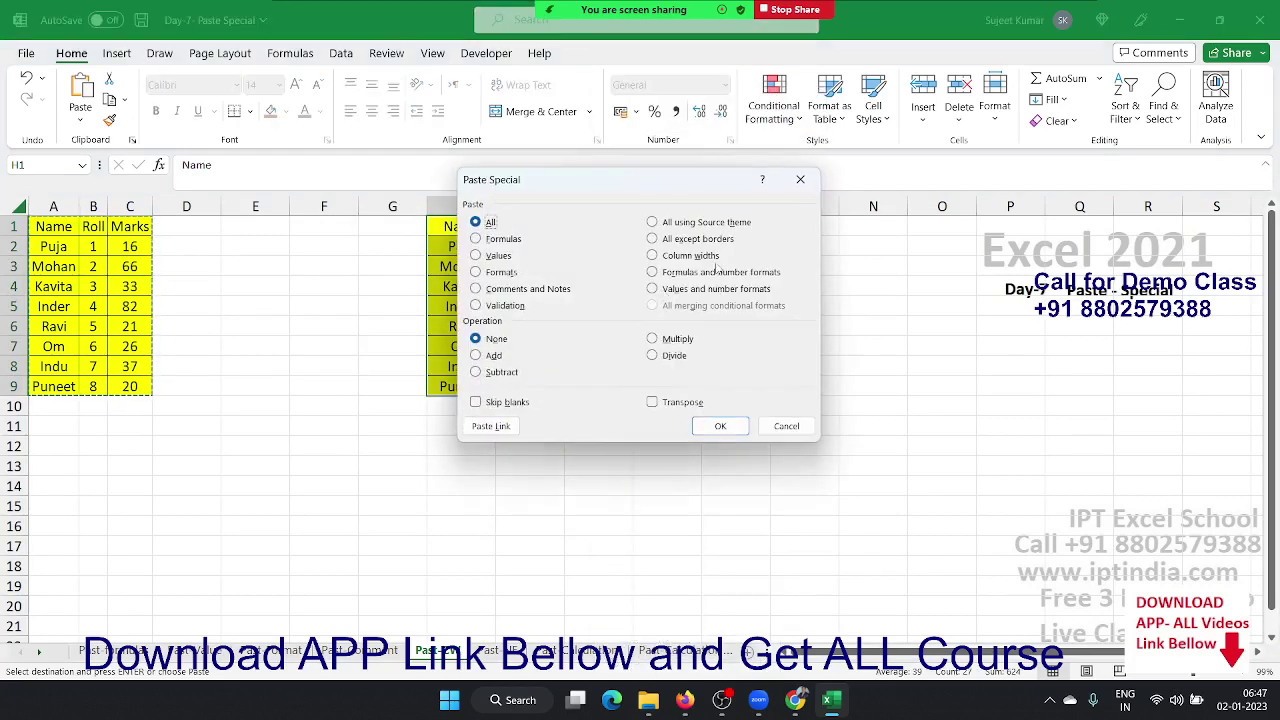
pyautogui.click(712, 258)
pyautogui.click(724, 430)
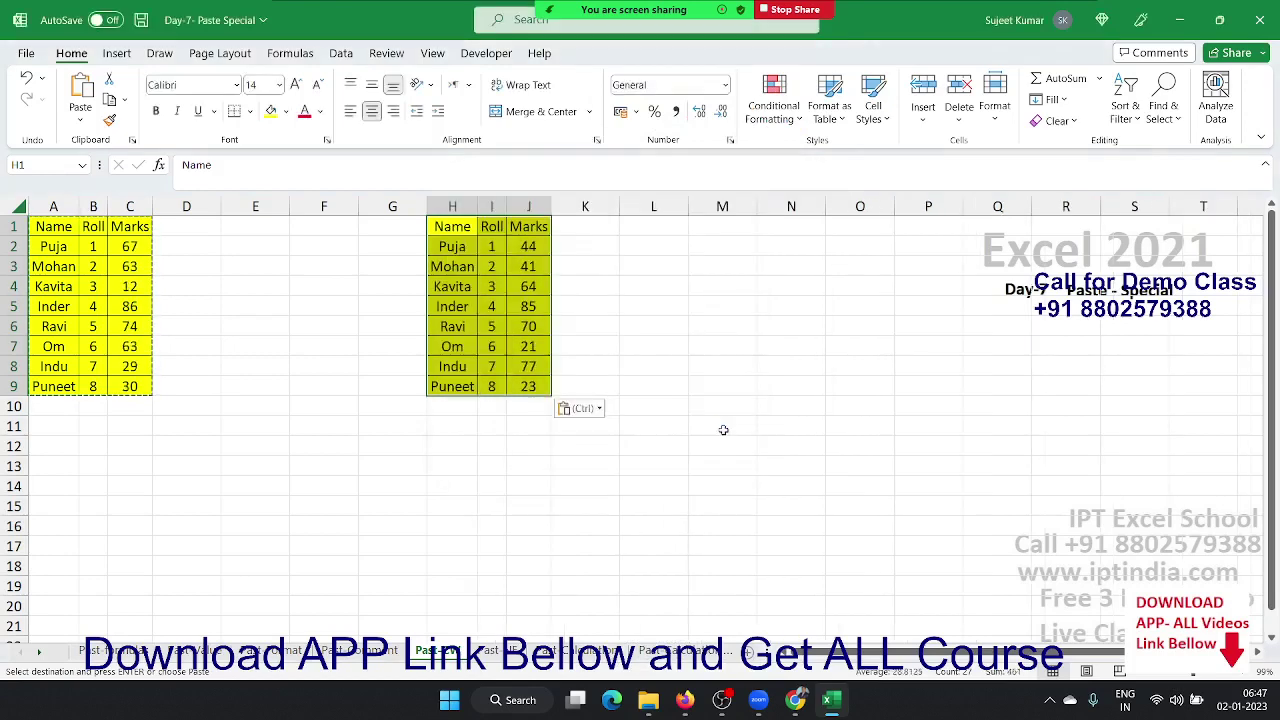
pyautogui.rightClick(663, 236)
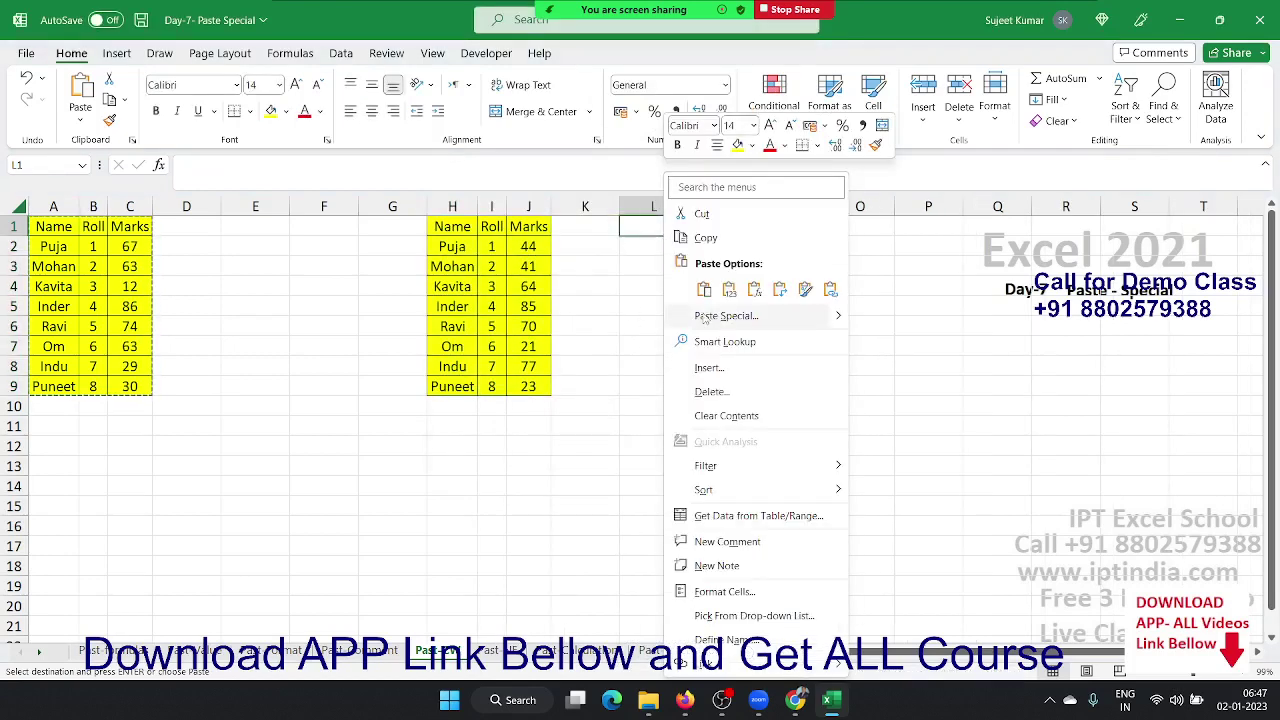
pyautogui.click(706, 316)
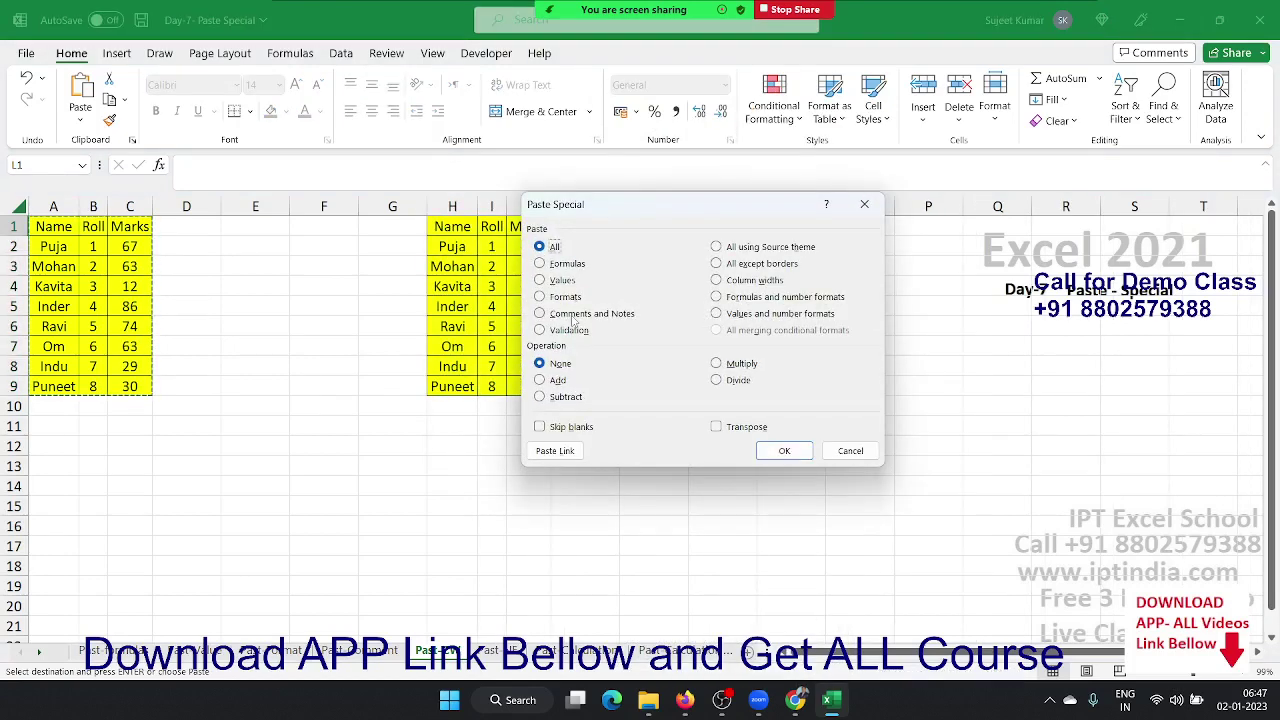
pyautogui.click(716, 280)
pyautogui.click(784, 451)
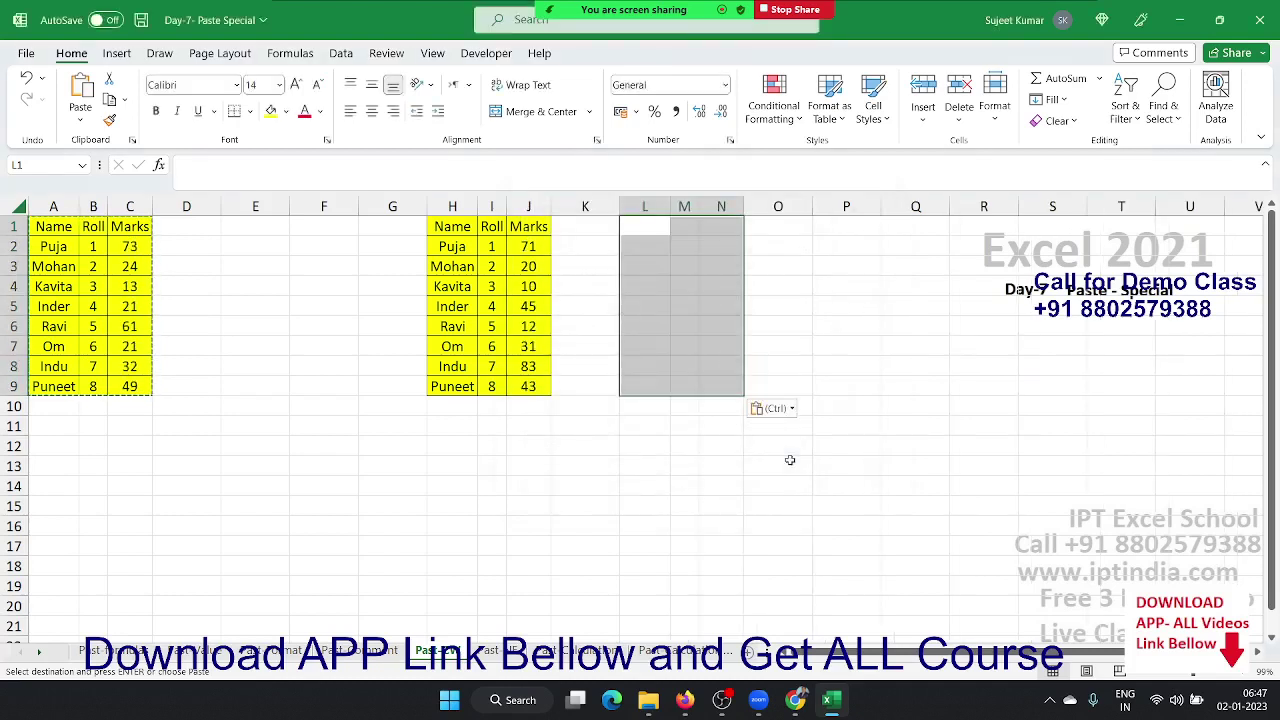
# - Paste the table into L1 with Keep Source Column Widths, then go to the Date sheet
pyautogui.rightClick(644, 238)
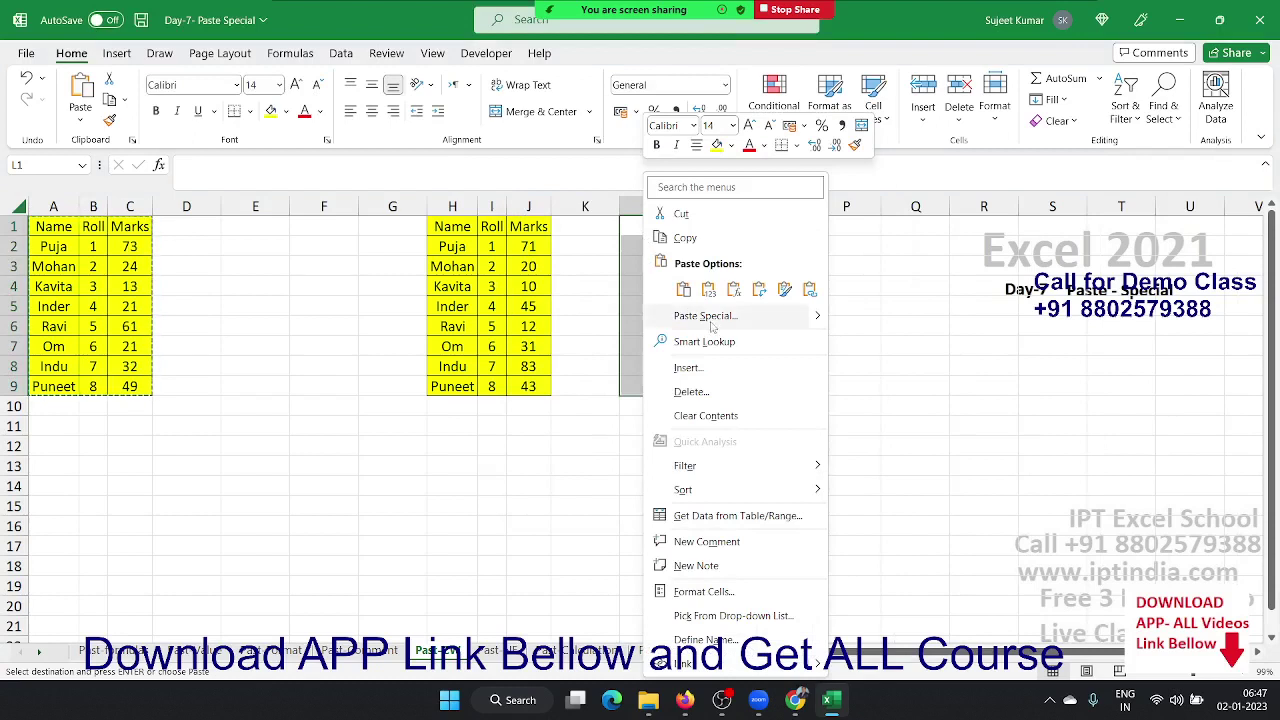
pyautogui.moveTo(826, 318)
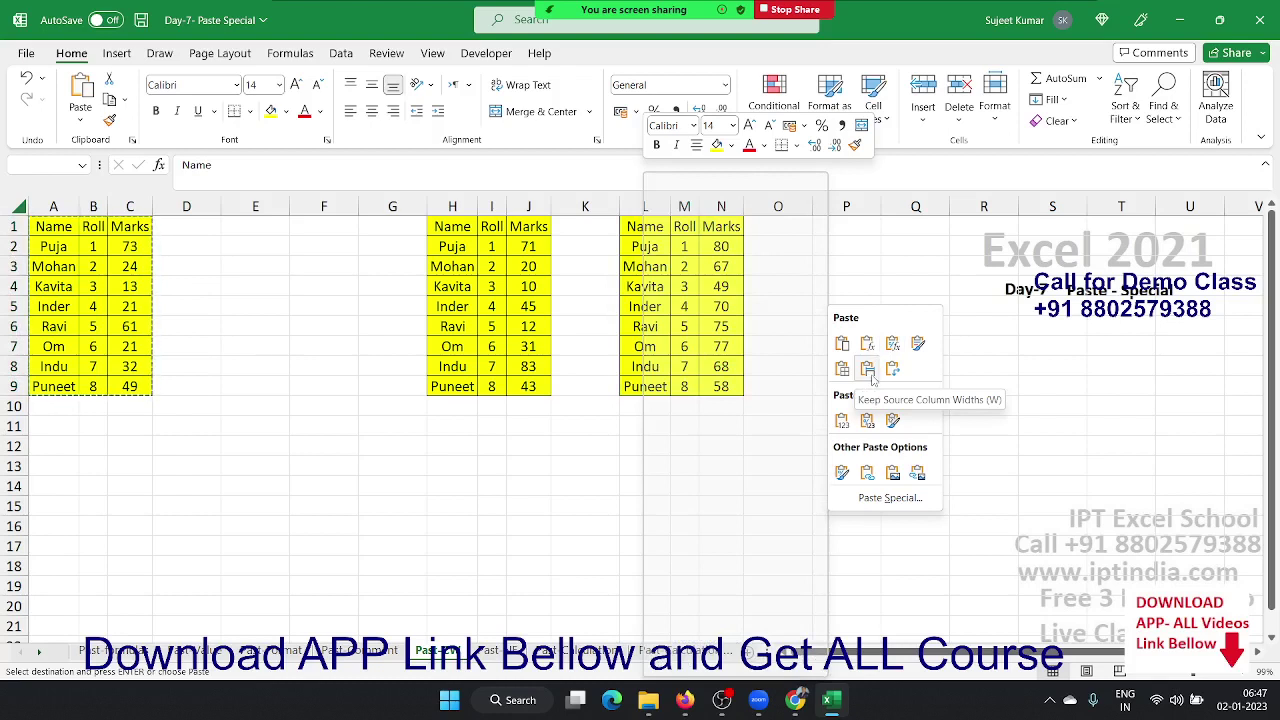
pyautogui.click(868, 370)
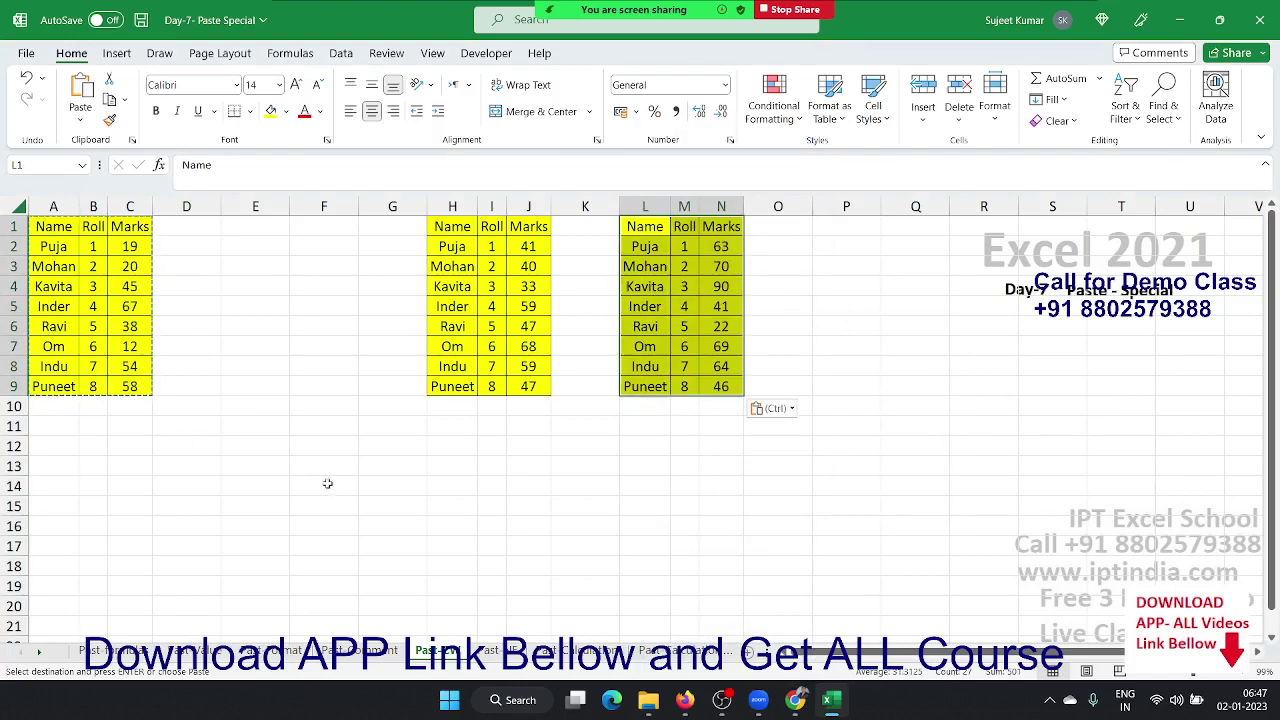
pyautogui.click(386, 508)
pyautogui.click(491, 652)
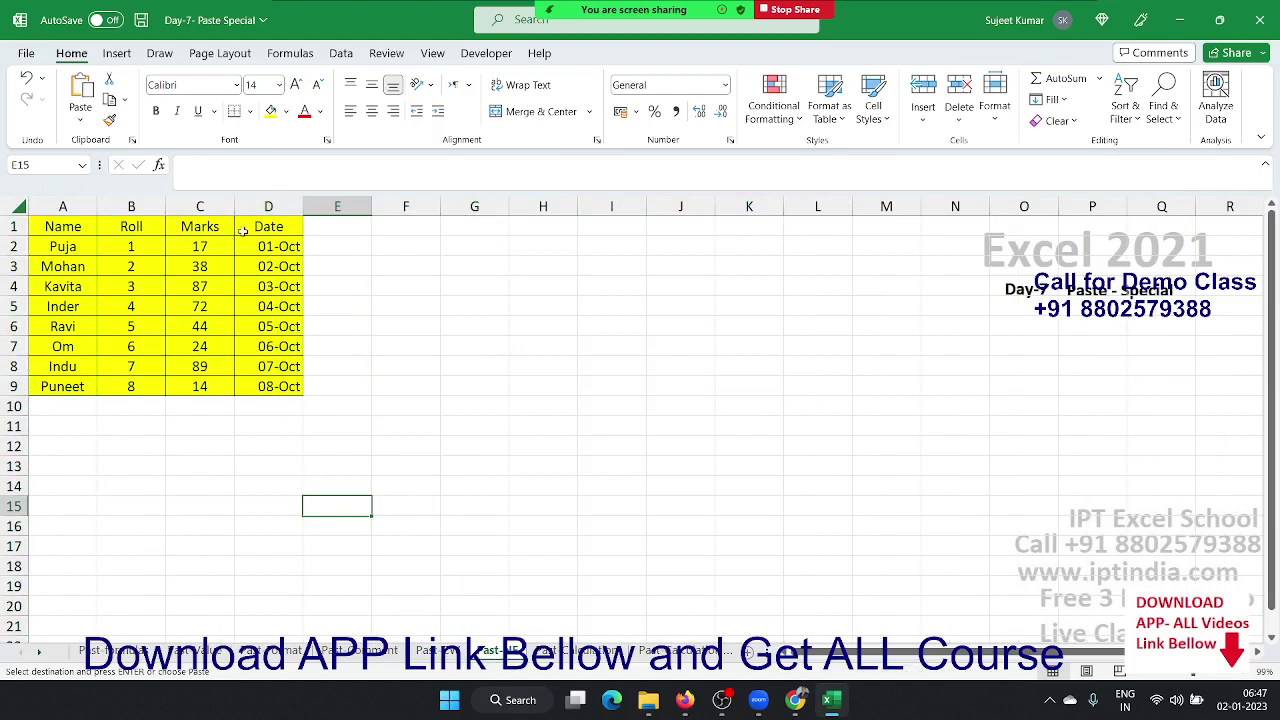
# - Copy the Date column D1:D9 and paste only its values at H1, giving serials 44835–44842
pyautogui.moveTo(242, 231); pyautogui.dragTo(247, 379)
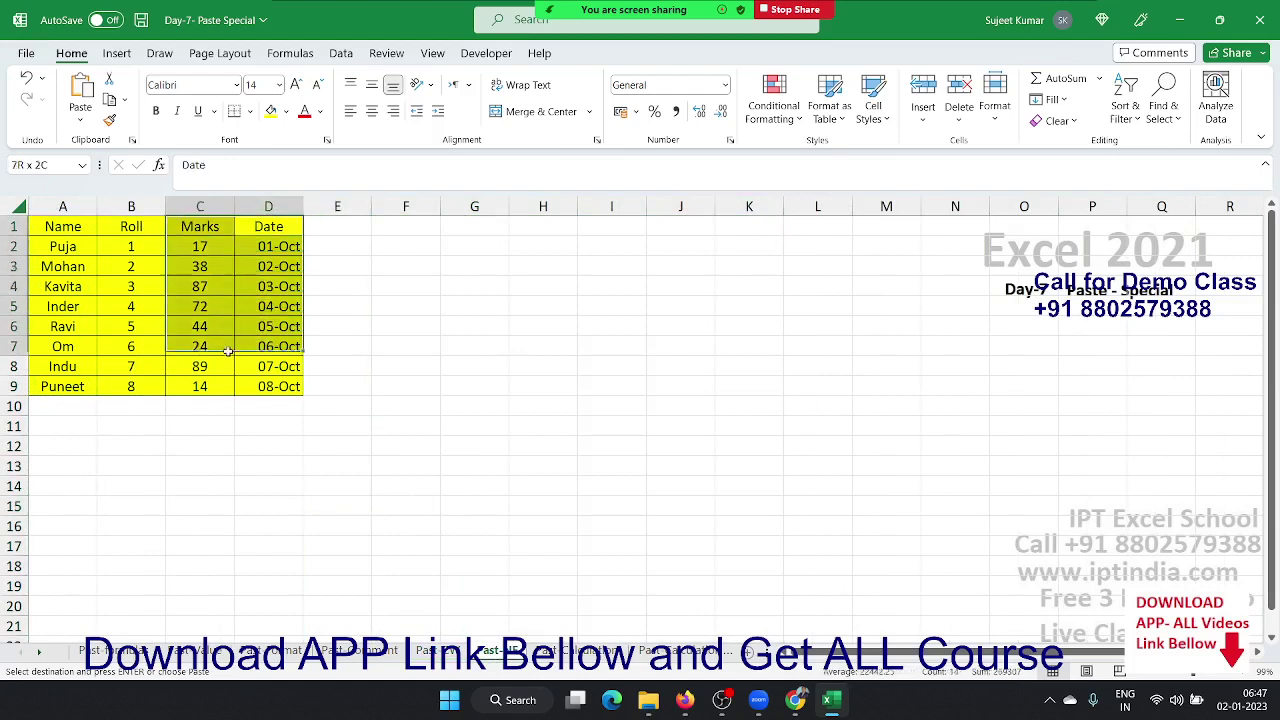
pyautogui.hotkey('ctrl', 'c')
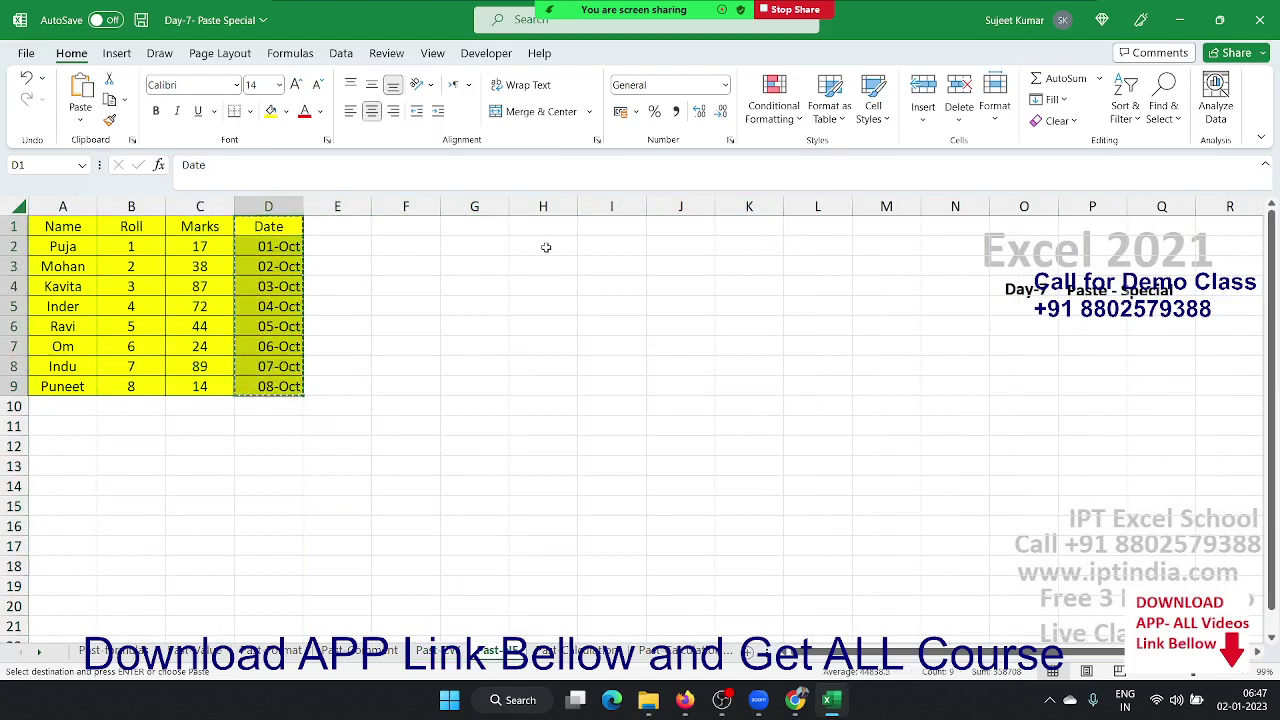
pyautogui.rightClick(549, 232)
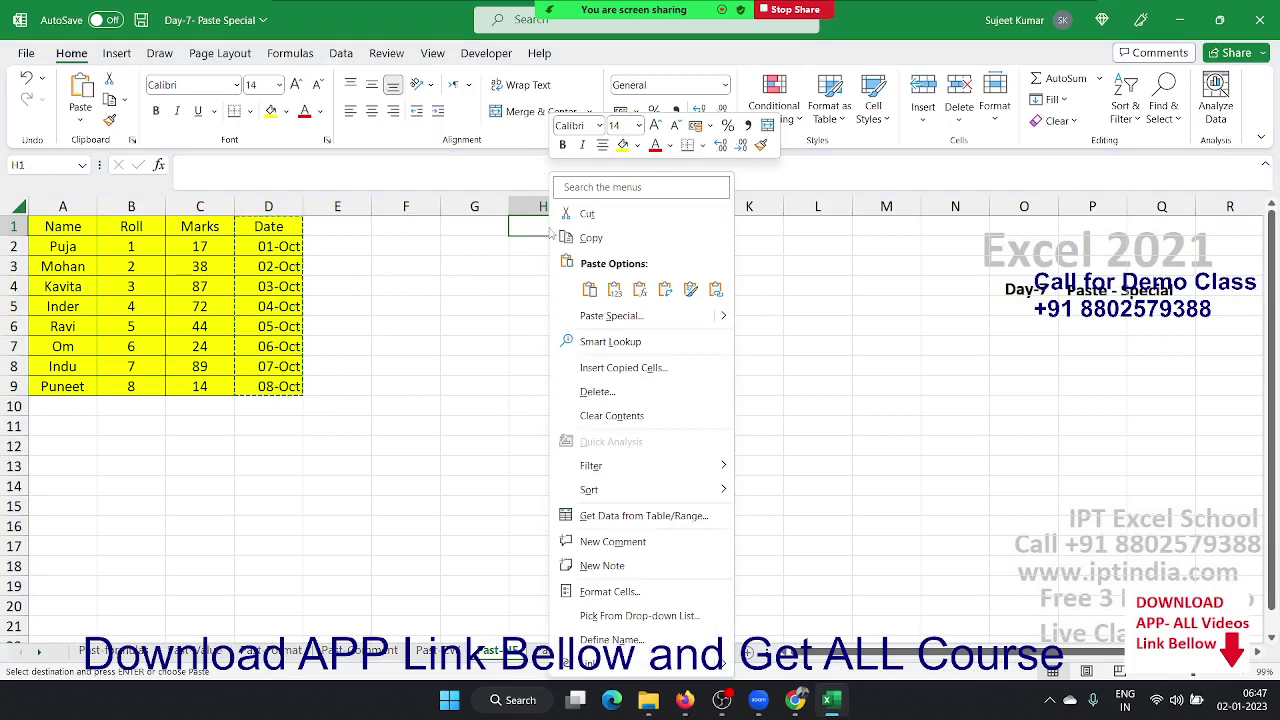
pyautogui.click(600, 317)
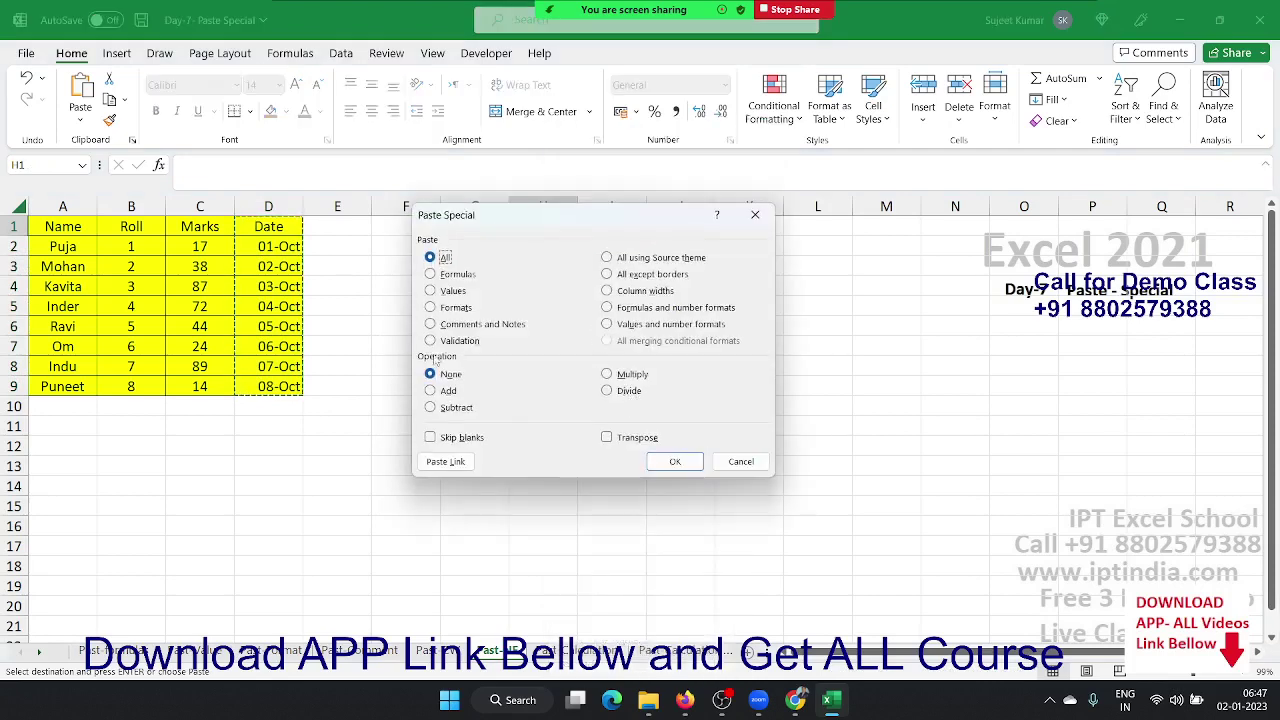
pyautogui.click(451, 291)
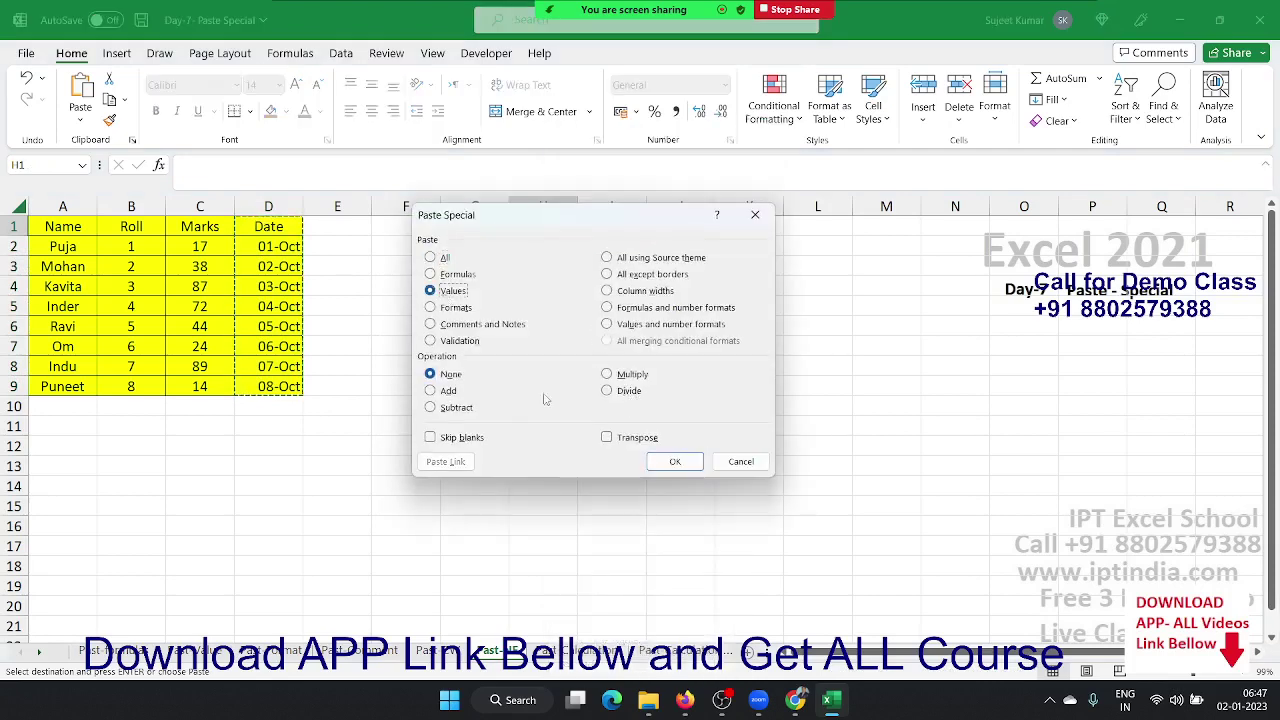
pyautogui.click(676, 462)
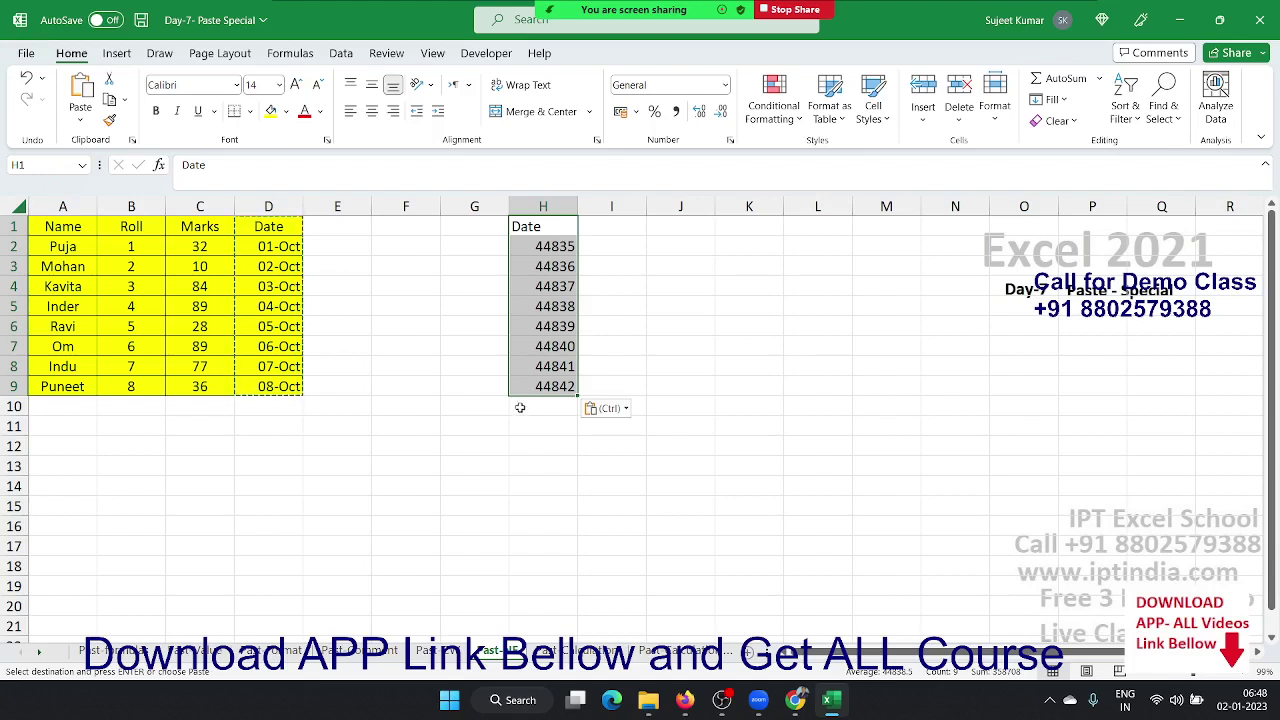
# - Enter 1 in F10 and format it as Short Date, showing 01-01-1900
pyautogui.click(427, 410)
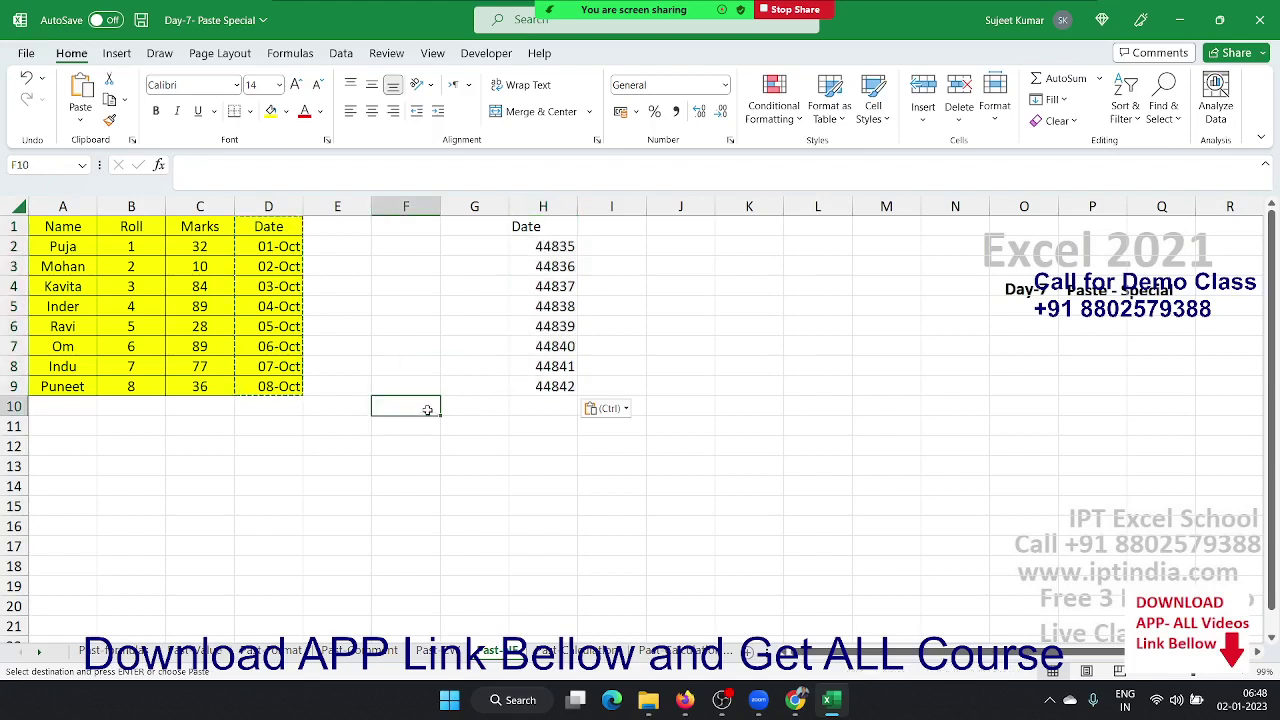
pyautogui.write('1')
pyautogui.hotkey('ctrl', 'Return')
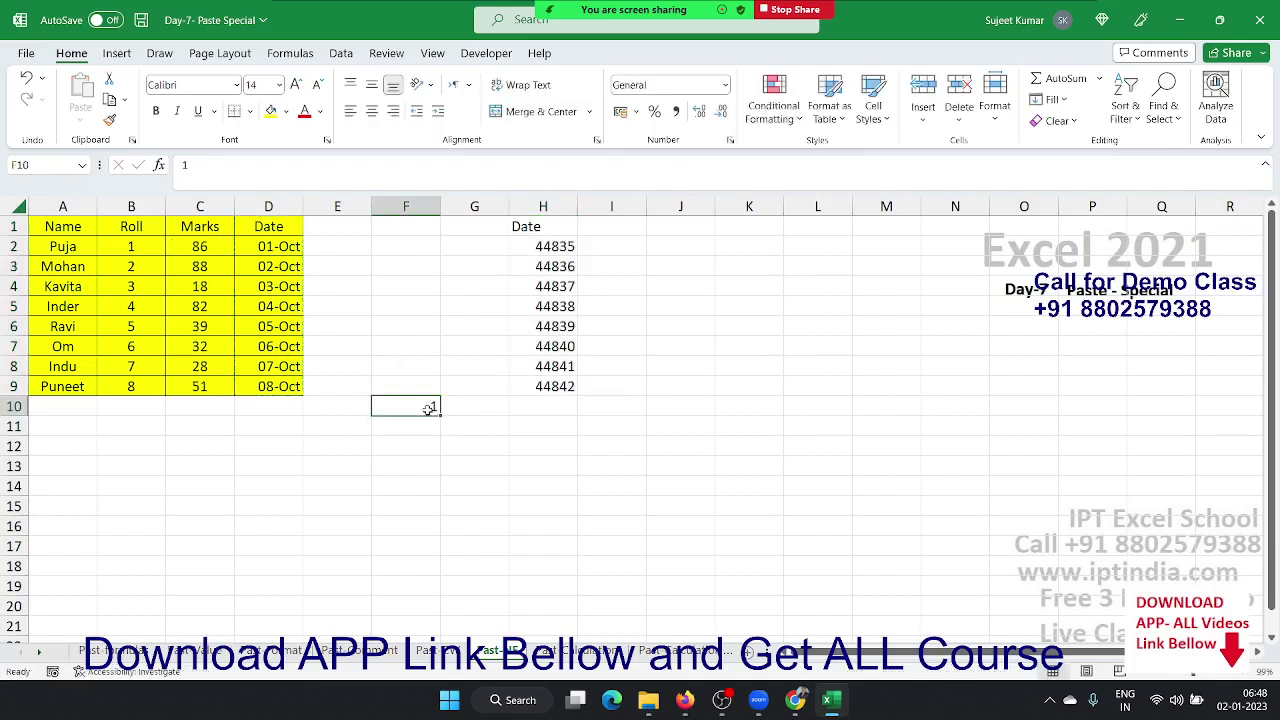
pyautogui.click(729, 91)
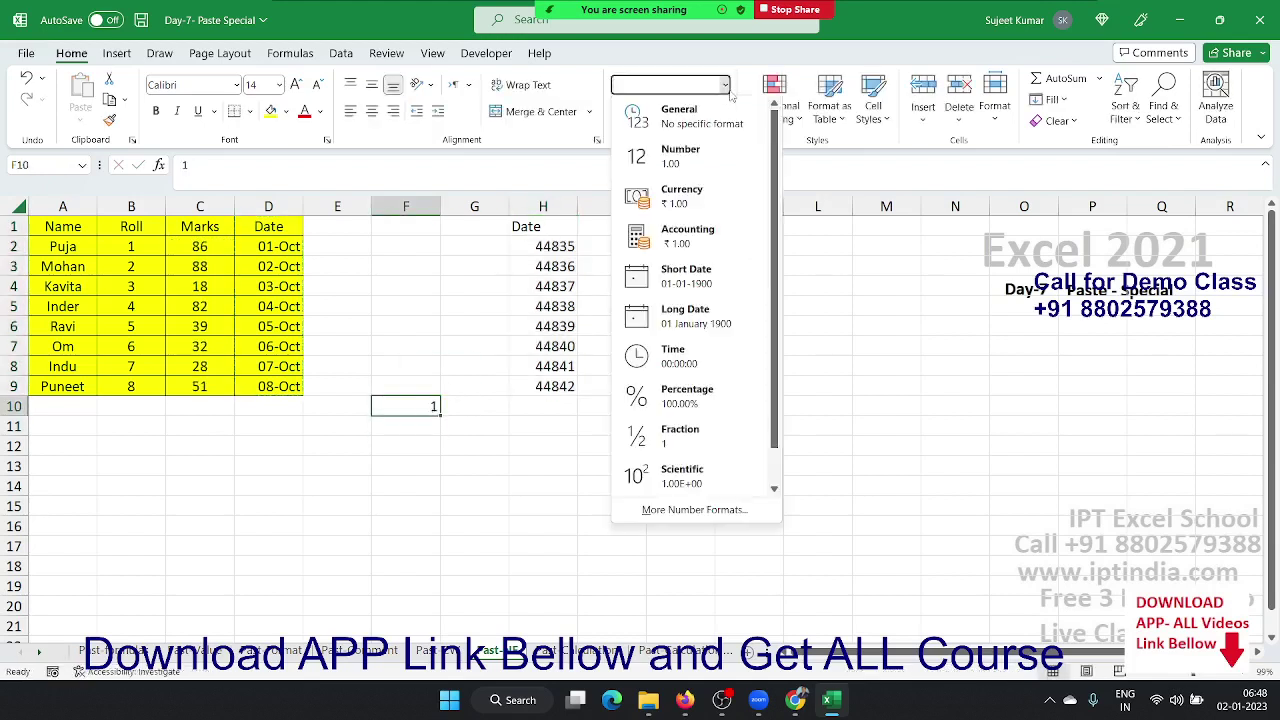
pyautogui.click(730, 285)
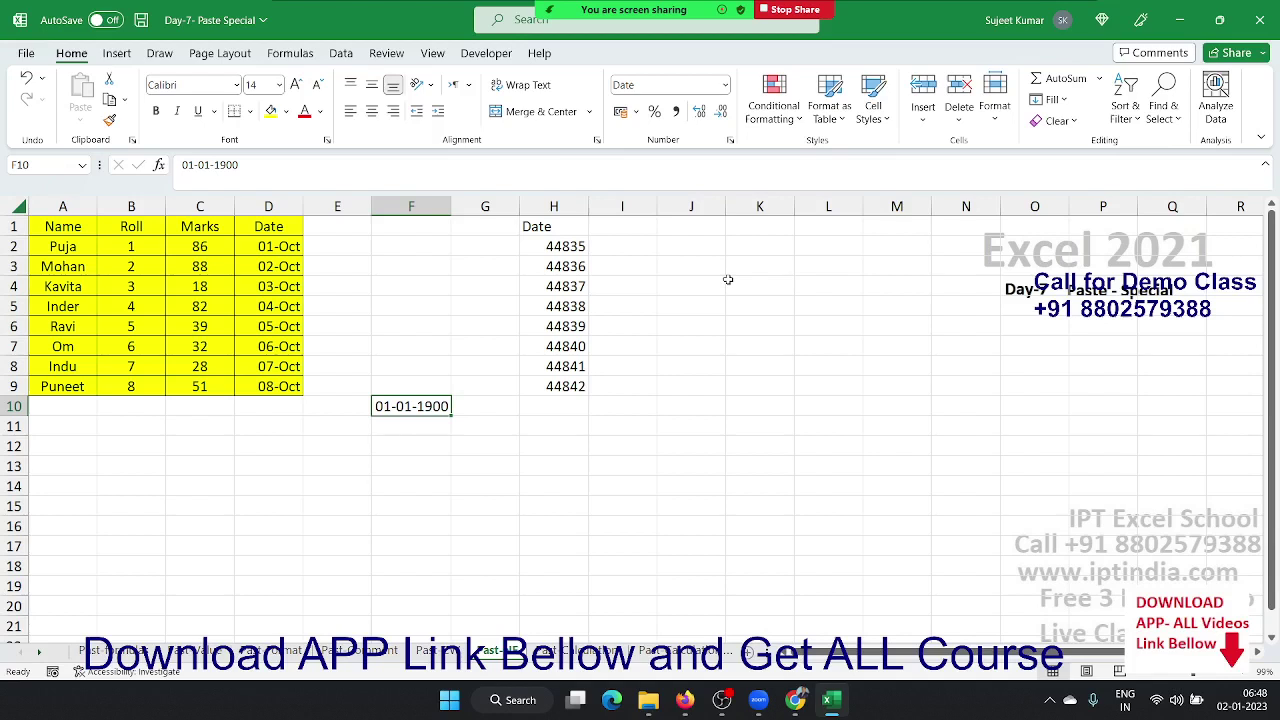
# - Enter the pre-1900 date 18-Dec-1895 in cell F12
pyautogui.press('Down')
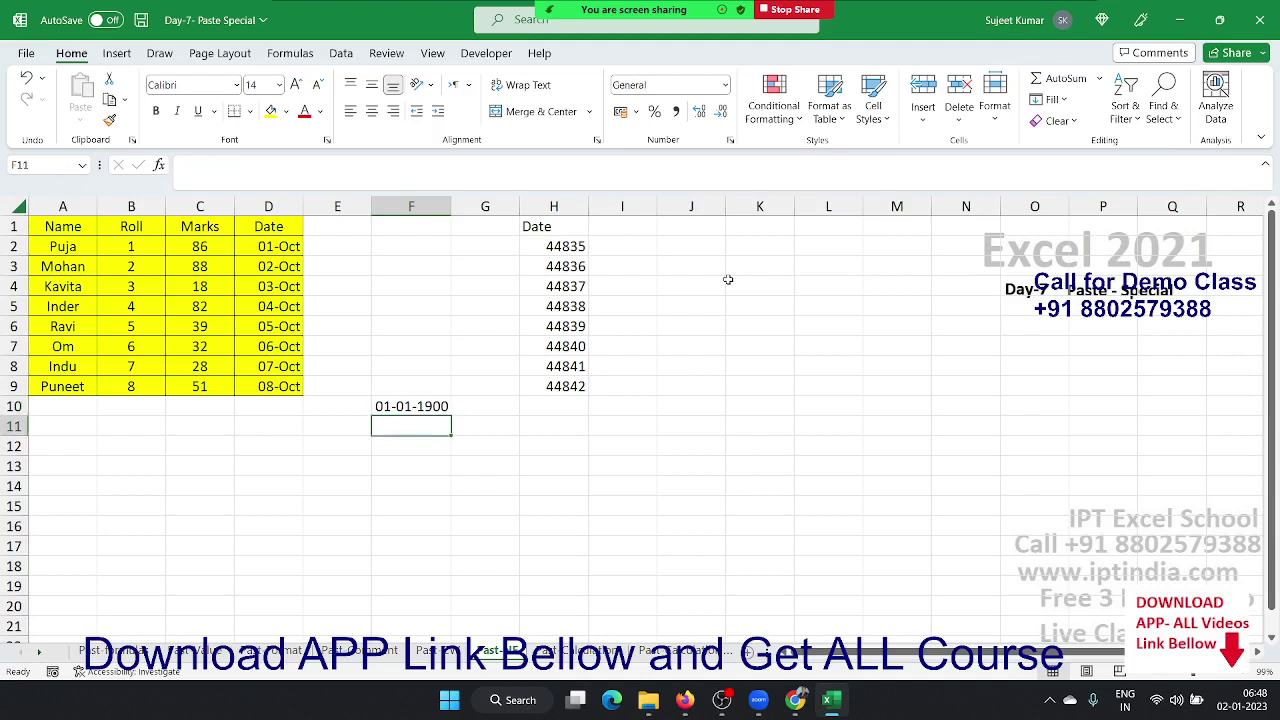
pyautogui.press('Down')
pyautogui.write('18-')
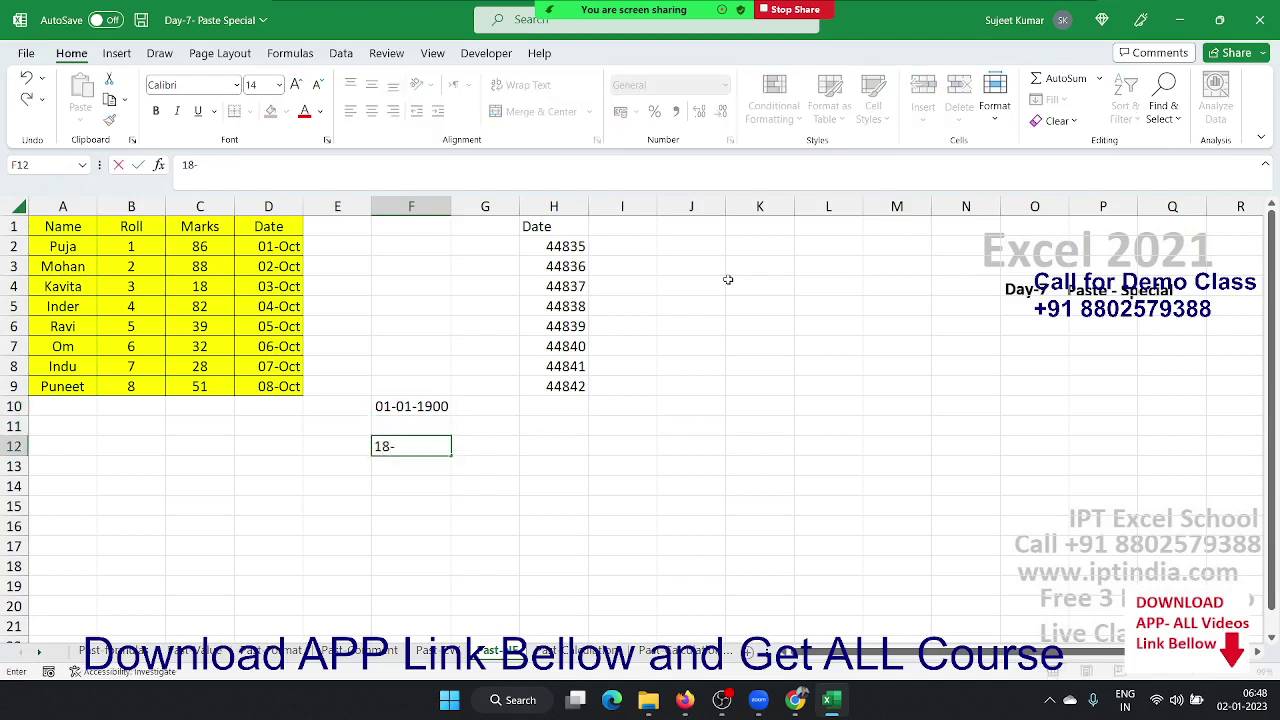
pyautogui.write('Dec-1')
pyautogui.write('8')
pyautogui.write('95')
pyautogui.press('Return')
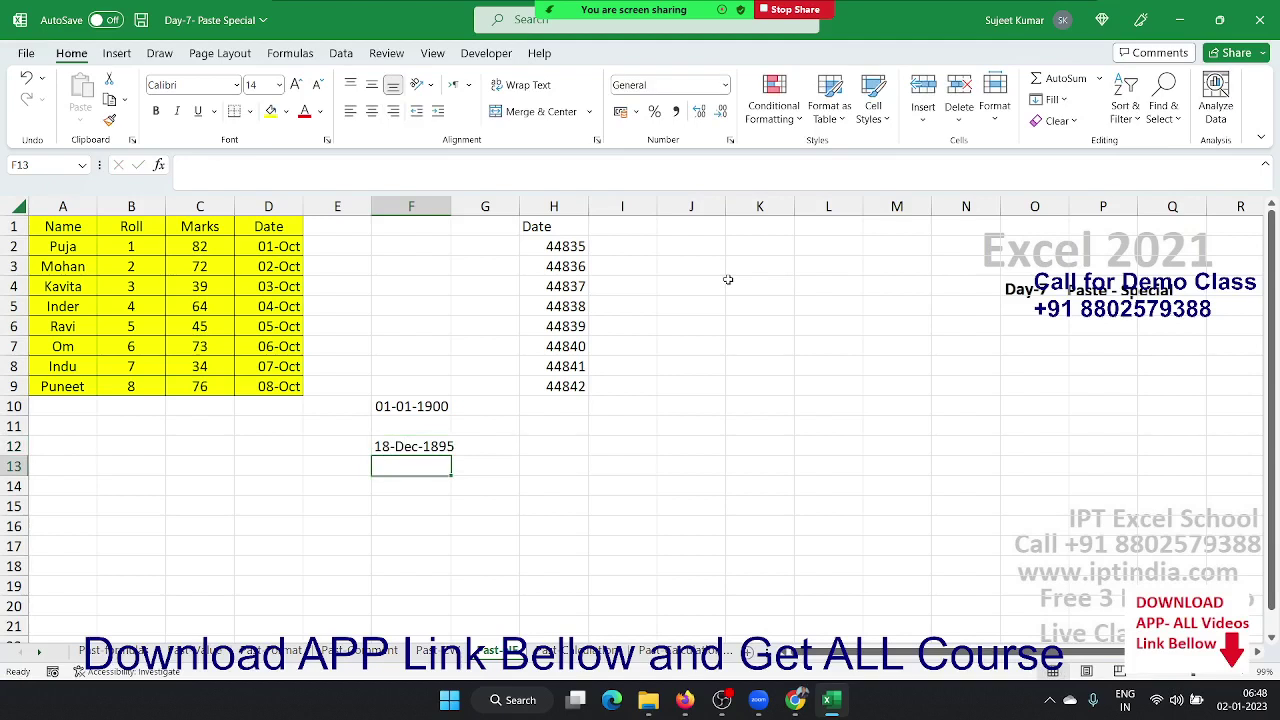
# - Enter =F12+1 in F13 to get #VALUE!, then delete it and return to F10
pyautogui.press('Up')
pyautogui.press('Down')
pyautogui.write('=')
pyautogui.press('Up')
pyautogui.write('+')
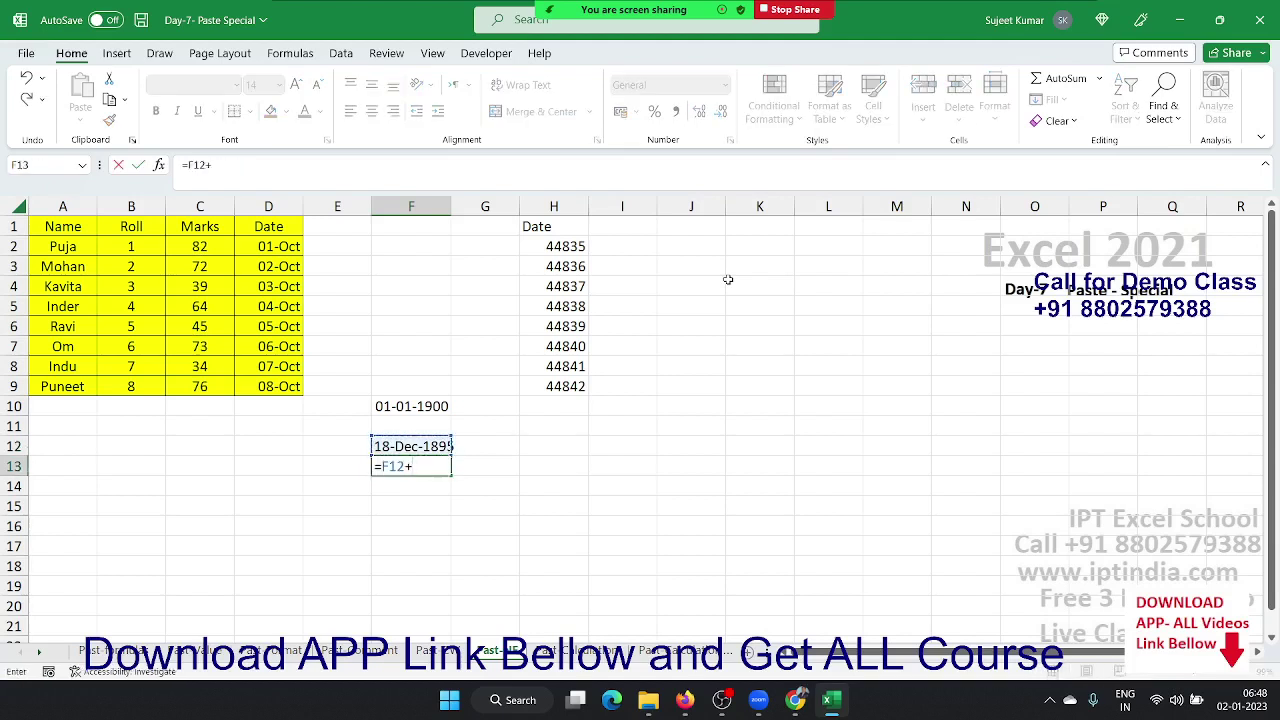
pyautogui.write('1')
pyautogui.press('Return')
pyautogui.press('Up')
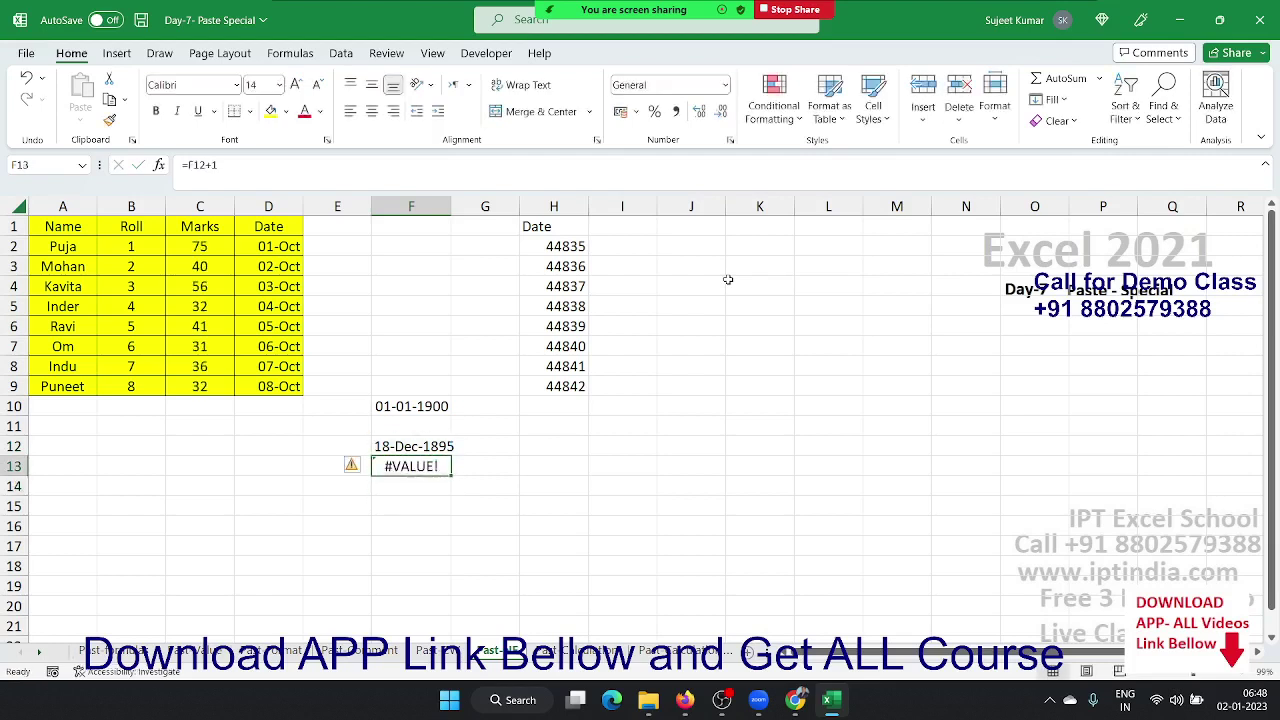
pyautogui.press('Delete')
pyautogui.press('Up')
pyautogui.press('Up')
pyautogui.press('Up')
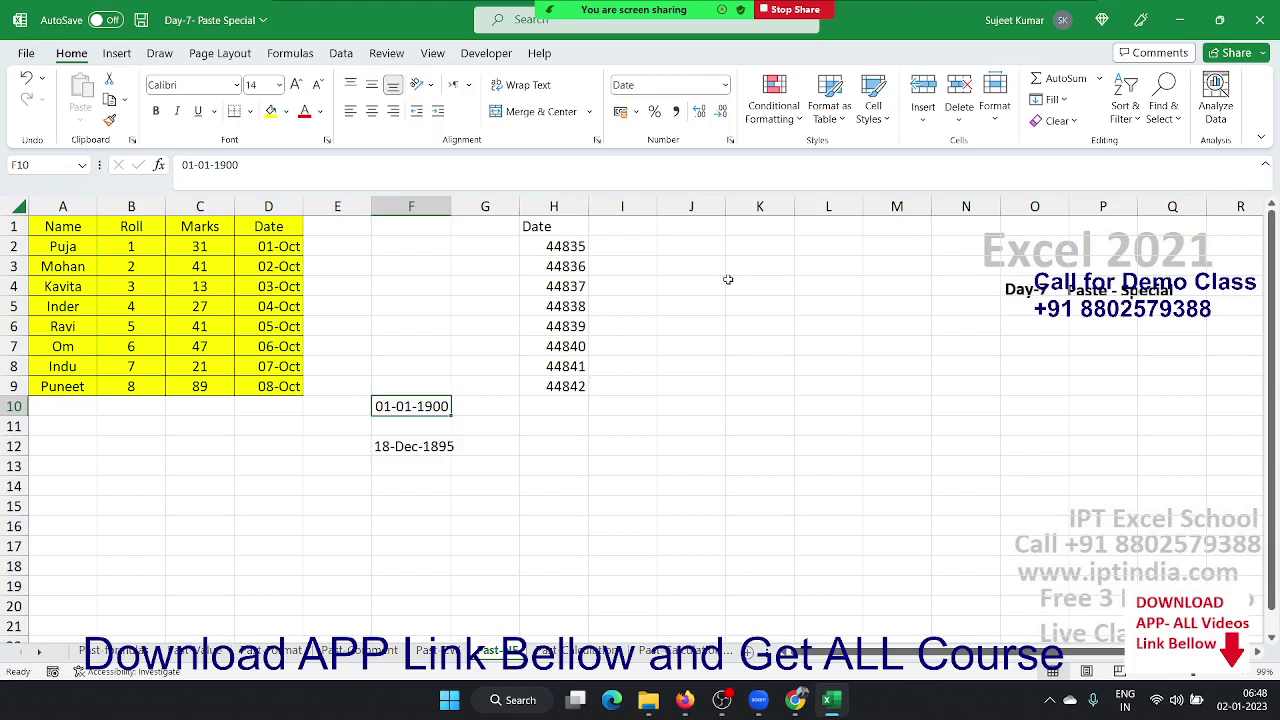
# - Enter serial values 32, then 367, then 44835 in F10, ending with 01-10-2022
pyautogui.write('32')
pyautogui.press('Return')
pyautogui.press('Up')
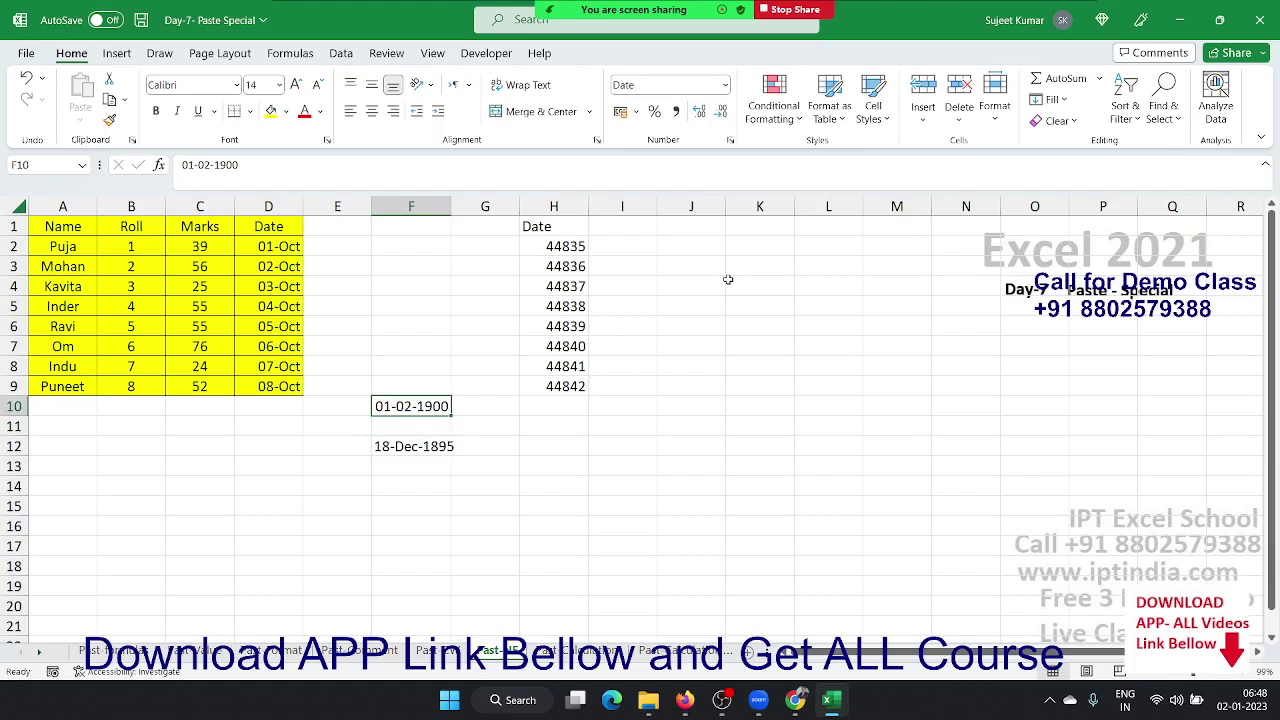
pyautogui.write('367')
pyautogui.press('Return')
pyautogui.press('Up')
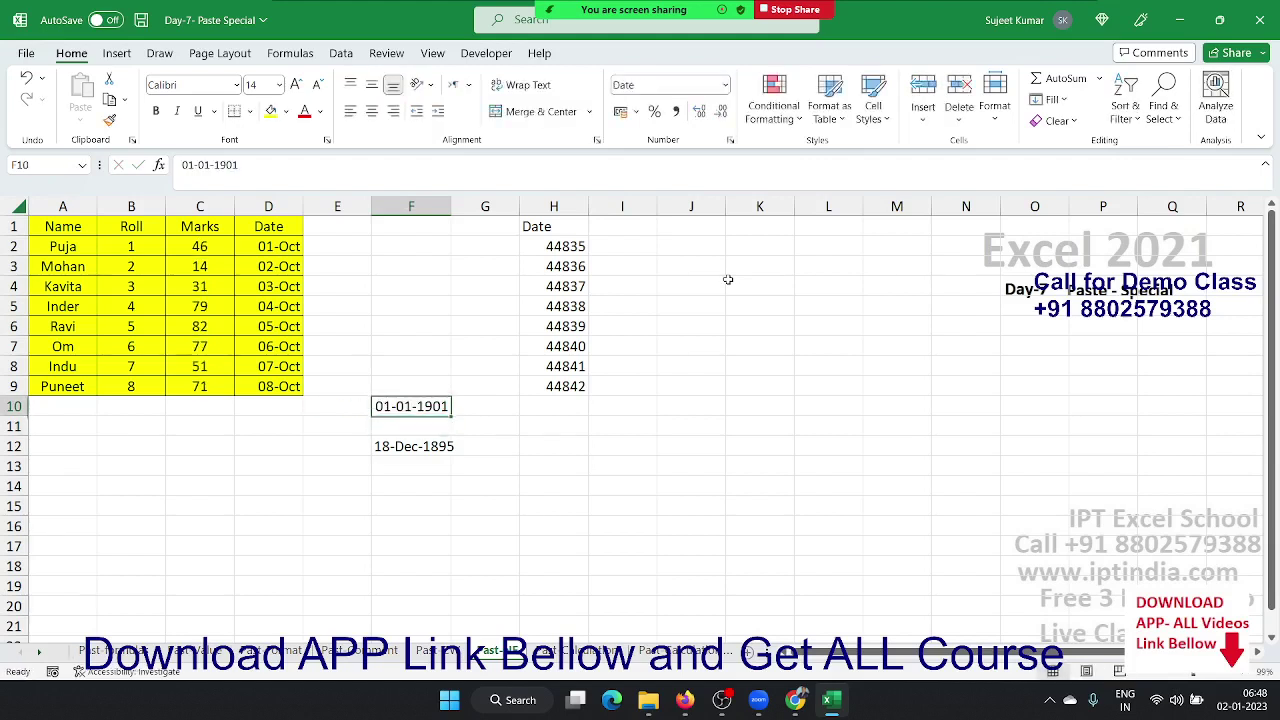
pyautogui.write('448')
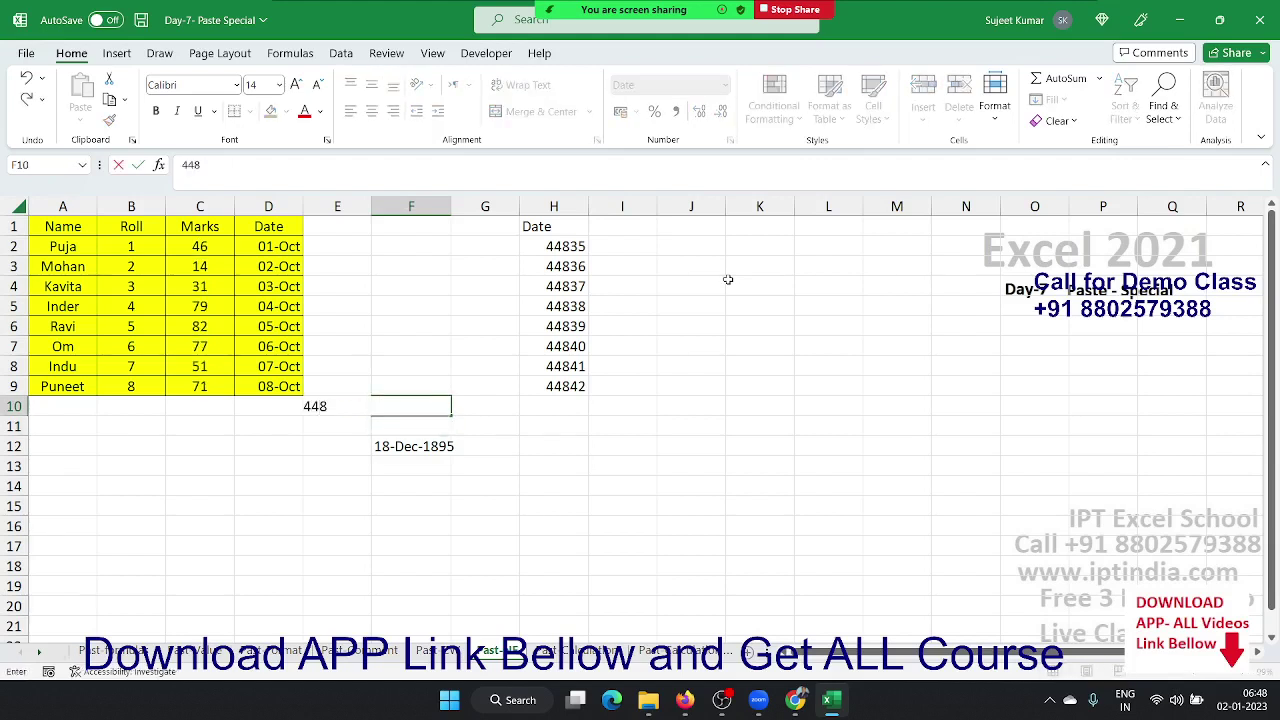
pyautogui.write('35')
pyautogui.press('Return')
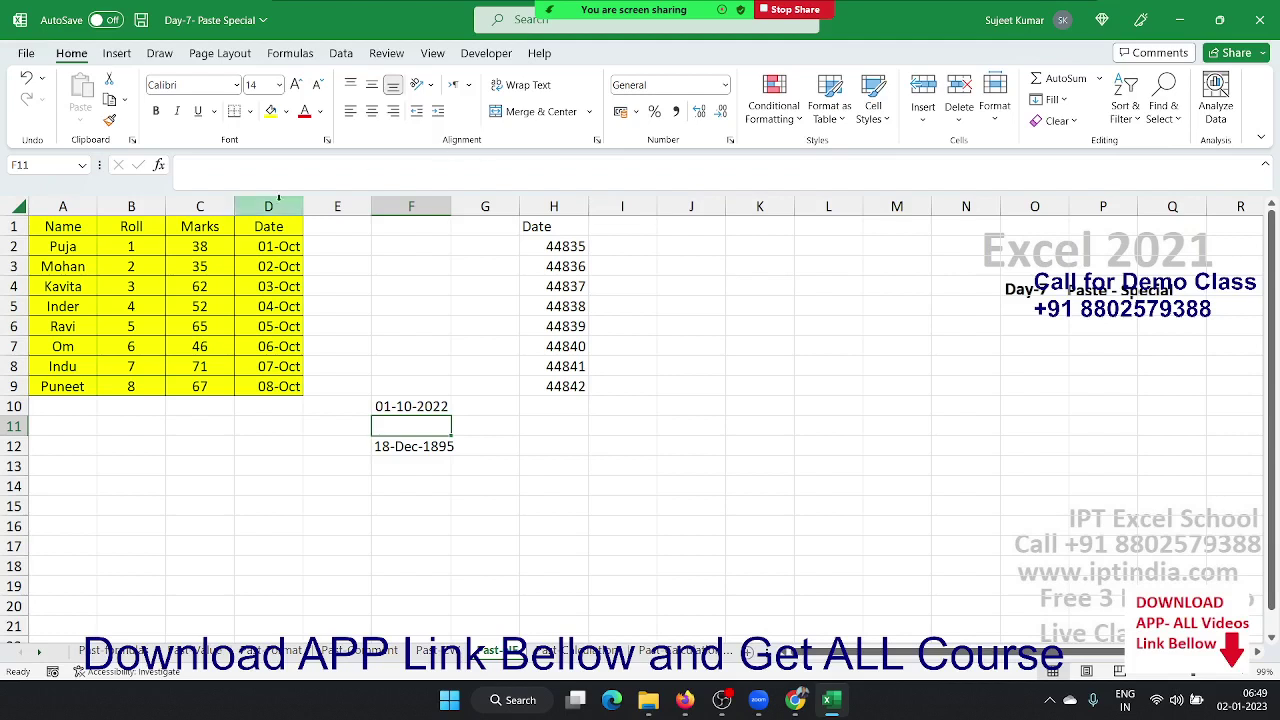
# - Paste D1:D9 at H1 with Values and number formats so column H shows 01-Oct to 08-Oct
pyautogui.moveTo(297, 226); pyautogui.dragTo(277, 398)
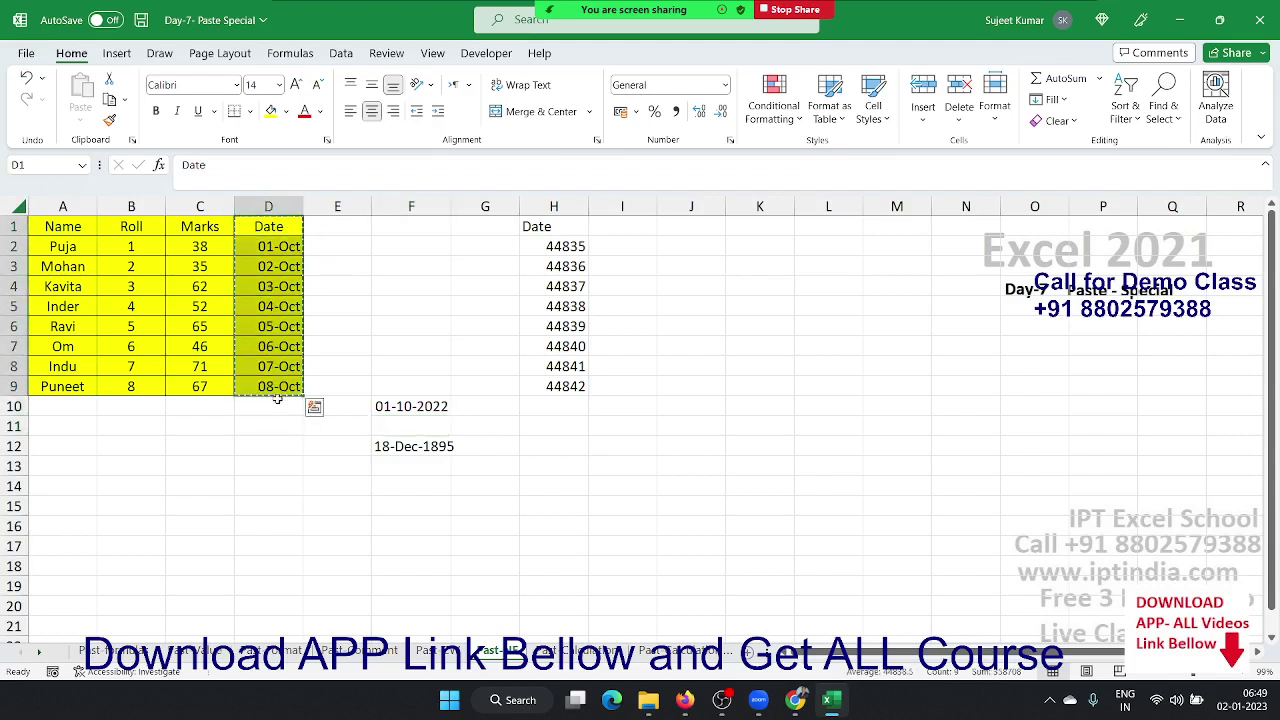
pyautogui.rightClick(553, 229)
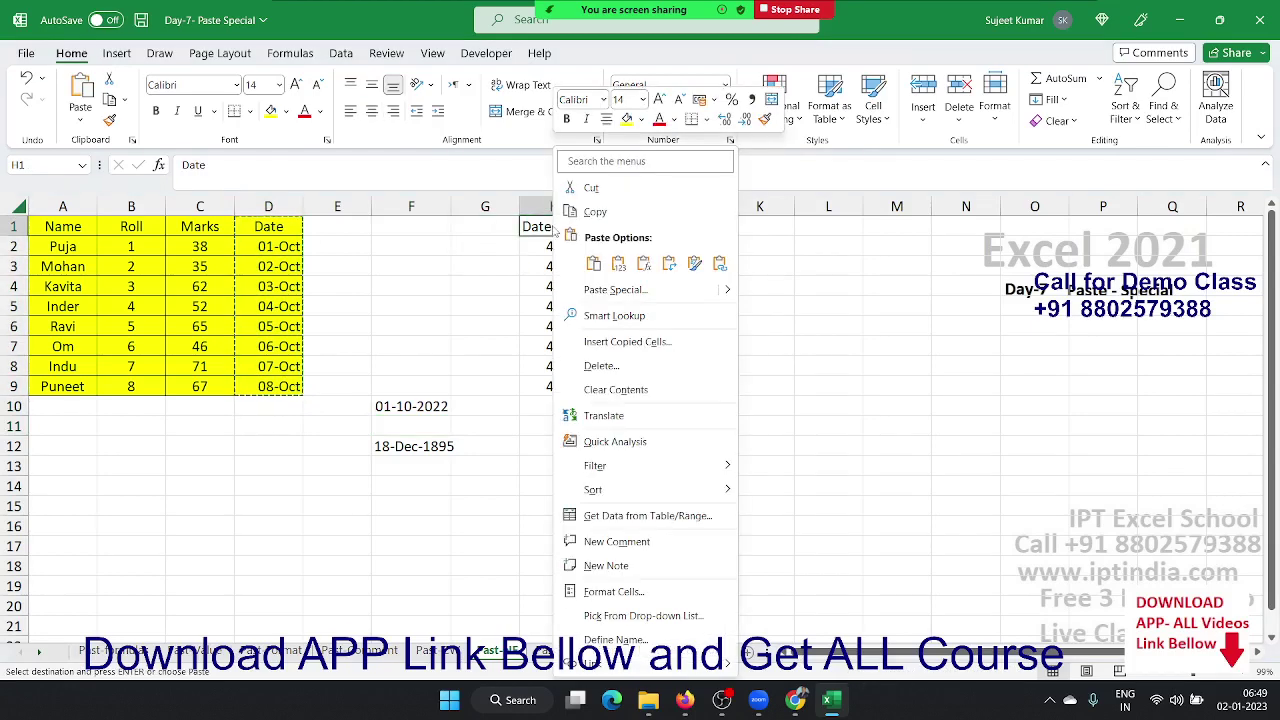
pyautogui.click(612, 289)
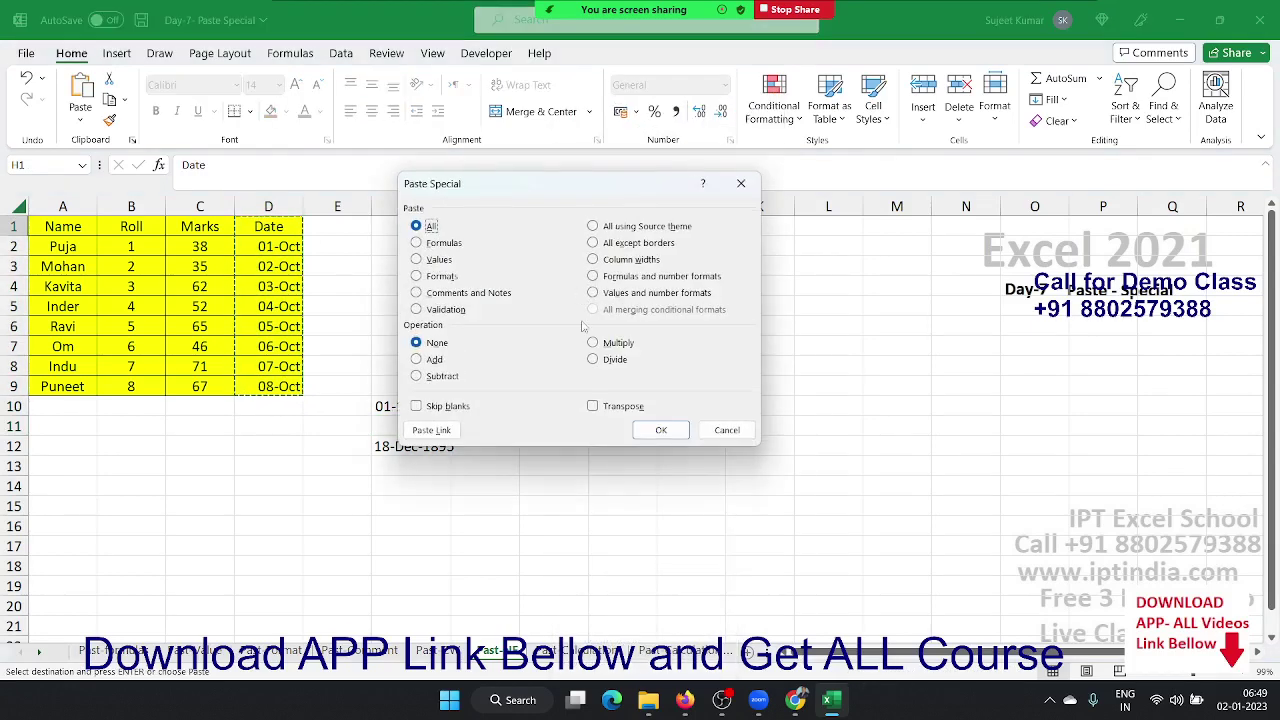
pyautogui.click(621, 276)
pyautogui.click(438, 259)
pyautogui.click(619, 293)
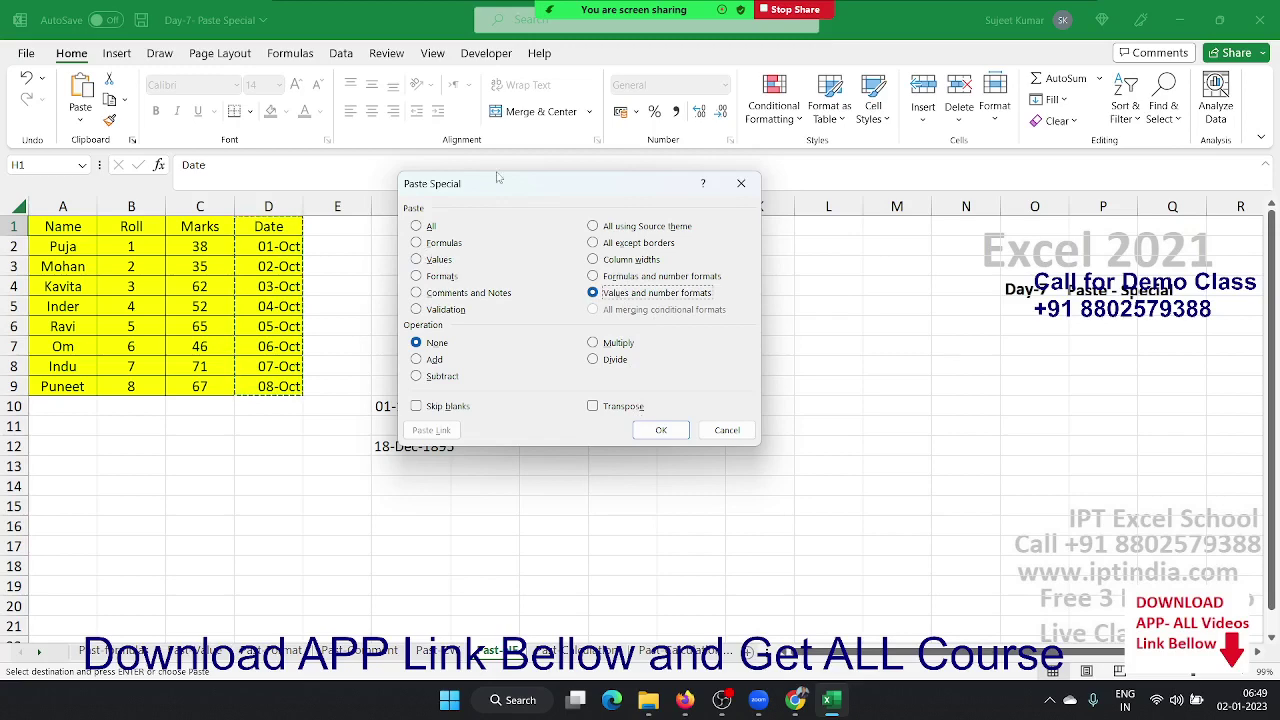
pyautogui.moveTo(497, 177); pyautogui.dragTo(707, 215)
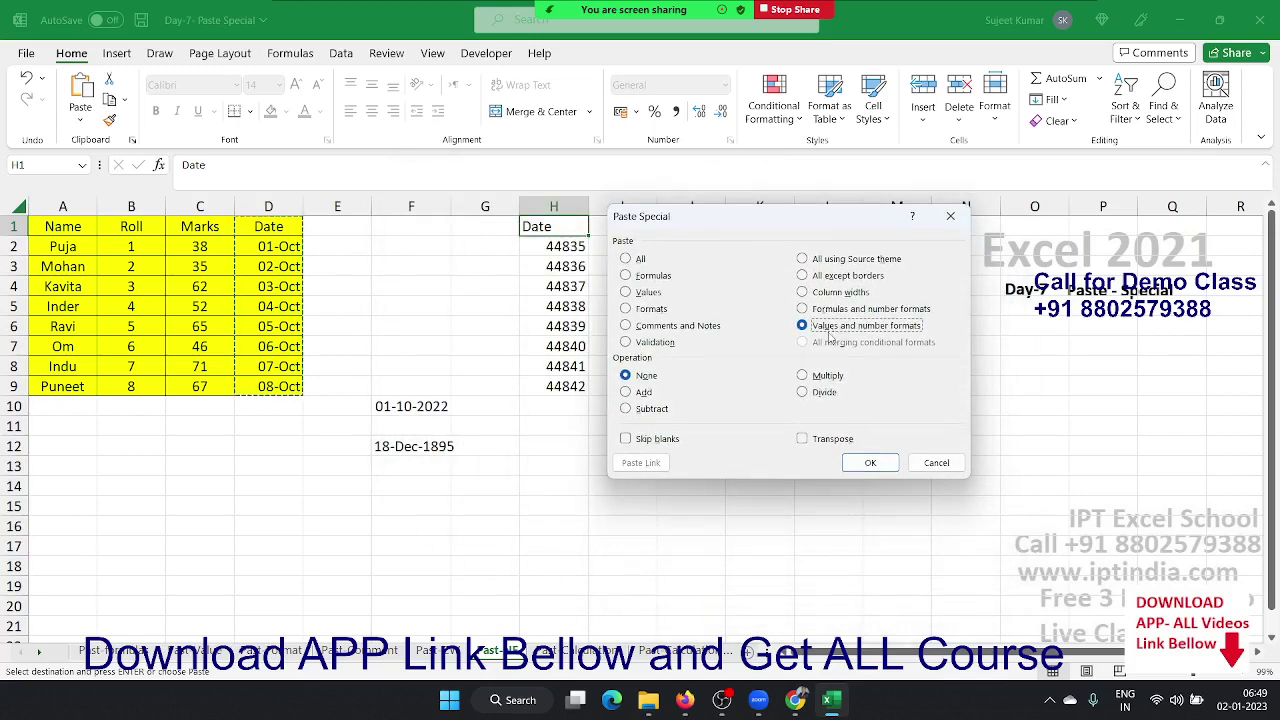
pyautogui.click(882, 457)
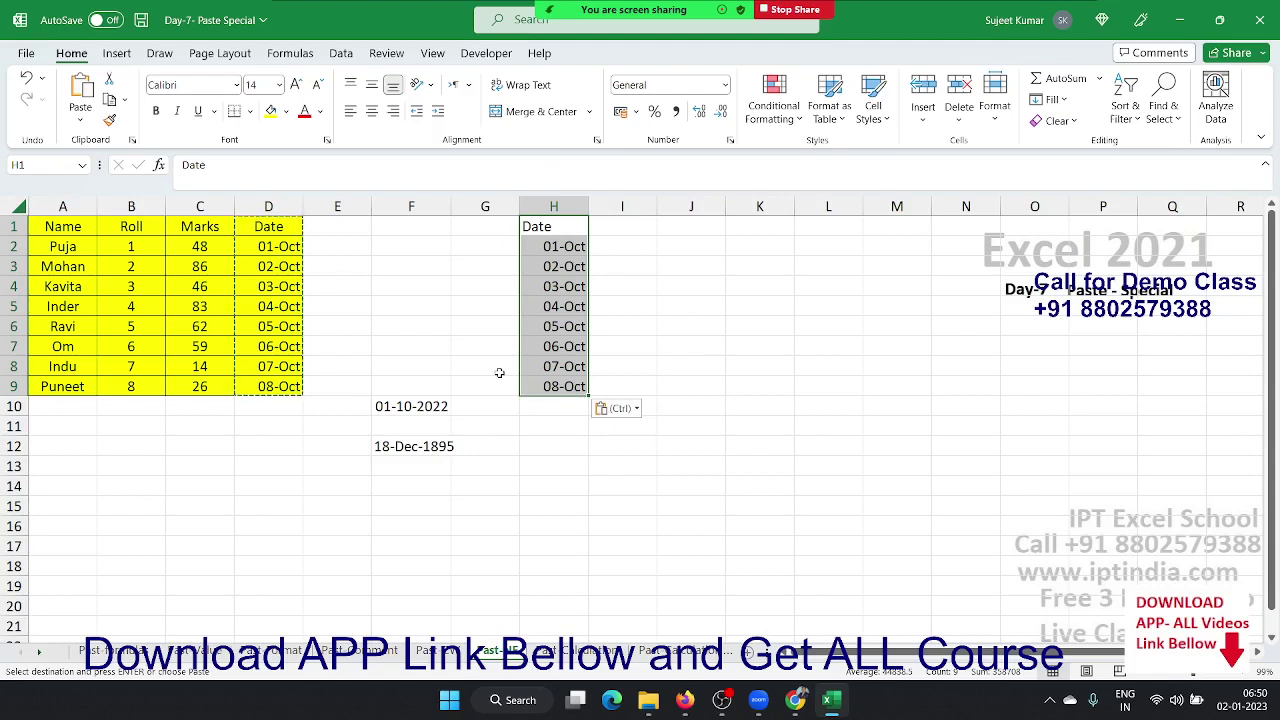
# - Paste the dates at I1 with Values and number formats, keeping the 01-Oct to 08-Oct formatting
pyautogui.rightClick(627, 224)
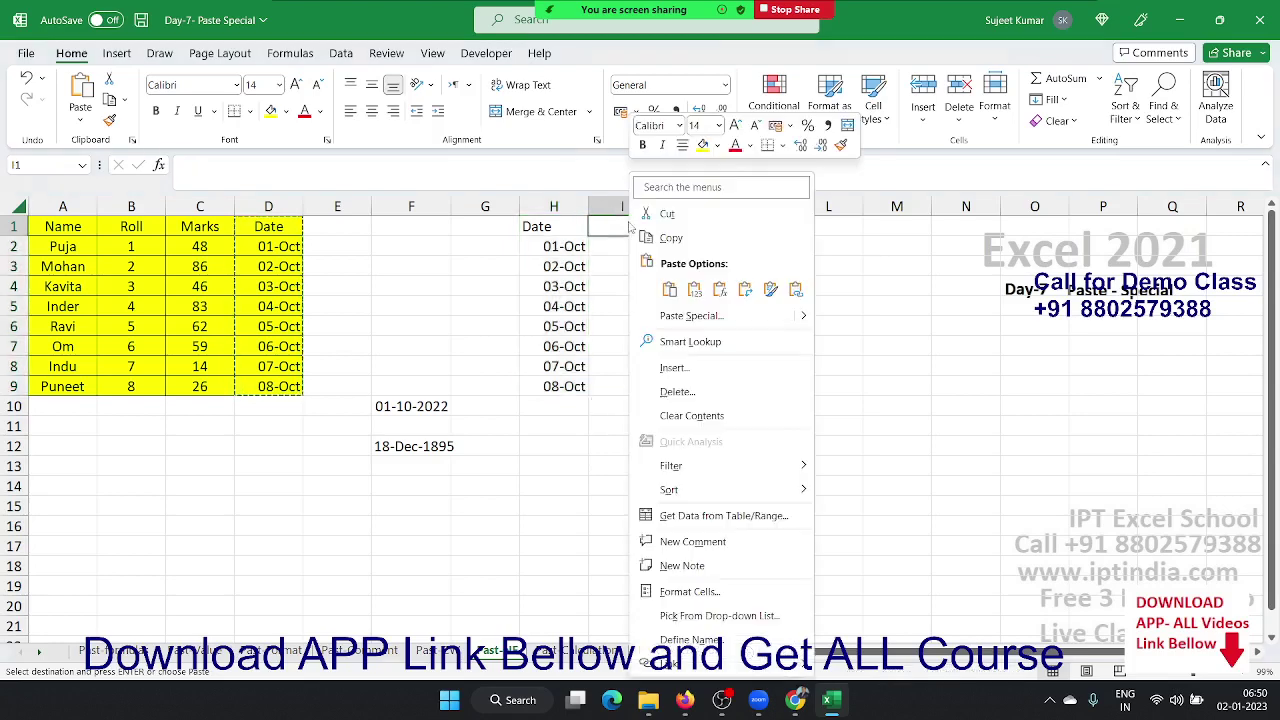
pyautogui.click(686, 316)
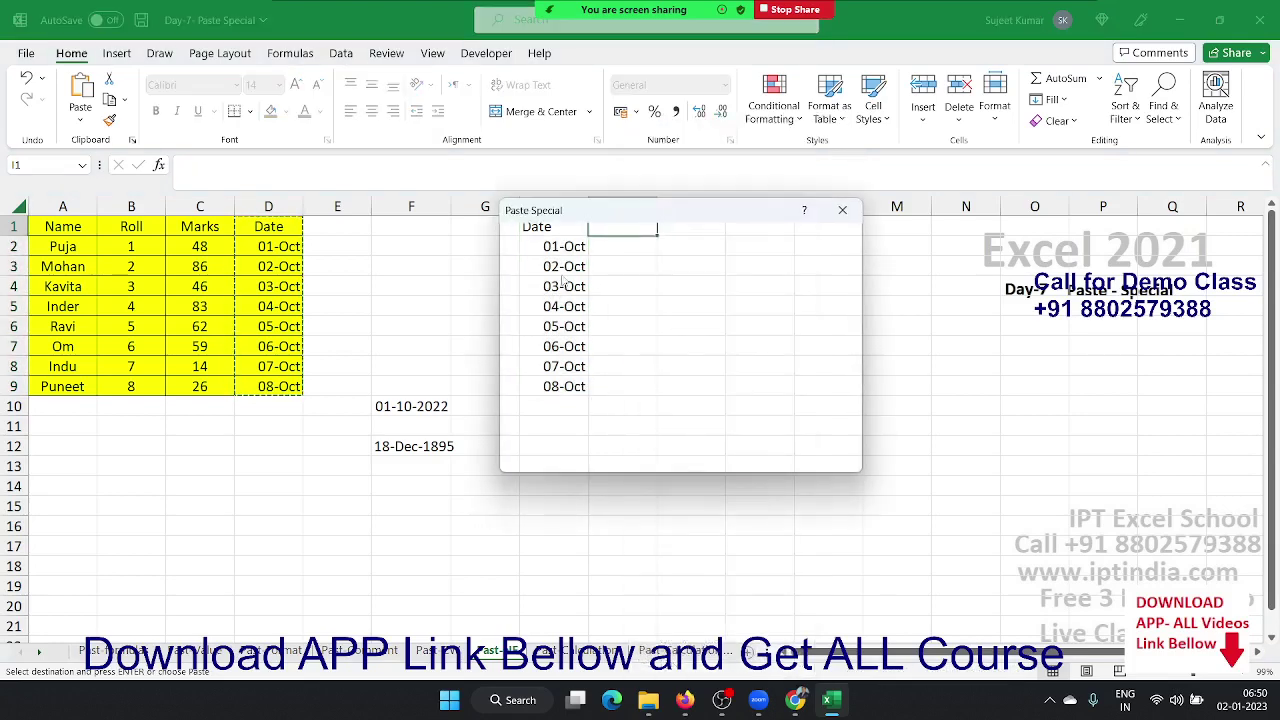
pyautogui.click(540, 286)
pyautogui.moveTo(610, 223); pyautogui.dragTo(588, 341)
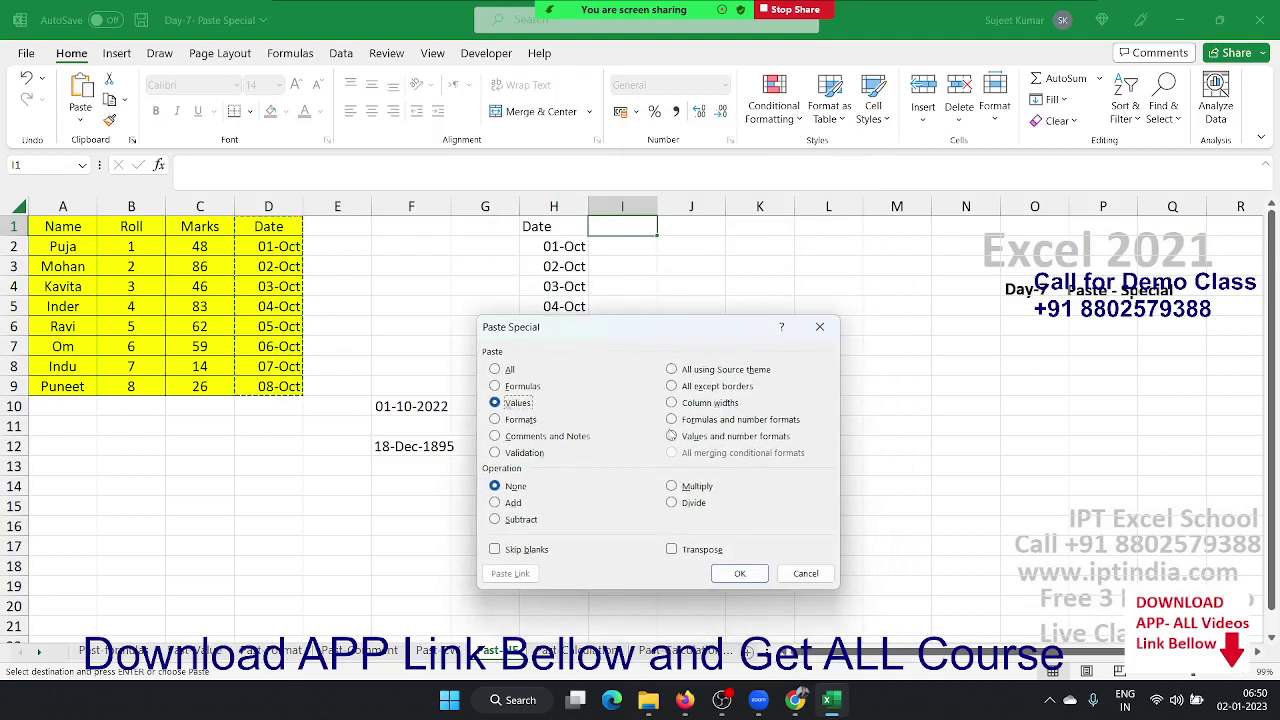
pyautogui.click(671, 436)
pyautogui.click(739, 574)
# - Check column I's Format Cells settings without changes, then go to the Day-1 to Day-5 percentages sheet
pyautogui.rightClick(593, 232)
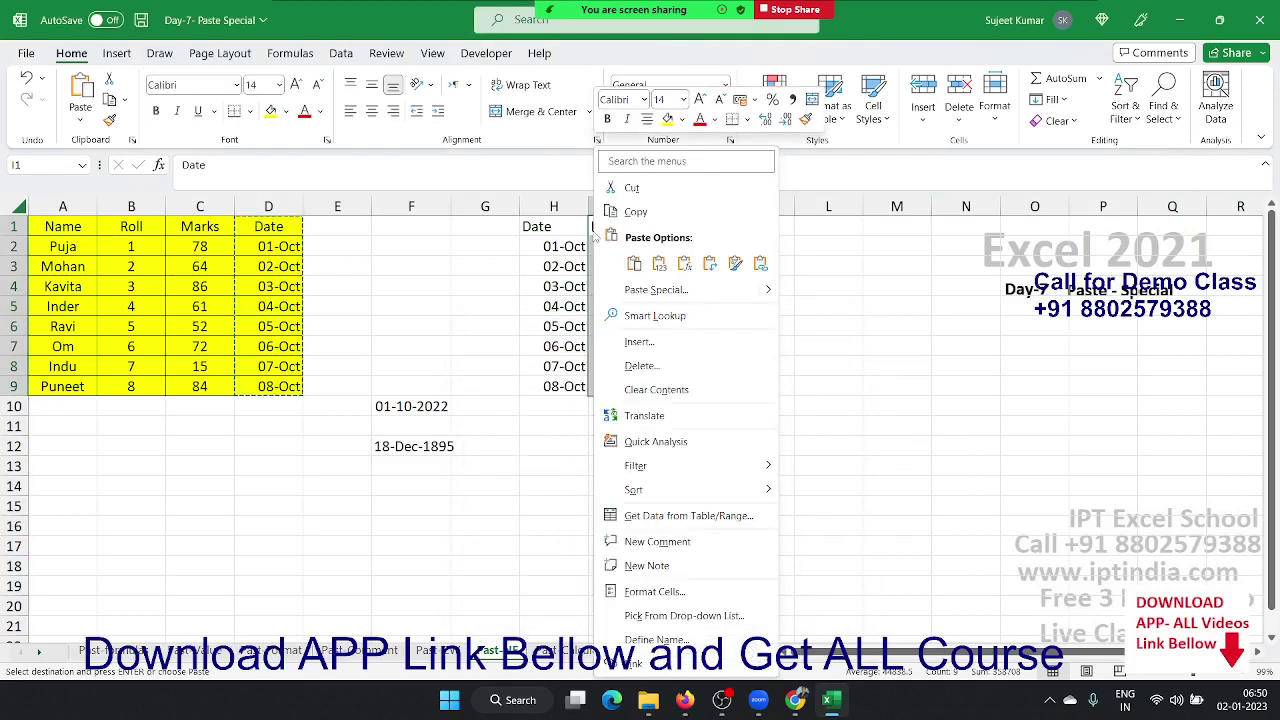
pyautogui.click(654, 591)
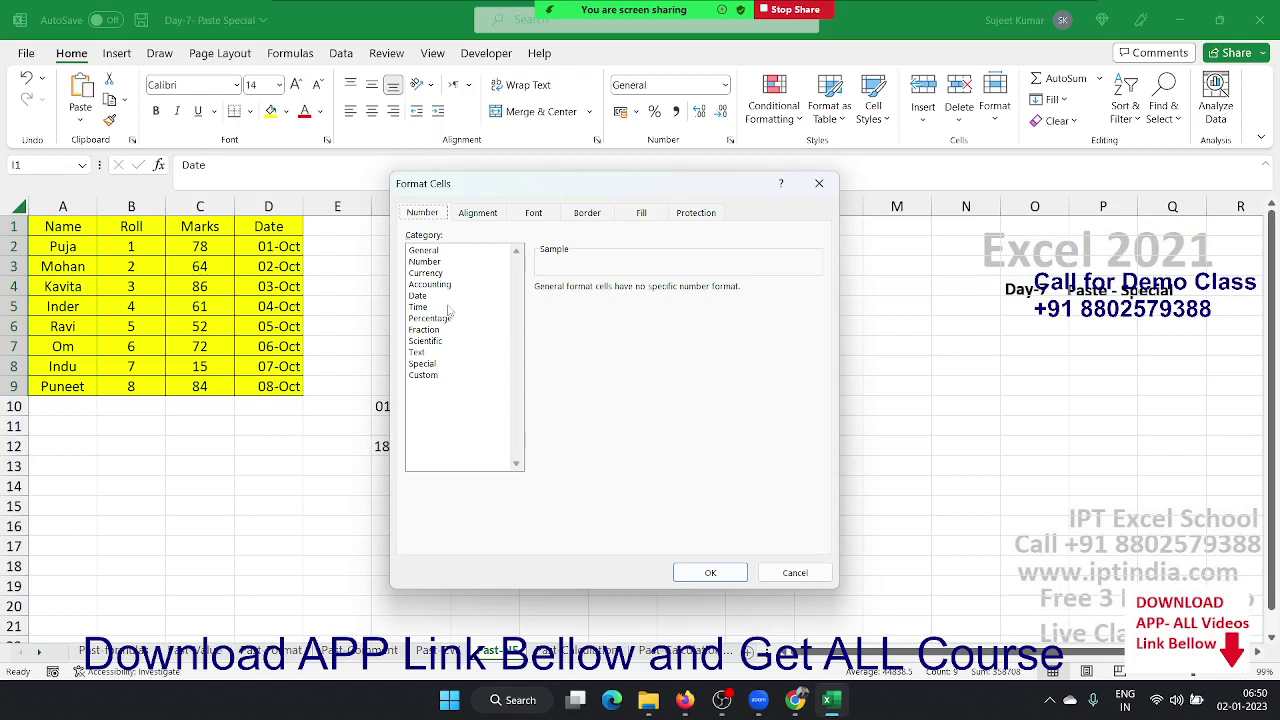
pyautogui.click(769, 575)
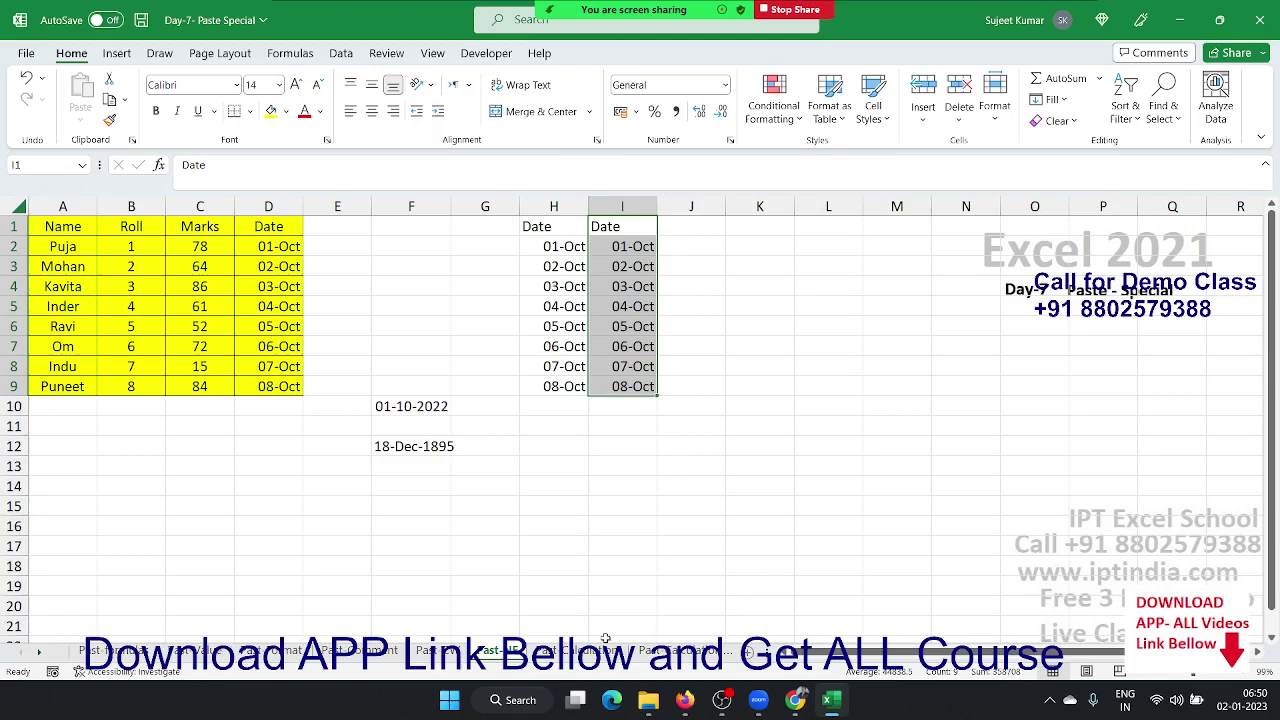
pyautogui.click(590, 650)
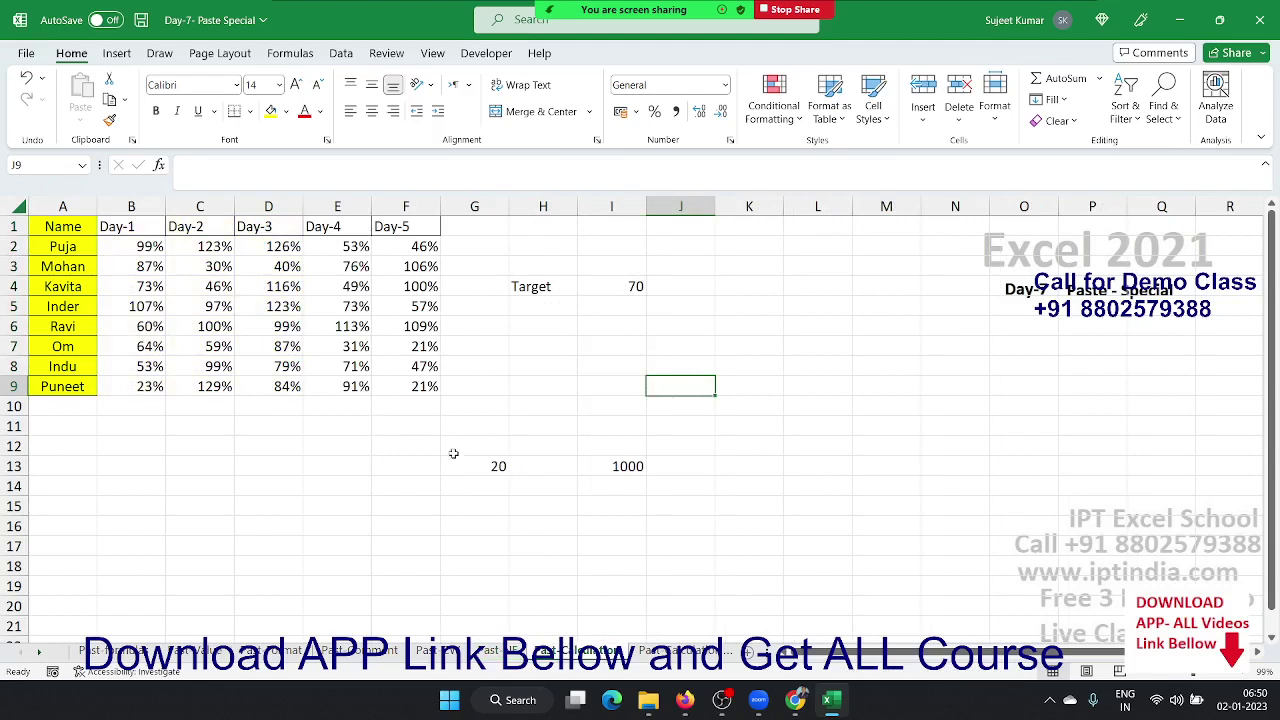
# - Clear the 20 and 1000 cells and show the B2:F9 percentages as General decimals
pyautogui.moveTo(455, 461); pyautogui.dragTo(629, 514)
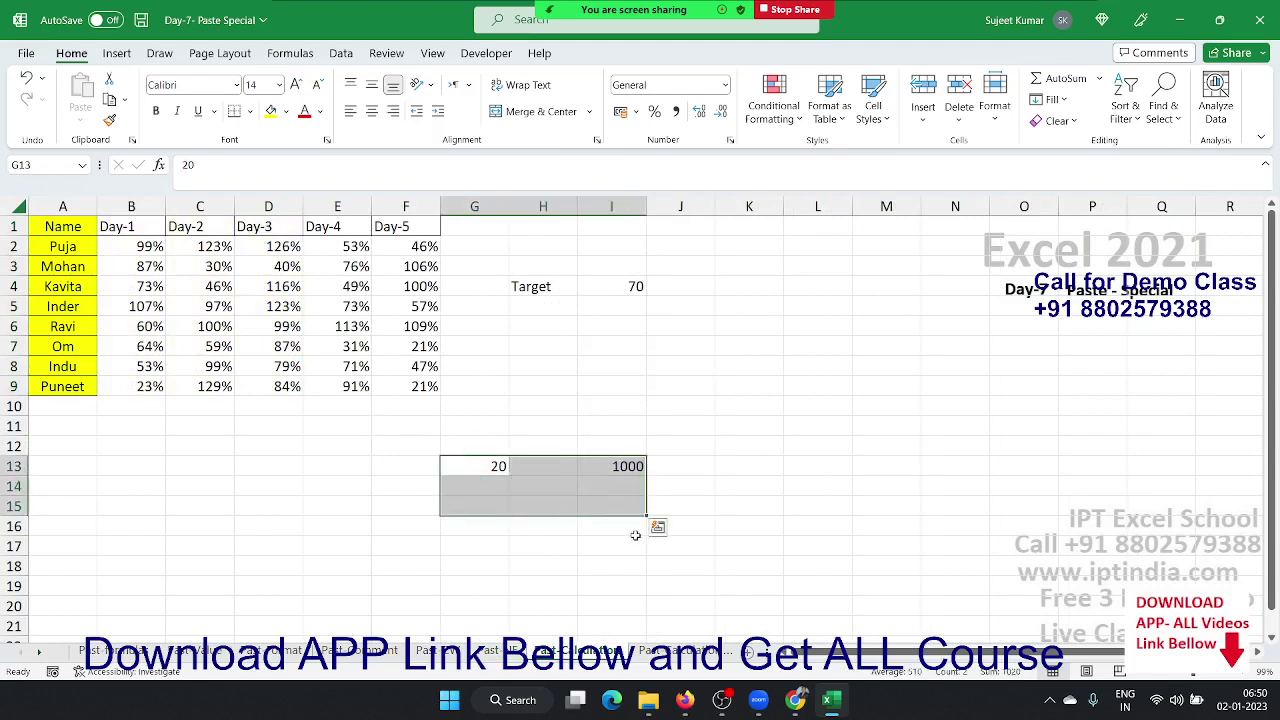
pyautogui.press('Delete')
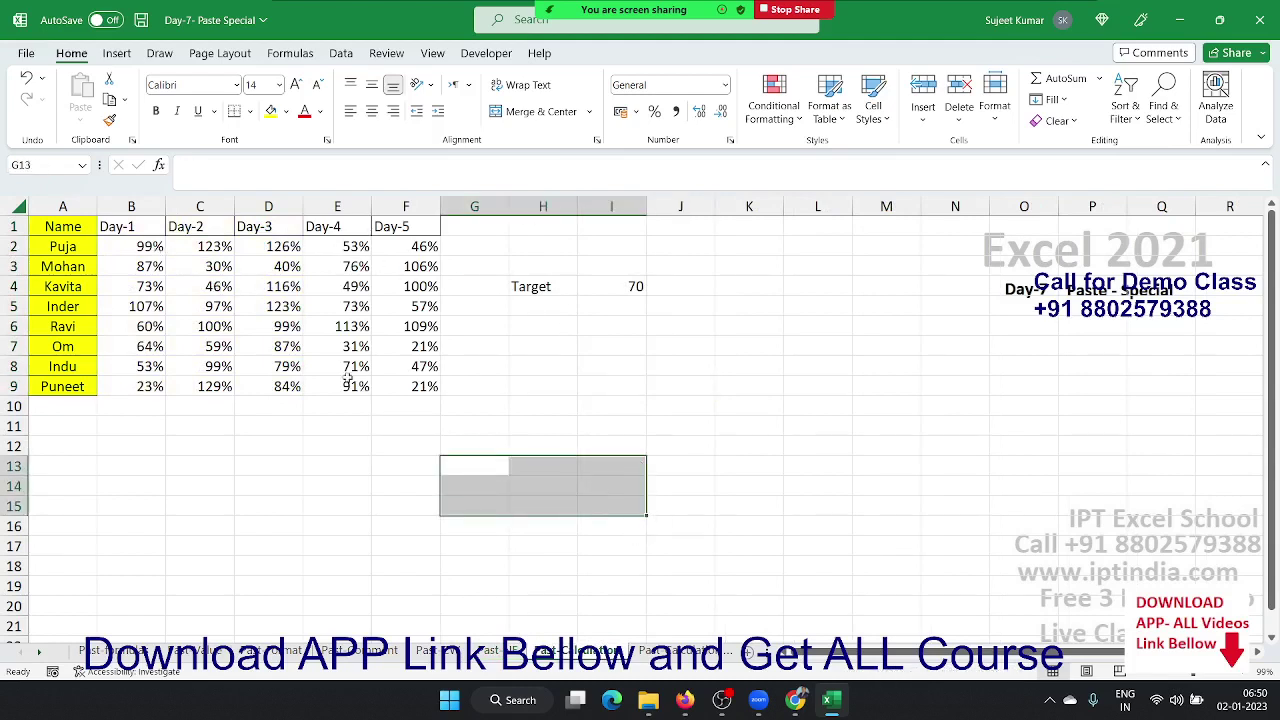
pyautogui.moveTo(436, 388); pyautogui.dragTo(148, 256)
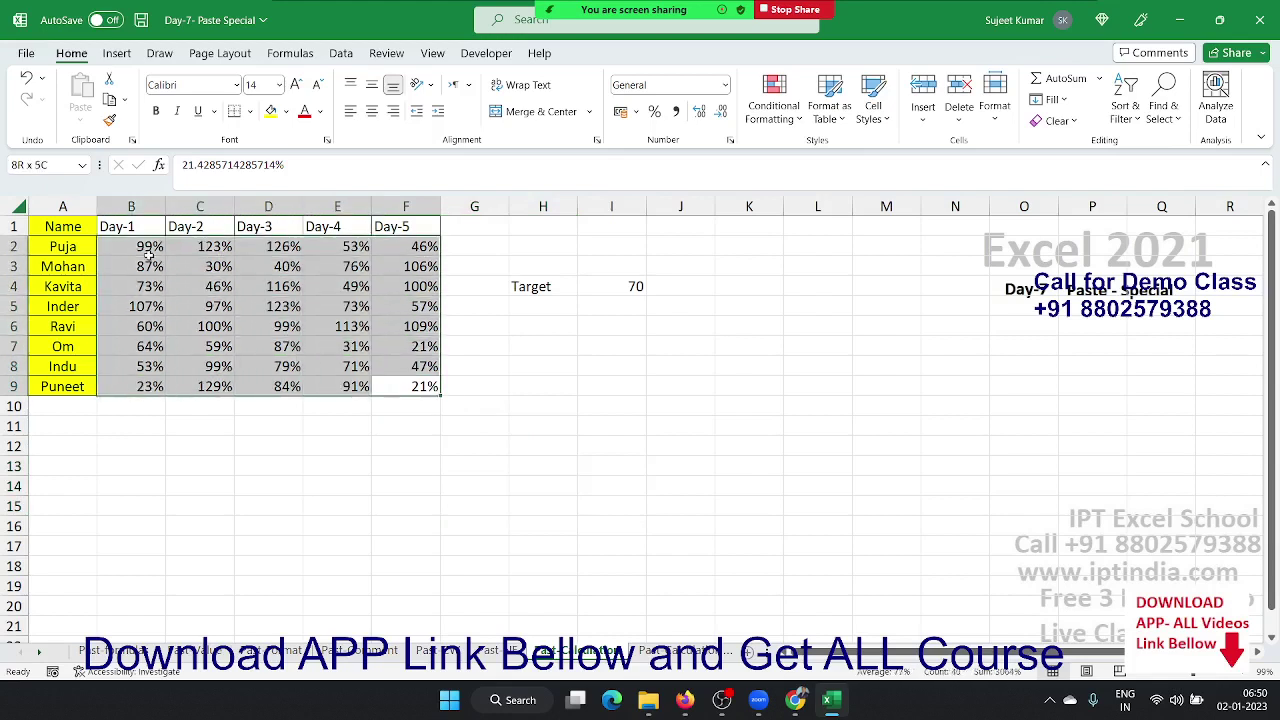
pyautogui.hotkey('ctrl', 'shift', '~')
pyautogui.hotkey('ctrl', 'q')
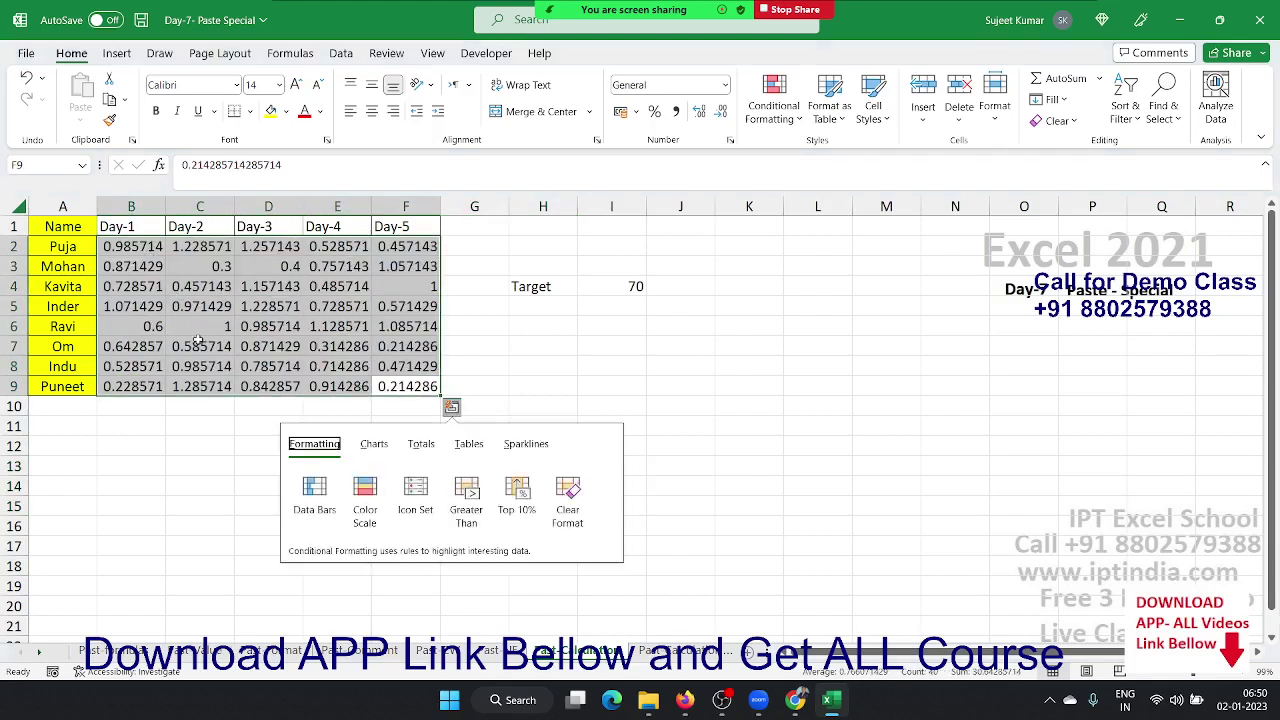
pyautogui.press('Escape')
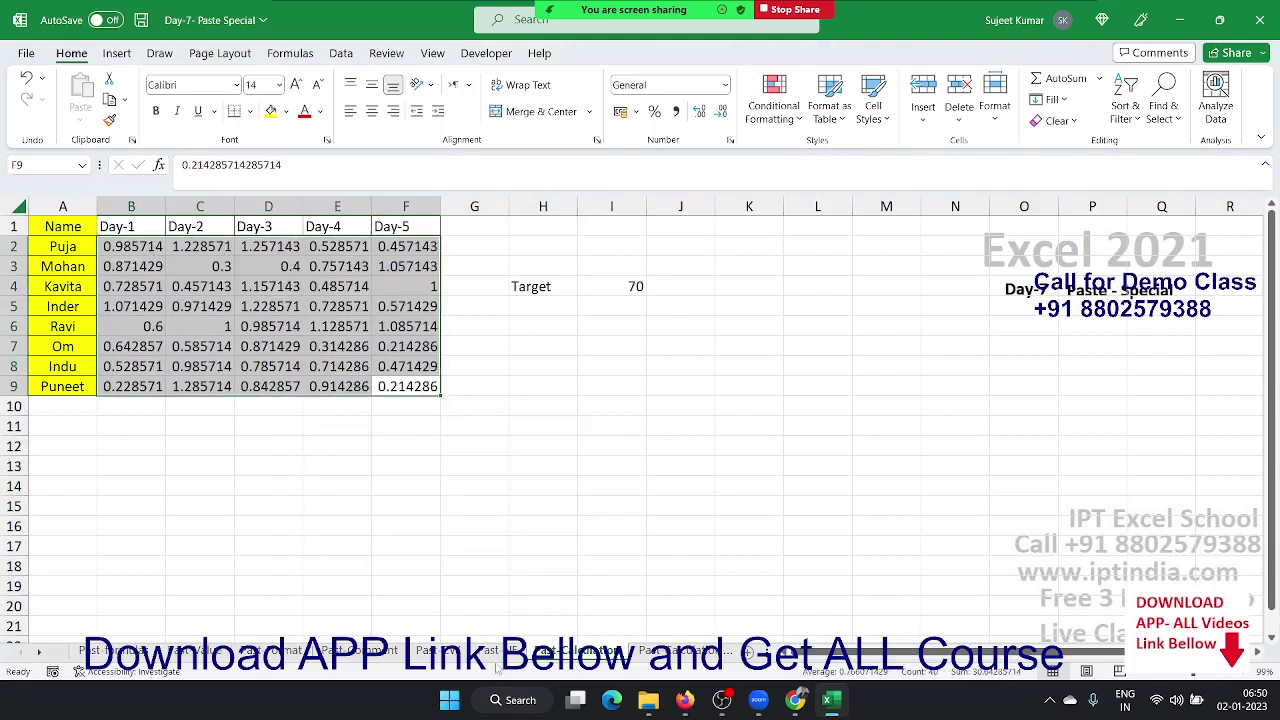
# - Back on the Past-Calculation sheet, delete the Day-1 to Day-5 marks in B2:F9
pyautogui.click(450, 652)
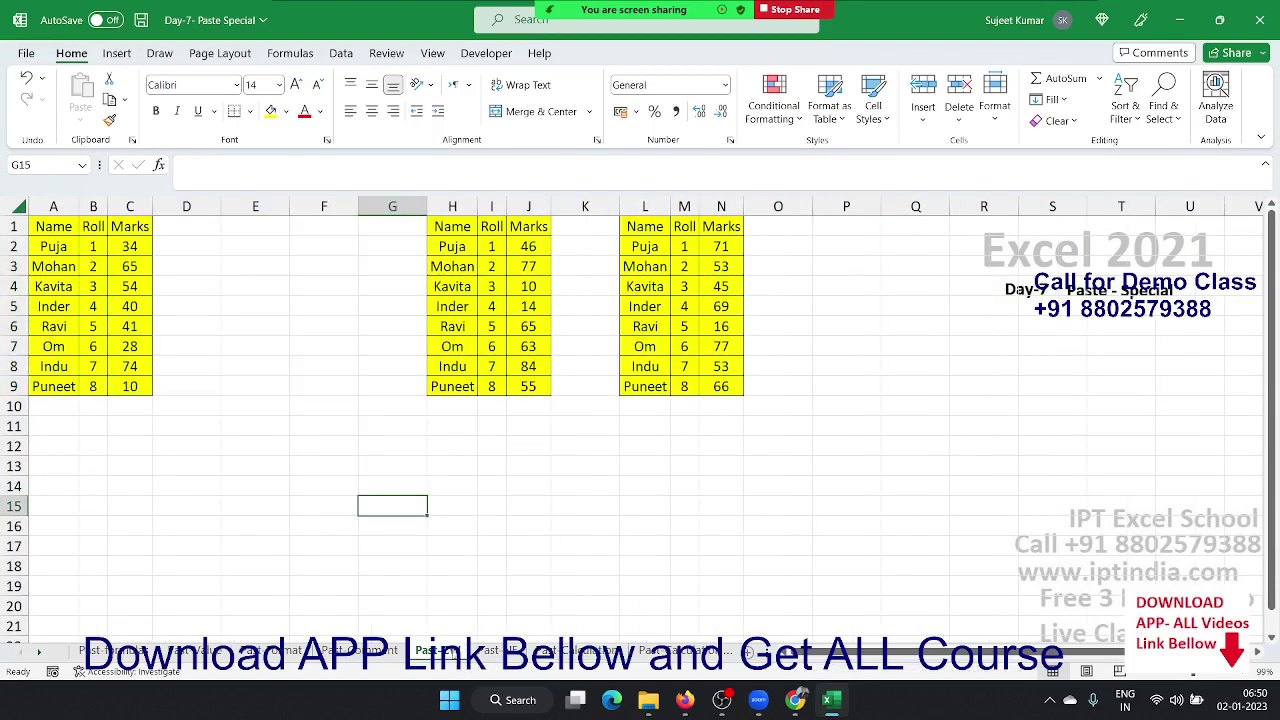
pyautogui.click(118, 651)
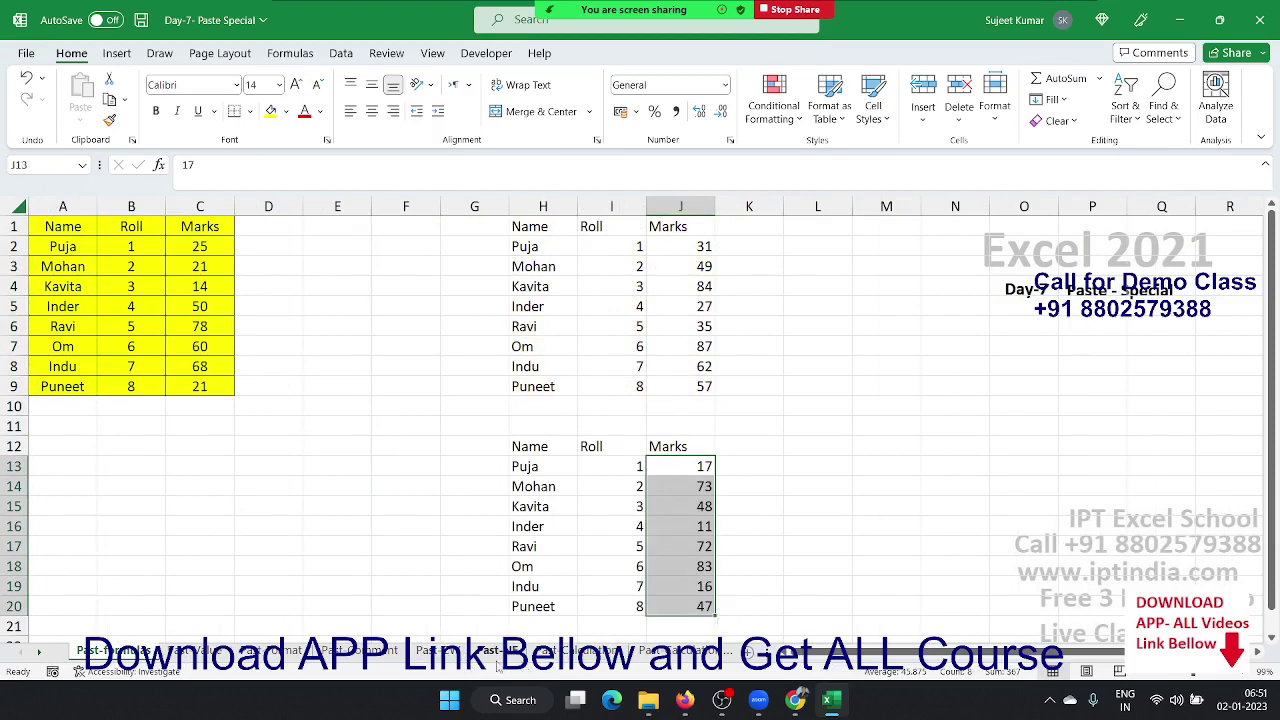
pyautogui.click(570, 652)
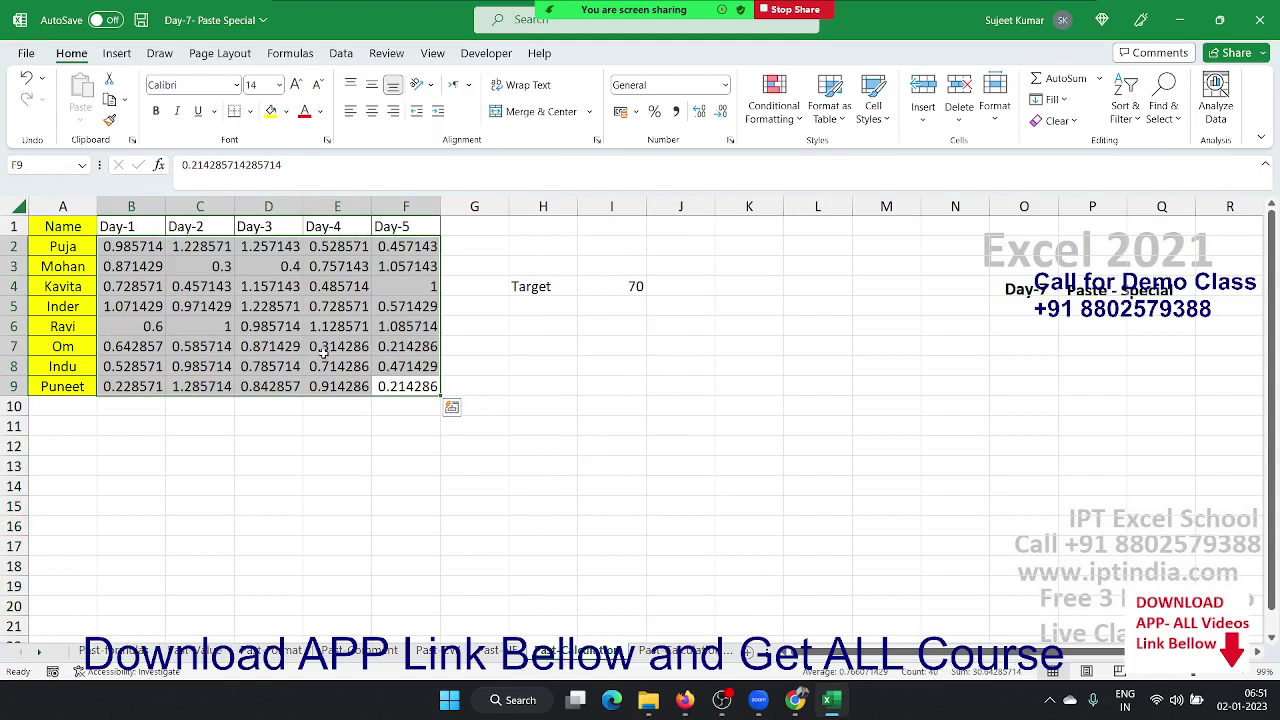
pyautogui.press('Delete')
pyautogui.hotkey('ctrl', 'Up')
# - Enter the formula =RANDBETWEEN(10,90) in cell B2
pyautogui.hotkey('ctrl', 'Left')
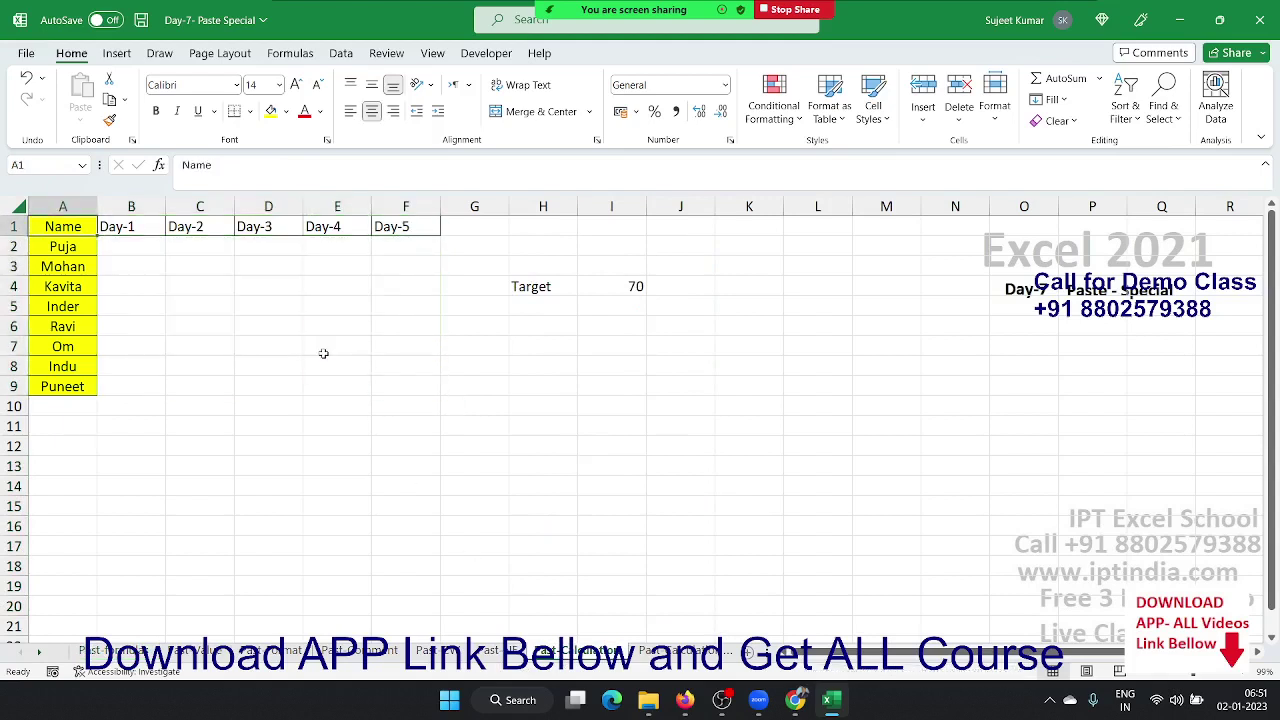
pyautogui.press('Down')
pyautogui.press('Right')
pyautogui.write('=ra')
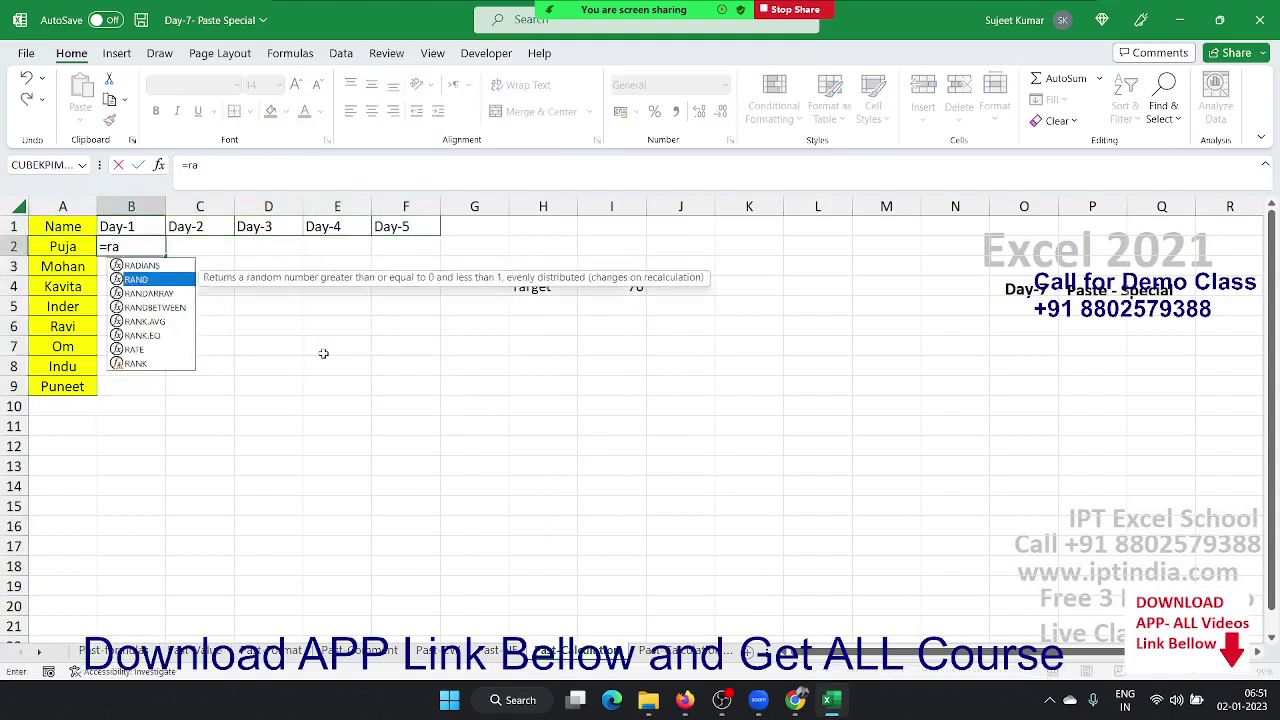
pyautogui.press('Down')
pyautogui.press('Down')
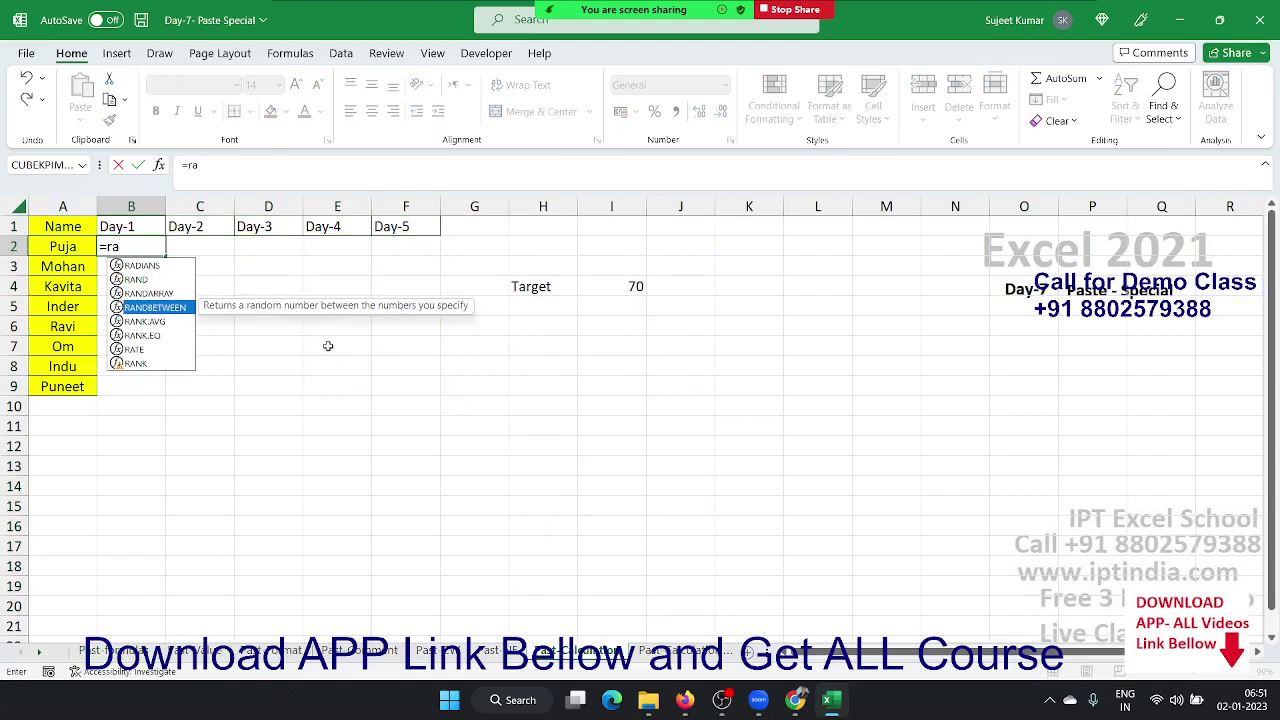
pyautogui.press('Tab')
pyautogui.write('10')
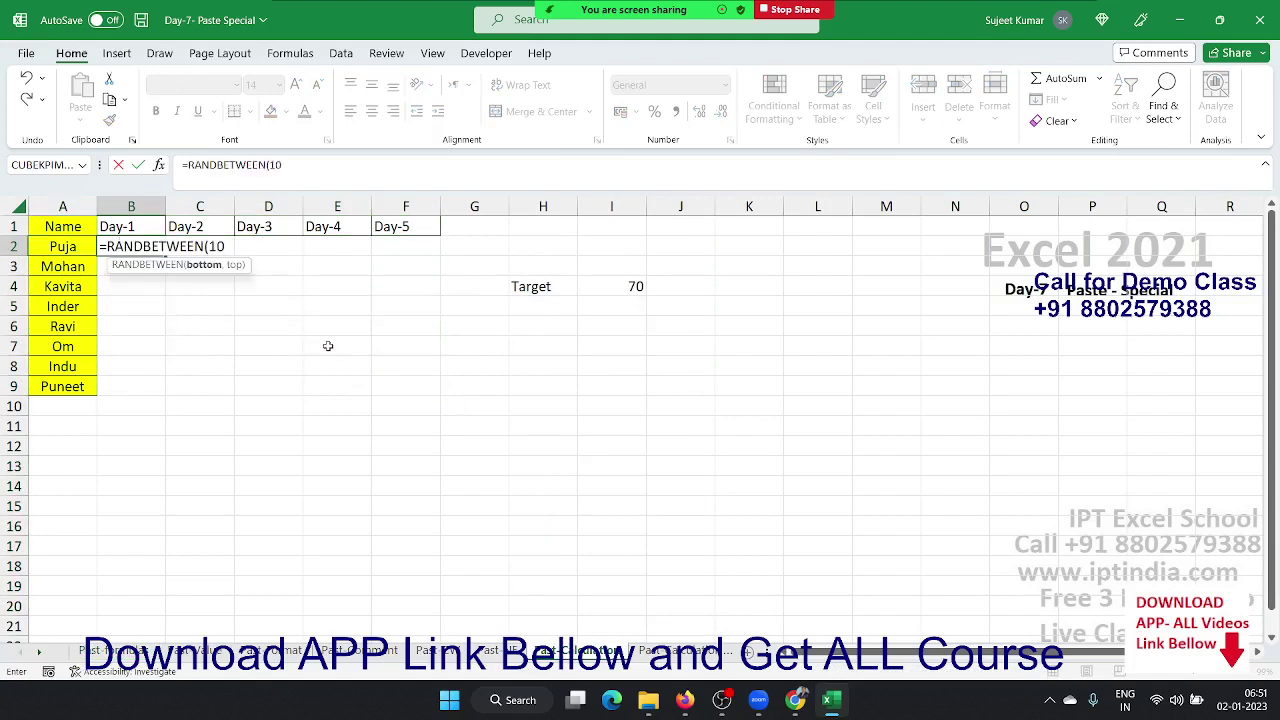
pyautogui.write(',90')
pyautogui.click(327, 346)
# - Fill the formula across B2:F9 and give the range All Borders
pyautogui.moveTo(118, 246); pyautogui.dragTo(391, 379)
pyautogui.hotkey('ctrl', 'r')
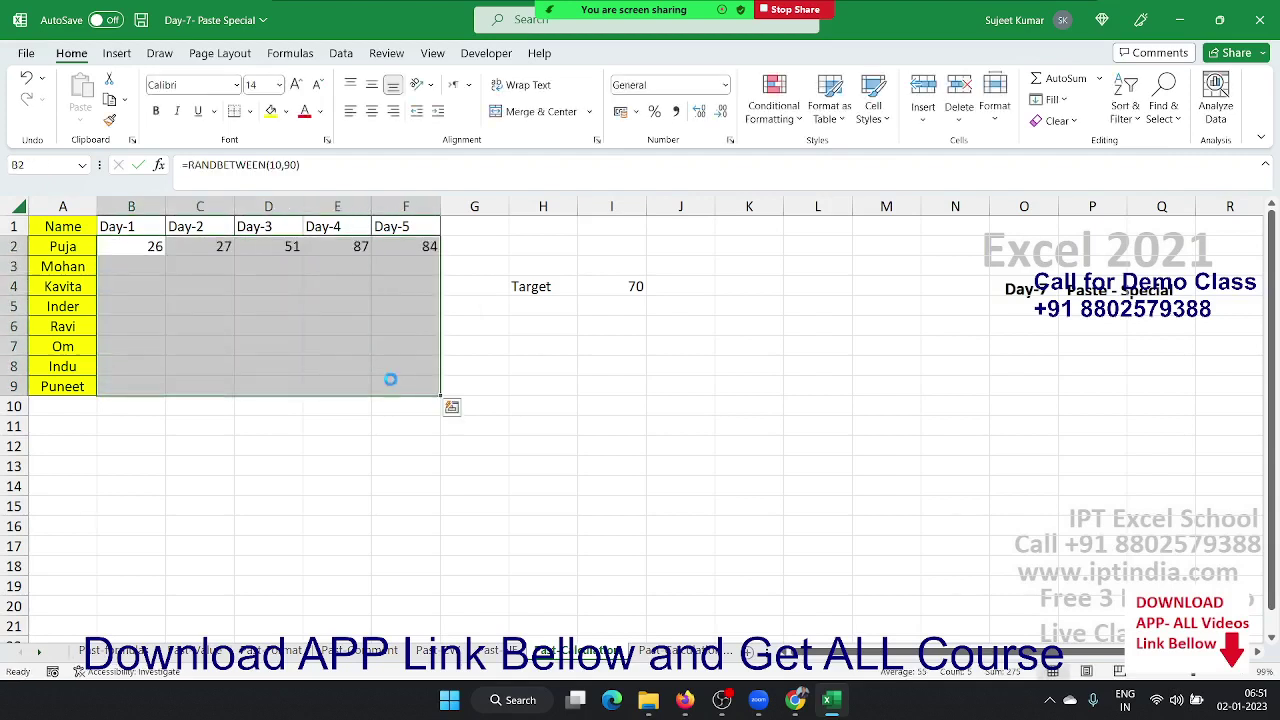
pyautogui.hotkey('ctrl', 'd')
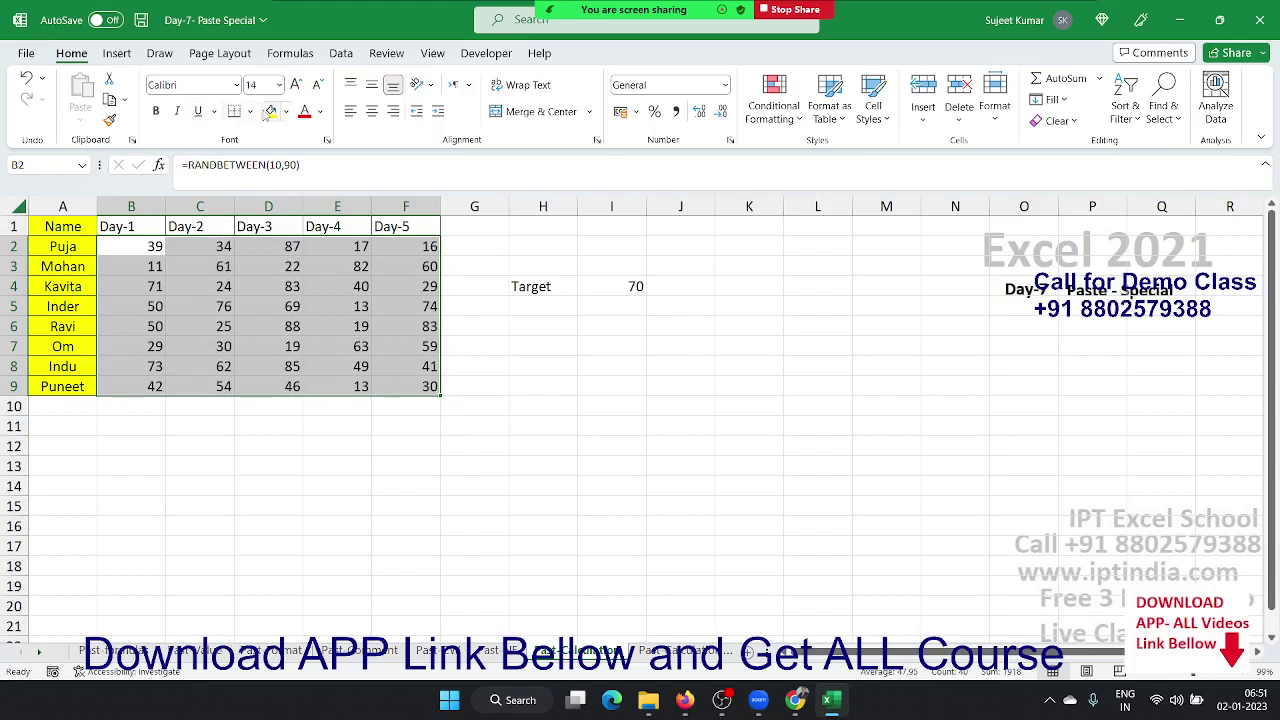
pyautogui.click(249, 111)
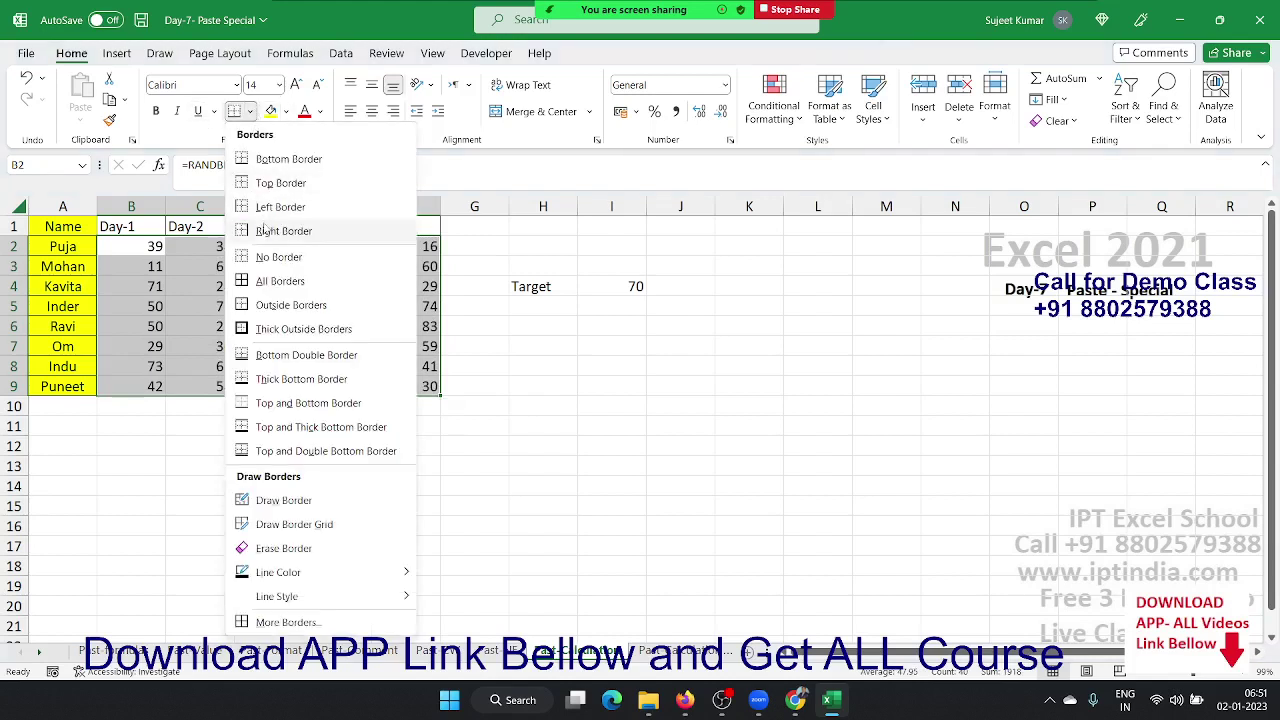
pyautogui.click(250, 281)
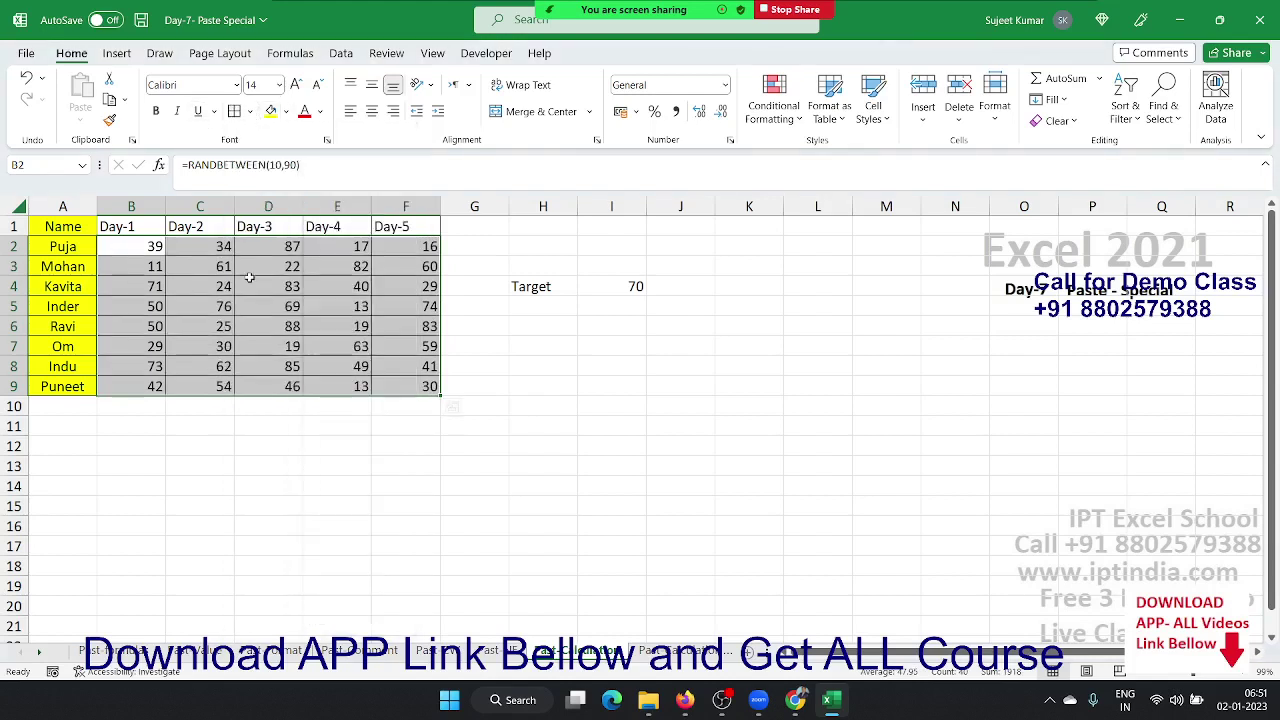
# - Copy B2:F9 and paste the random marks back as fixed values
pyautogui.hotkey('ctrl', 'c')
pyautogui.rightClick(249, 278)
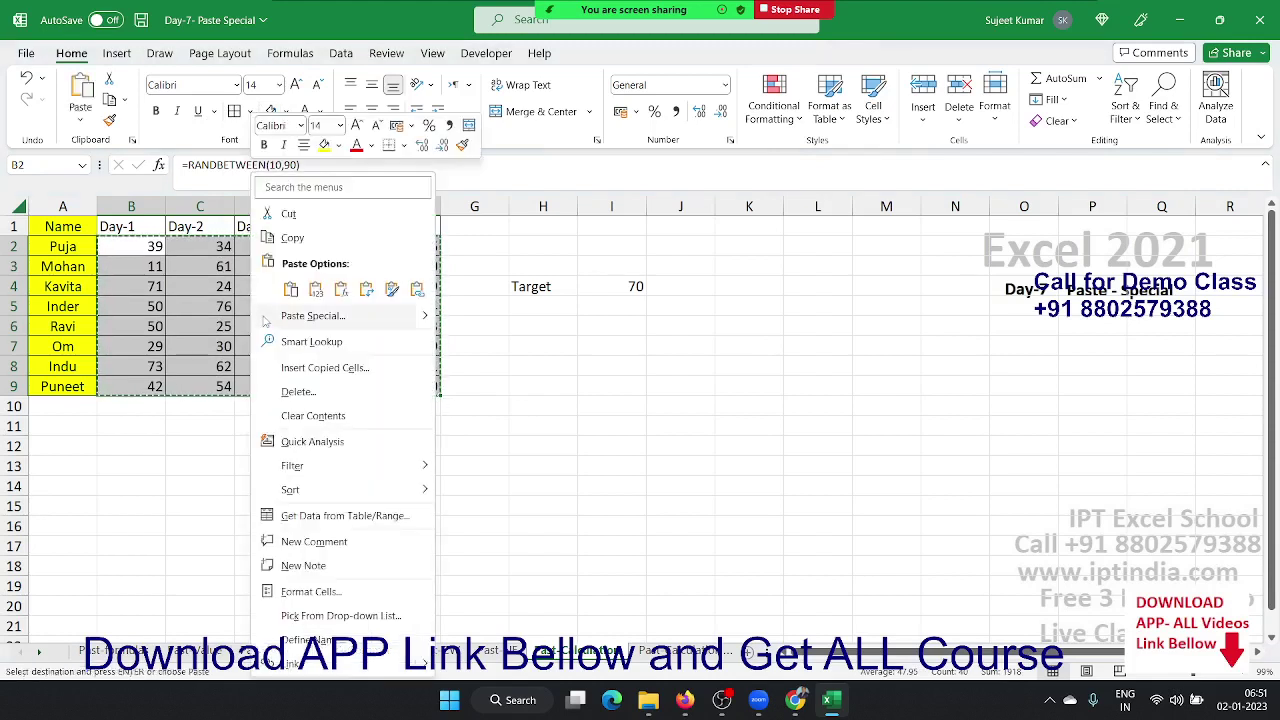
pyautogui.click(316, 290)
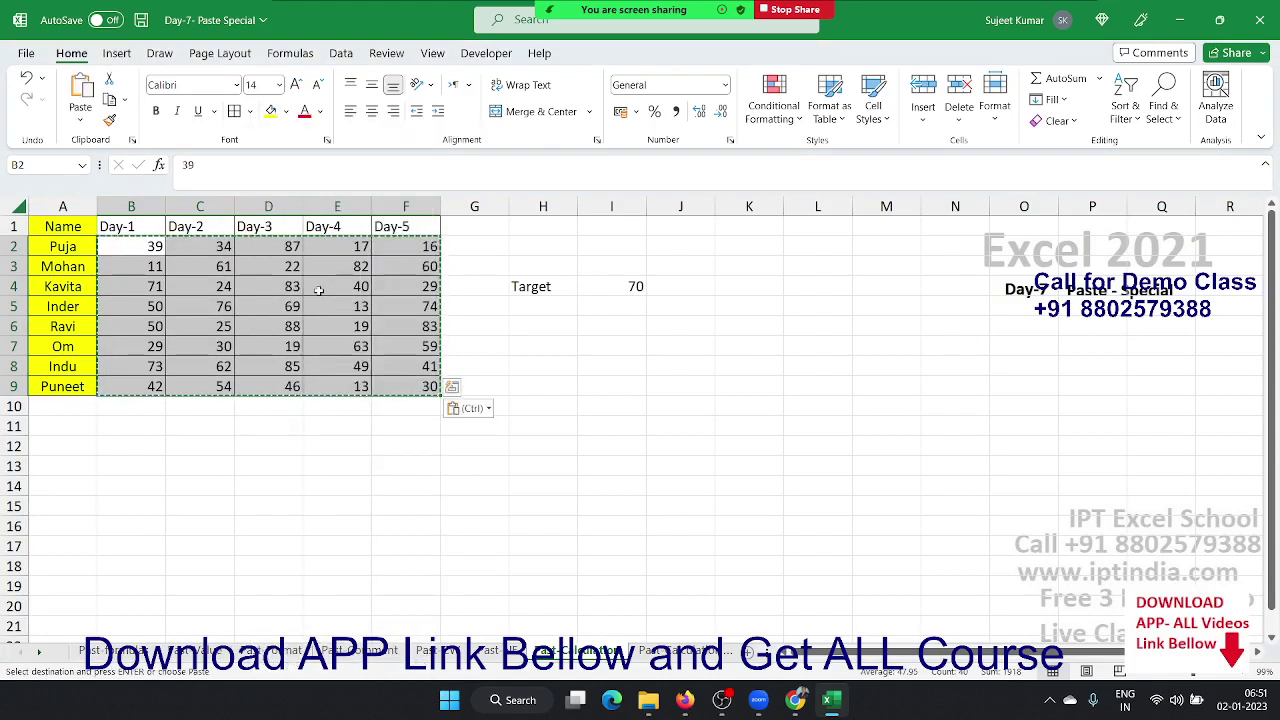
pyautogui.press('Escape')
pyautogui.click(600, 285)
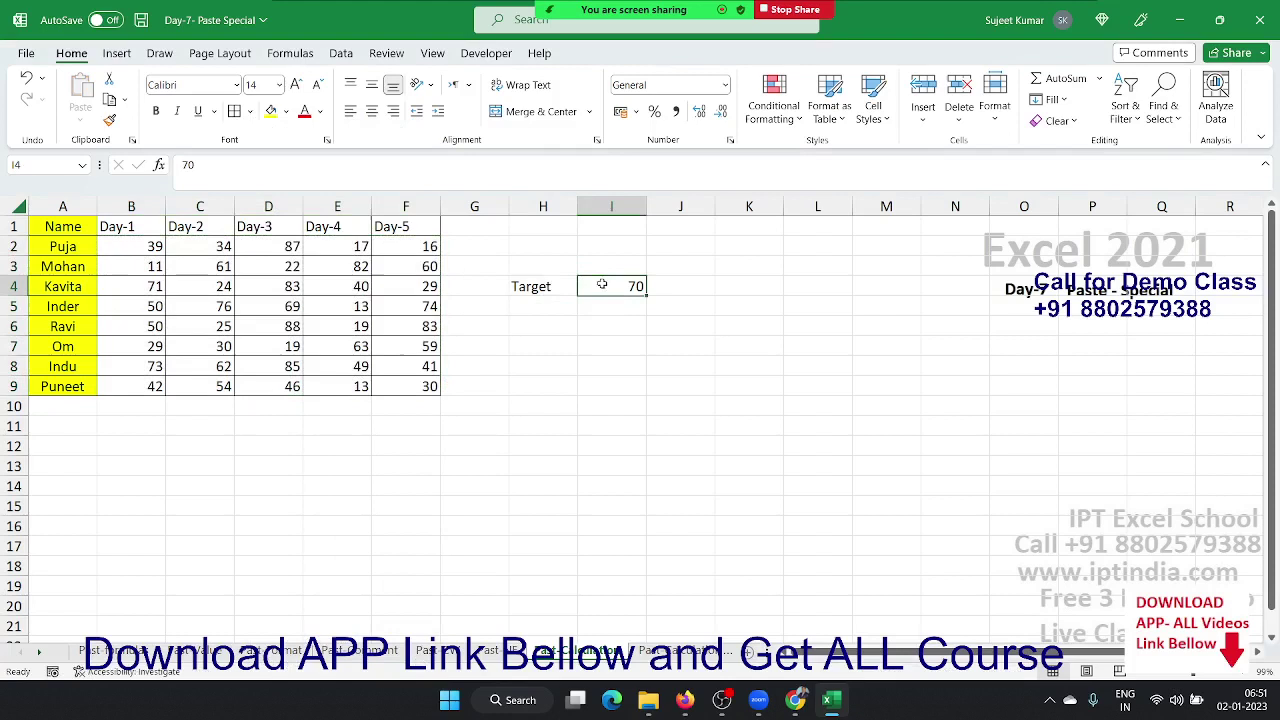
# - Copy the Target value 70 from cell I4
pyautogui.click(232, 272)
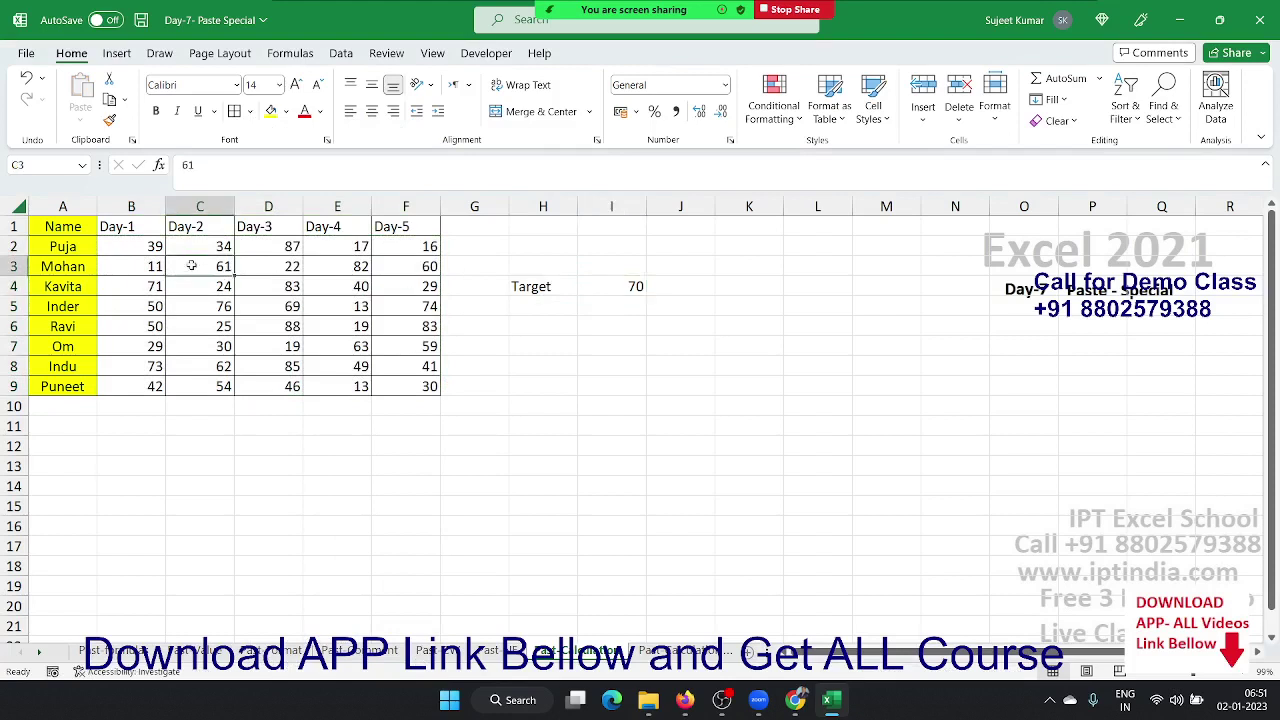
pyautogui.moveTo(145, 246); pyautogui.dragTo(388, 384)
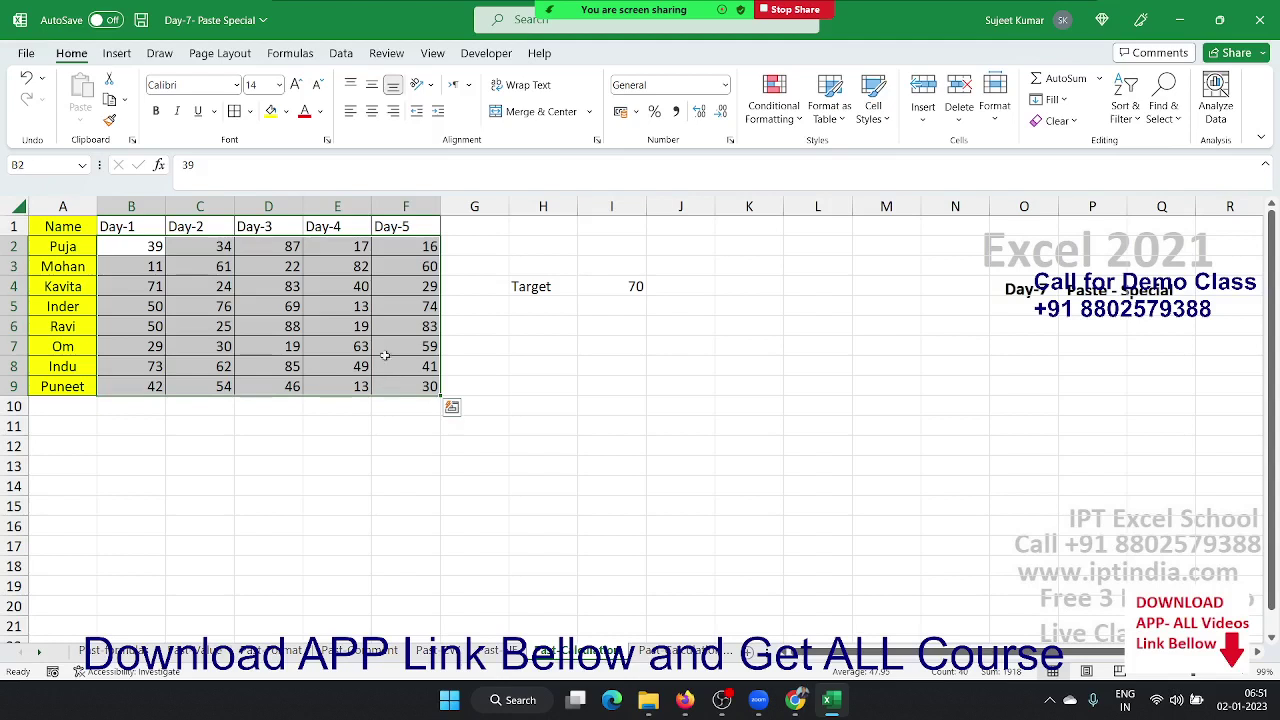
pyautogui.moveTo(760, 220); pyautogui.dragTo(1107, 481)
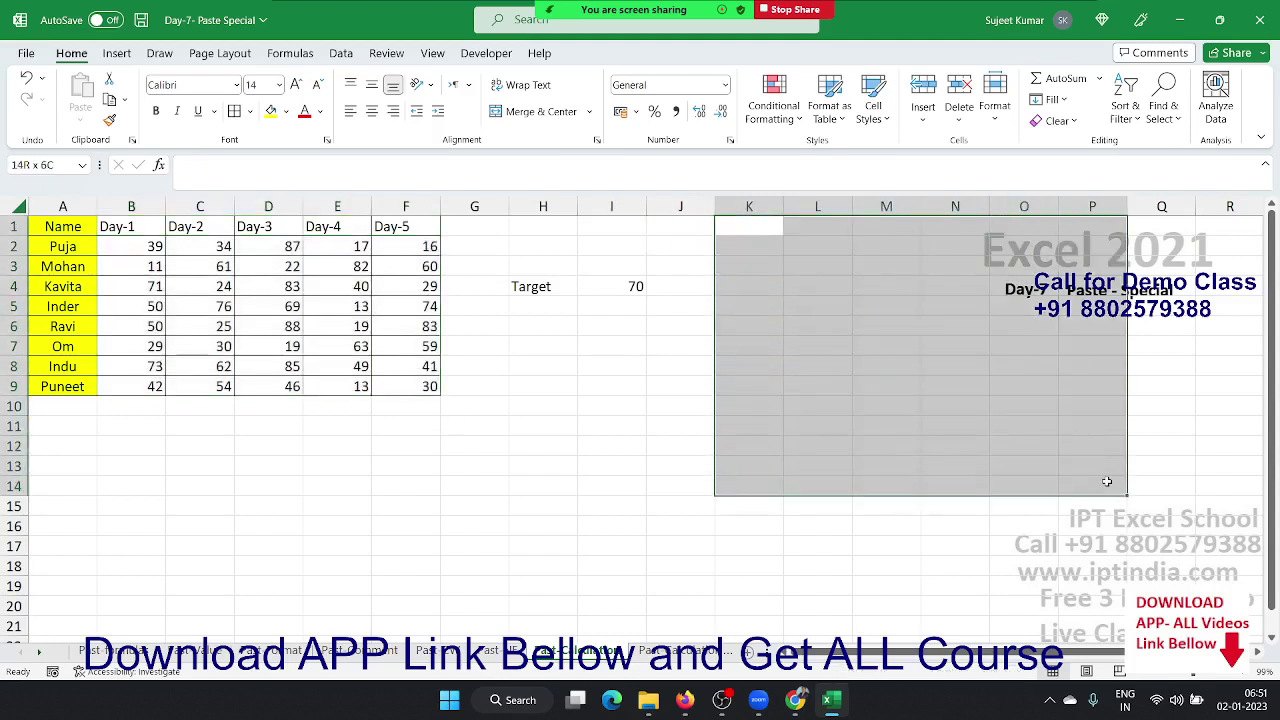
pyautogui.moveTo(316, 368); pyautogui.dragTo(80, 208)
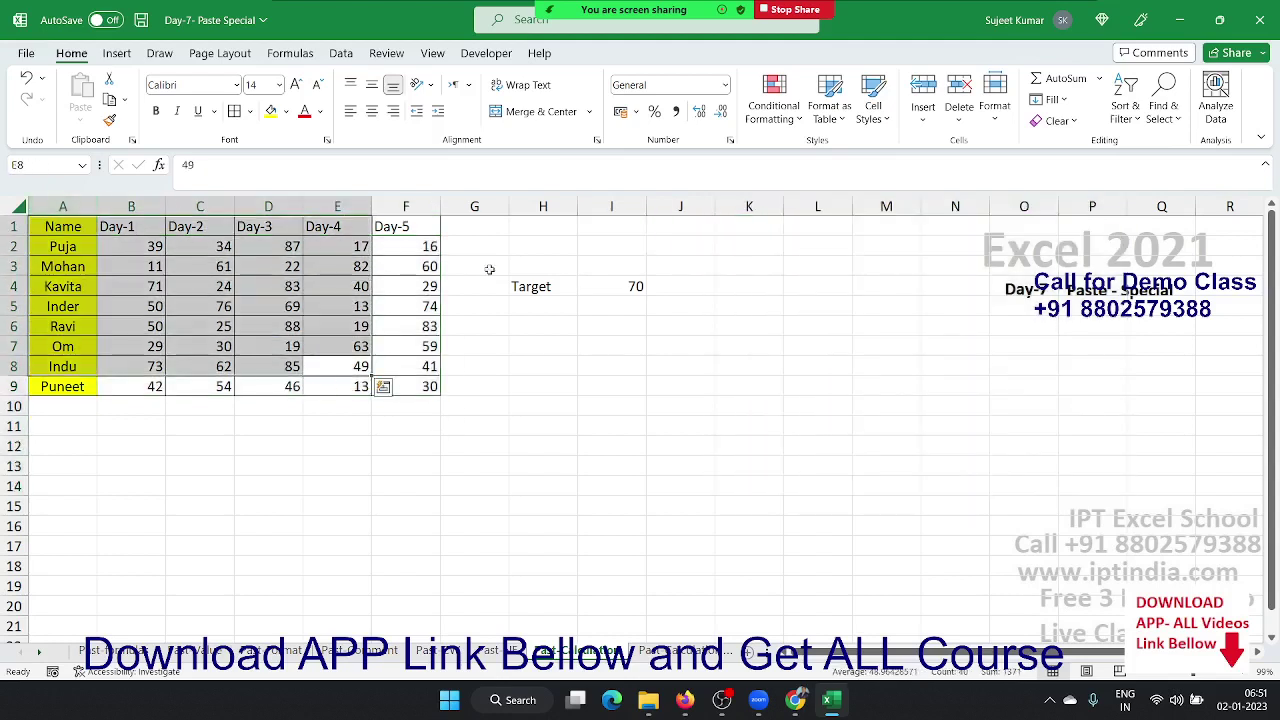
pyautogui.click(636, 290)
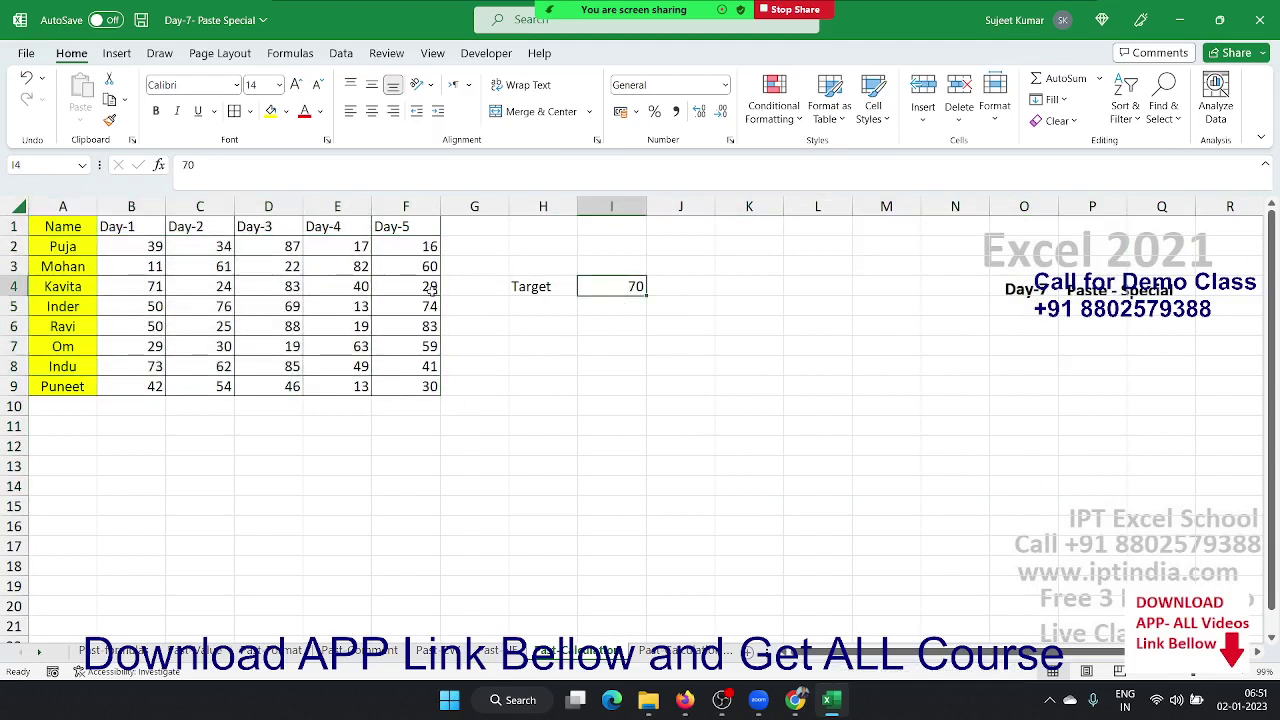
pyautogui.hotkey('ctrl', 'c')
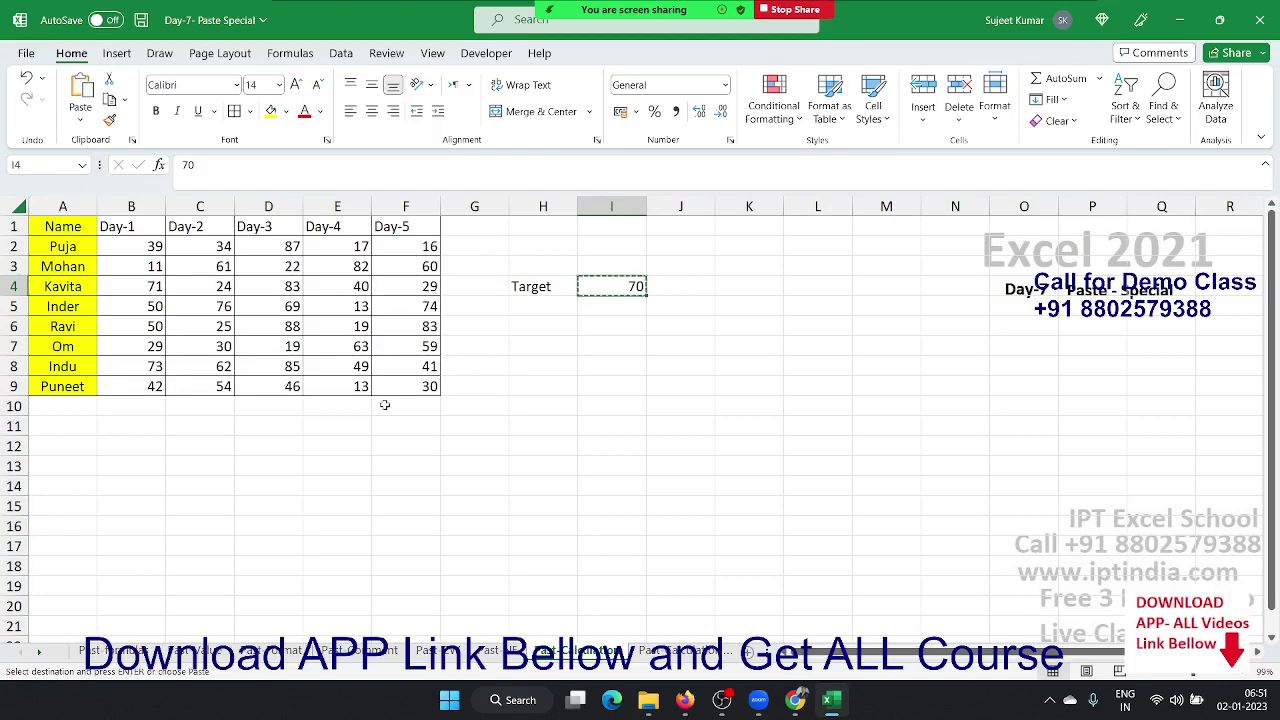
# - Divide the marks B2:F9 by the copied 70 with Paste Special and format them as percentages
pyautogui.moveTo(407, 393); pyautogui.dragTo(141, 246)
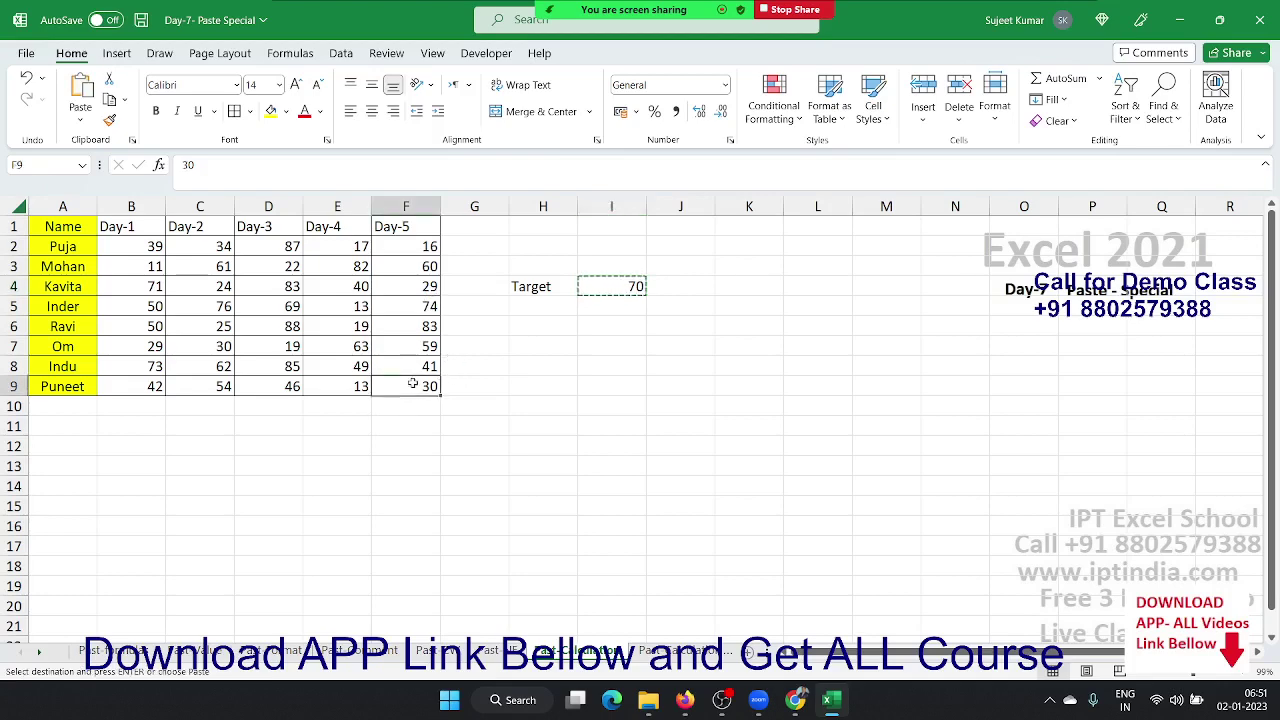
pyautogui.rightClick(141, 246)
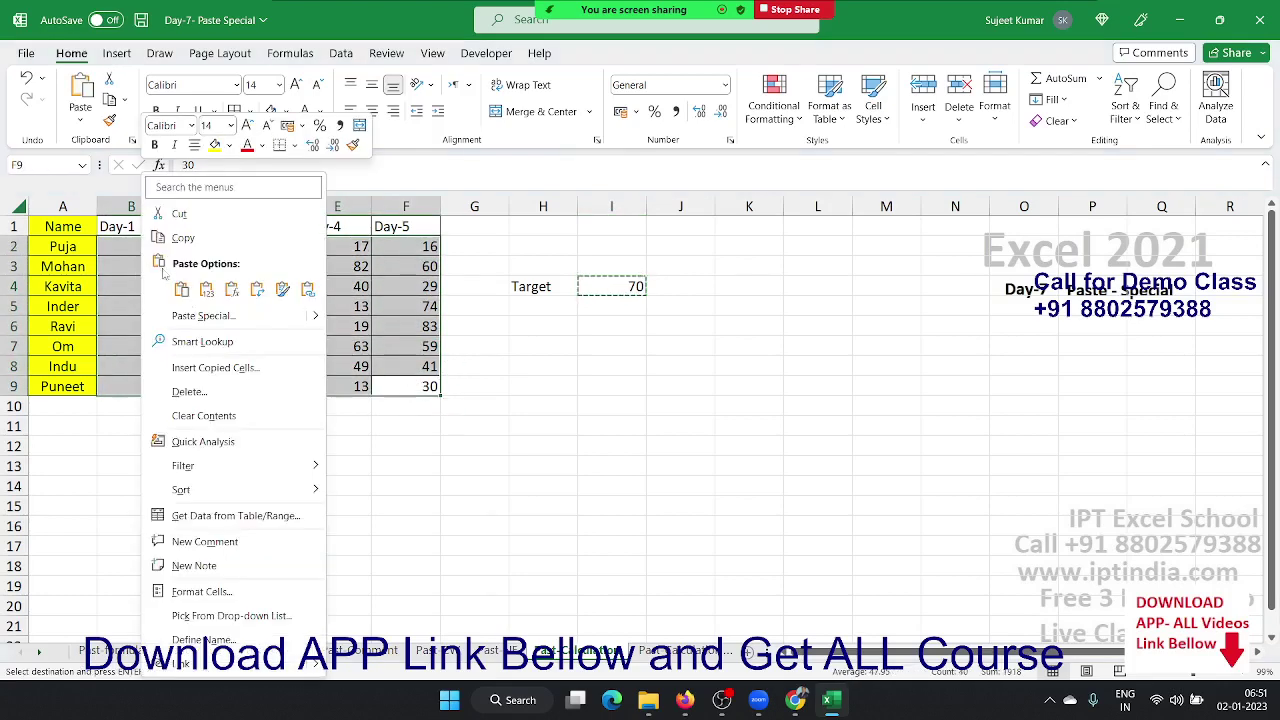
pyautogui.click(203, 320)
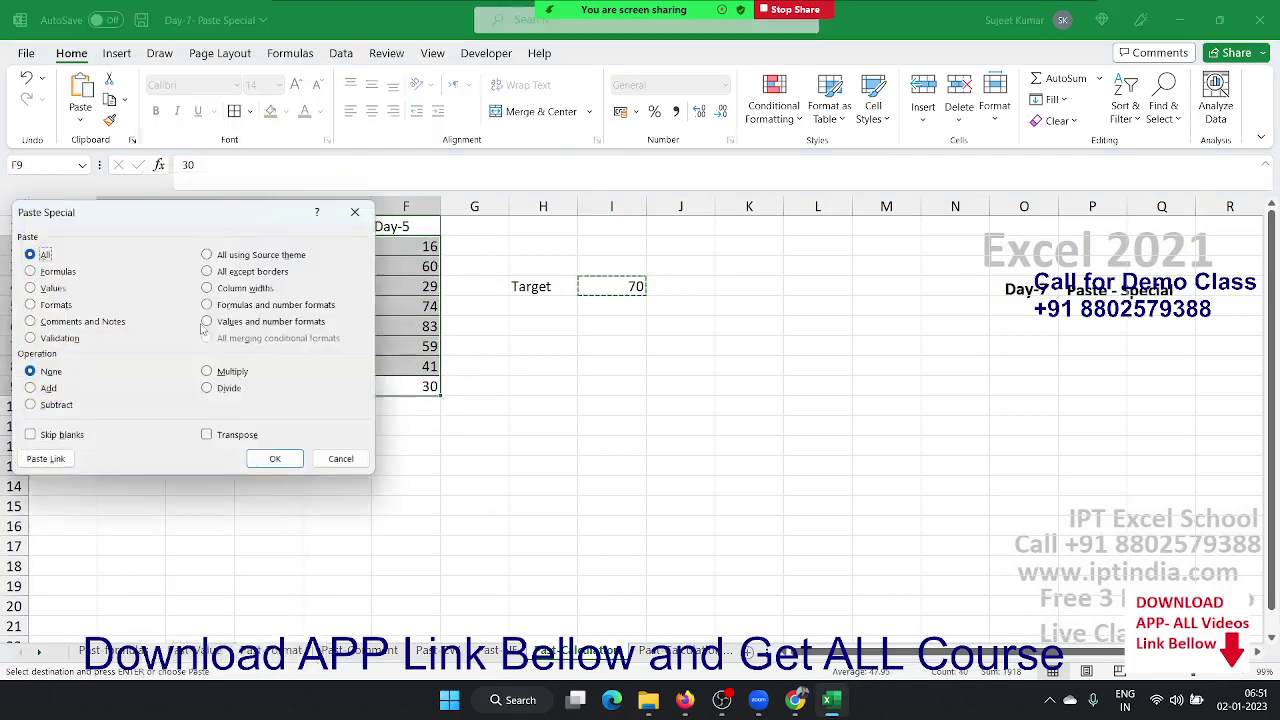
pyautogui.click(220, 392)
pyautogui.moveTo(229, 221); pyautogui.dragTo(676, 360)
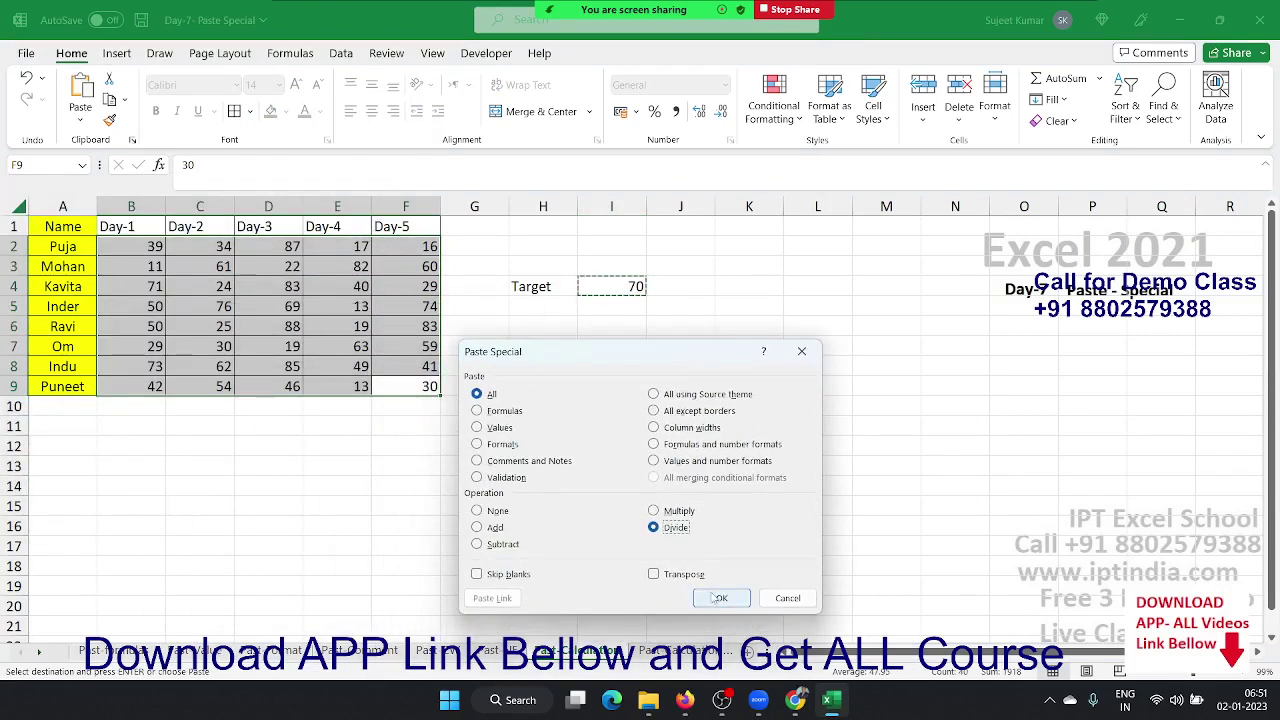
pyautogui.click(711, 593)
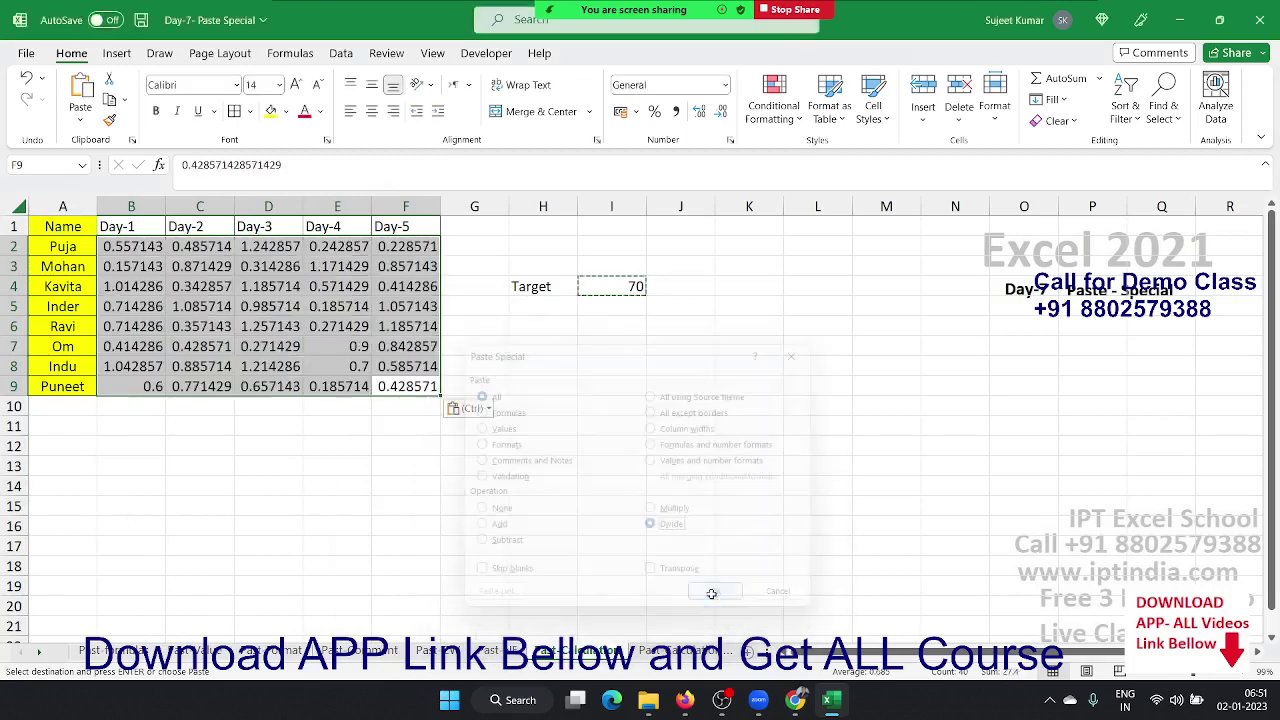
pyautogui.click(655, 112)
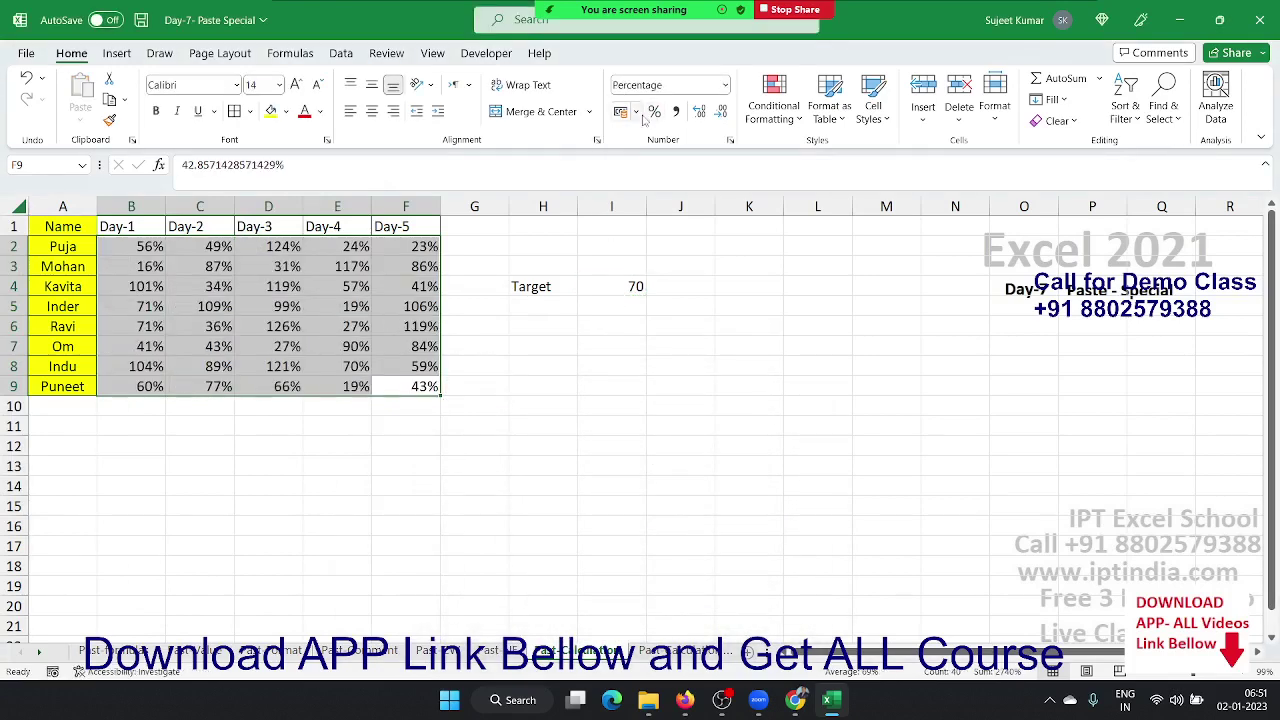
pyautogui.click(582, 390)
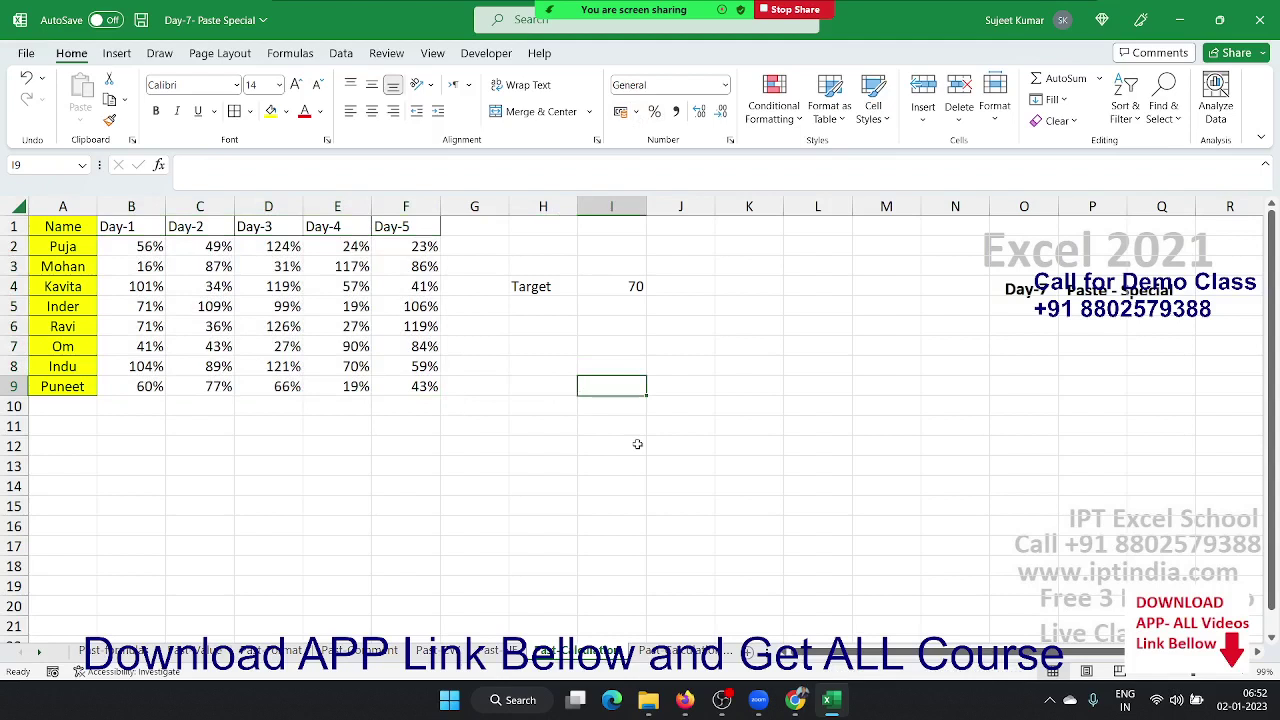
# - Enter 20% in cell I9, then clear it again
pyautogui.write('20%')
pyautogui.press('Tab')
pyautogui.press('Tab')
pyautogui.write('3')
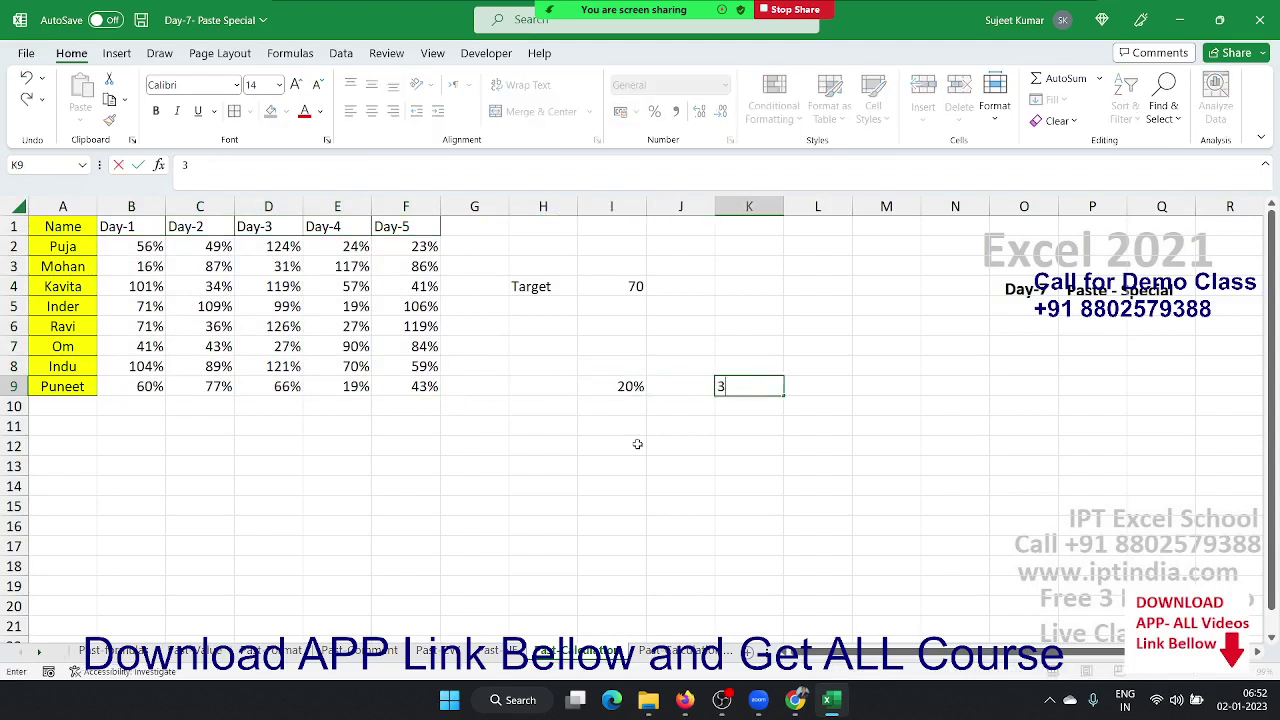
pyautogui.press('Escape')
pyautogui.press('Left')
pyautogui.press('Left')
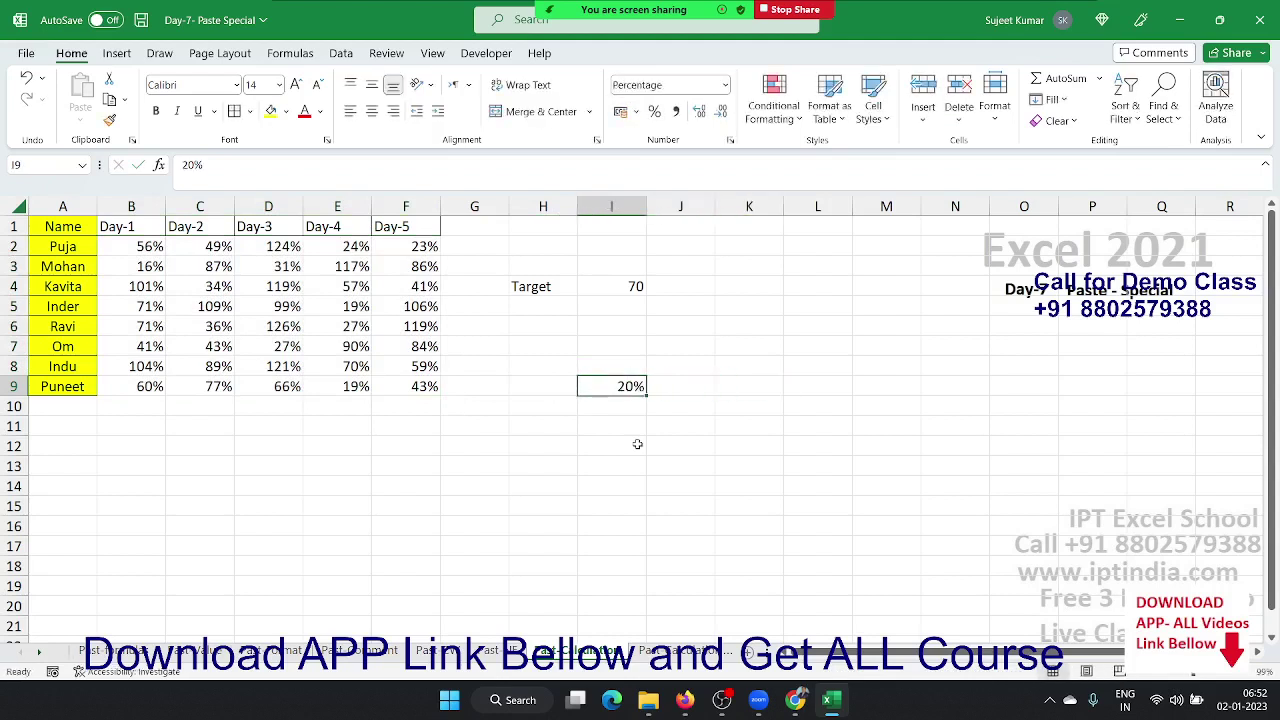
pyautogui.press('Delete')
pyautogui.write('20%')
pyautogui.press('Tab')
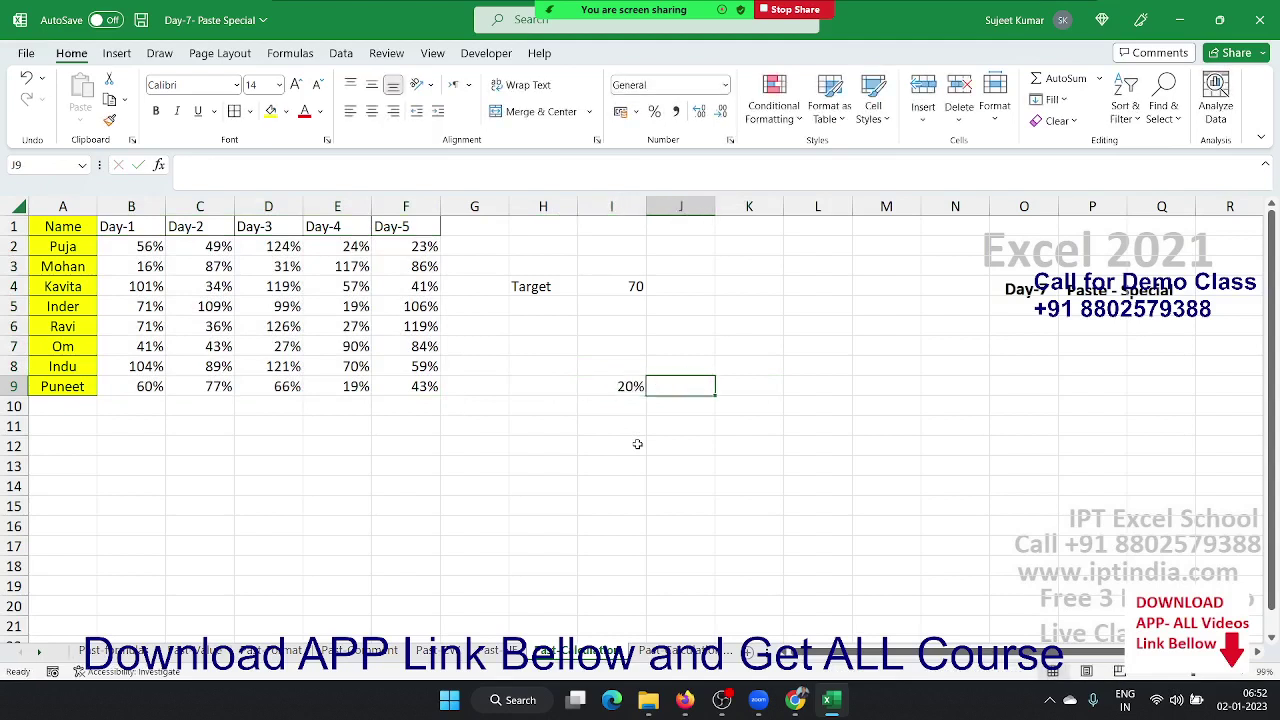
pyautogui.press('Left')
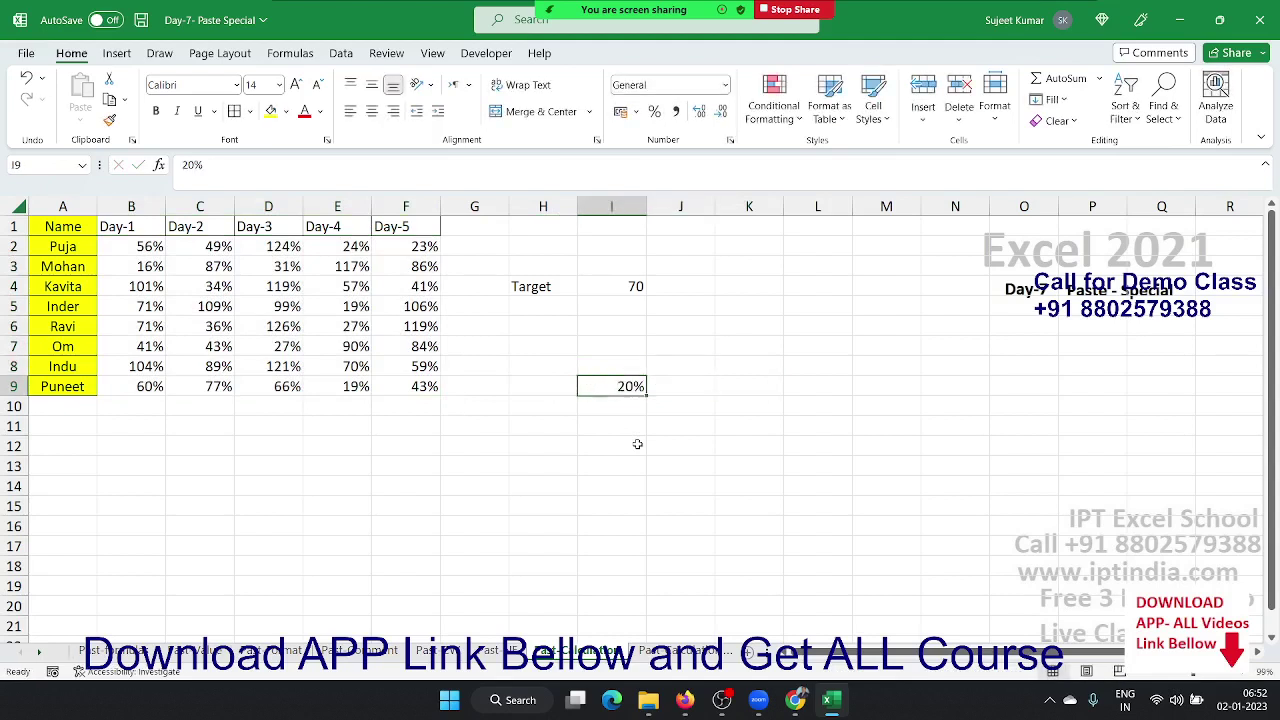
pyautogui.press('Delete')
pyautogui.press('Down')
pyautogui.press('Down')
# - Put 20 in I11 and 30 in L11, then copy the 20
pyautogui.write('20')
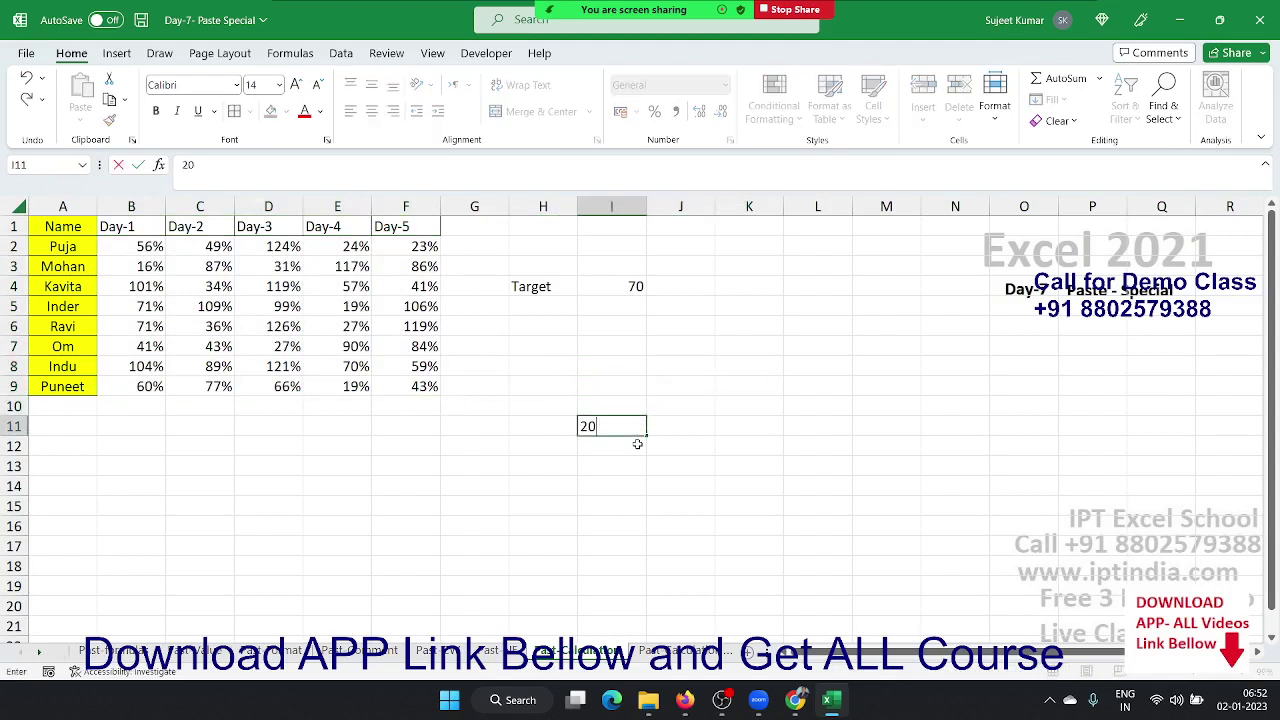
pyautogui.press('Tab')
pyautogui.press('Right')
pyautogui.press('Right')
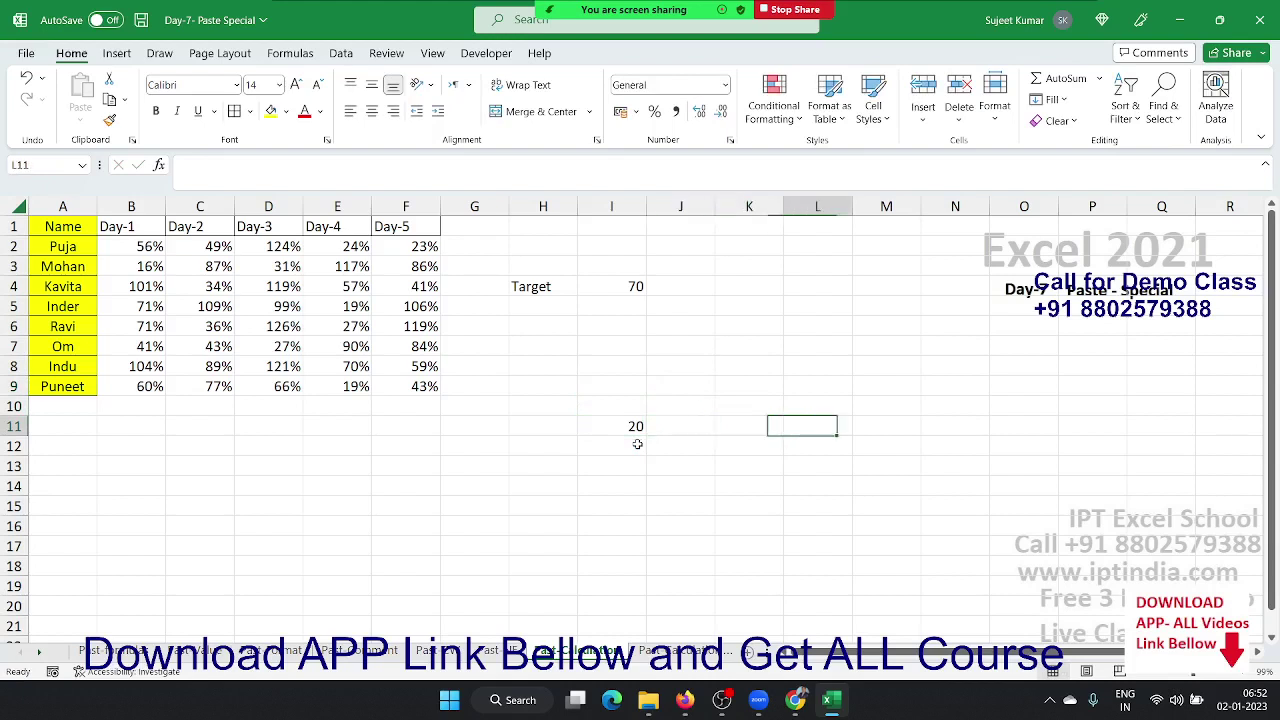
pyautogui.write('30')
pyautogui.press('Left')
pyautogui.press('Left')
pyautogui.press('Left')
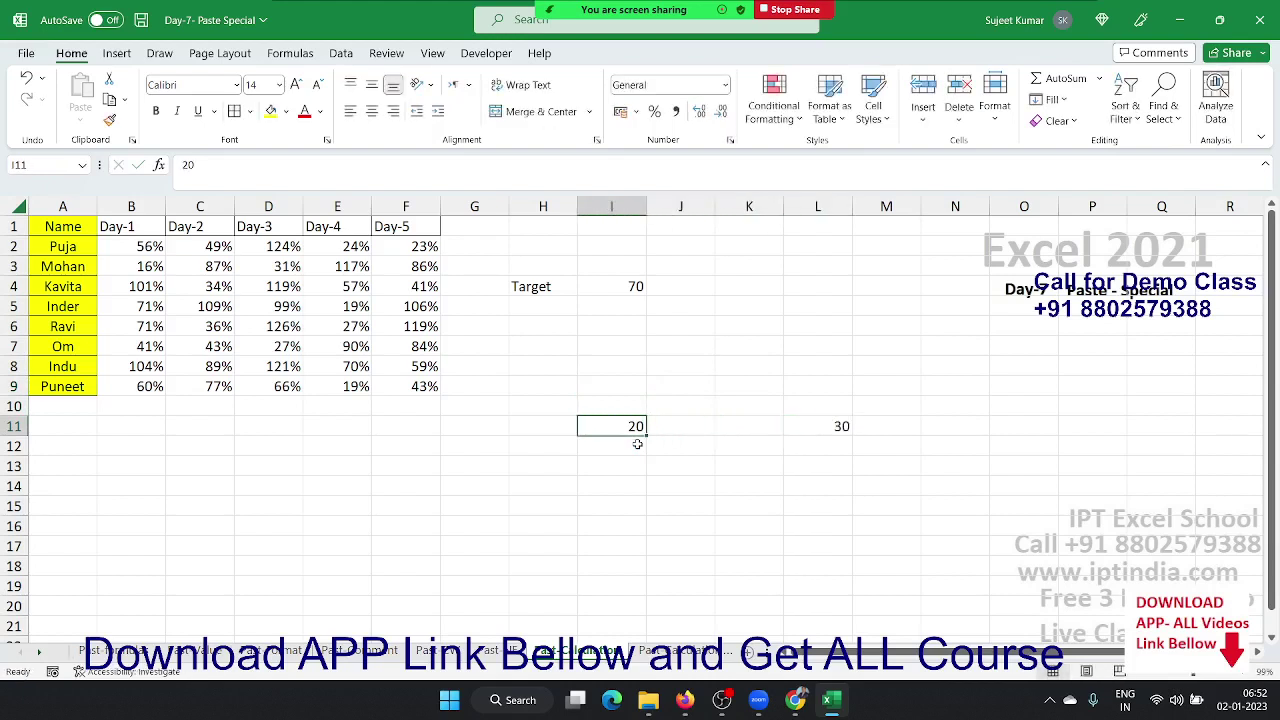
pyautogui.hotkey('ctrl', 'c')
pyautogui.press('Right')
pyautogui.press('Right')
pyautogui.press('Right')
pyautogui.hotkey('ctrl', 'v')
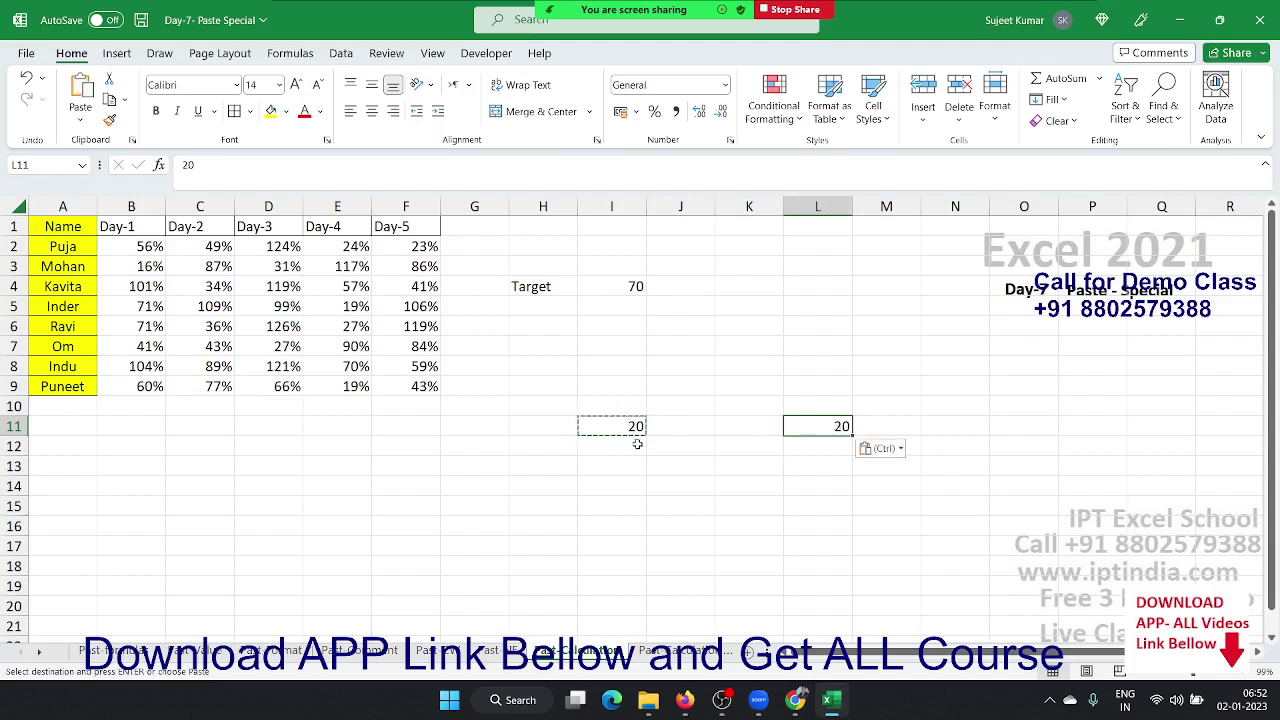
pyautogui.press('Escape')
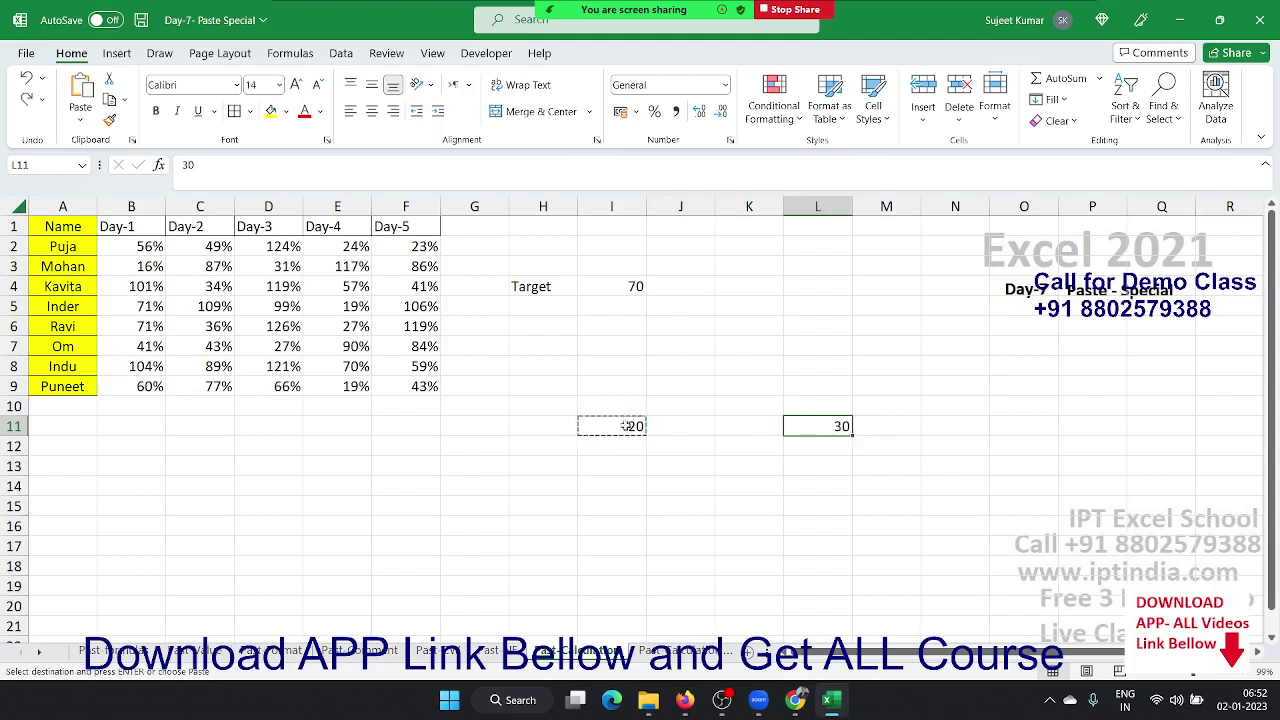
# - Paste Special Add the copied 20 into L11, making it 50
pyautogui.rightClick(838, 432)
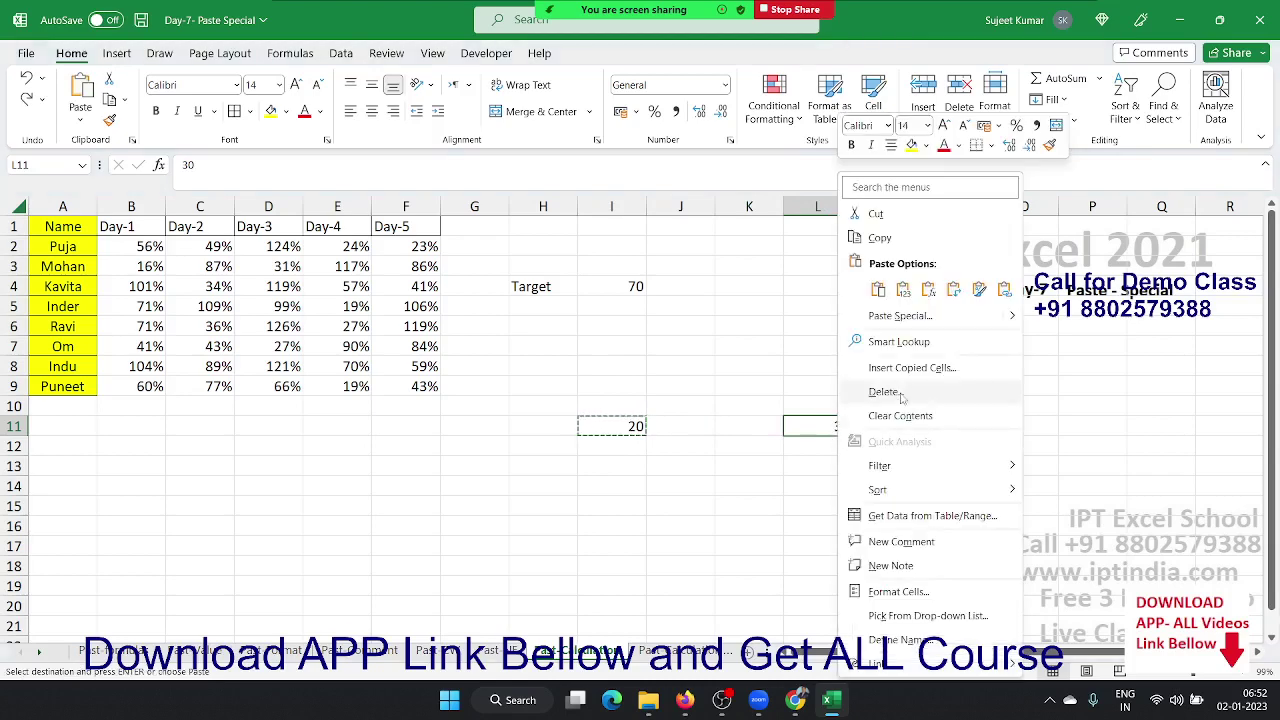
pyautogui.click(900, 315)
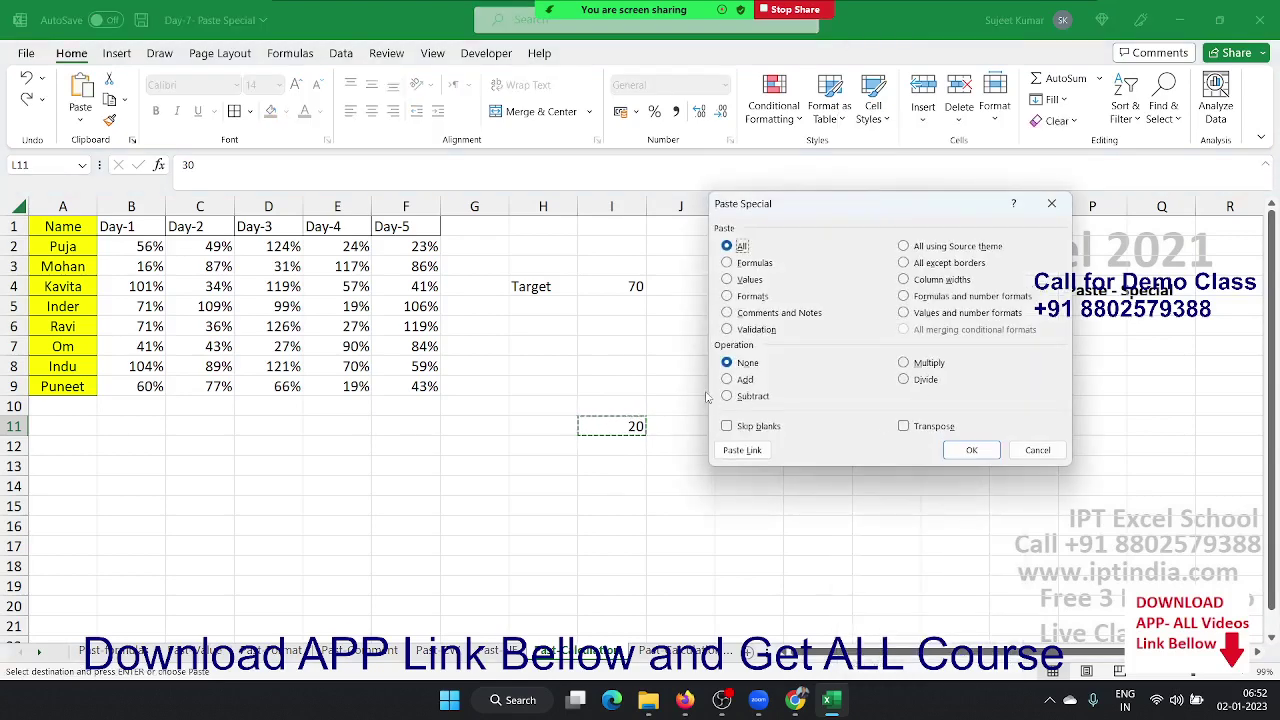
pyautogui.click(742, 380)
pyautogui.moveTo(760, 207); pyautogui.dragTo(204, 172)
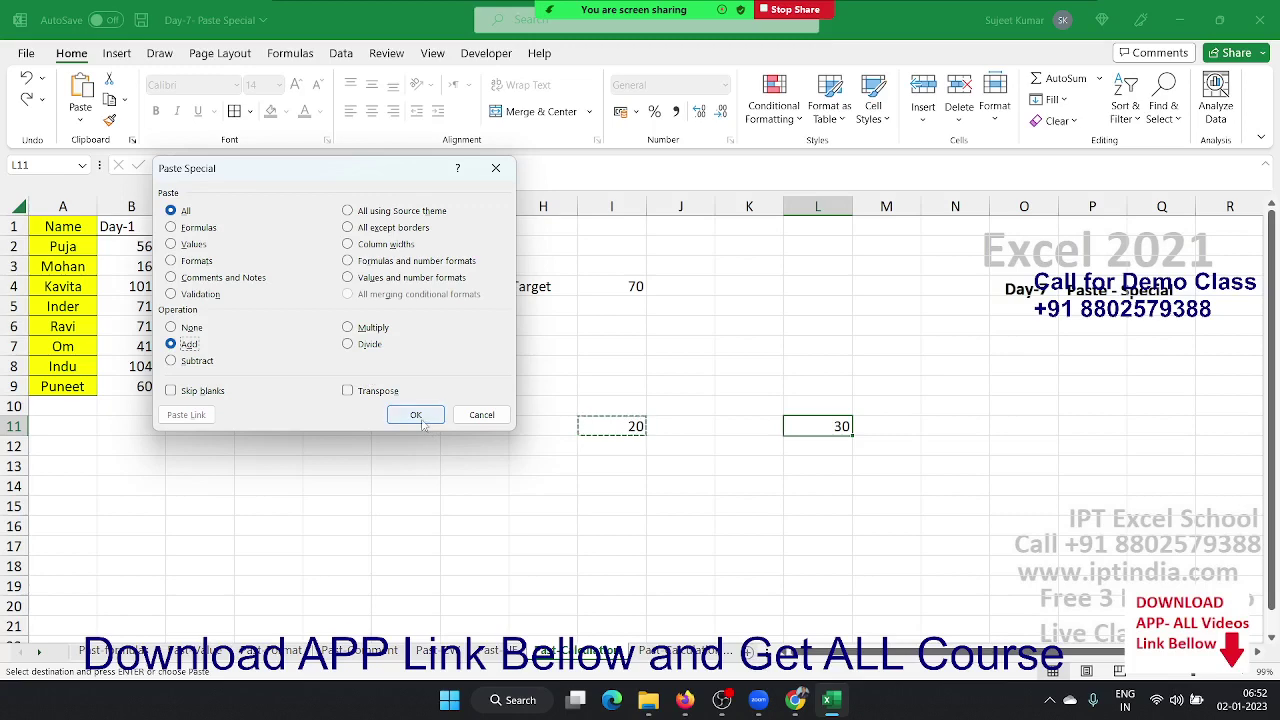
pyautogui.click(417, 415)
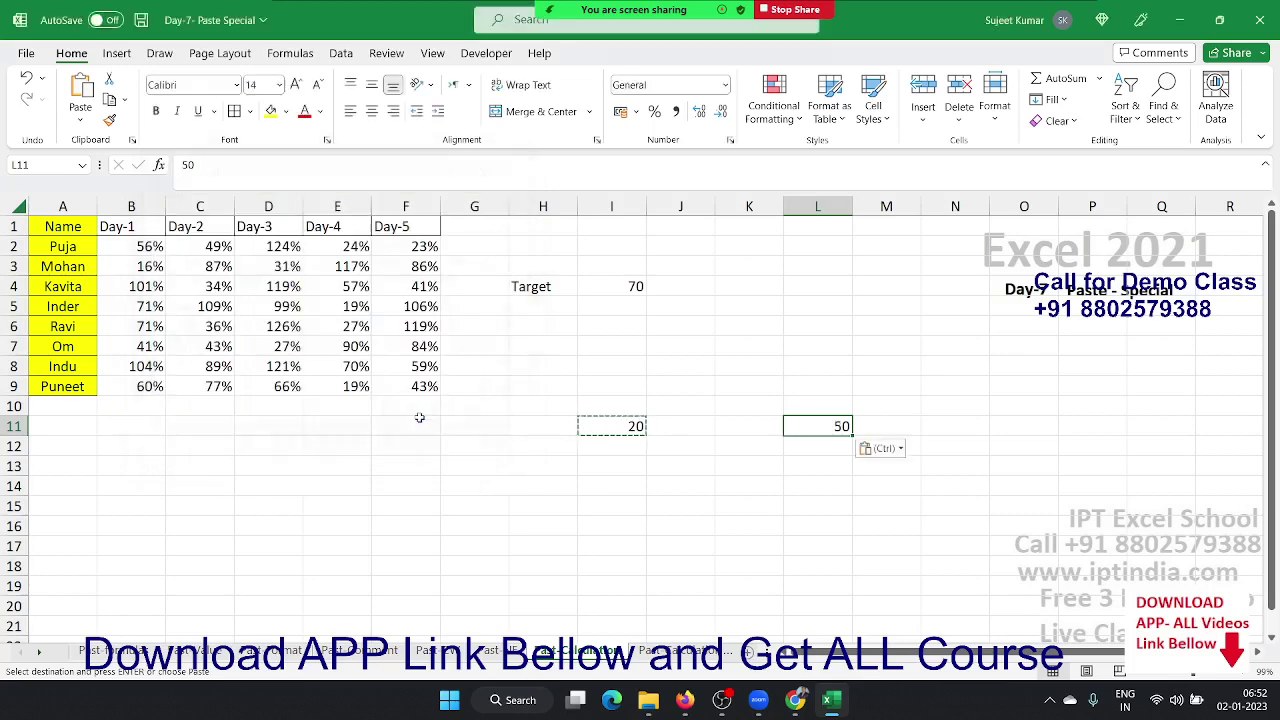
# - Paste Special Multiply L11 by the copied 20, turning it into 1000
pyautogui.rightClick(806, 428)
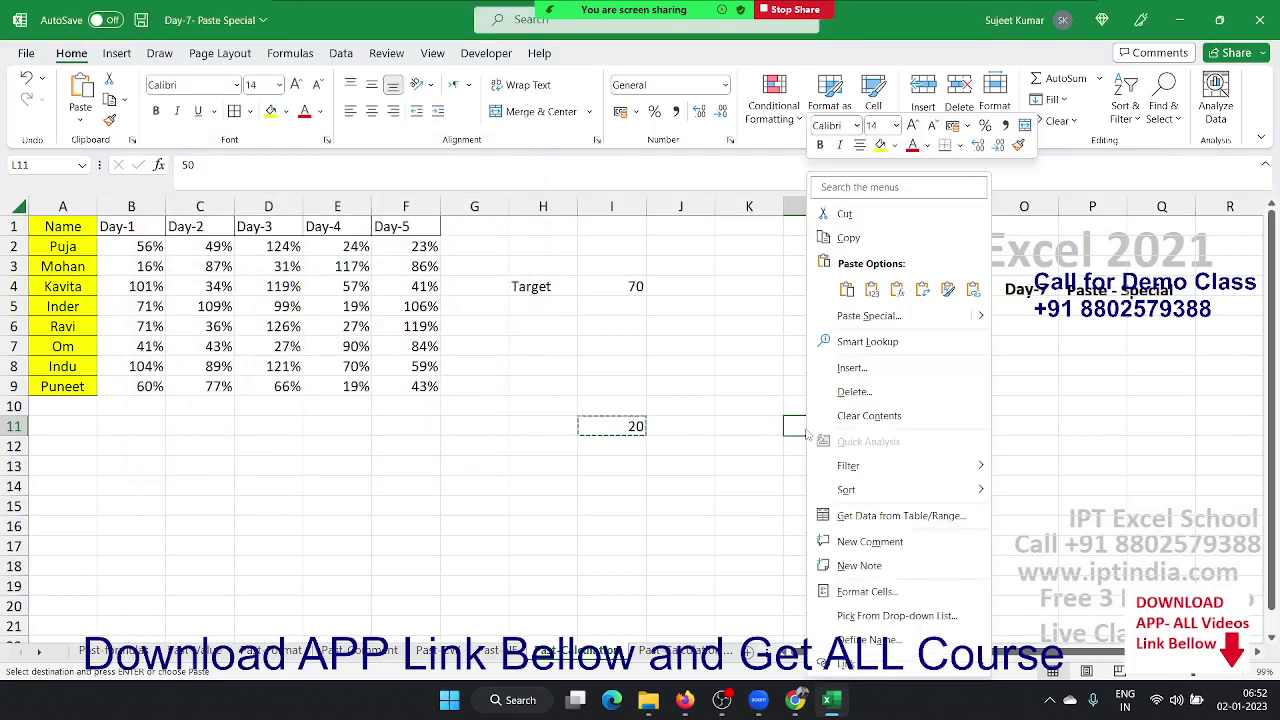
pyautogui.click(850, 315)
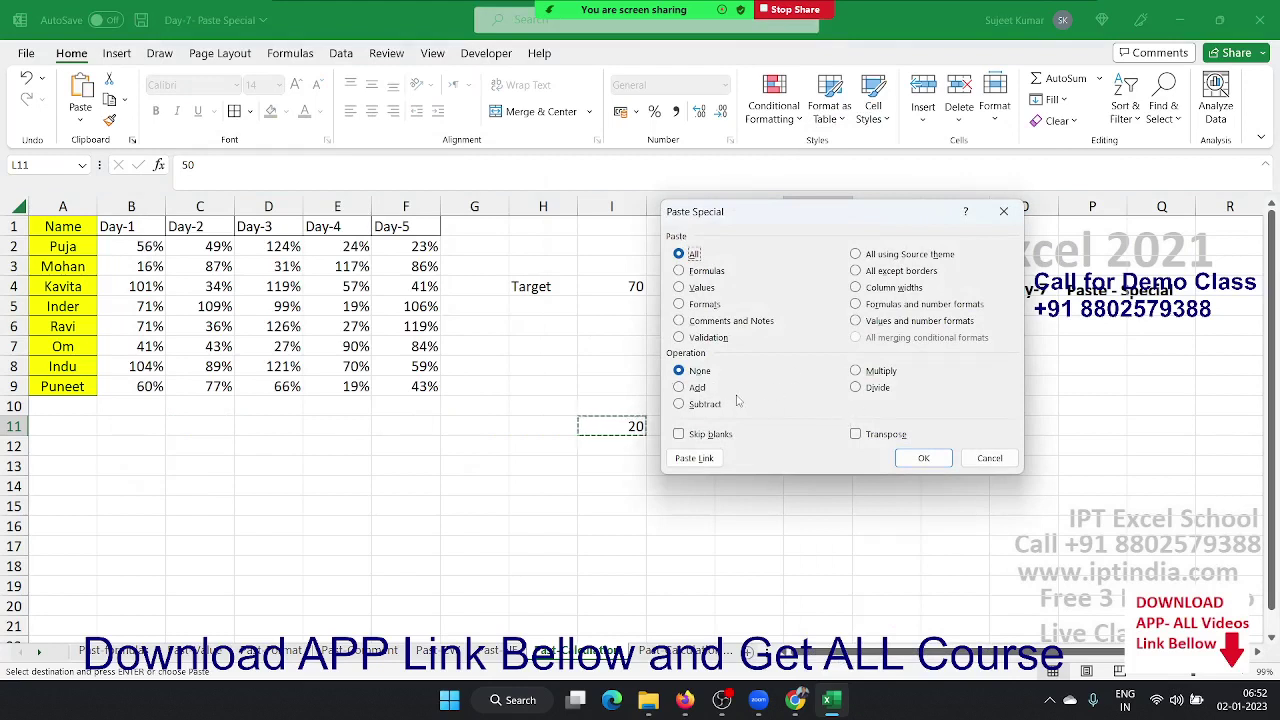
pyautogui.click(876, 376)
pyautogui.click(923, 457)
pyautogui.click(620, 283)
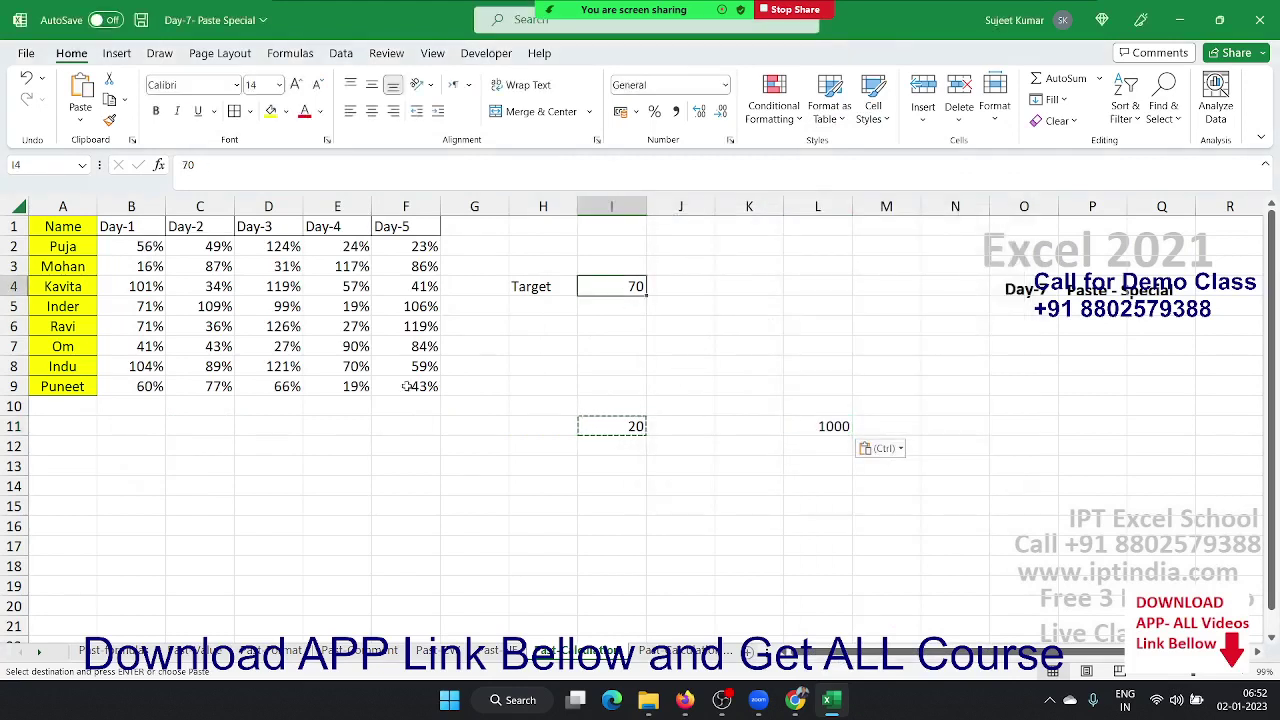
pyautogui.moveTo(410, 390); pyautogui.dragTo(141, 248)
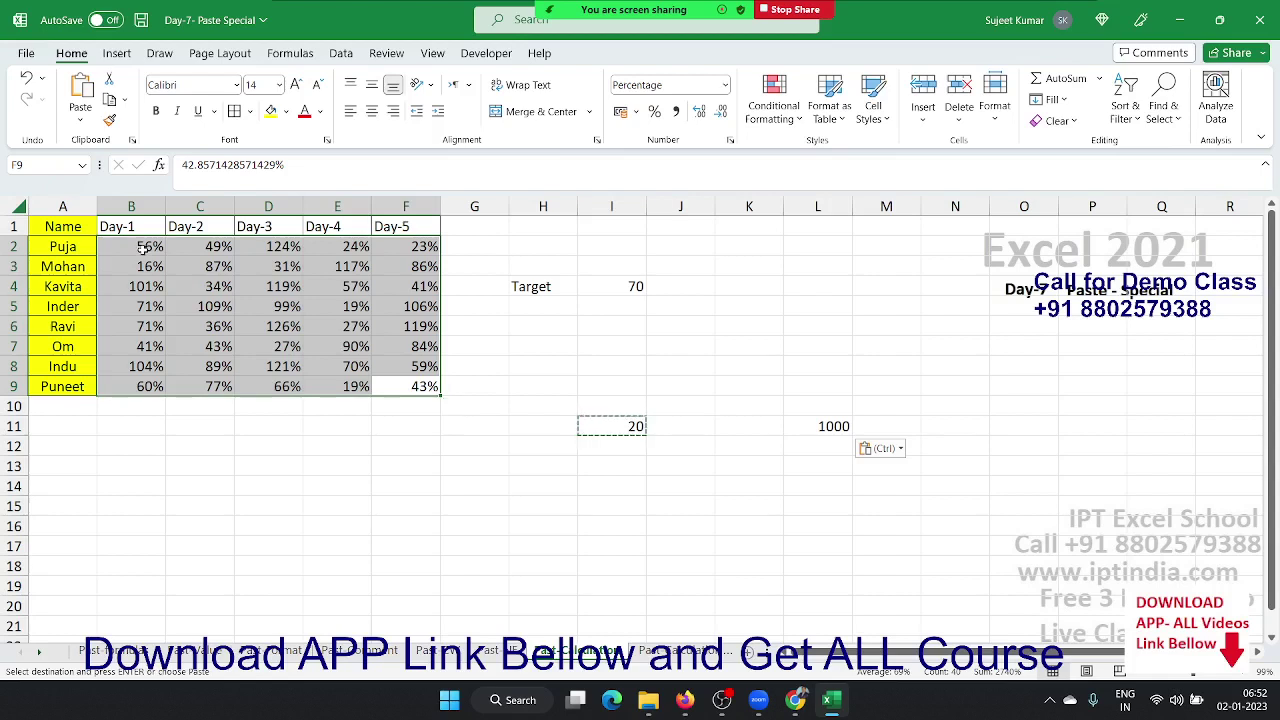
pyautogui.click(240, 112)
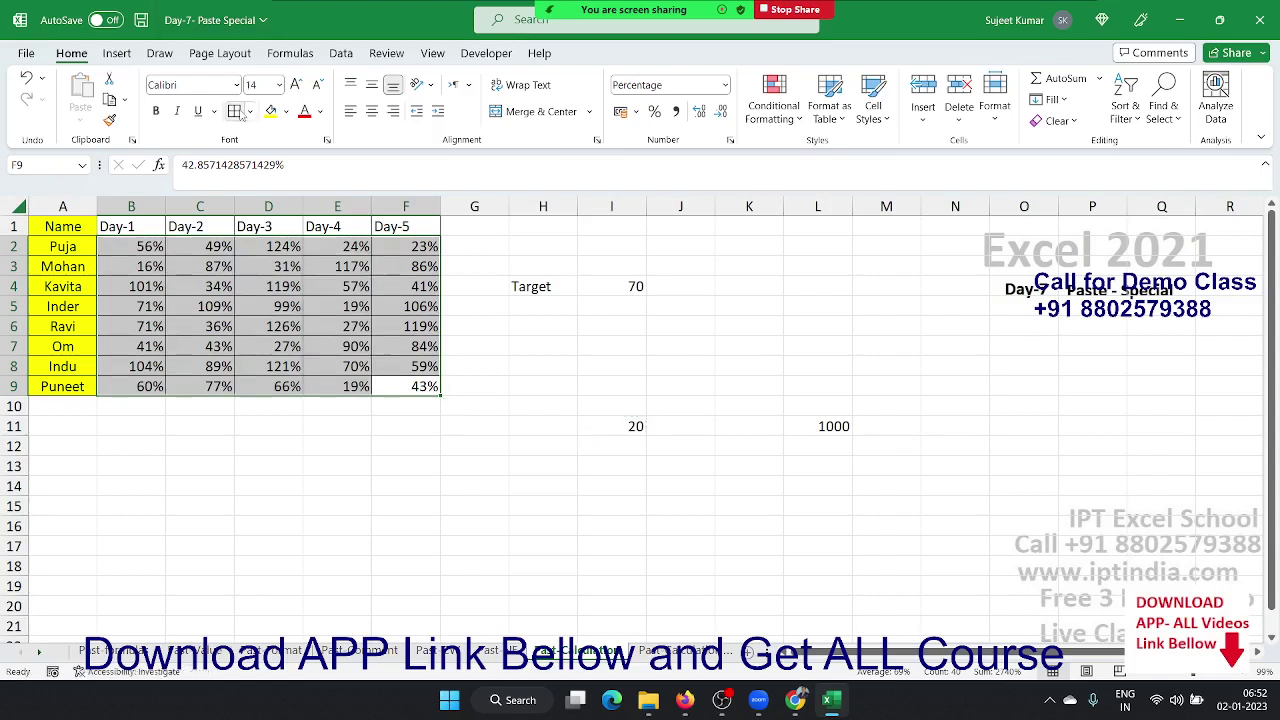
# - On the next sheet, enter =RANDBETWEEN(10,90) in cell B2
pyautogui.hotkey('ctrl', 'pagedown')
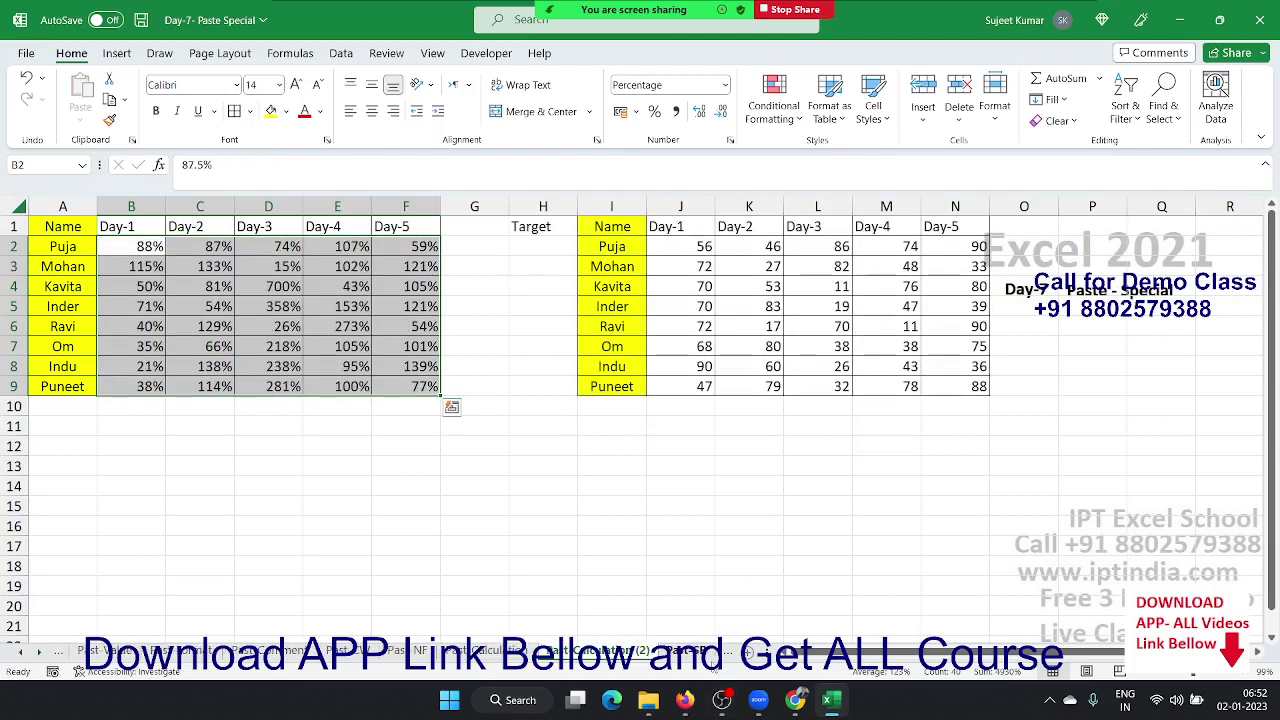
pyautogui.click(677, 506)
pyautogui.click(688, 272)
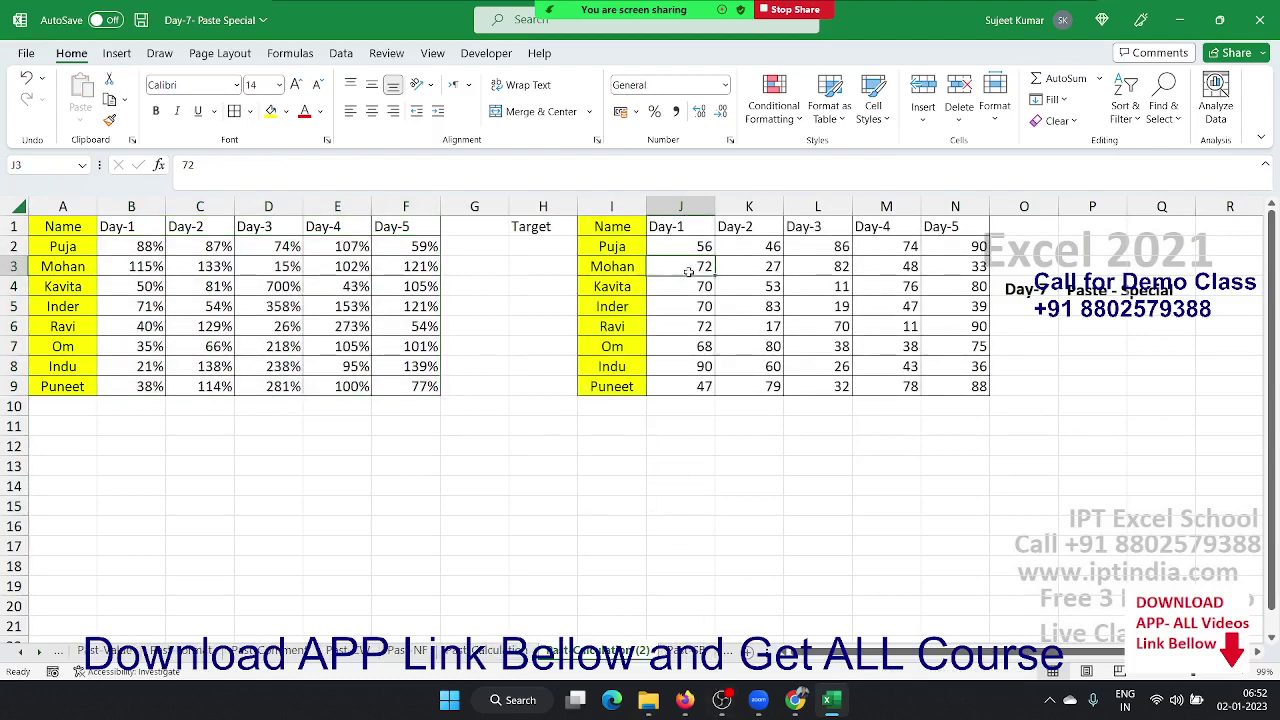
pyautogui.click(719, 249)
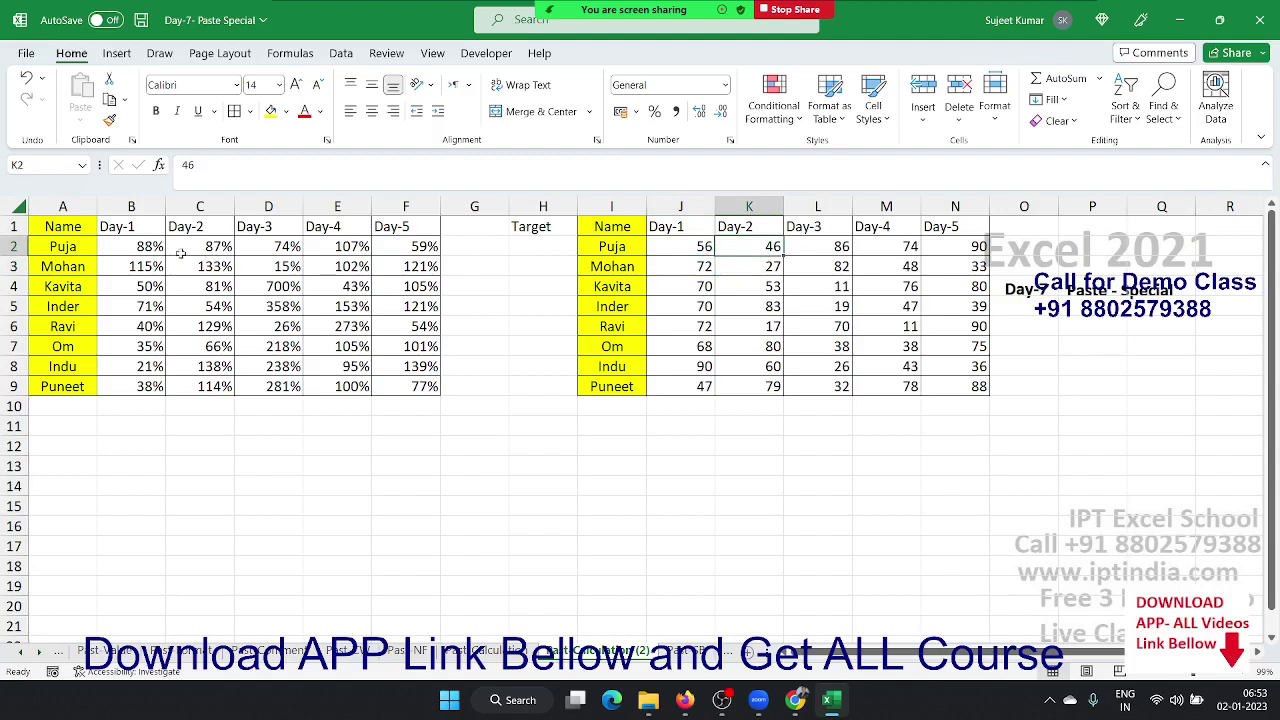
pyautogui.click(152, 245)
pyautogui.write('=r')
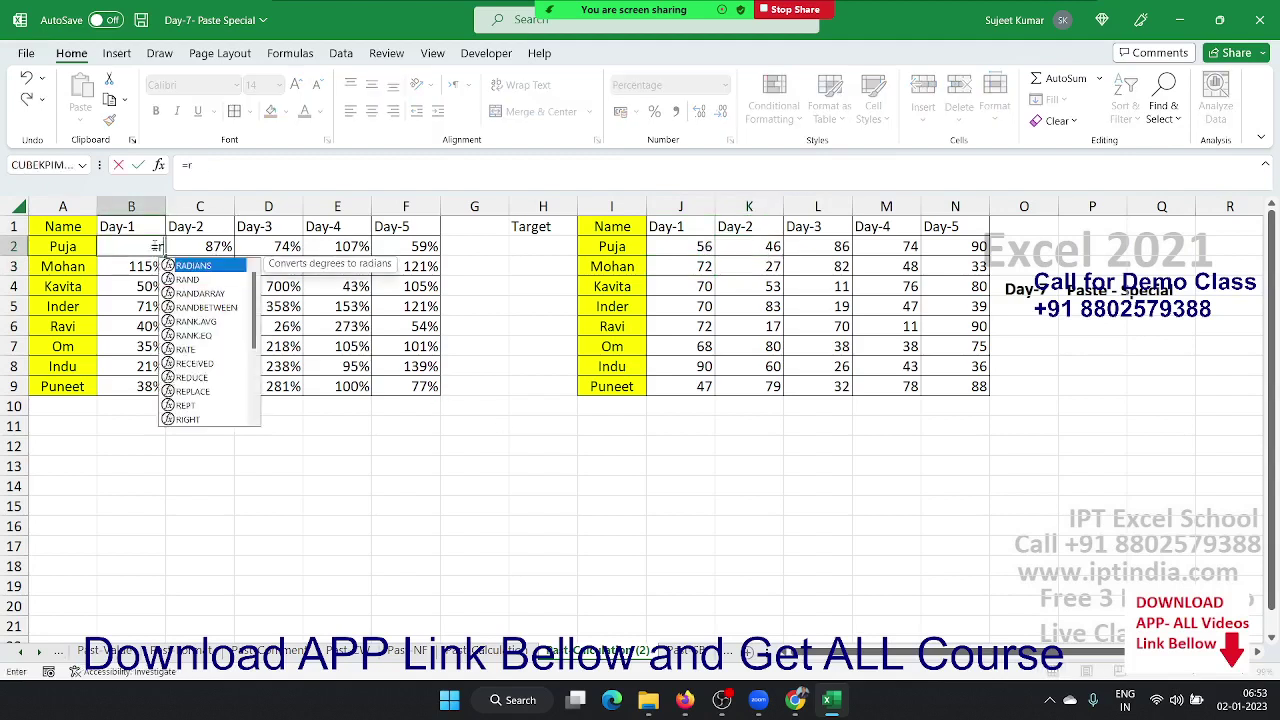
pyautogui.write('a')
pyautogui.press('Down')
pyautogui.press('Down')
pyautogui.press('Down')
pyautogui.press('Tab')
pyautogui.write('10')
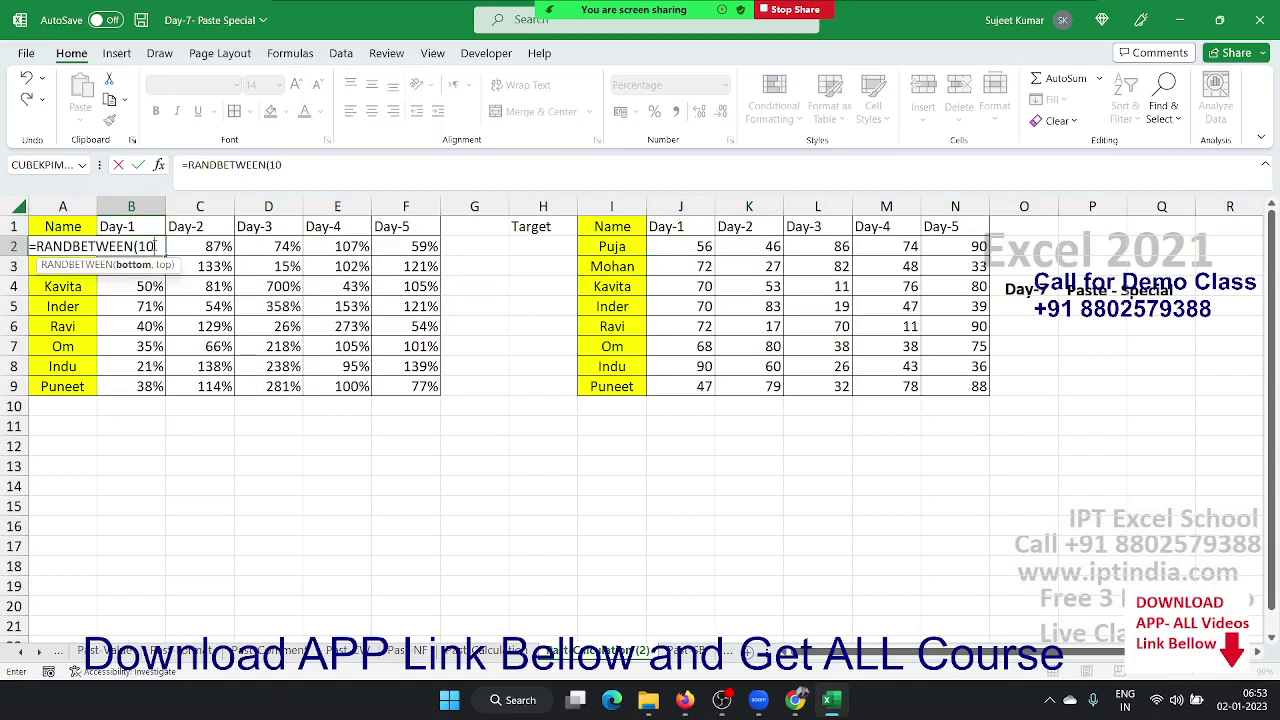
pyautogui.write(',90')
pyautogui.hotkey('ctrl', 'Return')
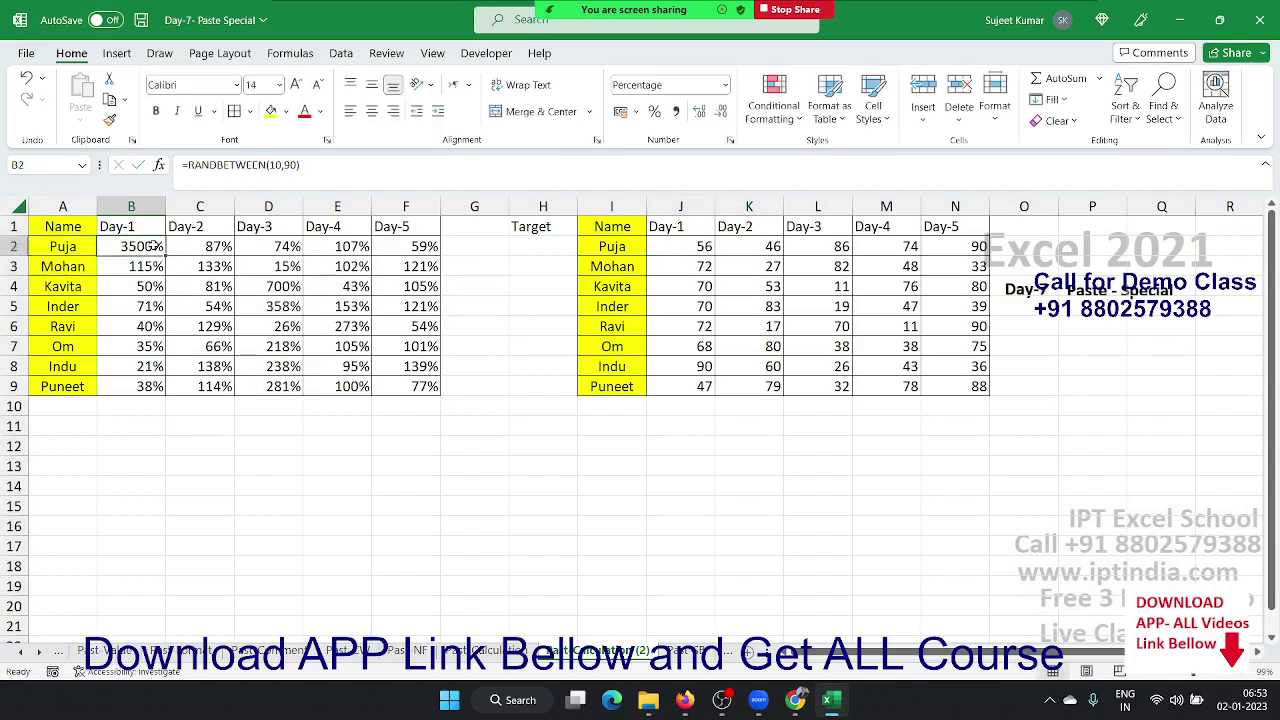
# - Fill B2:F9 with the RANDBETWEEN formula in General number format
pyautogui.press('Delete')
pyautogui.hotkey('ctrl', 'shift', 'Right')
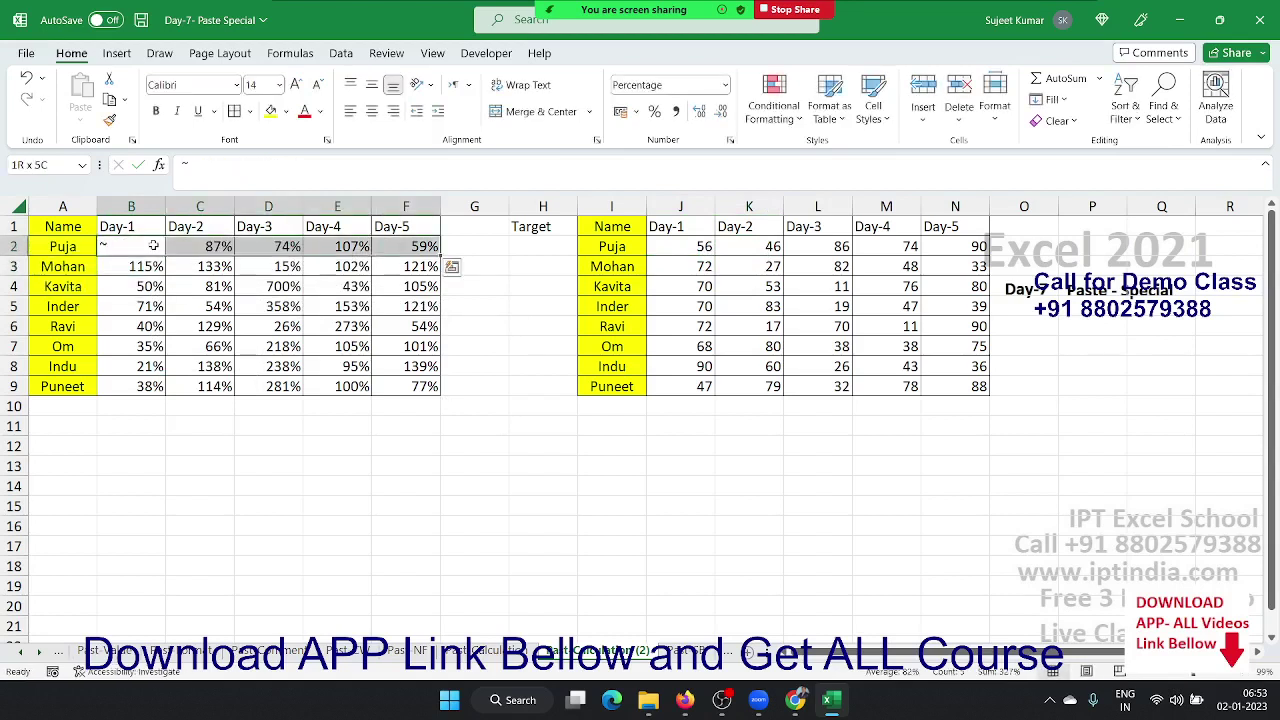
pyautogui.press('Left')
pyautogui.hotkey('ctrl', 'z')
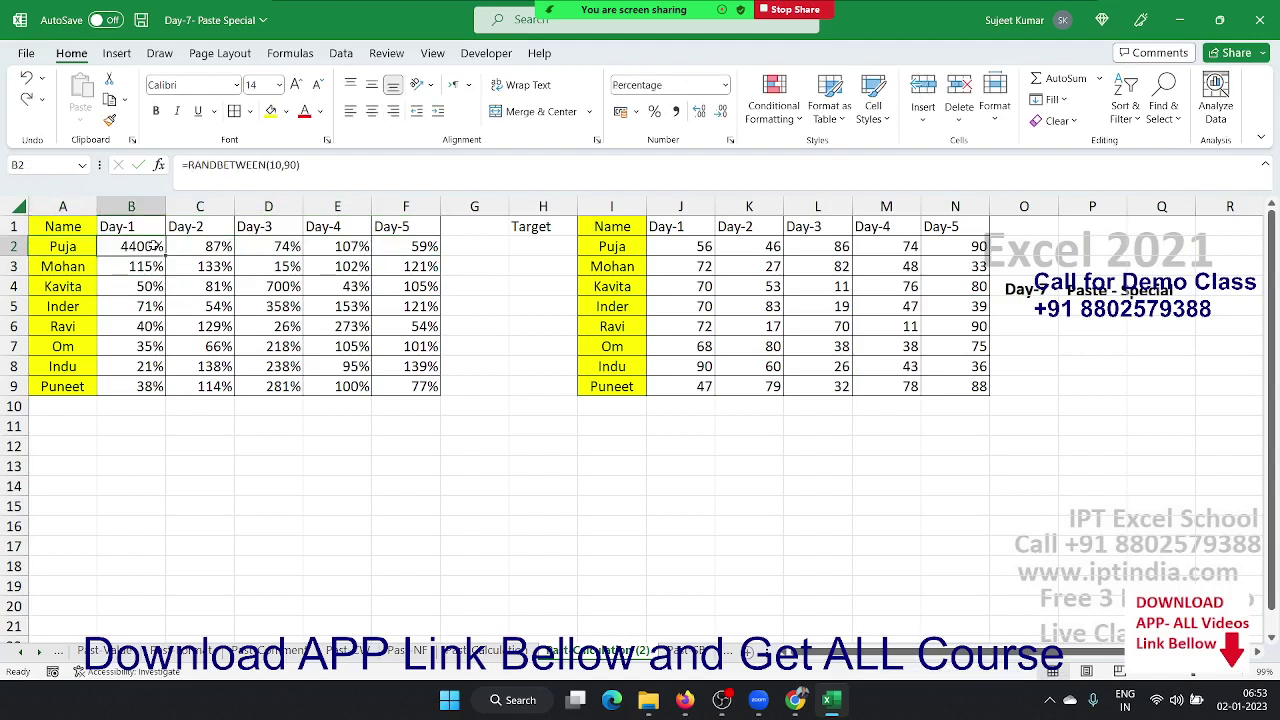
pyautogui.hotkey('ctrl', 'shift', '~')
pyautogui.hotkey('ctrl', 'shift', 'Right')
pyautogui.hotkey('ctrl', 'shift', 'Down')
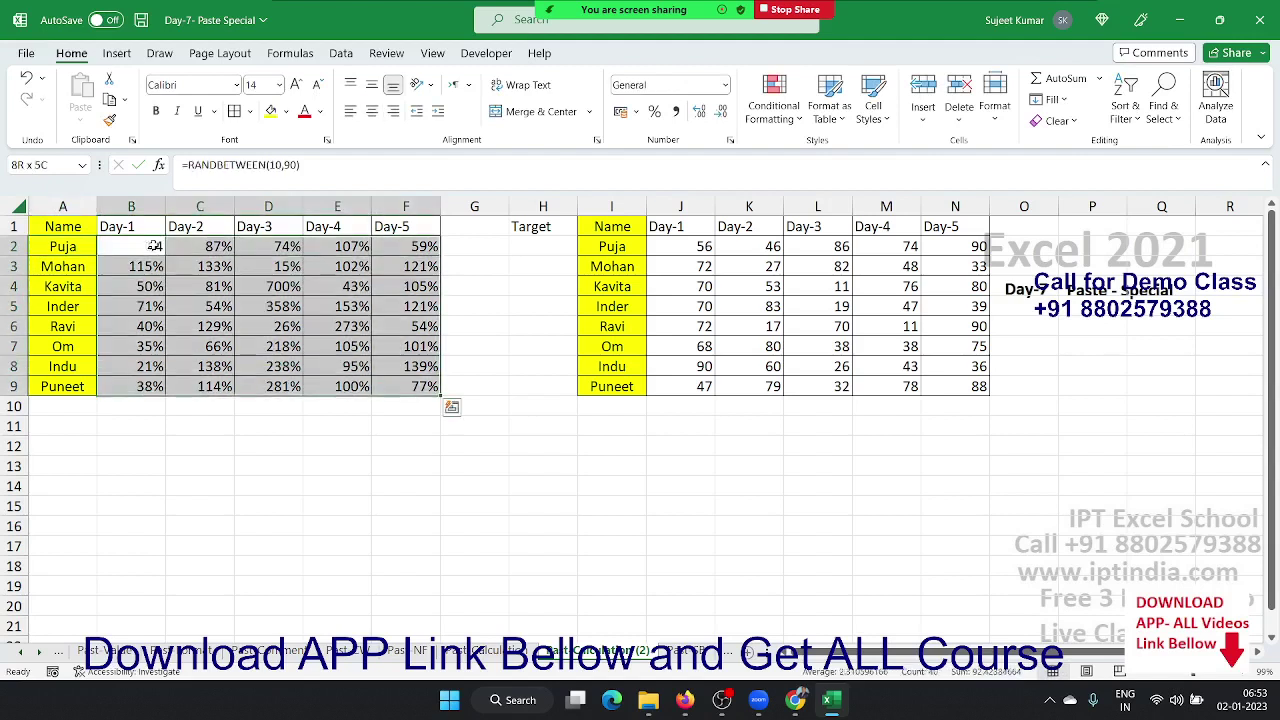
pyautogui.hotkey('ctrl', 'shift', '~')
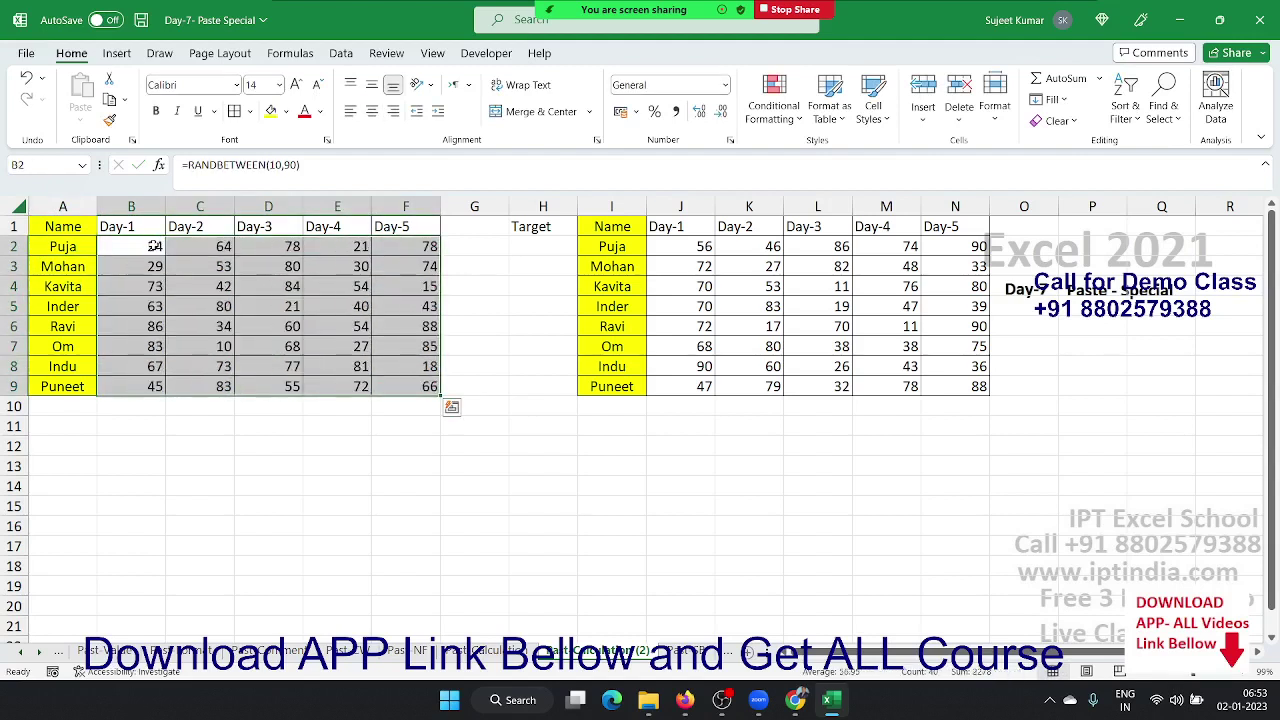
pyautogui.click(155, 246)
pyautogui.click(385, 161)
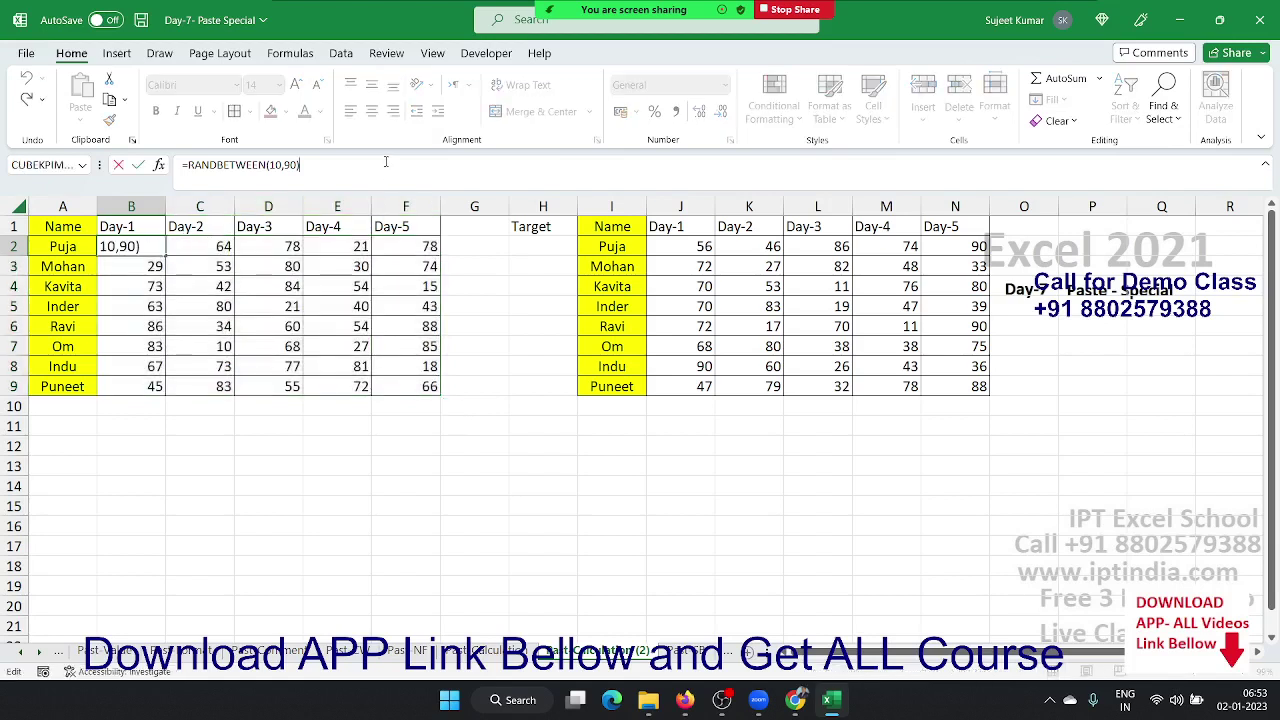
pyautogui.press('Escape')
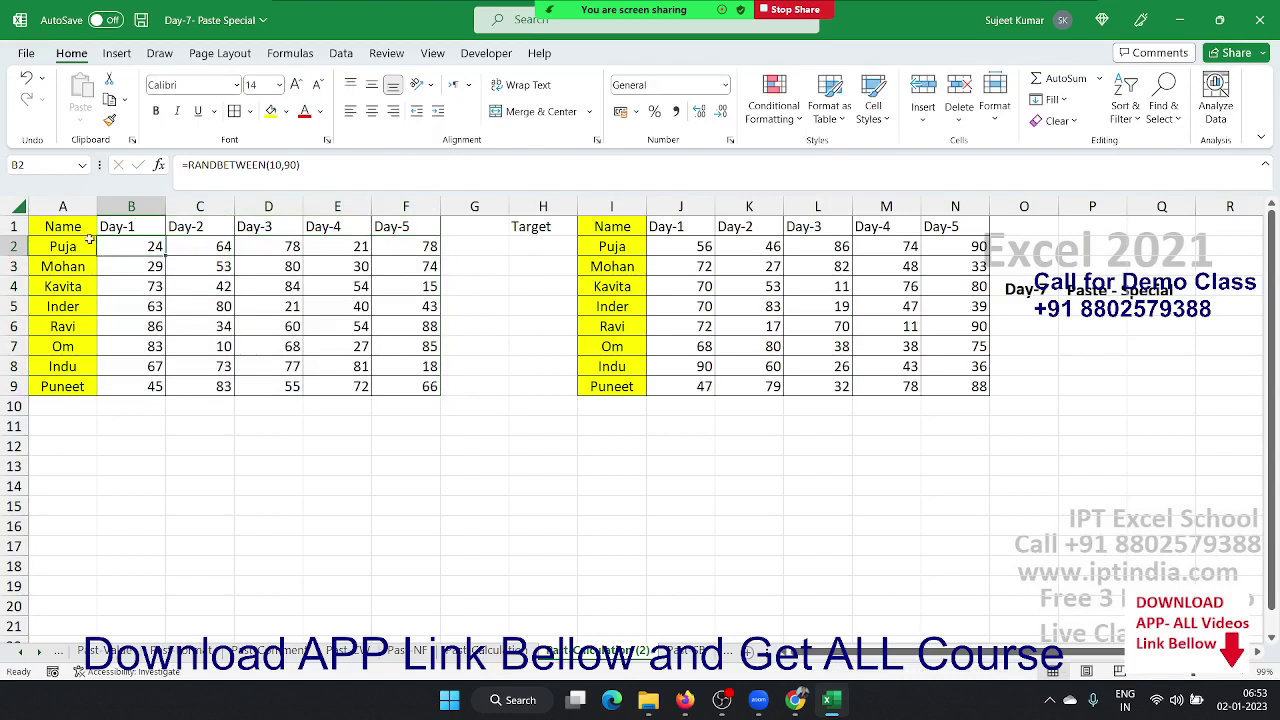
# - Copy the second table's numbers J2:N9
pyautogui.moveTo(120, 226); pyautogui.dragTo(387, 215)
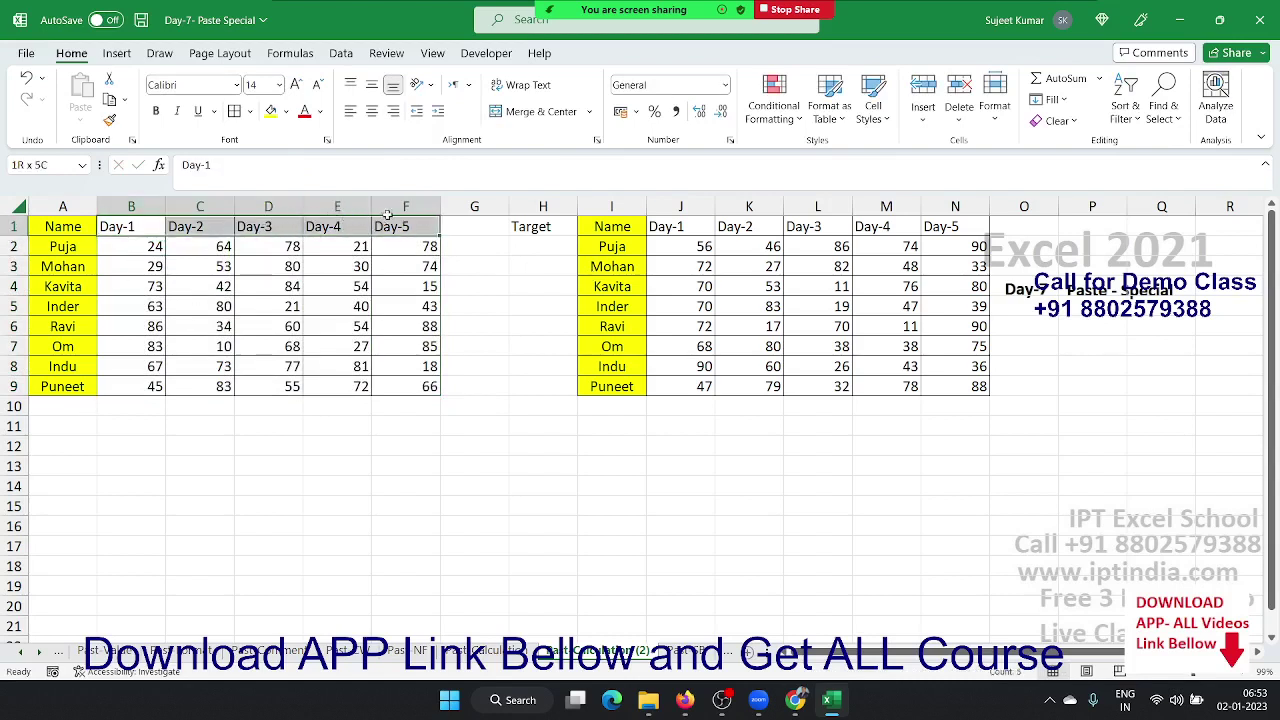
pyautogui.moveTo(660, 226); pyautogui.dragTo(943, 228)
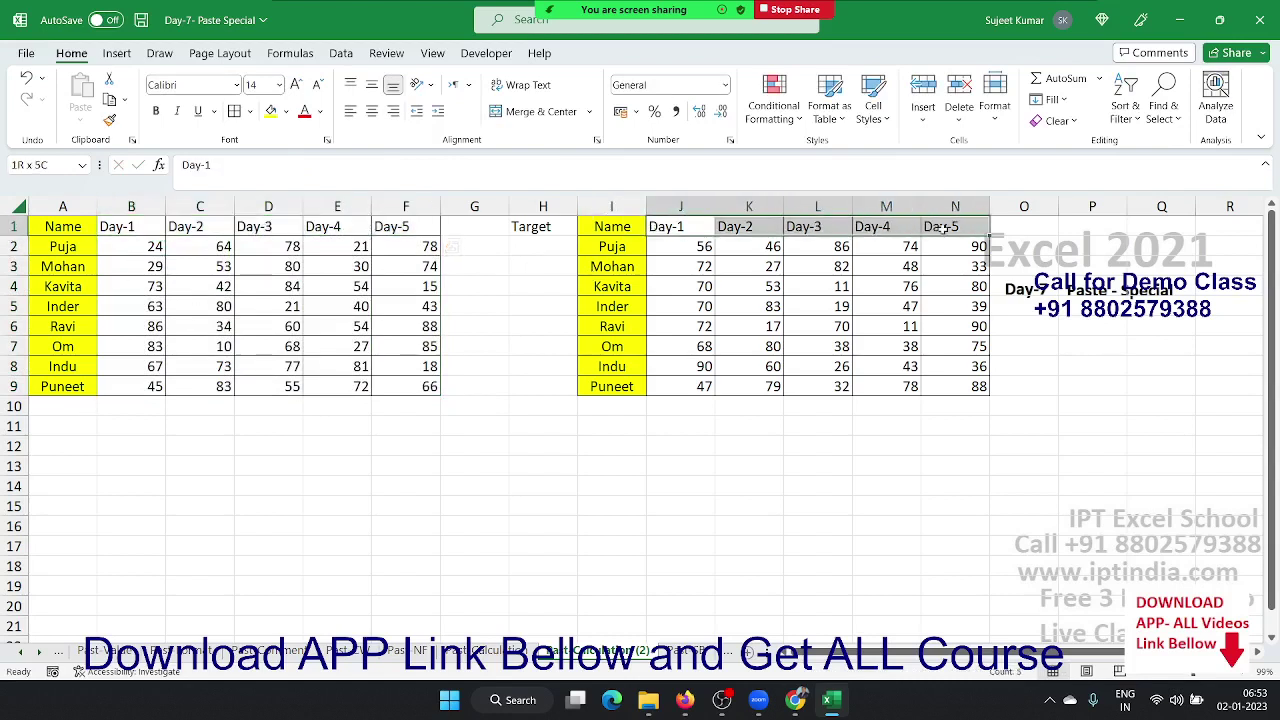
pyautogui.moveTo(686, 247); pyautogui.dragTo(960, 386)
pyautogui.hotkey('ctrl', 'c')
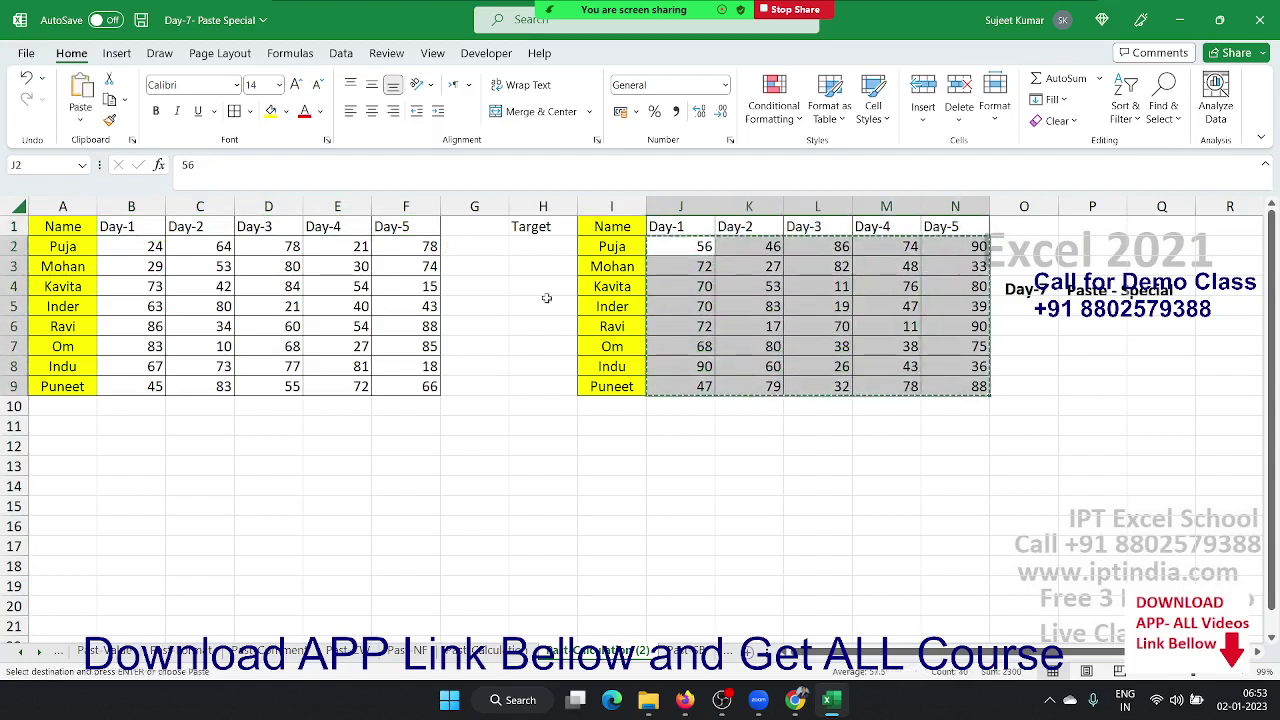
# - Divide the left table from B2 by the copied numbers using Paste Special, shown as percentages
pyautogui.click(120, 250)
pyautogui.rightClick(120, 250)
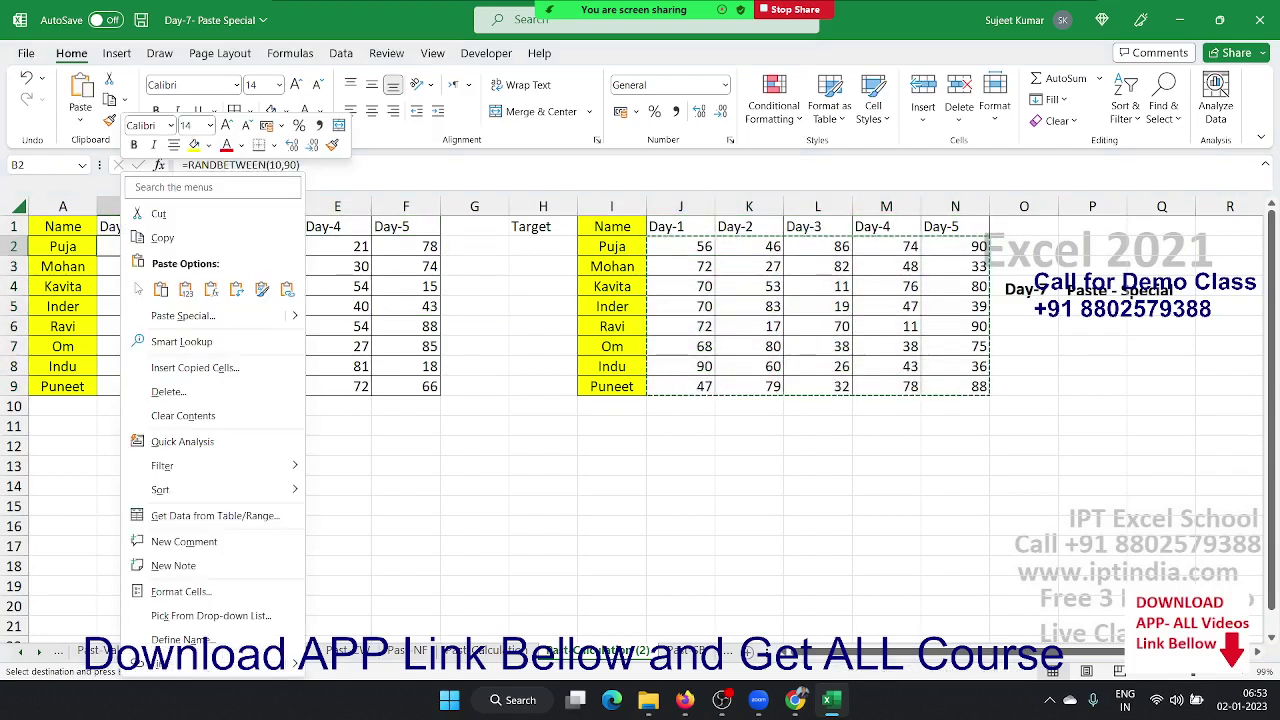
pyautogui.click(183, 315)
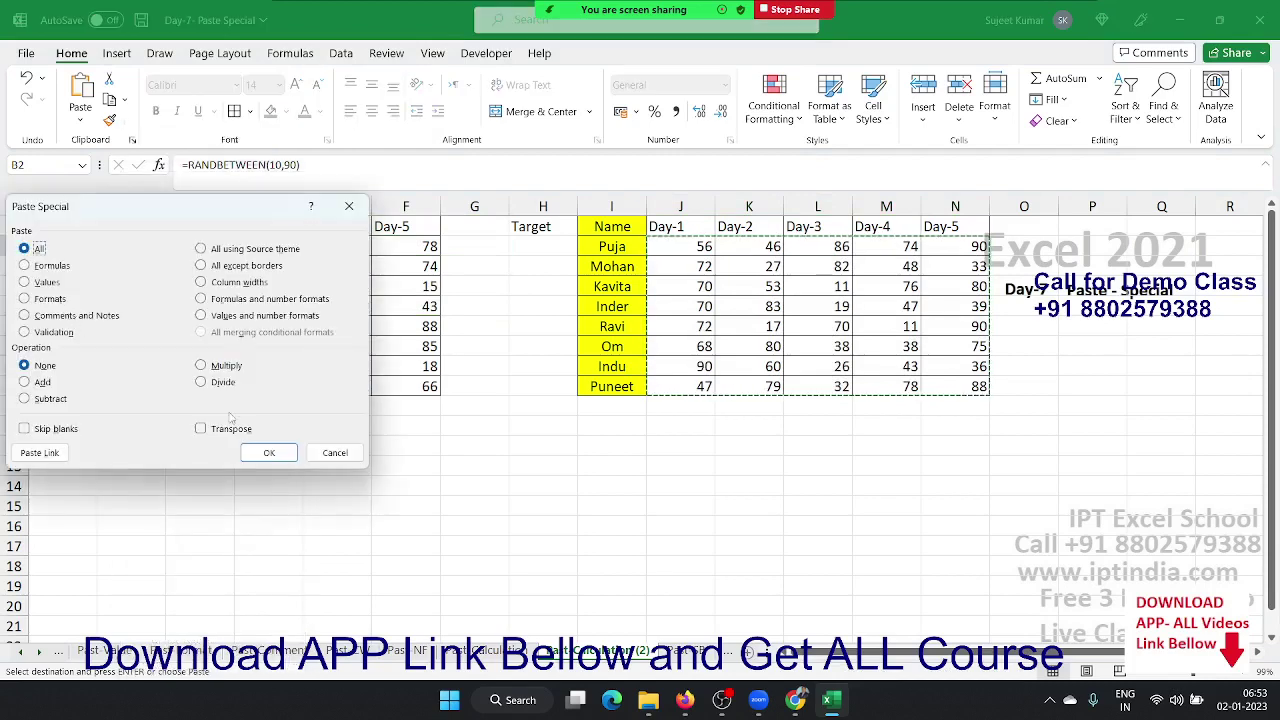
pyautogui.click(218, 382)
pyautogui.moveTo(254, 216)
pyautogui.mouseDown()
pyautogui.moveTo(309, 265)
pyautogui.moveTo(607, 355)
pyautogui.mouseUp()
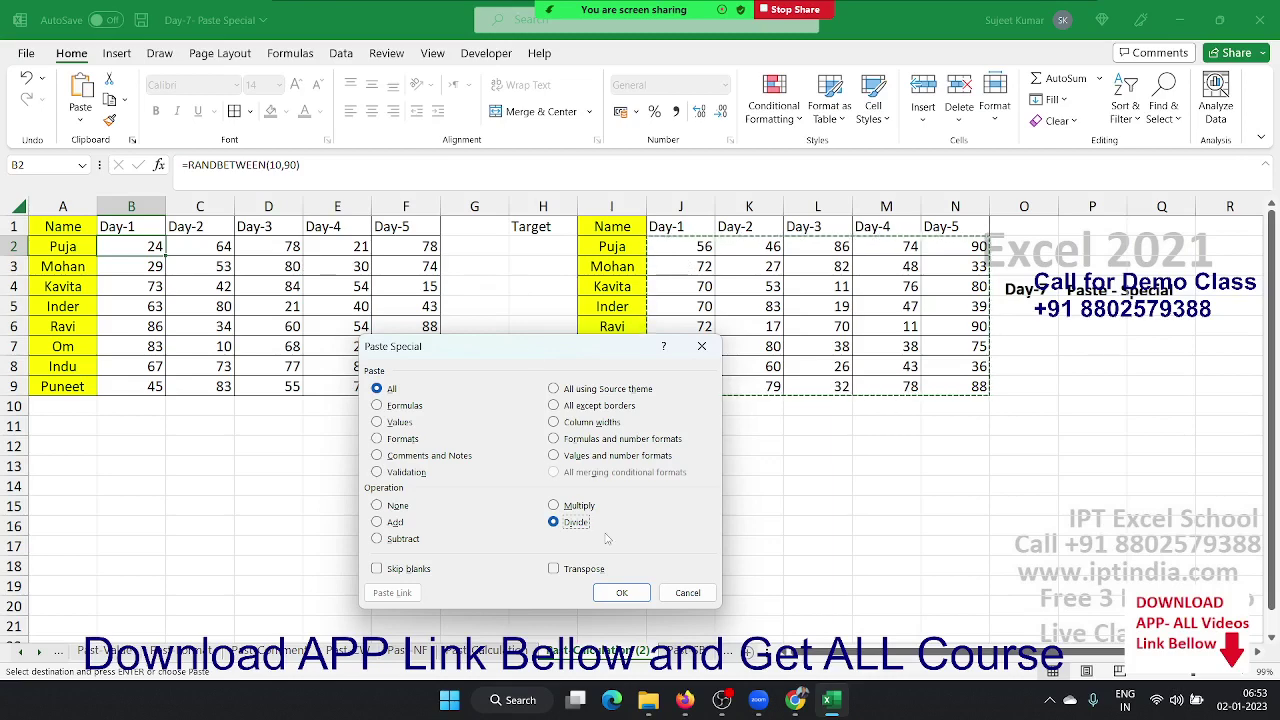
pyautogui.click(621, 592)
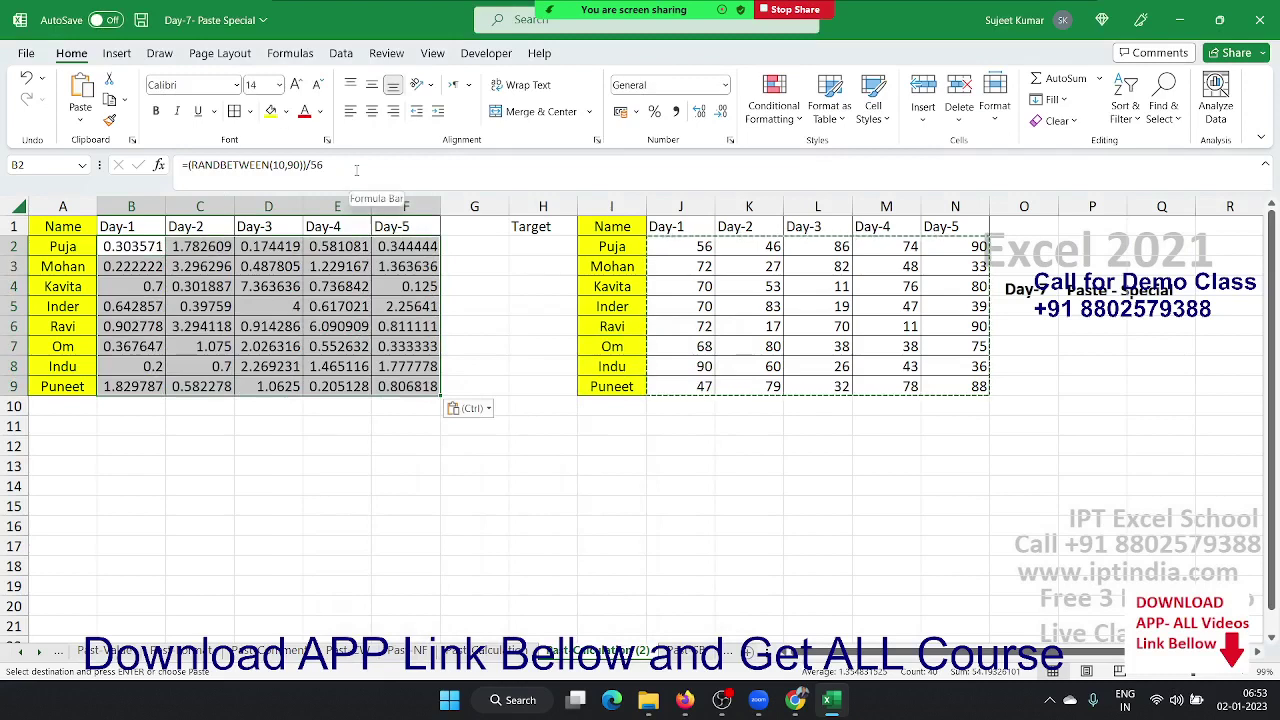
pyautogui.press('ctrl')
pyautogui.press('ctrl')
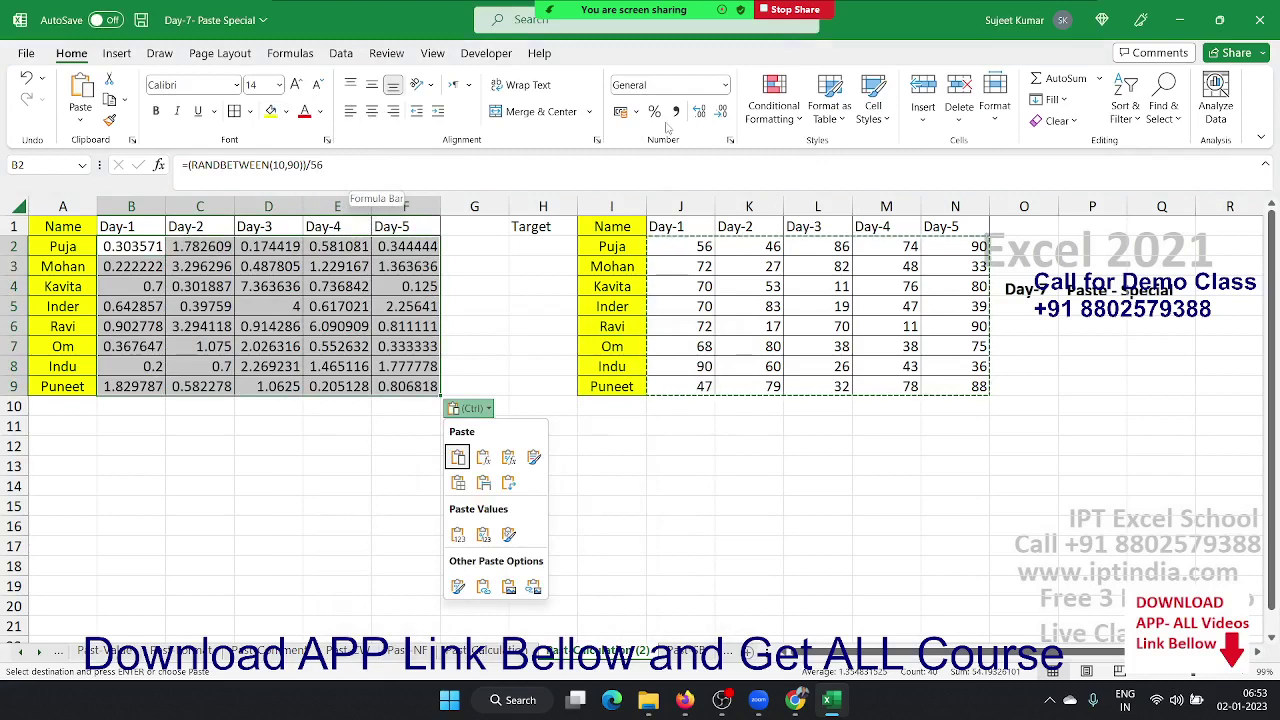
pyautogui.click(655, 111)
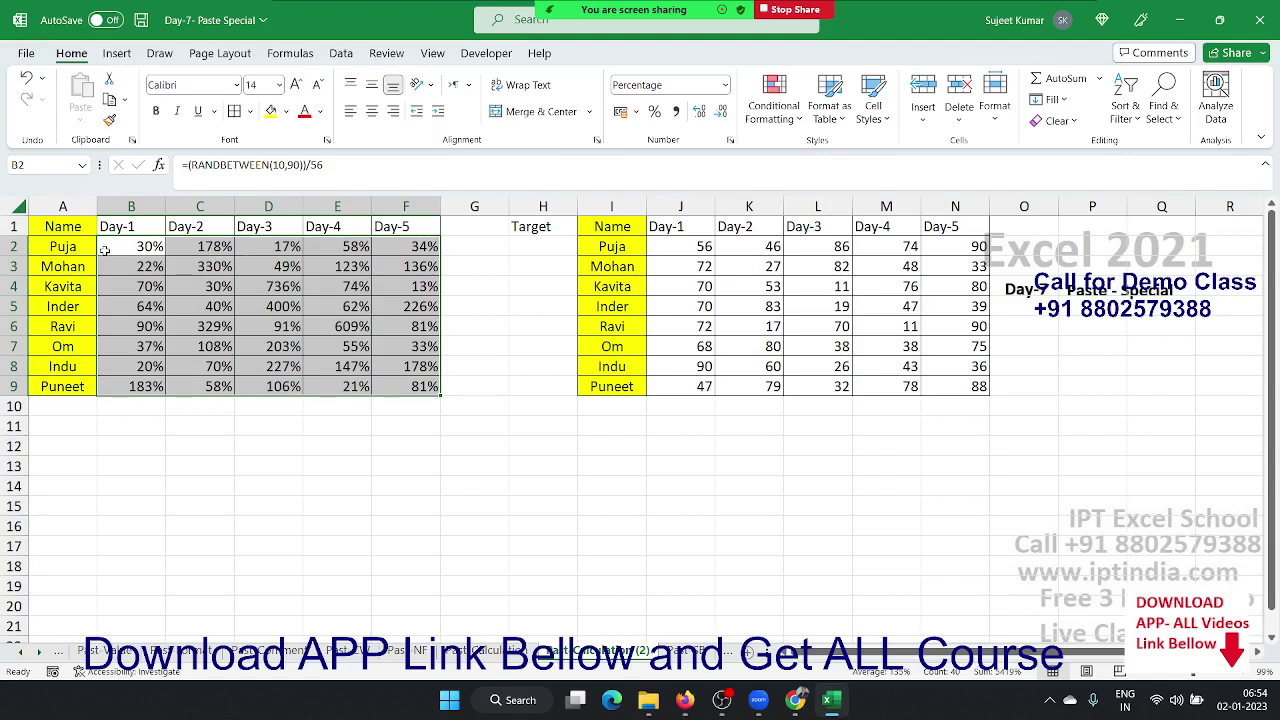
# - Copy the Day-1 marks 56, 72, 70 into H11:H13 and I11:I13
pyautogui.moveTo(690, 245); pyautogui.dragTo(691, 282)
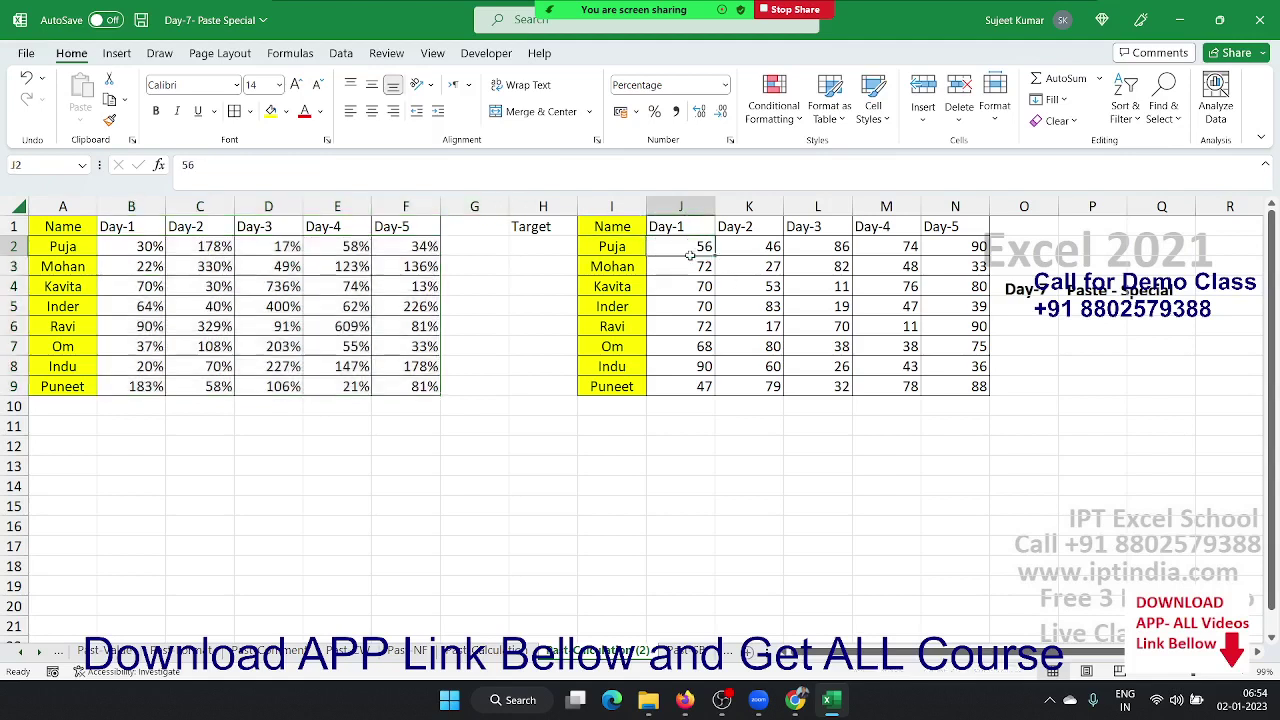
pyautogui.hotkey('ctrl', 'c')
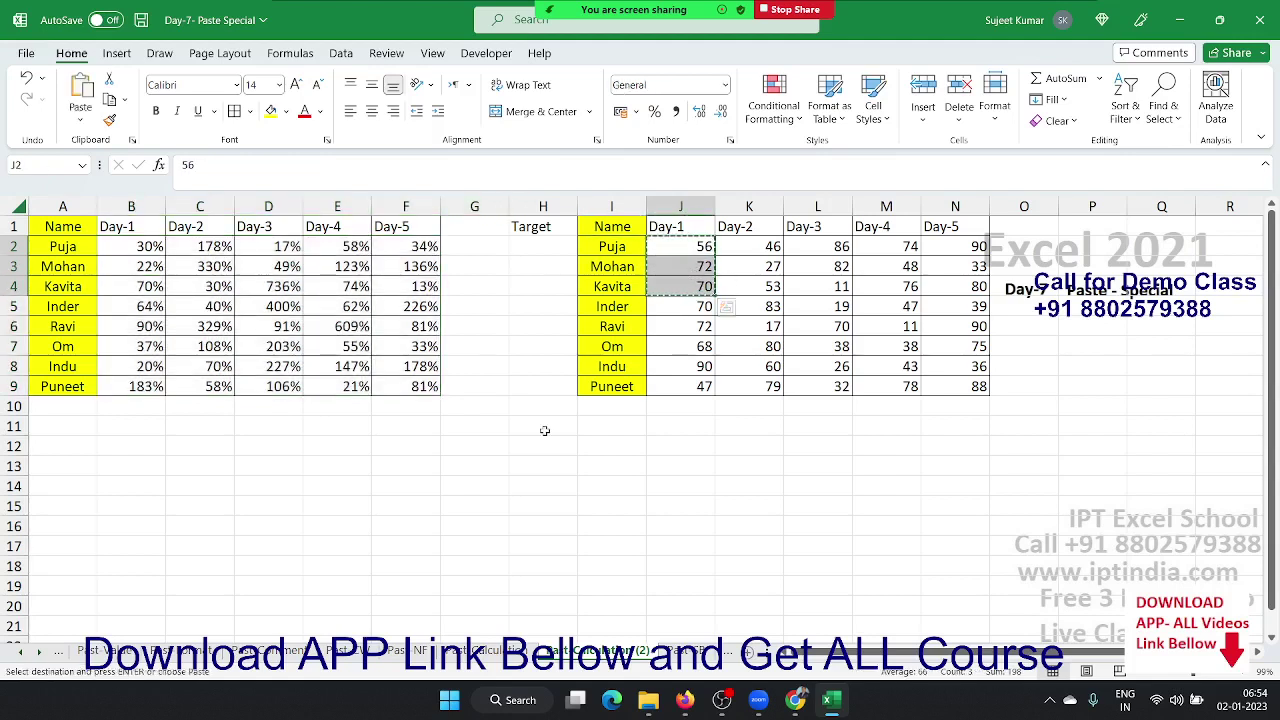
pyautogui.moveTo(545, 430); pyautogui.dragTo(575, 466)
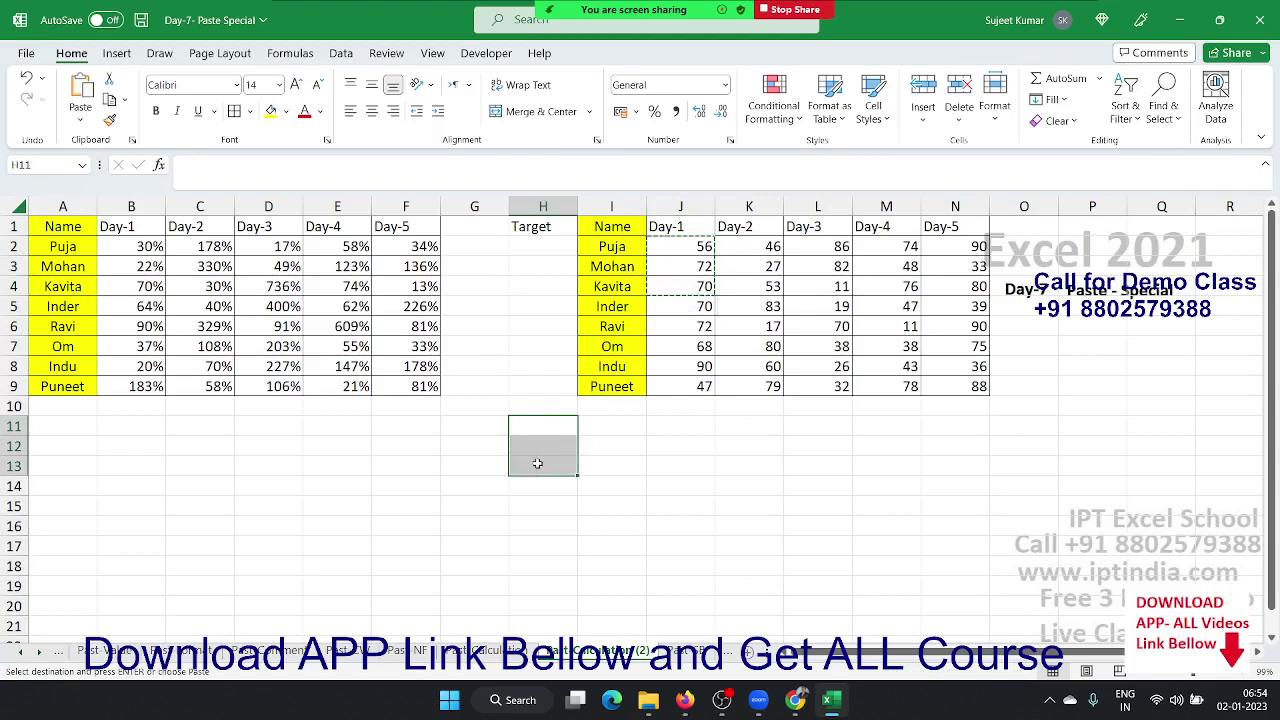
pyautogui.hotkey('ctrl', 'v')
pyautogui.click(612, 426)
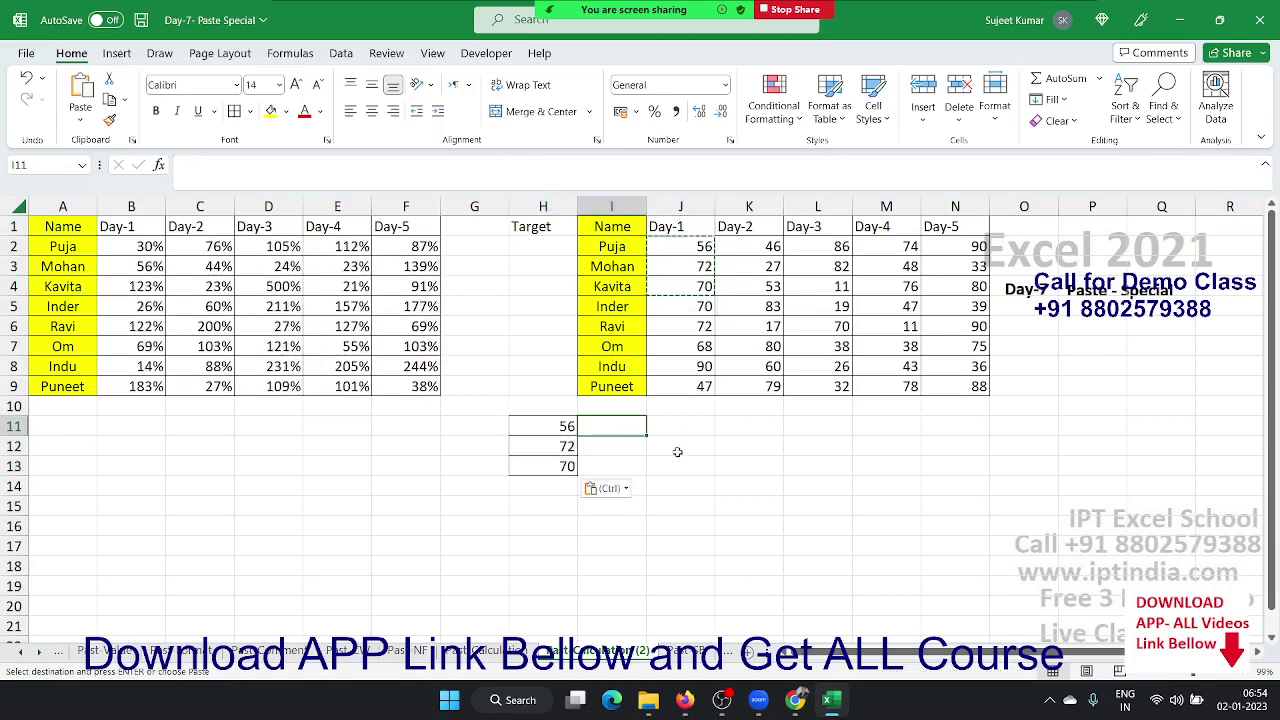
pyautogui.hotkey('ctrl', 'v')
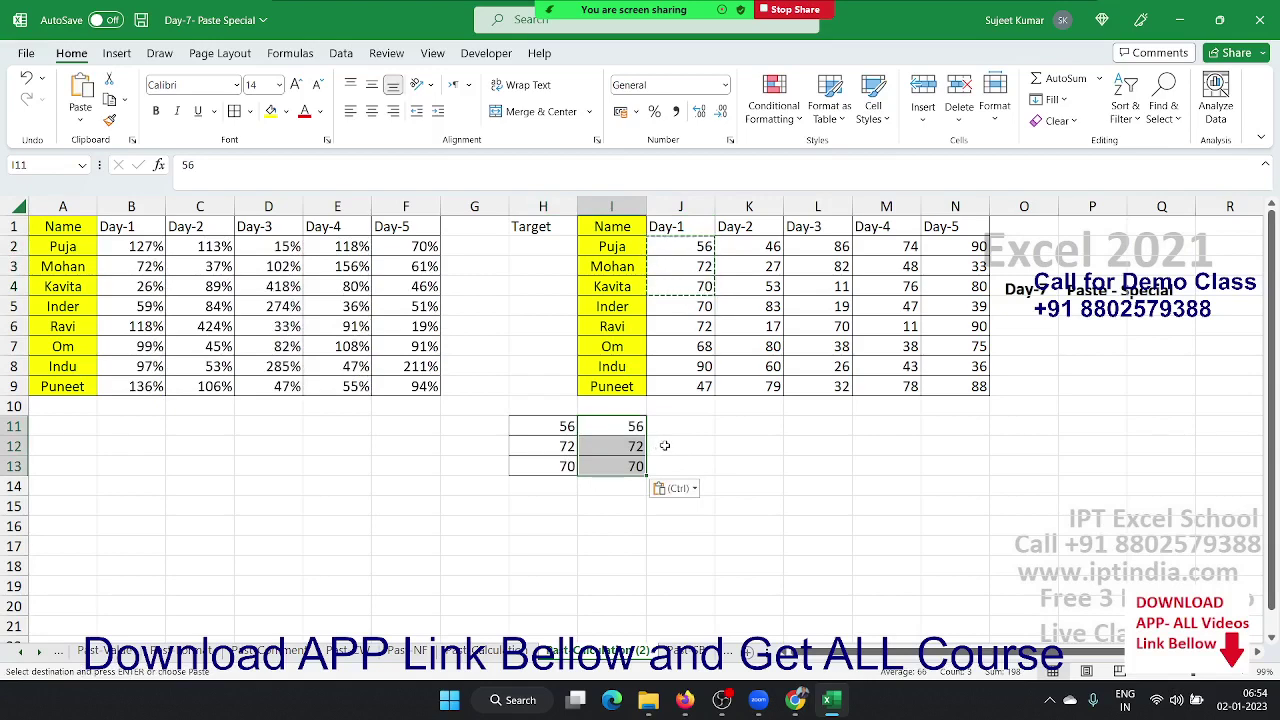
# - On the Name/Sales sheet, clear all values in column C
pyautogui.click(690, 651)
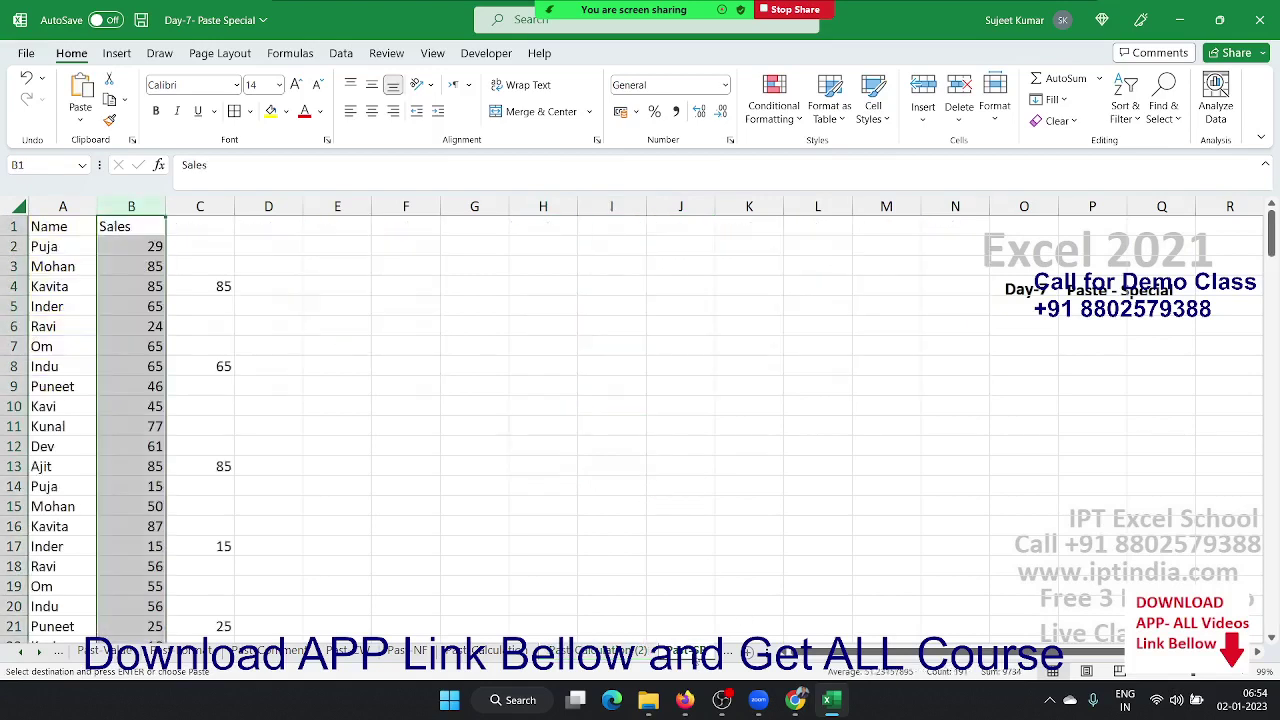
pyautogui.click(543, 464)
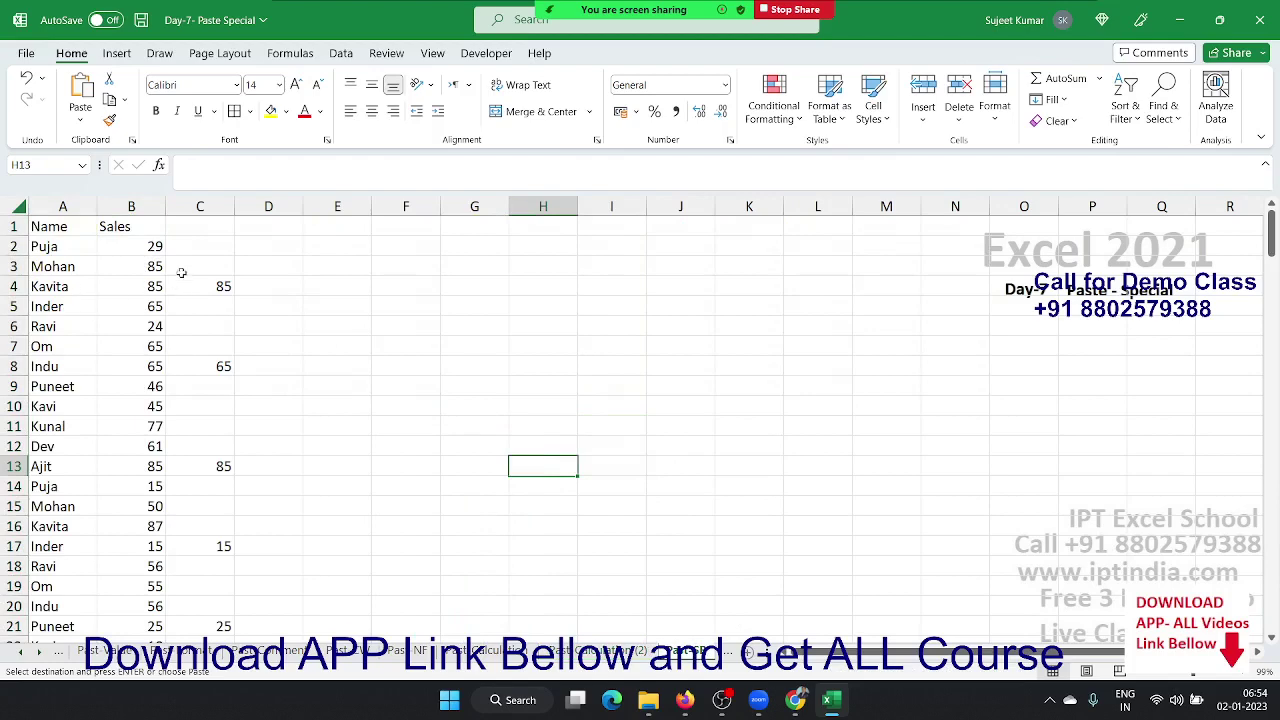
pyautogui.click(199, 205)
pyautogui.press('Delete')
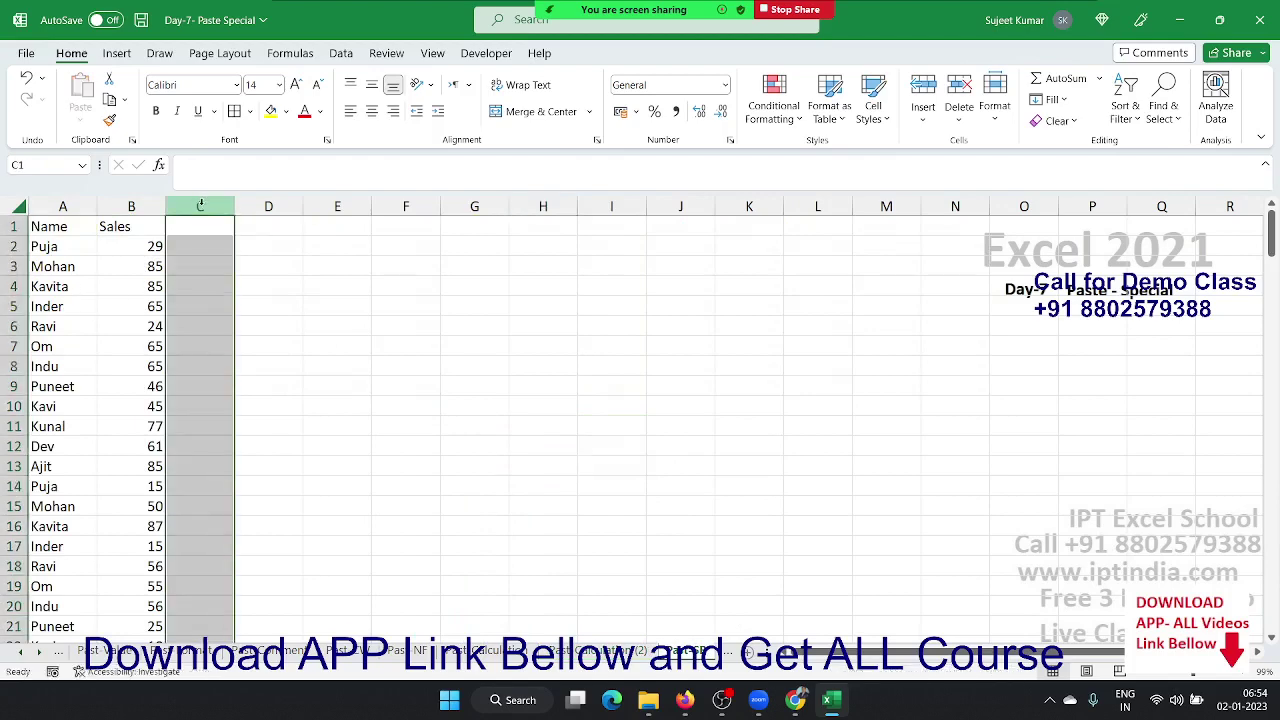
pyautogui.press('Left')
pyautogui.hotkey('ctrl', 'Down')
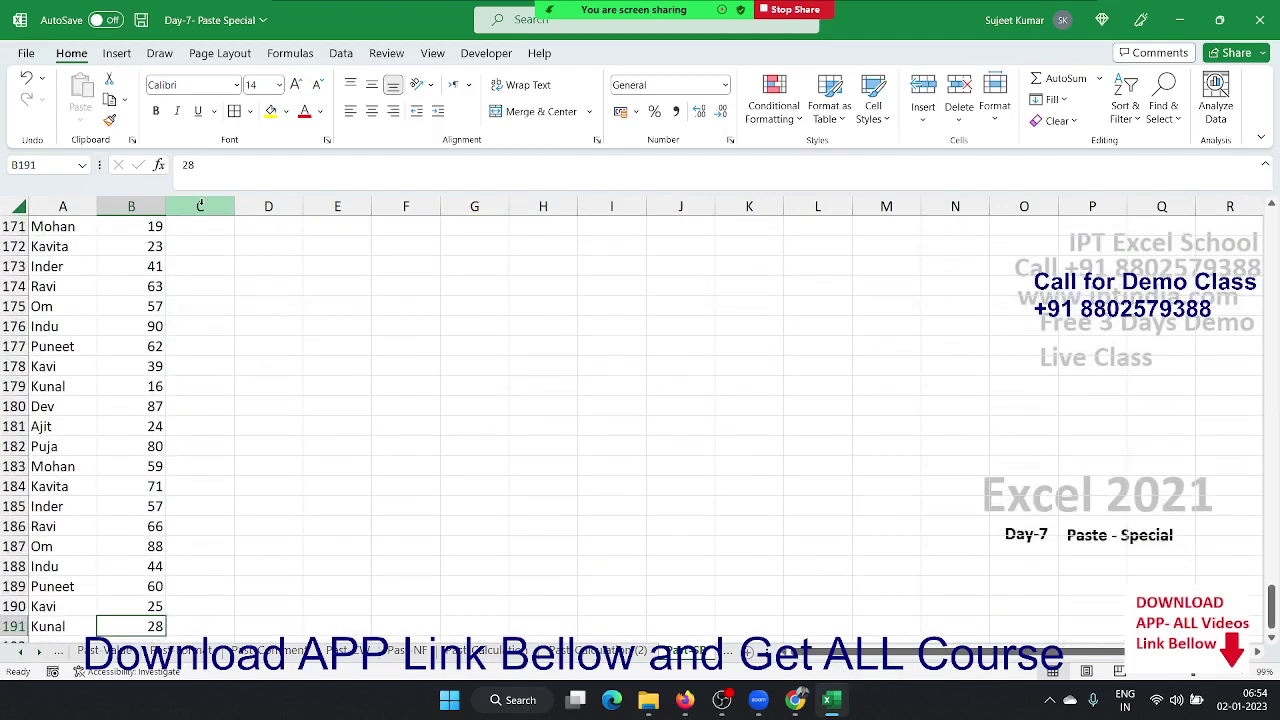
pyautogui.hotkey('ctrl', 'Up')
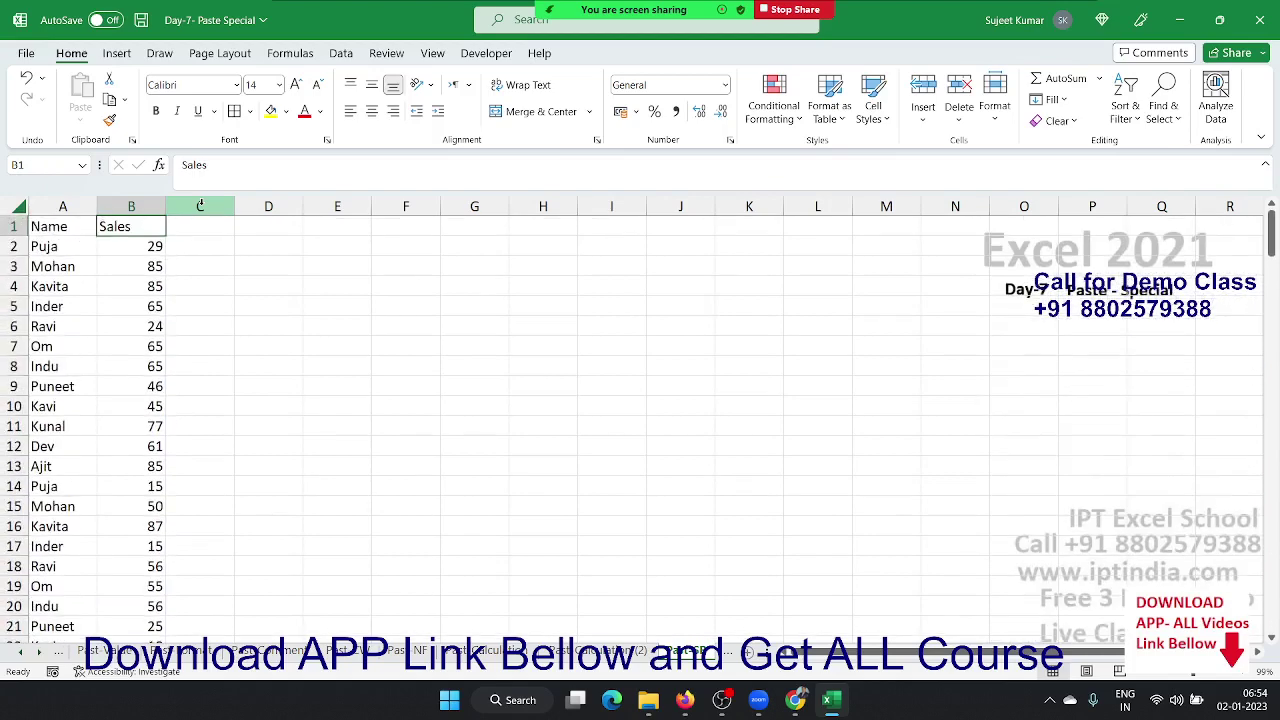
# - Enter 58 in C4, 56 in C8, 18 in C12 and 66 in C18
pyautogui.press('Down')
pyautogui.press('Down')
pyautogui.press('Down')
pyautogui.press('Right')
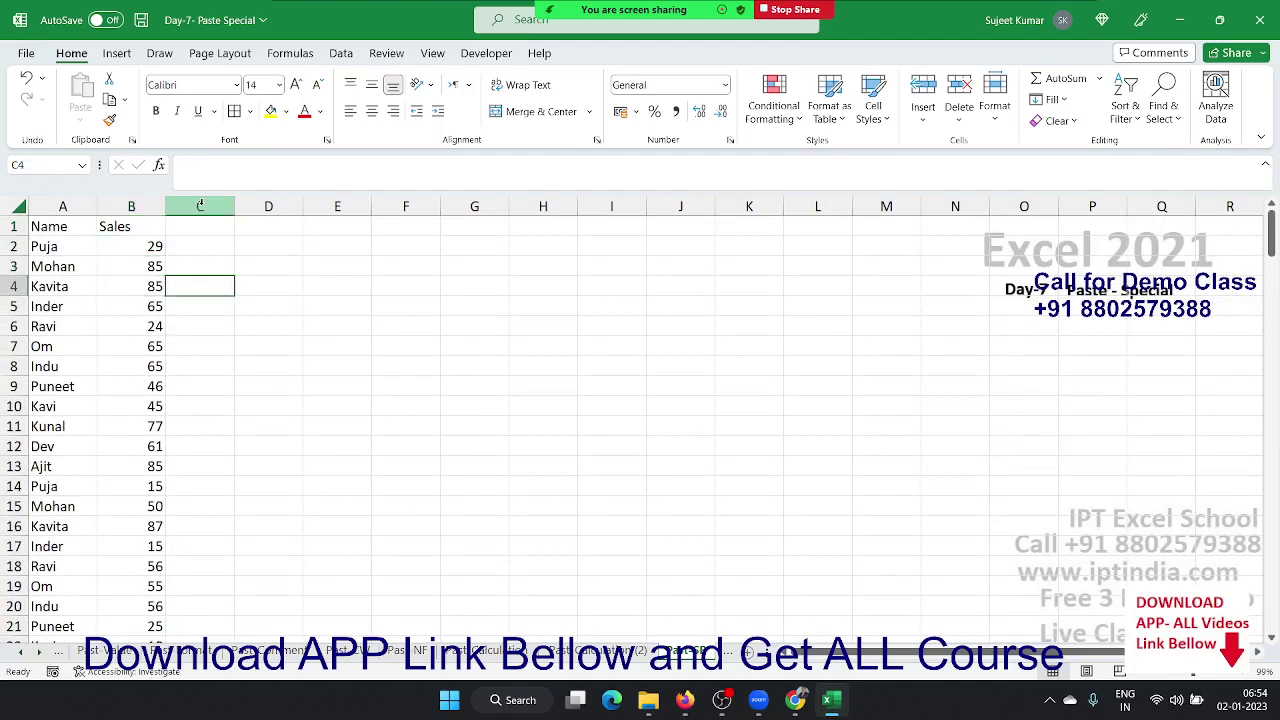
pyautogui.write('5')
pyautogui.press('Return')
pyautogui.press('Down')
pyautogui.press('Down')
pyautogui.press('Down')
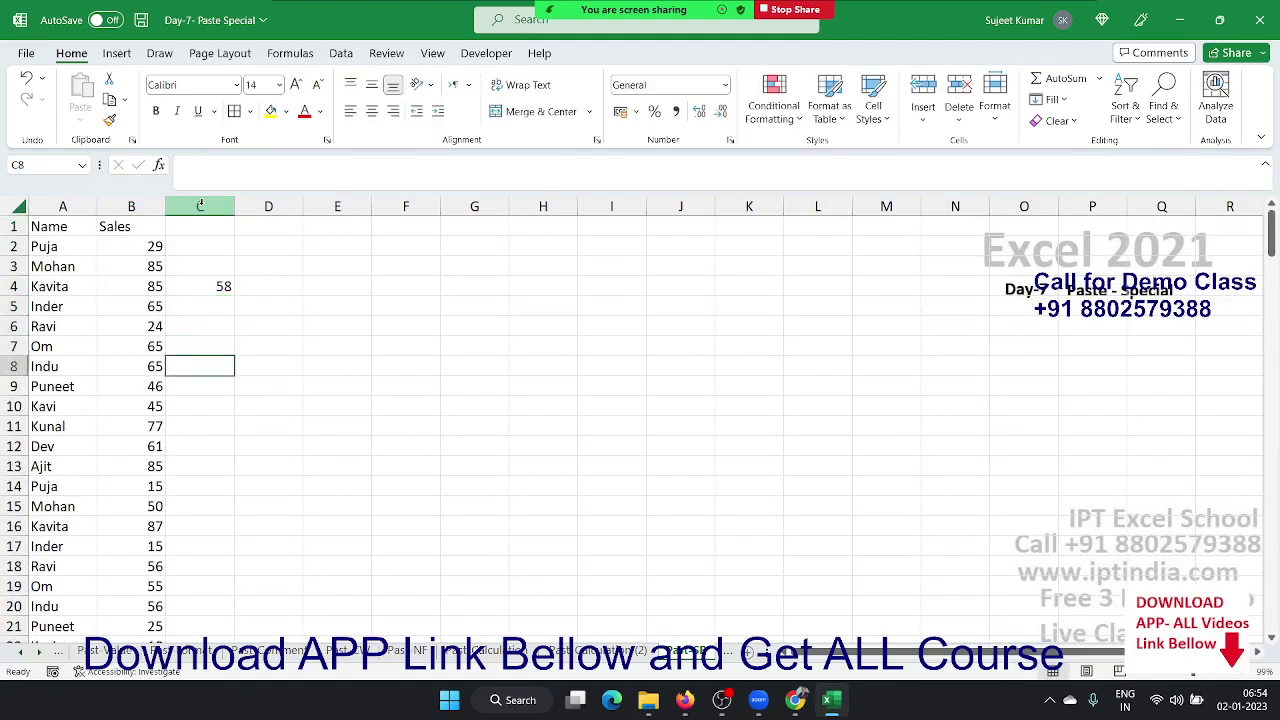
pyautogui.write('56')
pyautogui.press('Return')
pyautogui.press('Down')
pyautogui.press('Down')
pyautogui.press('Down')
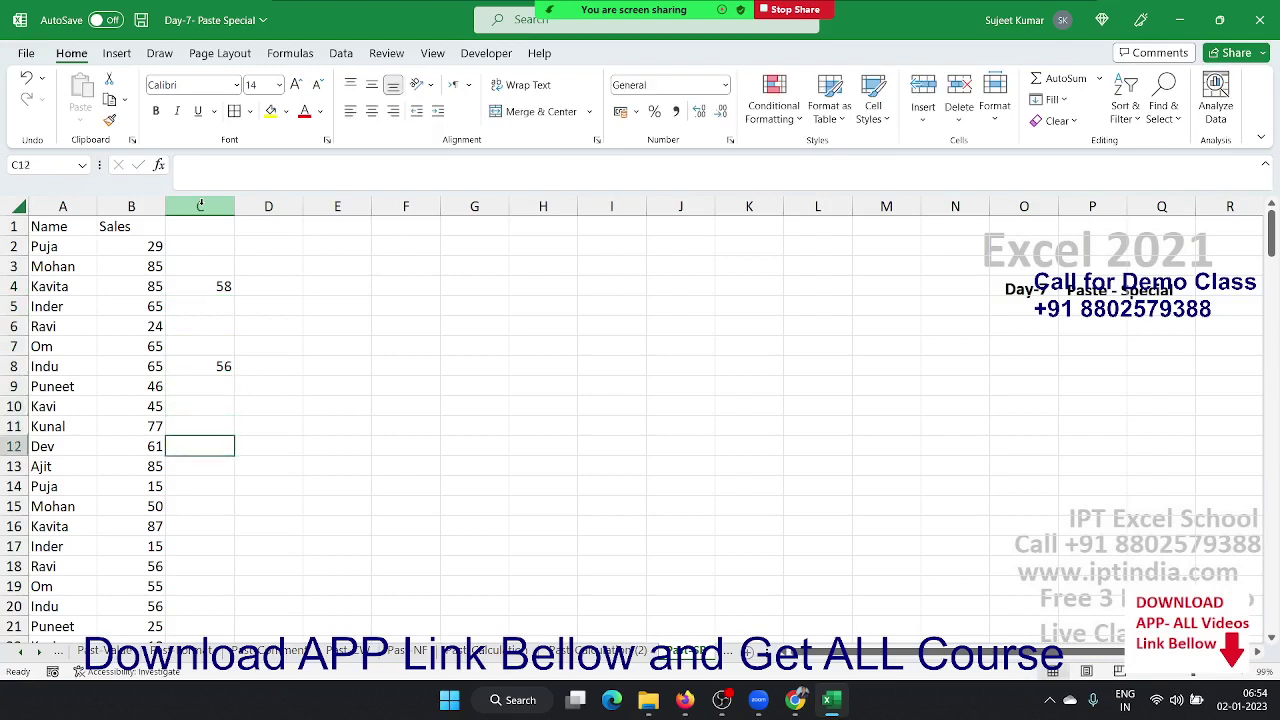
pyautogui.write('18')
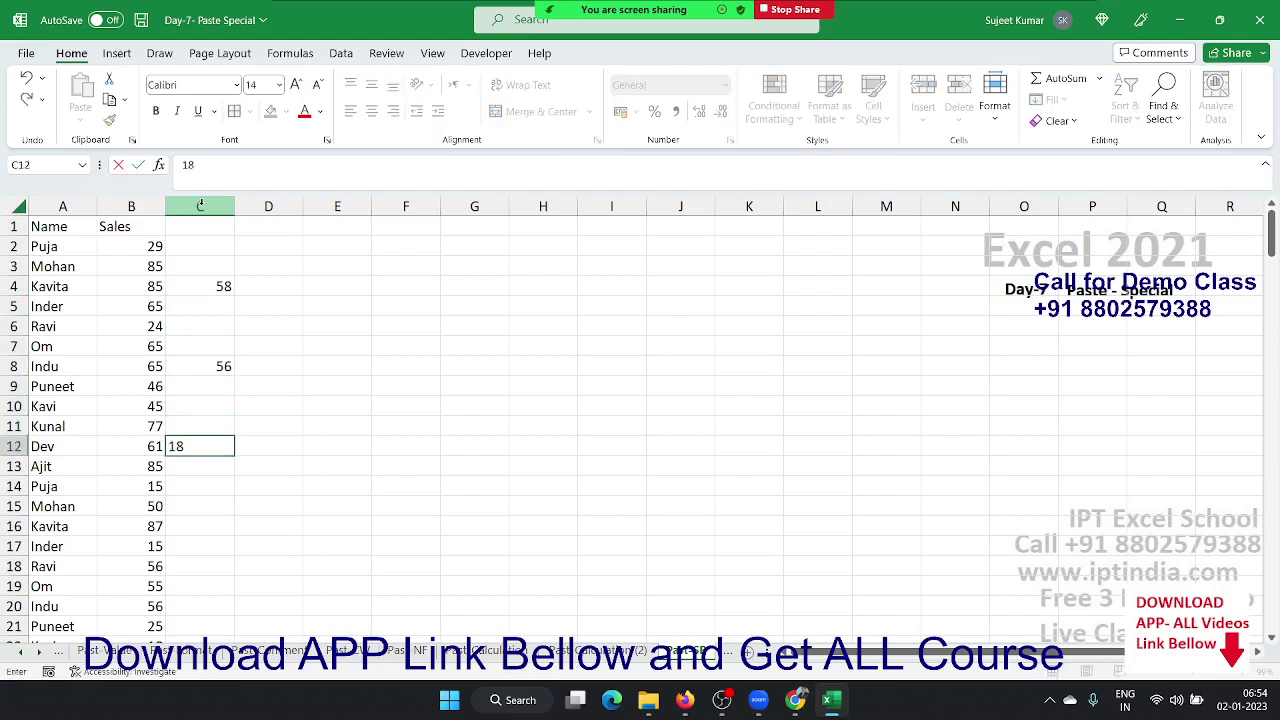
pyautogui.press('Return')
pyautogui.press('Down')
pyautogui.press('Down')
# - Enter 77, 48, 65 and 15 in scattered rows further down column C
pyautogui.press('Down')
pyautogui.press('Down')
pyautogui.press('Down')
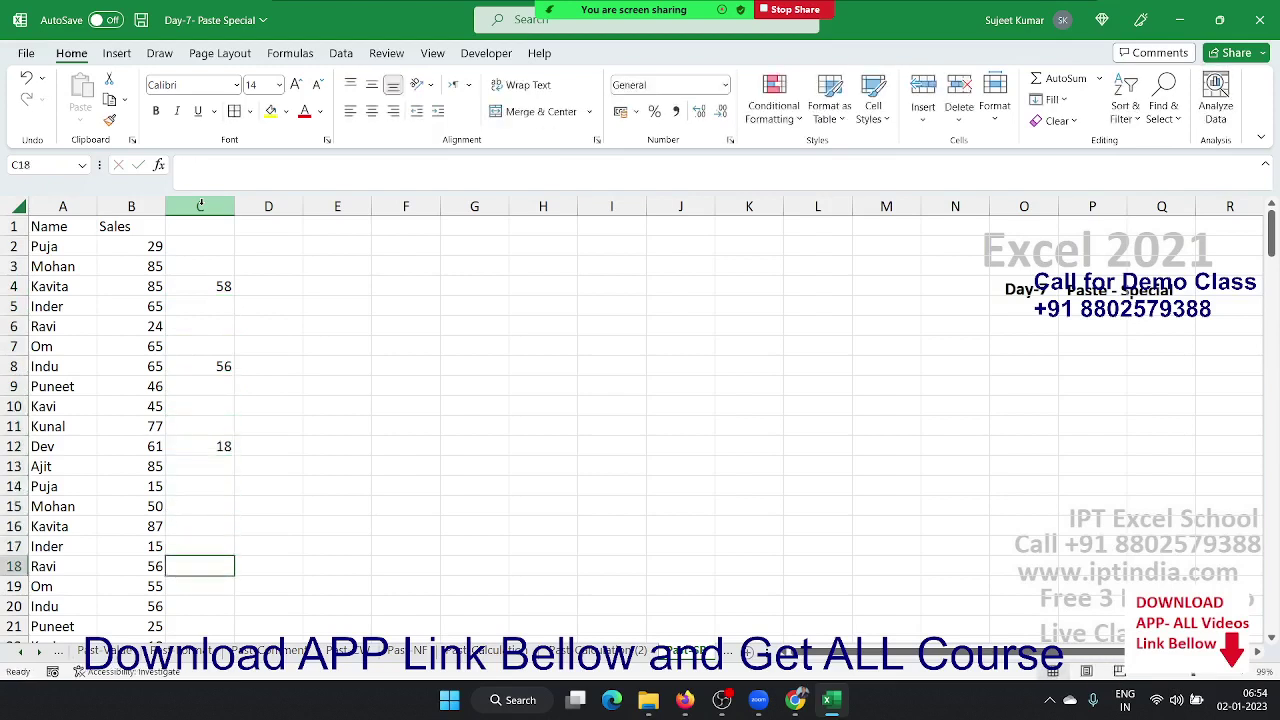
pyautogui.write('66')
pyautogui.press('Return')
pyautogui.press('Down')
pyautogui.press('Down')
pyautogui.press('Down')
pyautogui.press('Down')
pyautogui.press('Down')
pyautogui.press('Down')
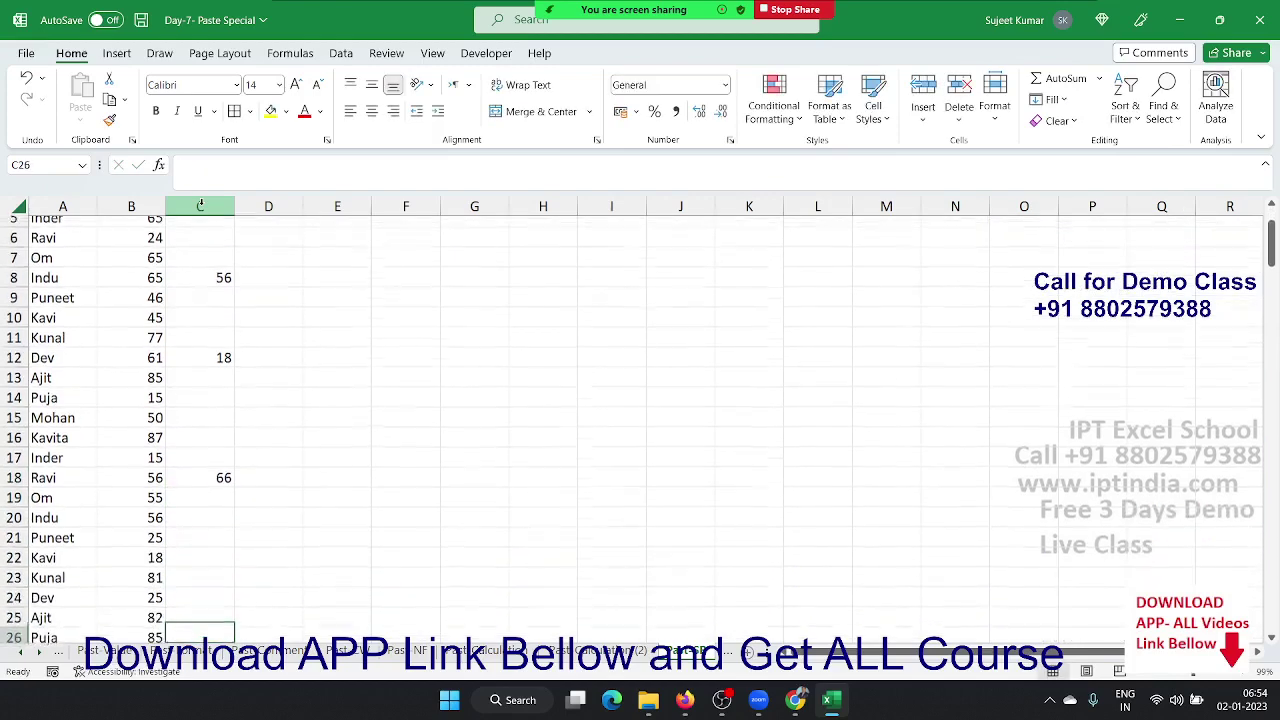
pyautogui.press('Down')
pyautogui.press('Down')
pyautogui.write('77')
pyautogui.press('Return')
pyautogui.press('Down')
pyautogui.press('Down')
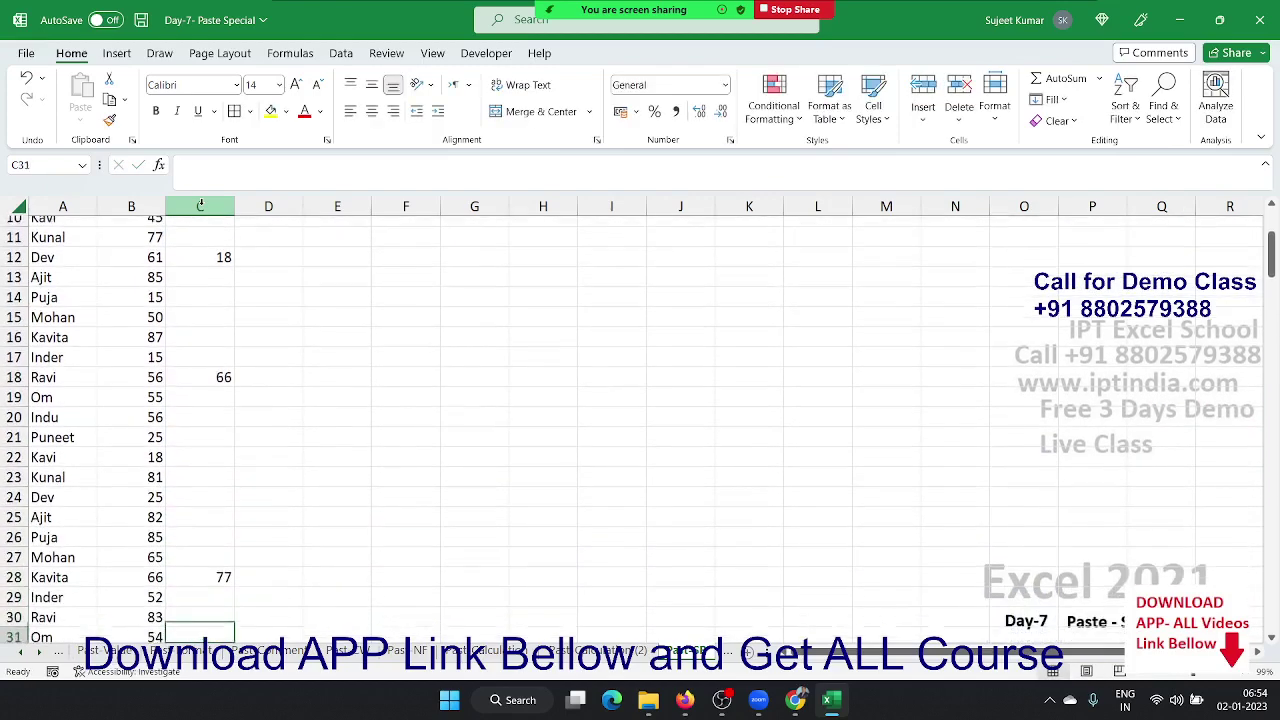
pyautogui.write('48')
pyautogui.press('Return')
pyautogui.press('Down')
pyautogui.press('Down')
pyautogui.write('65')
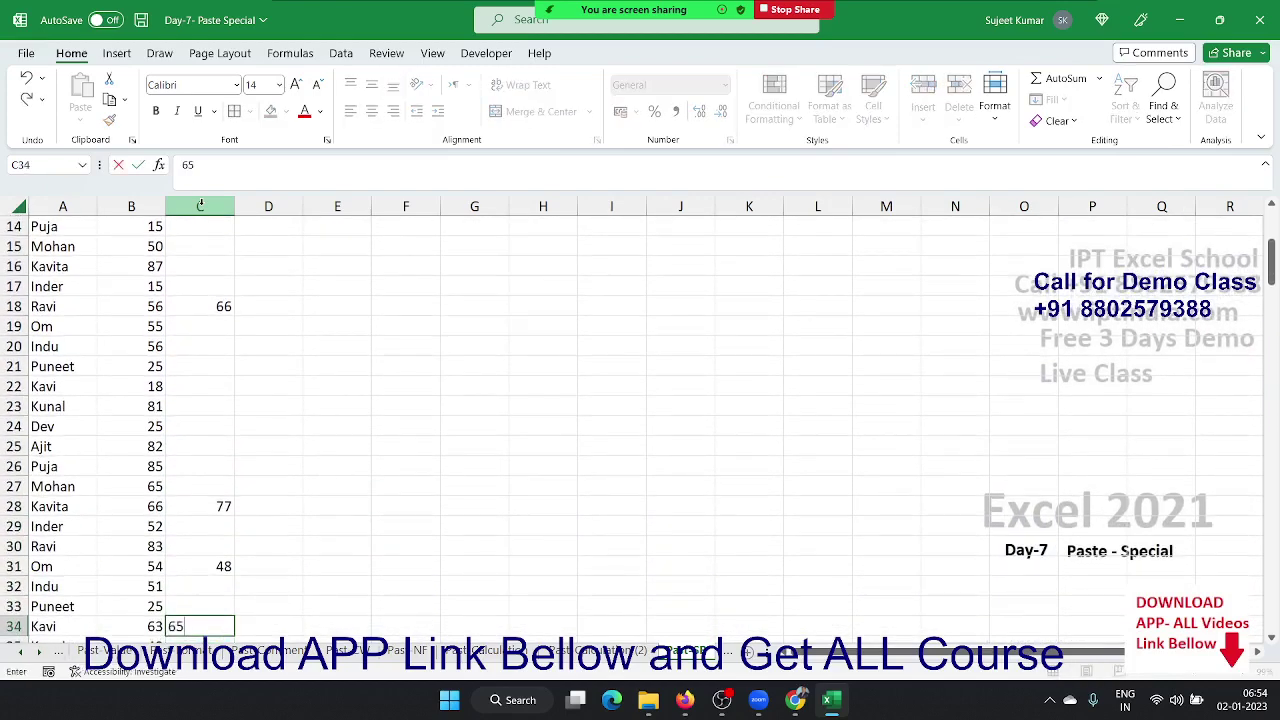
pyautogui.press('Return')
pyautogui.press('Down')
pyautogui.press('Down')
pyautogui.write('15')
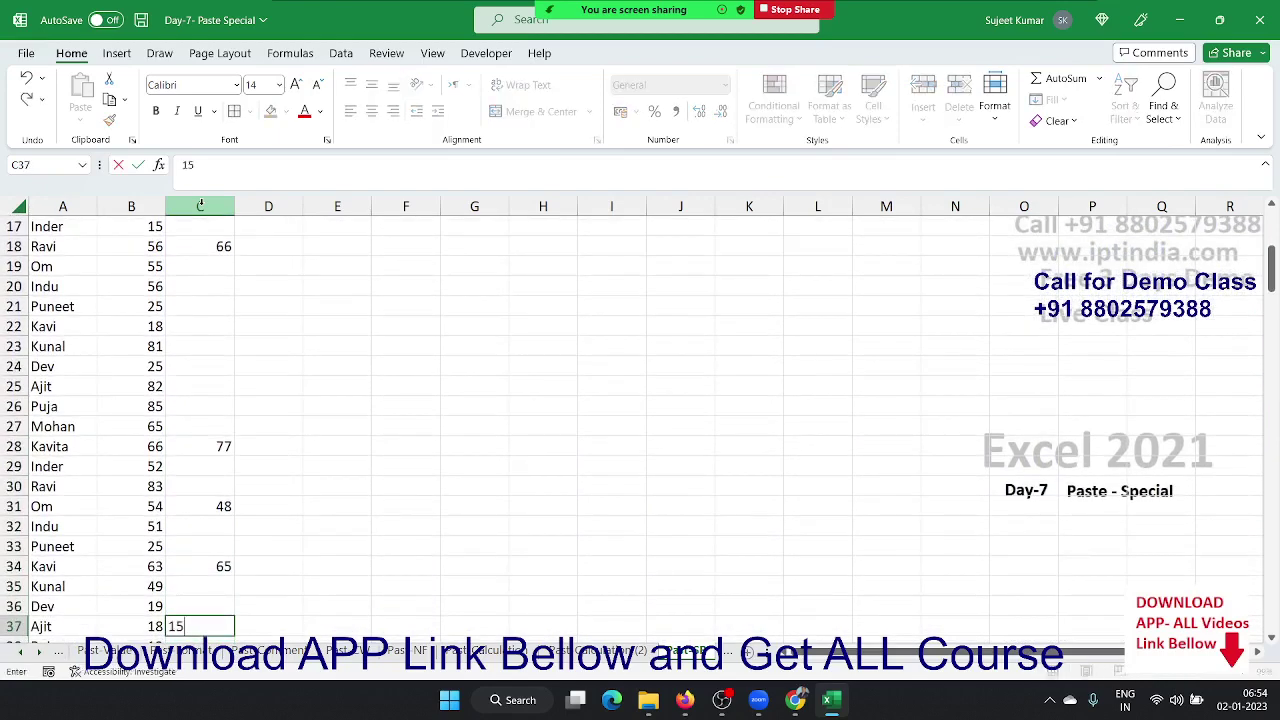
pyautogui.press('Up')
pyautogui.press('Up')
pyautogui.press('Up')
pyautogui.press('Up')
pyautogui.press('Up')
pyautogui.press('Up')
pyautogui.press('Up')
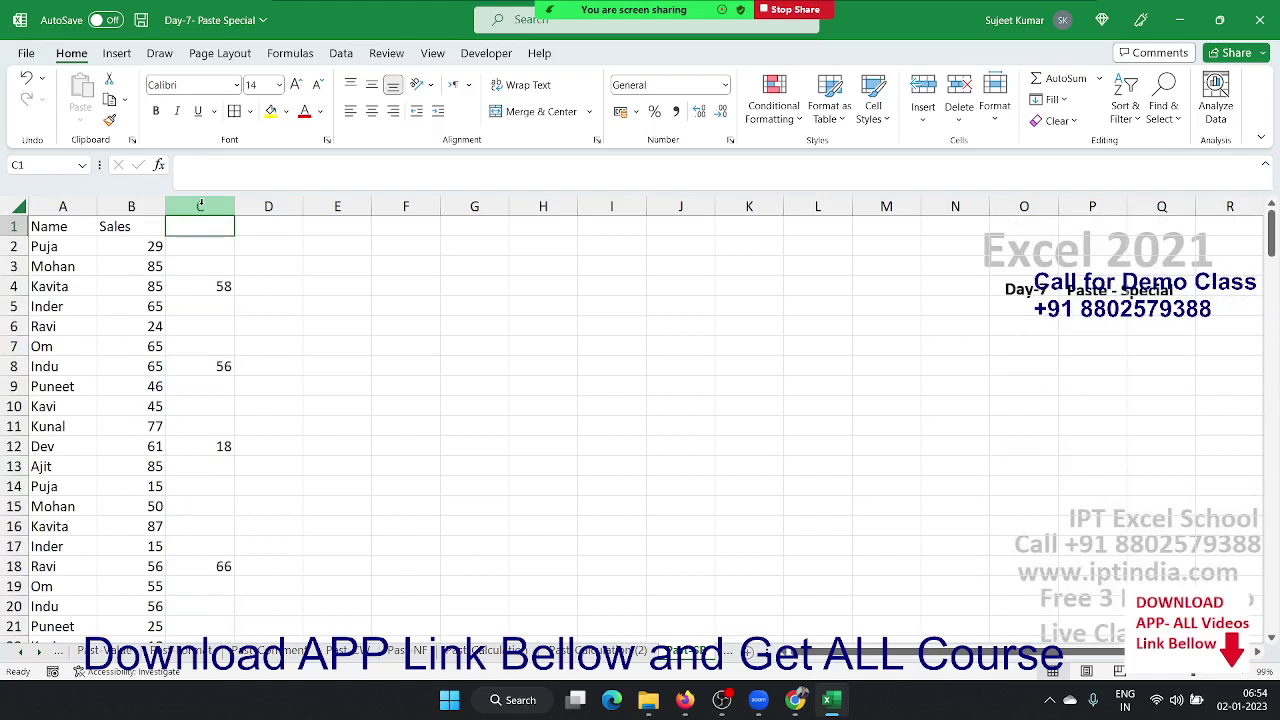
# - Copy column C and select the Sales column, then cancel the pending copy
pyautogui.press('Down')
pyautogui.hotkey('shift', 'Down')
pyautogui.hotkey('shift', 'Down')
pyautogui.press('Up')
pyautogui.click(200, 205)
pyautogui.hotkey('ctrl', 'c')
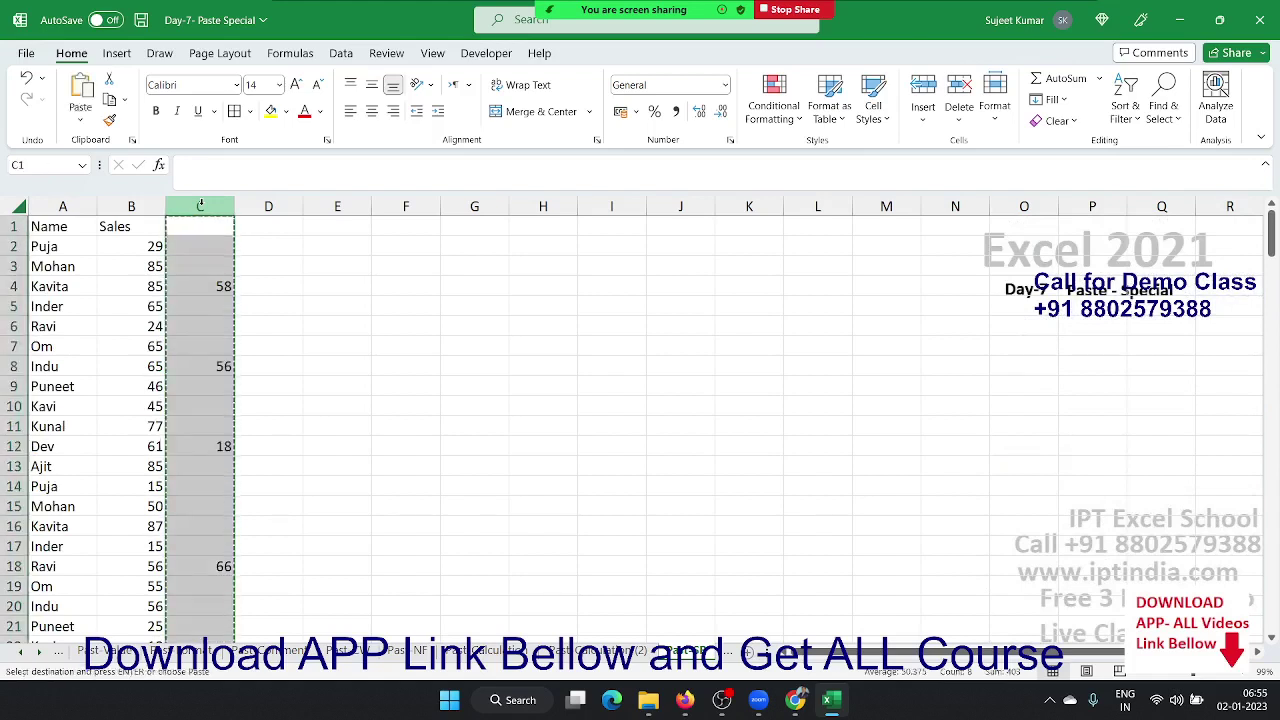
pyautogui.press('Left')
pyautogui.hotkey('ctrl', 'space')
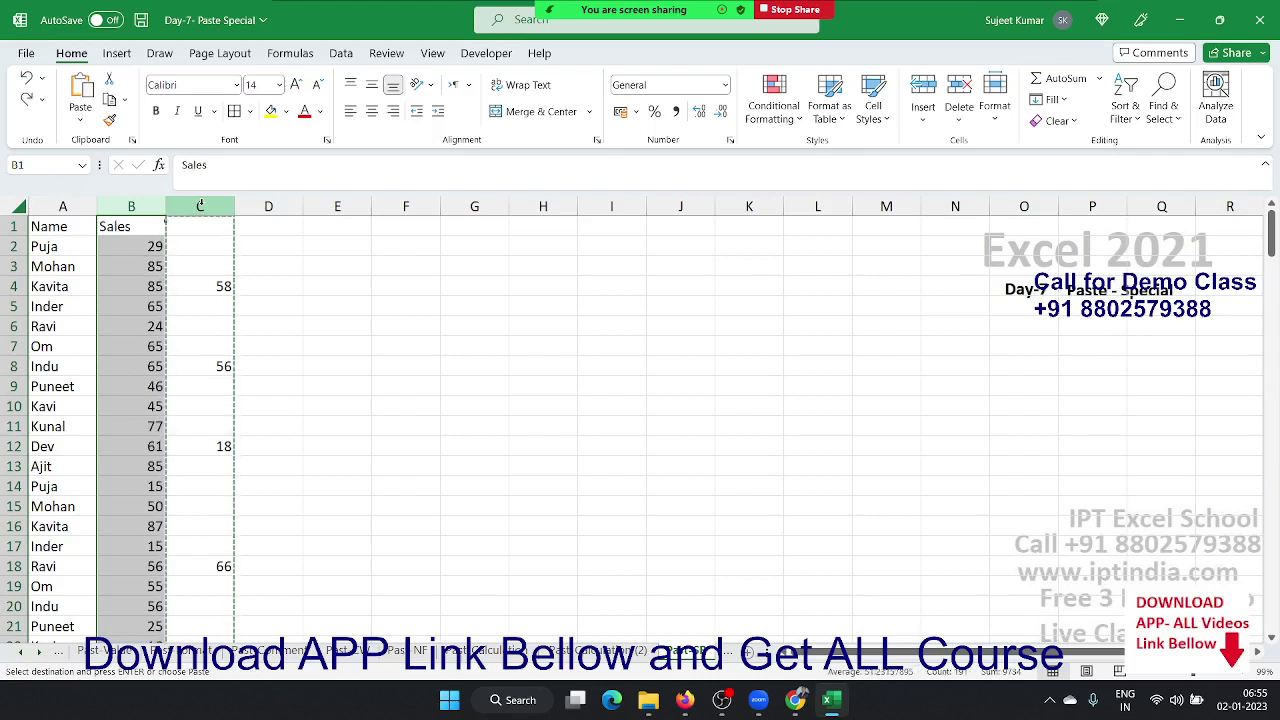
pyautogui.press('Escape')
# - Compare Kavita's and Indu's Sales figures with the new values 58 and 56 in column C
pyautogui.press('Right')
pyautogui.hotkey('ctrl', 'Down')
pyautogui.press('Left')
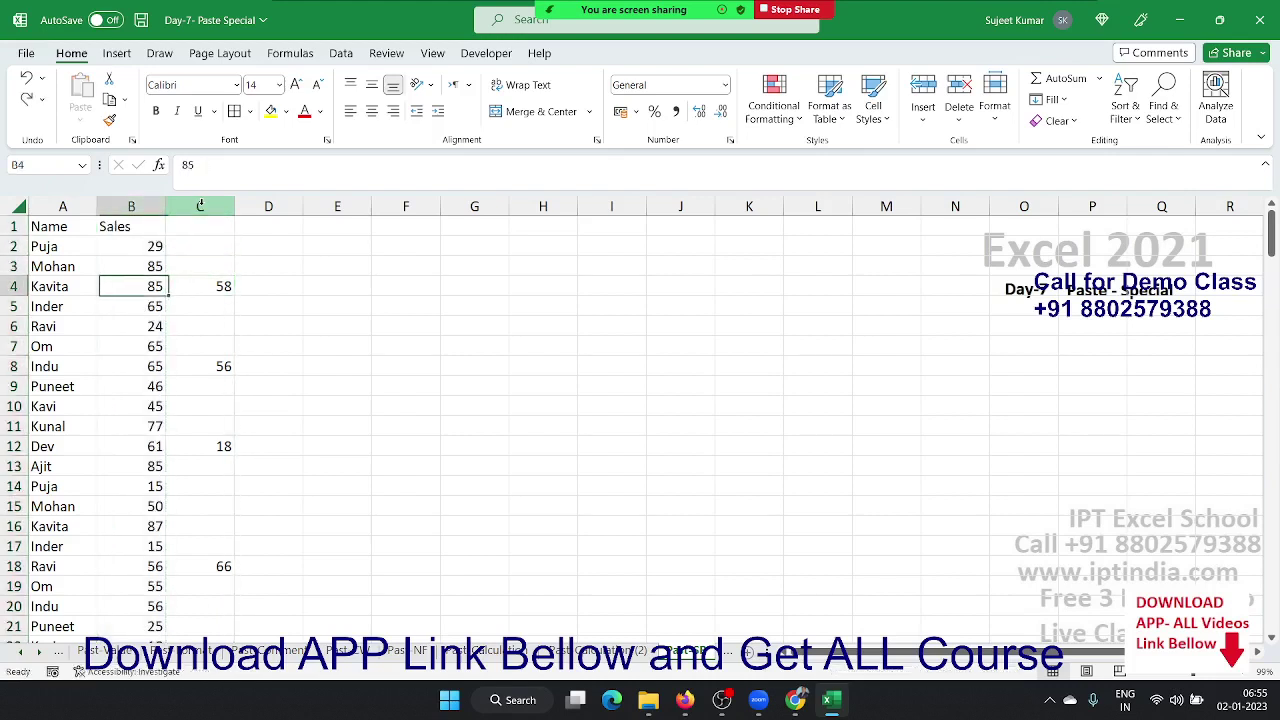
pyautogui.press('Right')
pyautogui.press('Right')
pyautogui.press('Down')
pyautogui.press('Down')
pyautogui.press('Down')
pyautogui.press('Left')
pyautogui.press('Down')
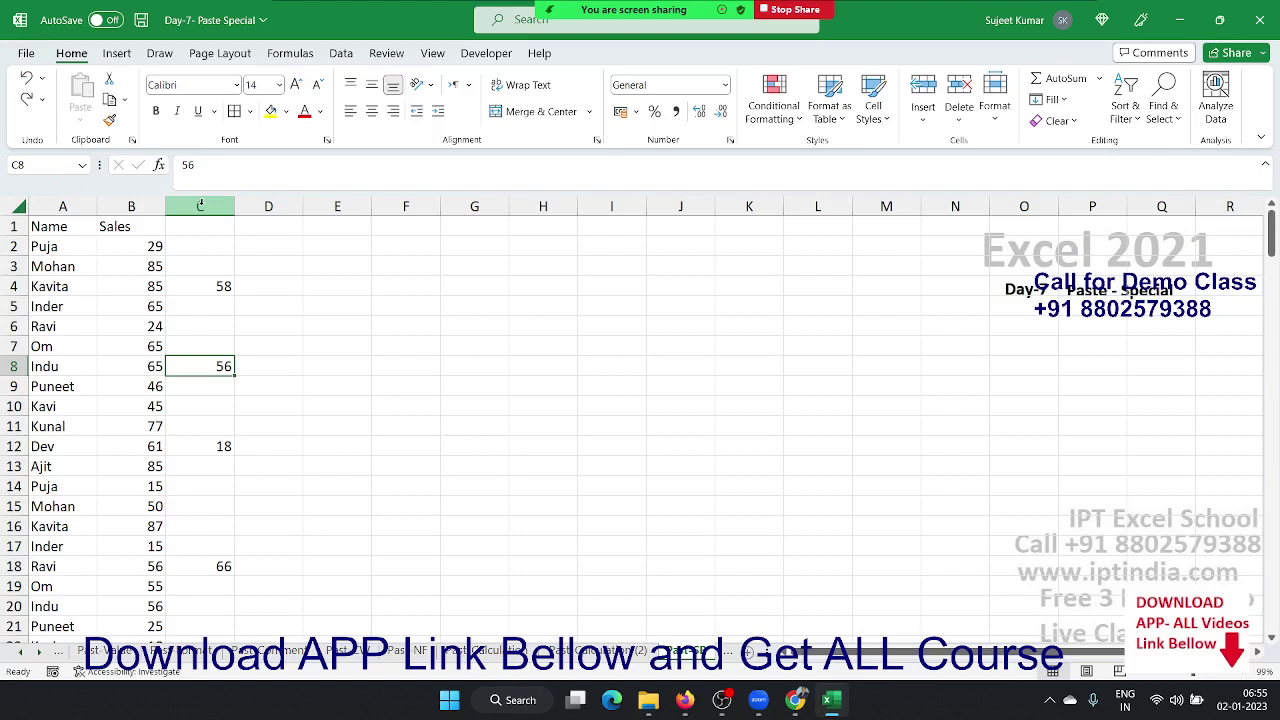
# - Paste Special column C onto the Sales column with Skip blanks ticked
pyautogui.click(201, 205)
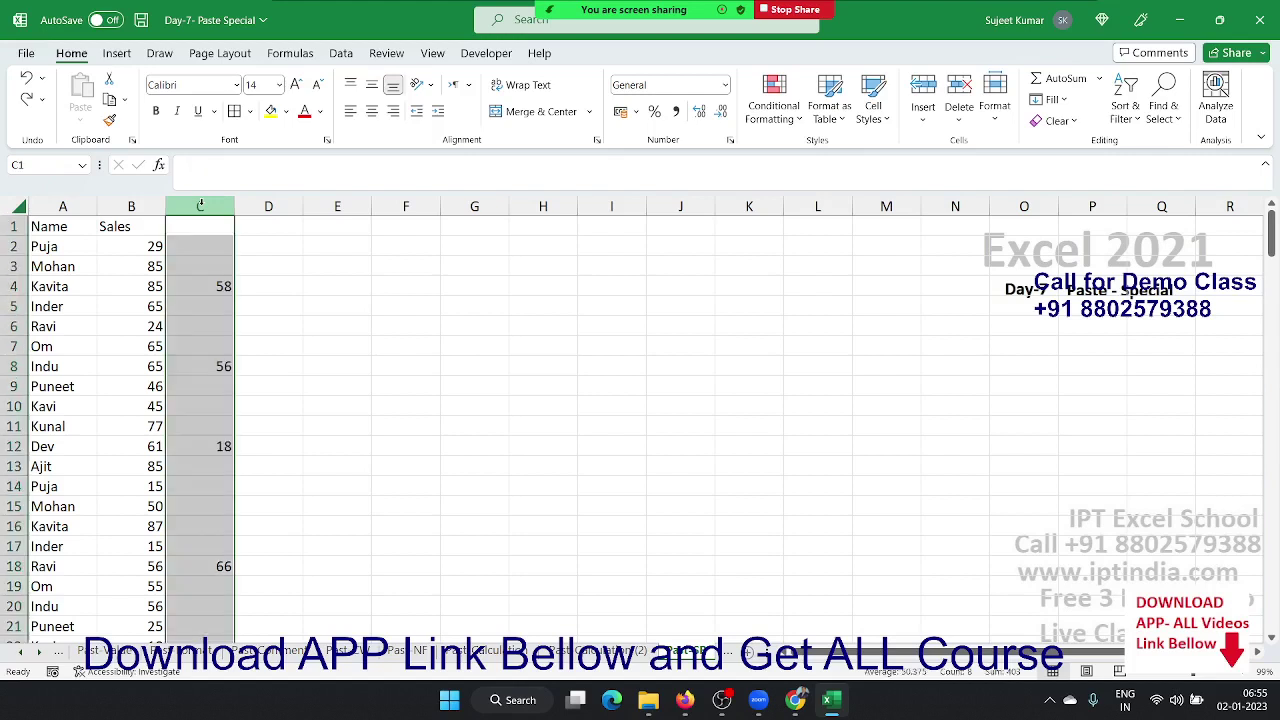
pyautogui.hotkey('ctrl', 'c')
pyautogui.click(131, 205)
pyautogui.rightClick(130, 207)
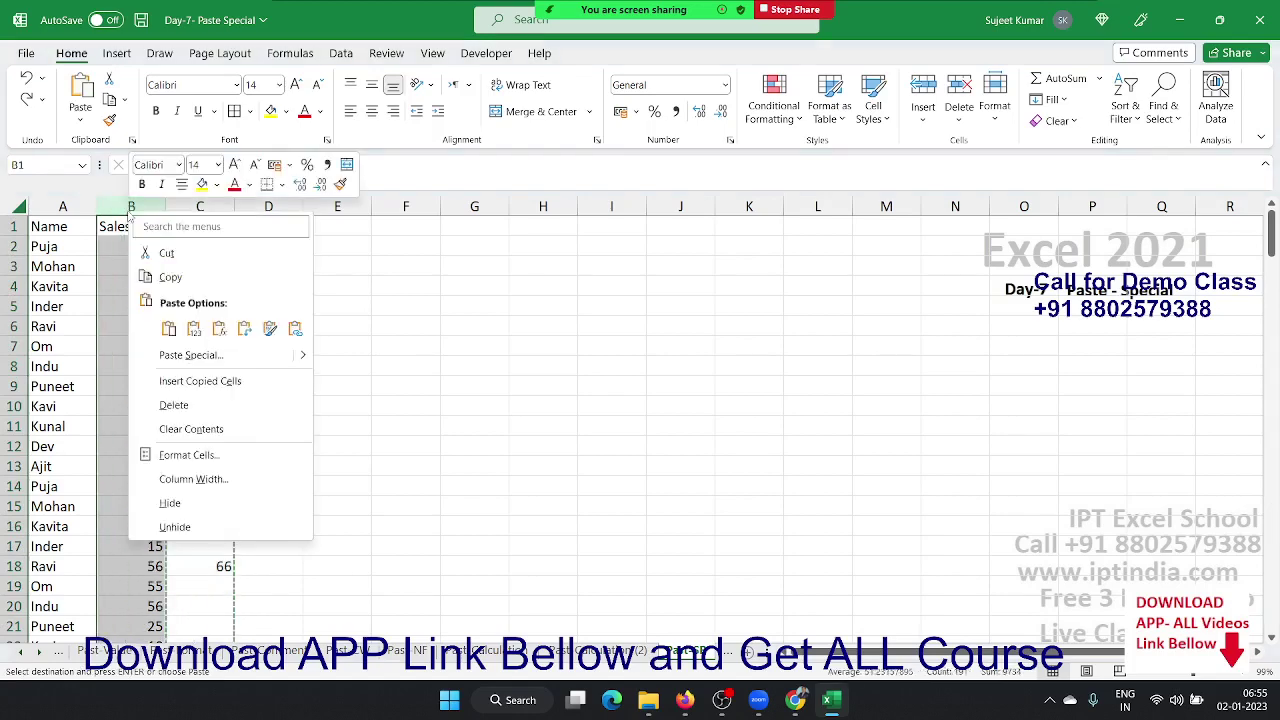
pyautogui.click(198, 364)
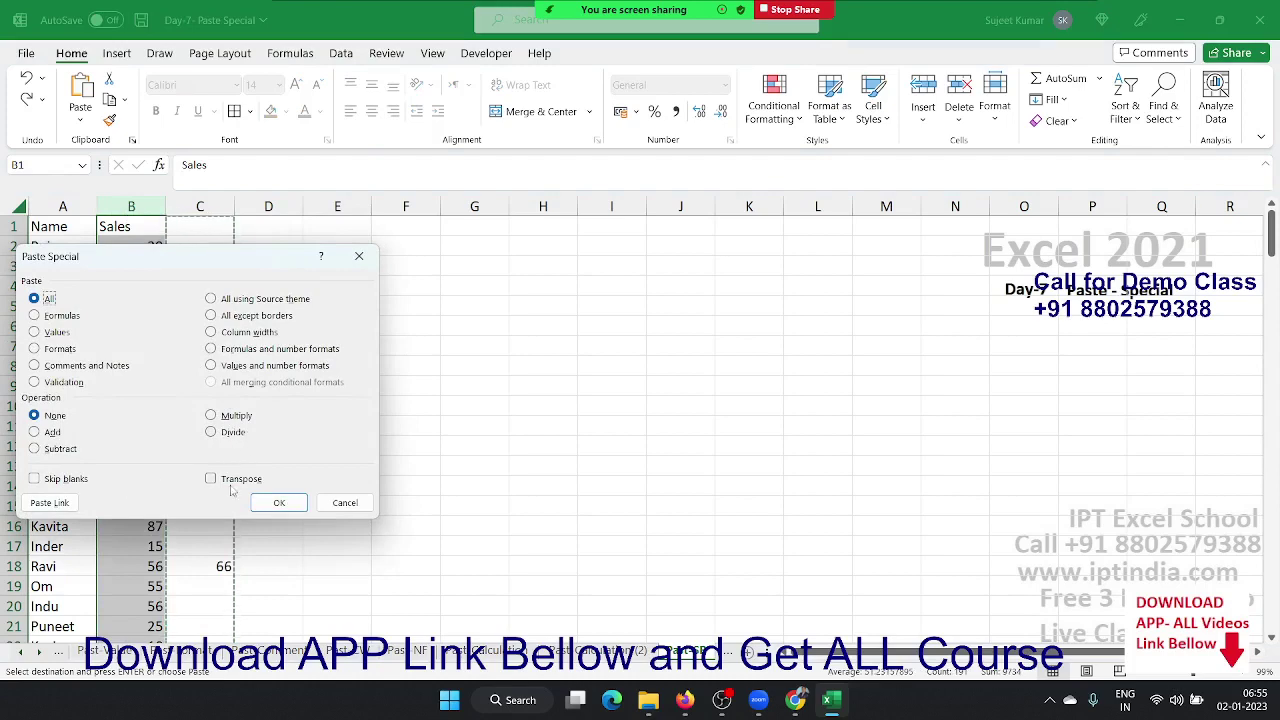
pyautogui.click(85, 480)
pyautogui.moveTo(163, 272); pyautogui.dragTo(458, 220)
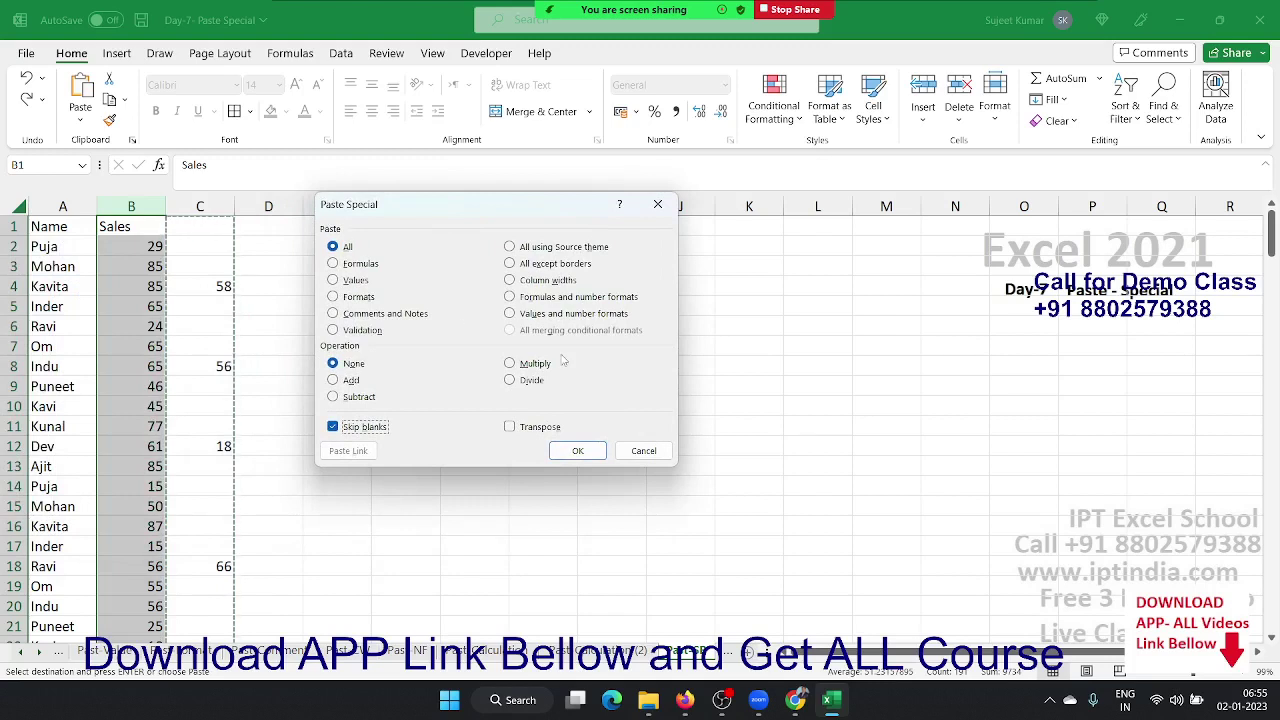
pyautogui.click(570, 451)
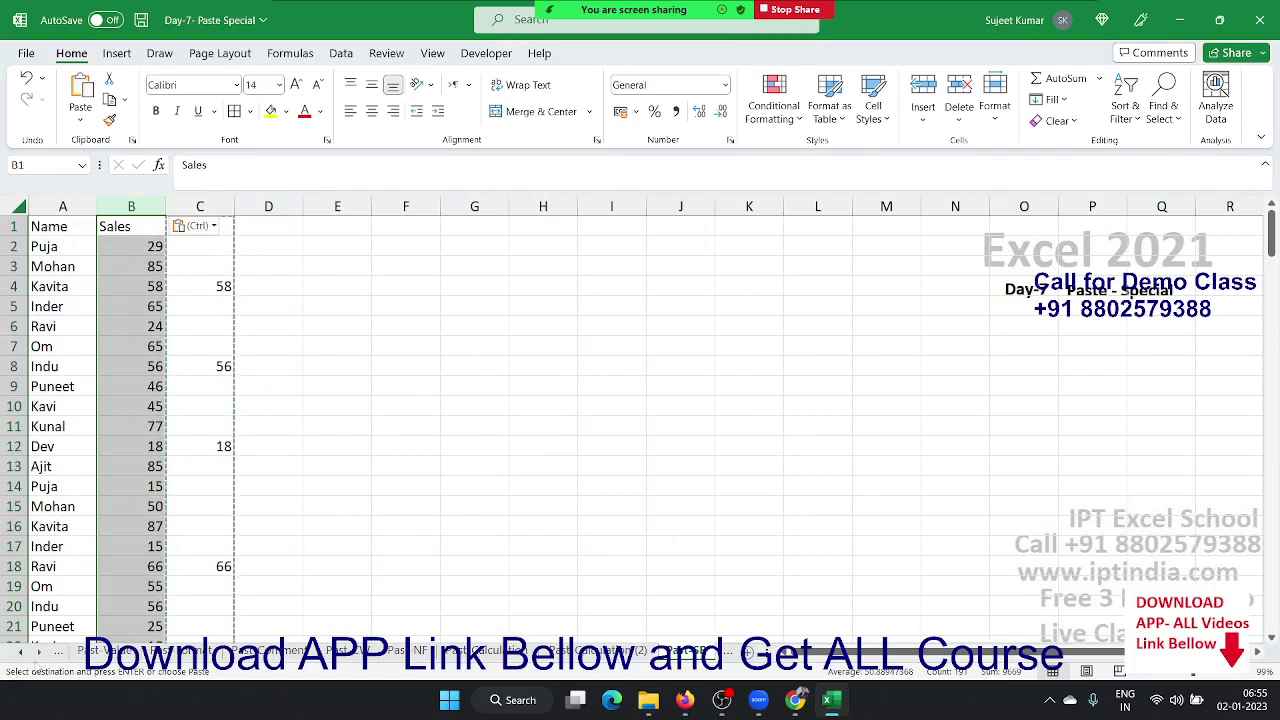
# - Scroll the sheet tabs to reveal later sheets in the workbook
pyautogui.click(37, 651)
pyautogui.click(37, 651)
pyautogui.click(37, 651)
pyautogui.click(37, 651)
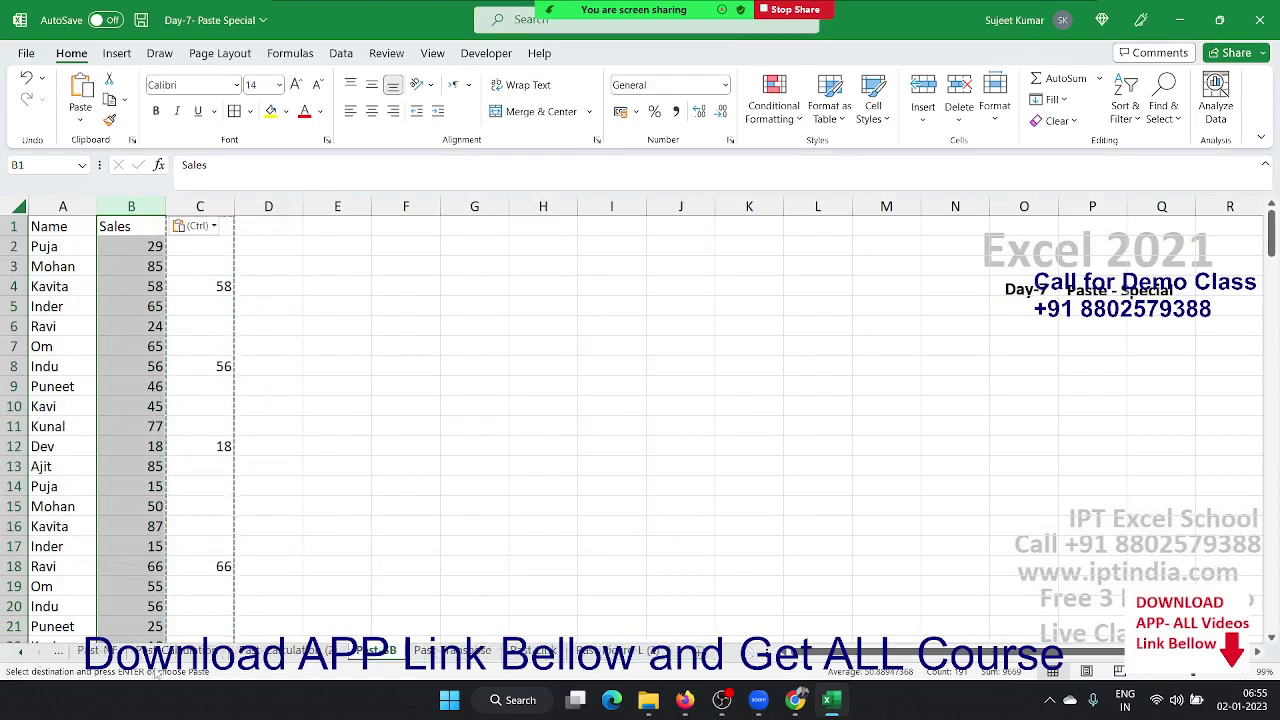
# - On the Past-Transpose sheet, delete the previous transposed table in D8:G21
pyautogui.click(455, 651)
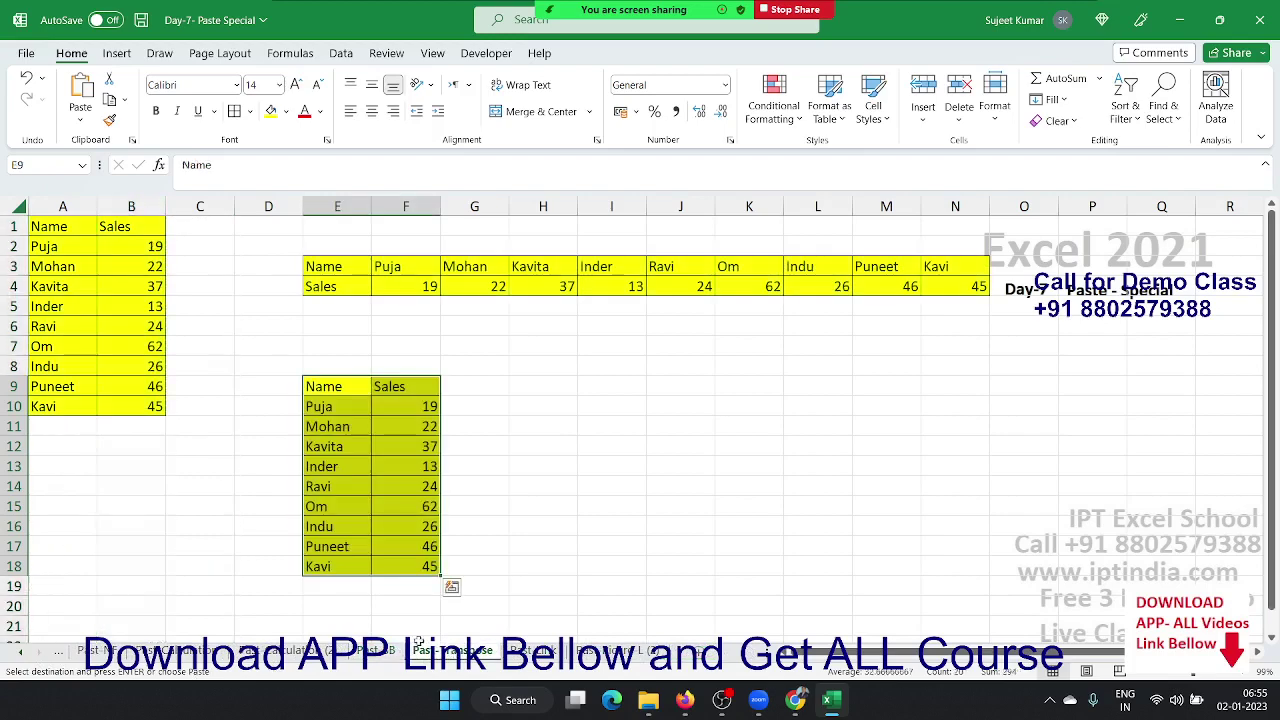
pyautogui.click(456, 366)
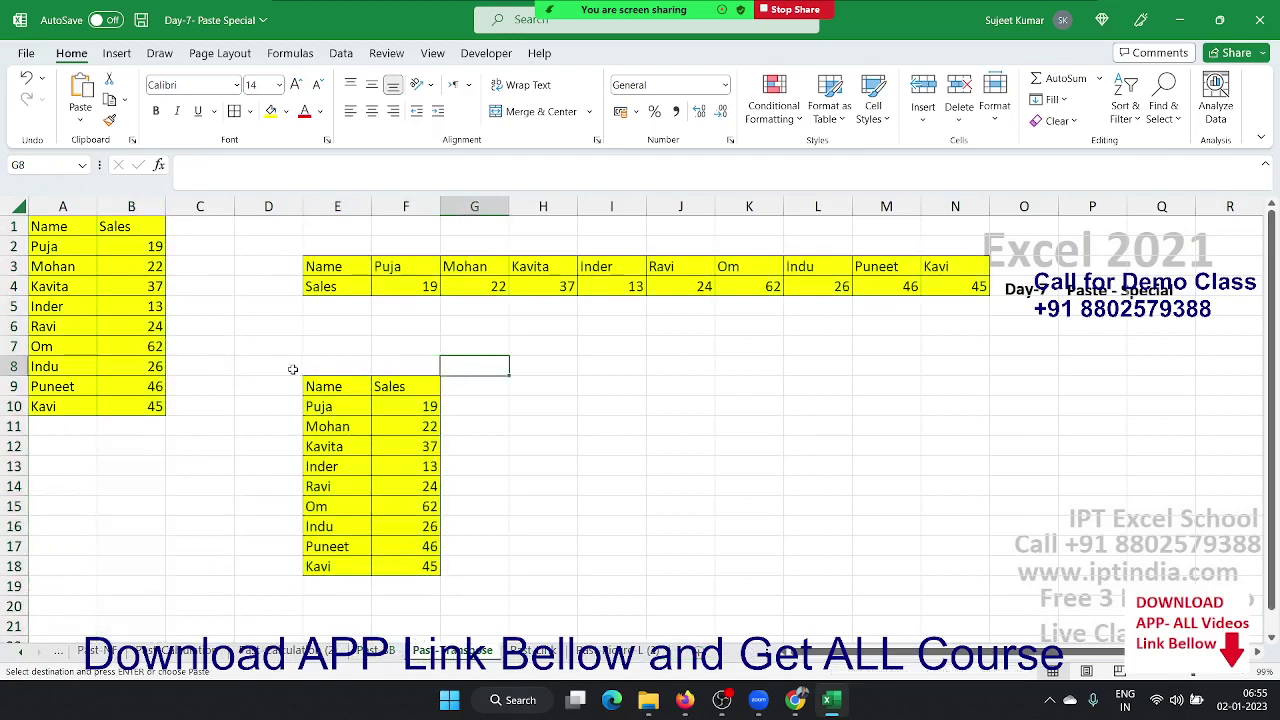
pyautogui.moveTo(293, 369); pyautogui.dragTo(499, 630)
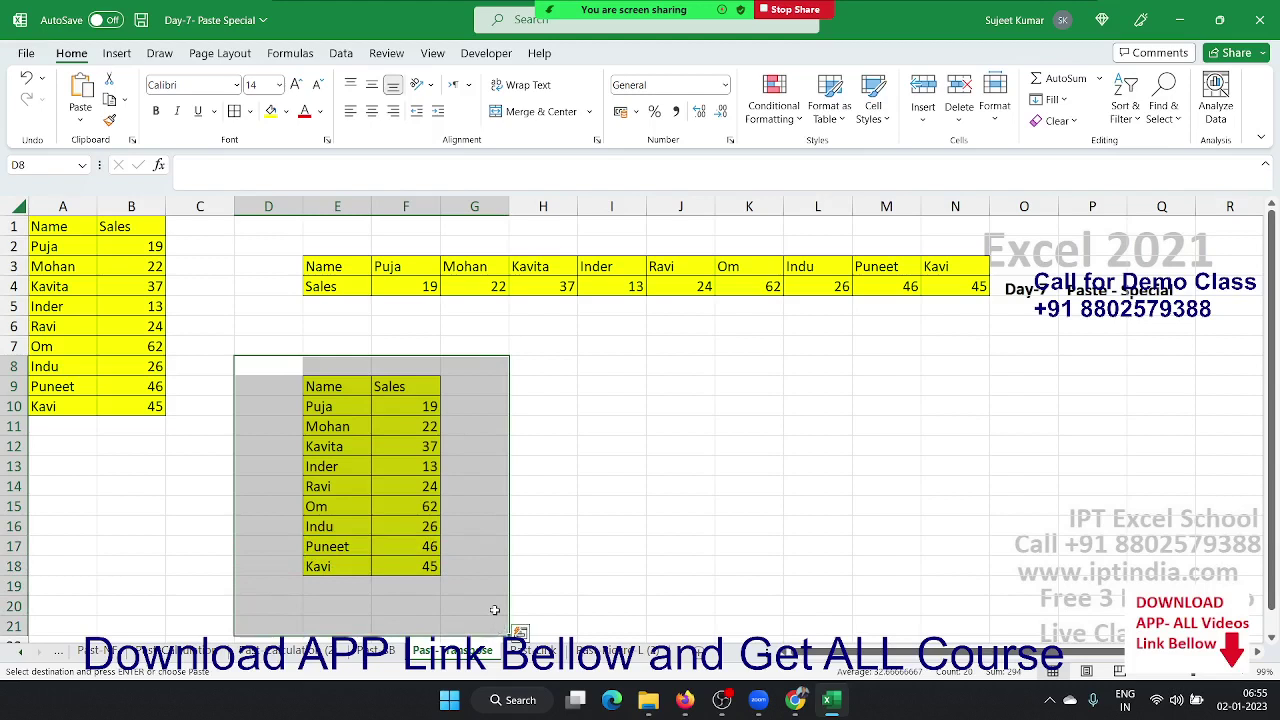
pyautogui.press('Delete')
# - Copy the Name/Sales table E3:N4 and paste it transposed at E7 as a vertical list
pyautogui.moveTo(310, 267); pyautogui.dragTo(944, 289)
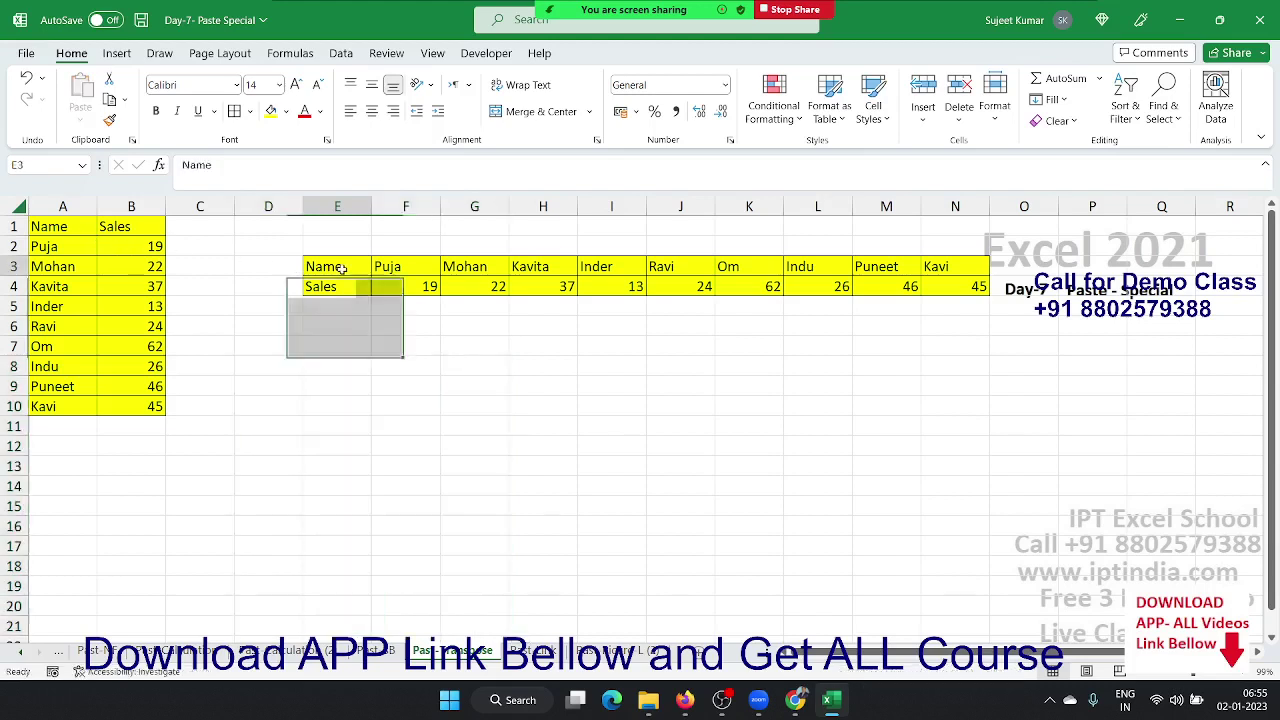
pyautogui.hotkey('ctrl', 'c')
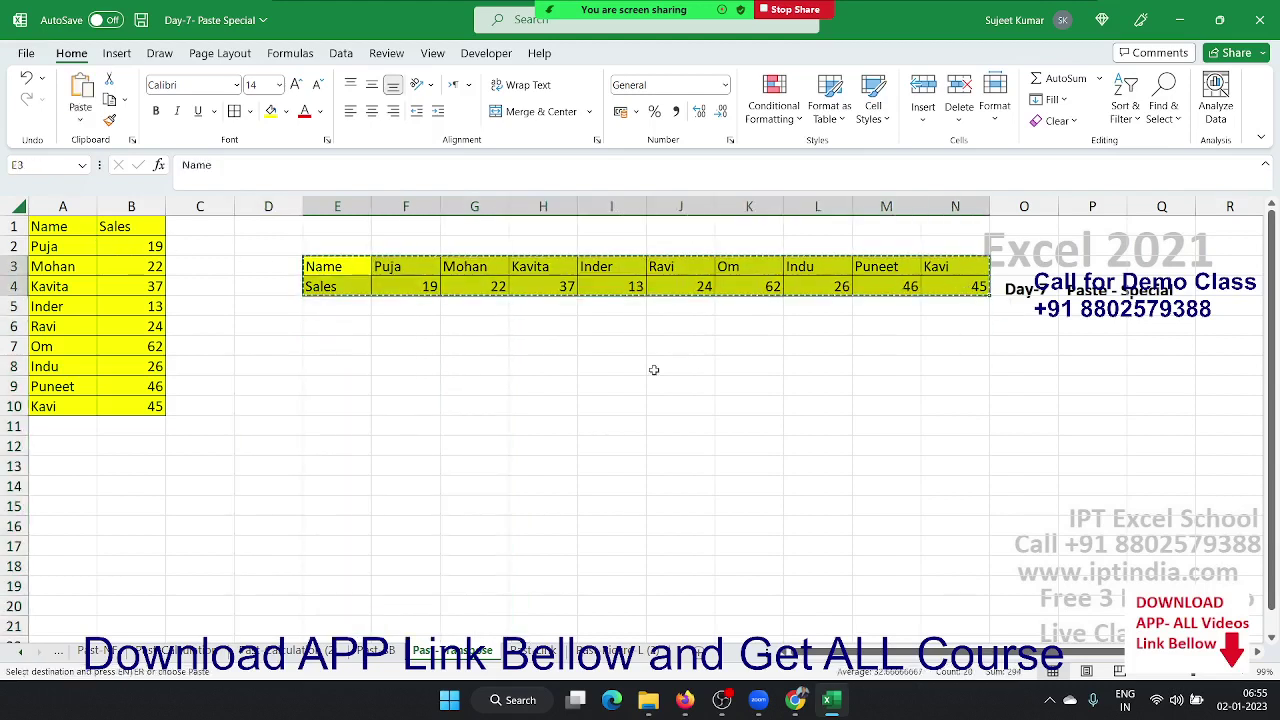
pyautogui.rightClick(352, 345)
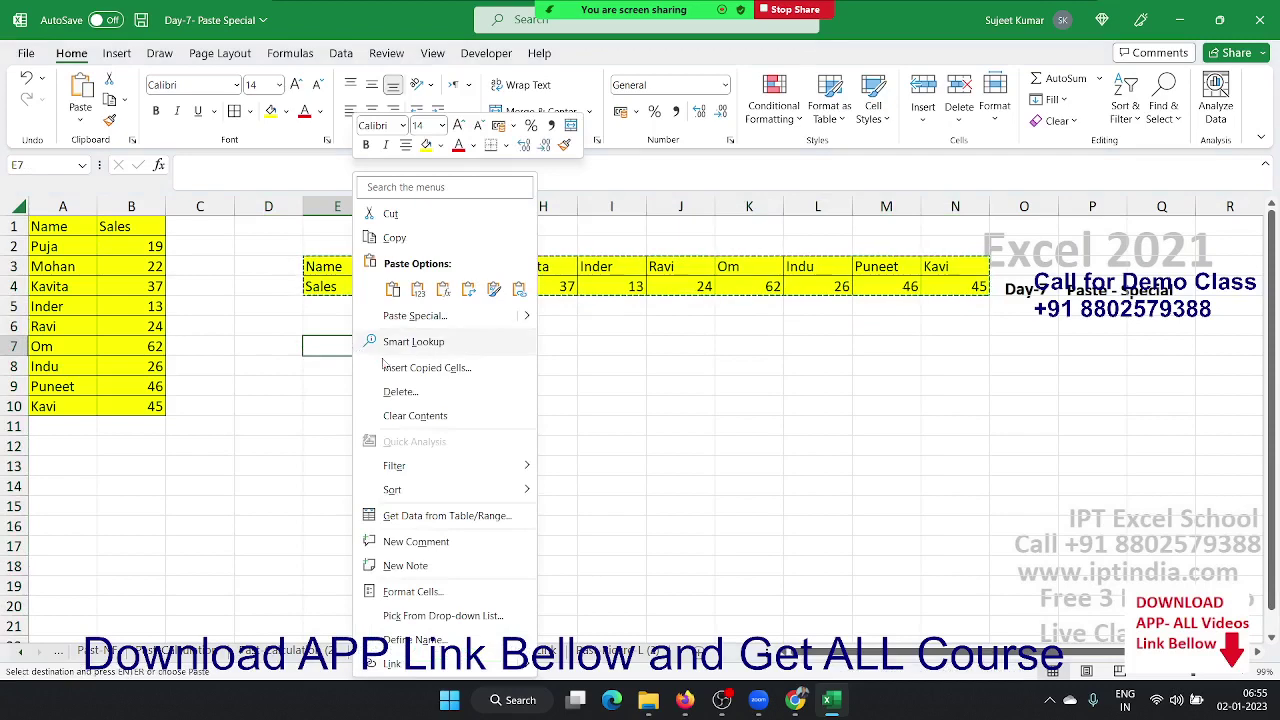
pyautogui.click(414, 315)
pyautogui.click(452, 436)
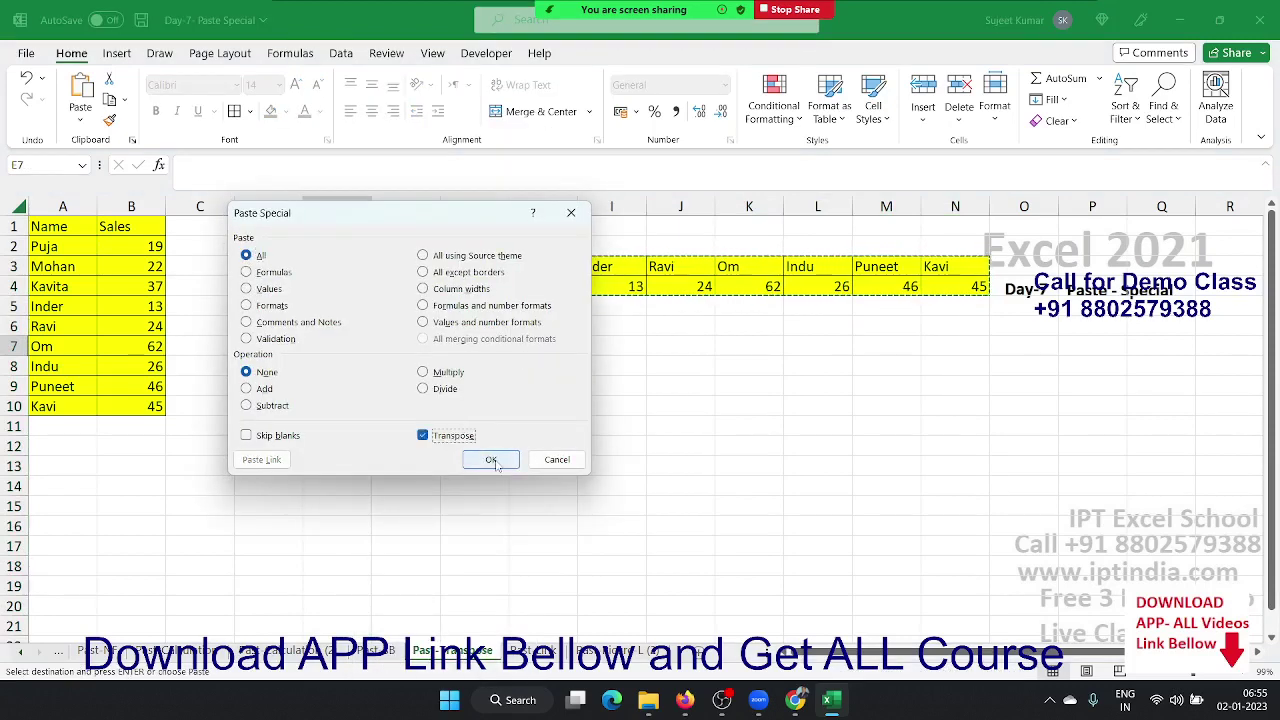
pyautogui.click(491, 459)
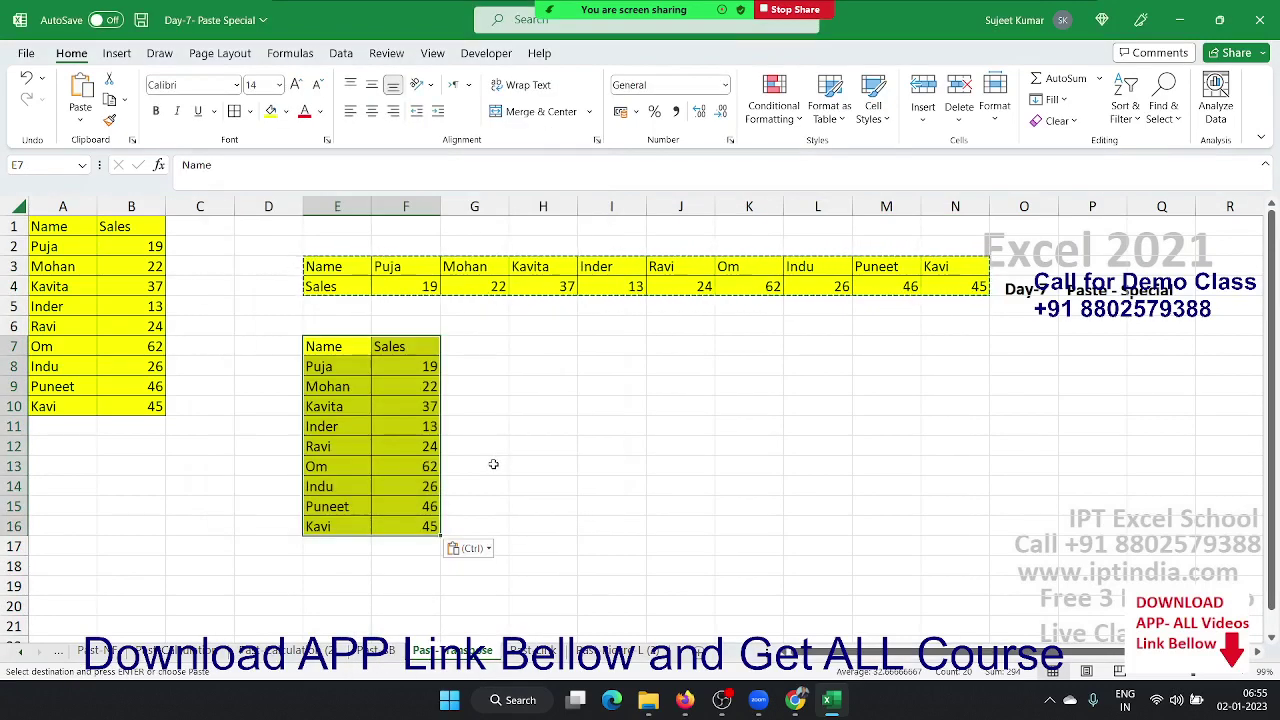
pyautogui.click(548, 432)
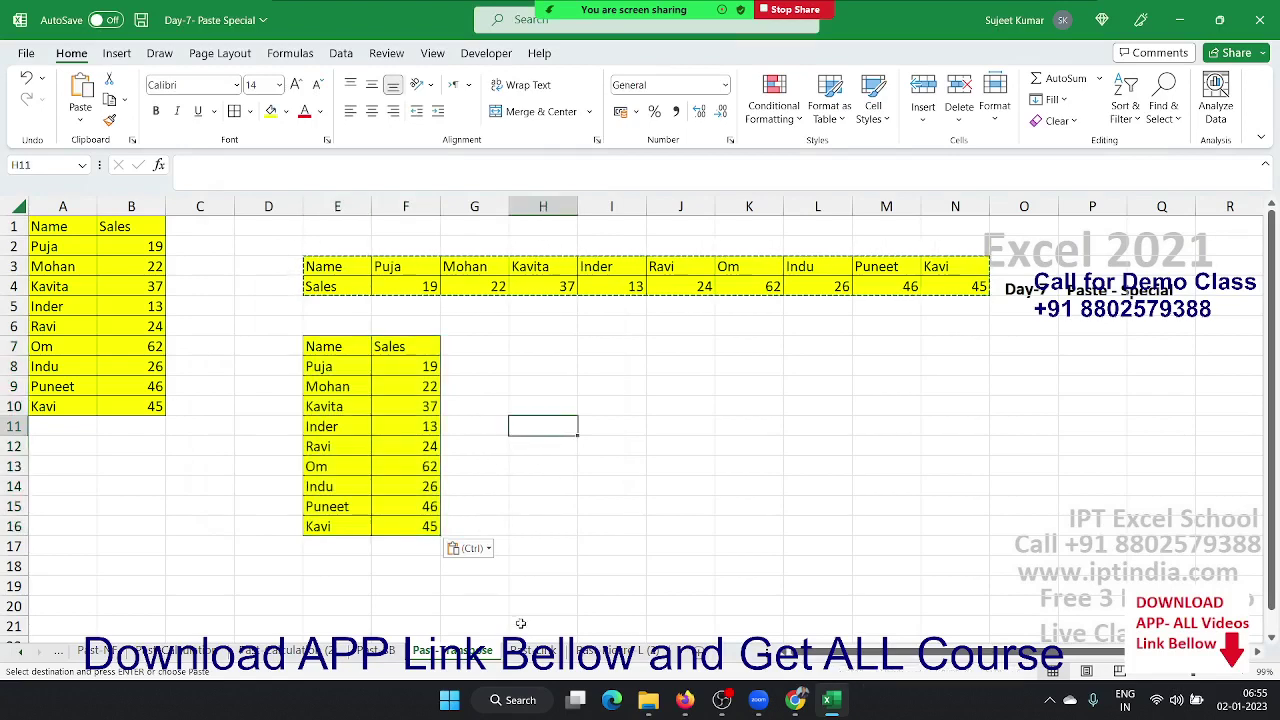
pyautogui.click(510, 648)
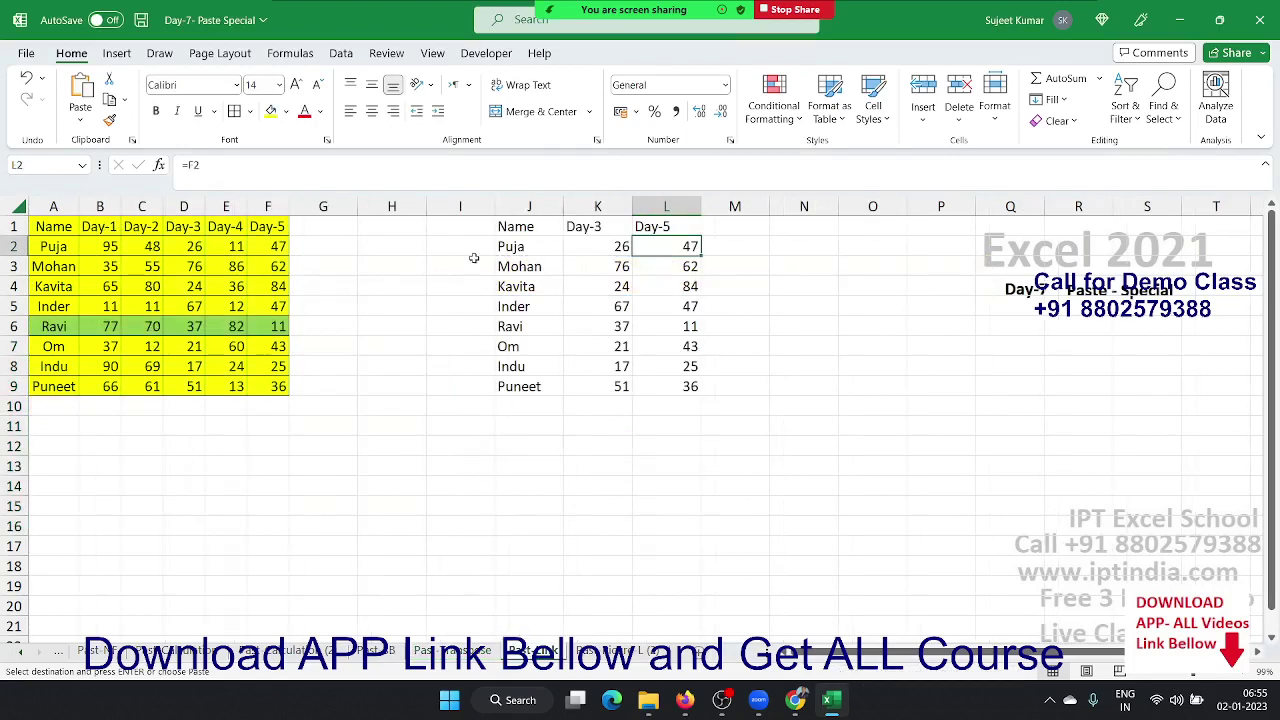
# - Clear columns J–M and enter the formula =B2 in K2
pyautogui.moveTo(529, 206); pyautogui.dragTo(735, 250)
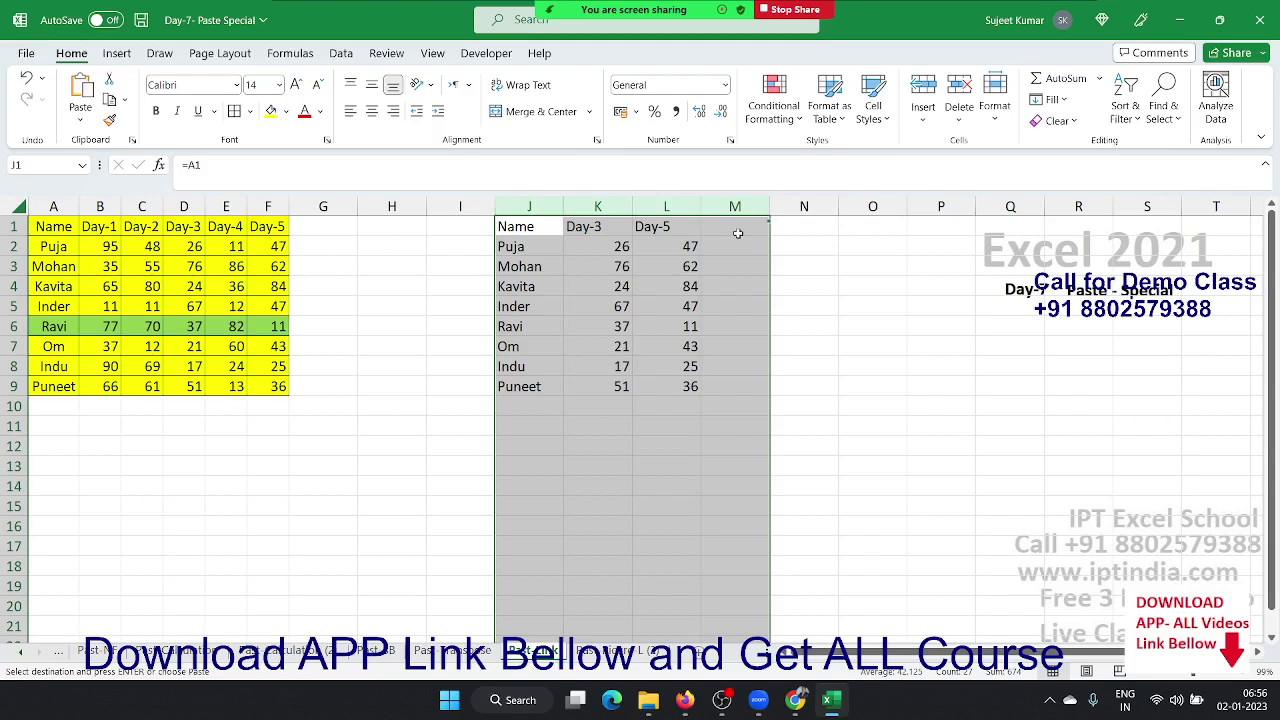
pyautogui.press('Delete')
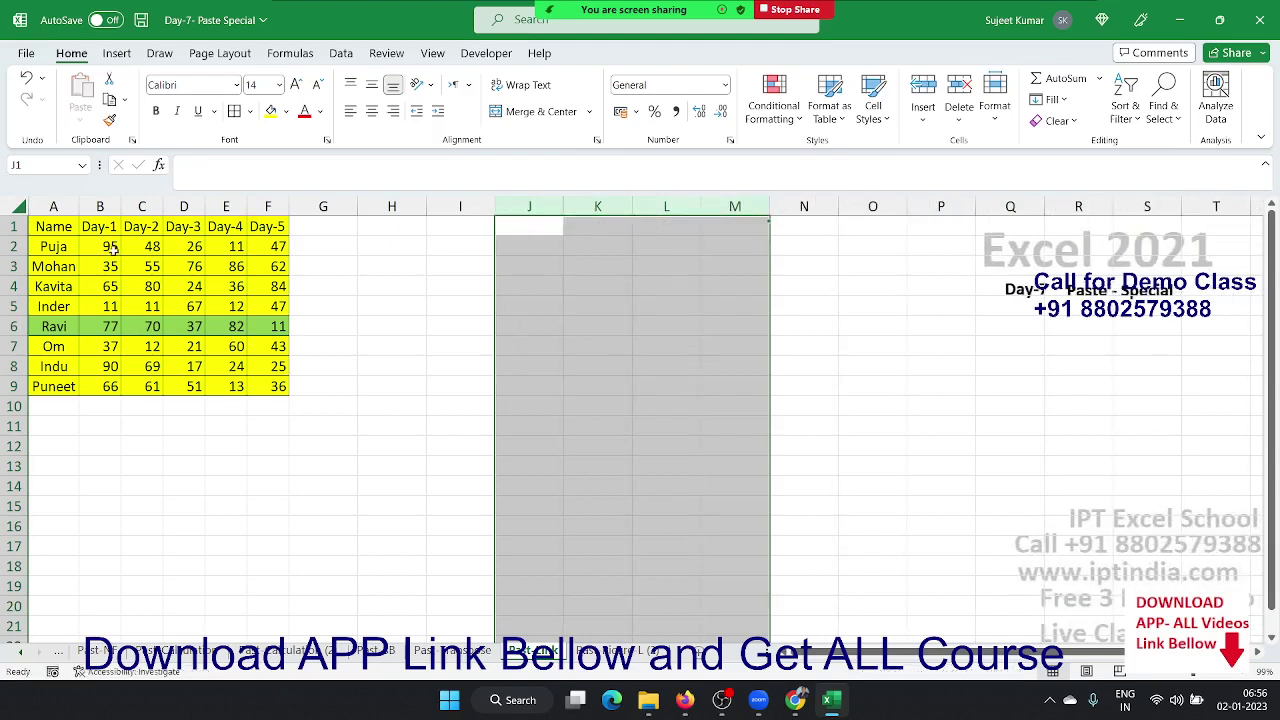
pyautogui.click(111, 247)
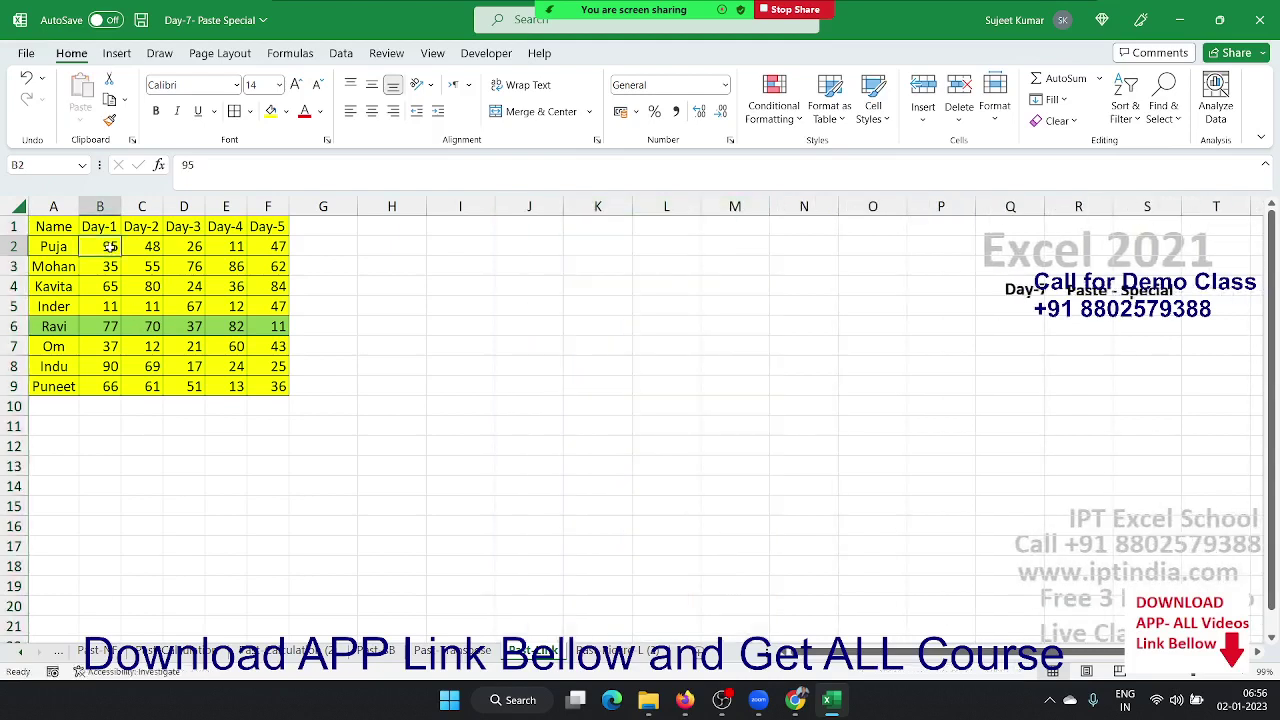
pyautogui.click(573, 248)
pyautogui.write('=')
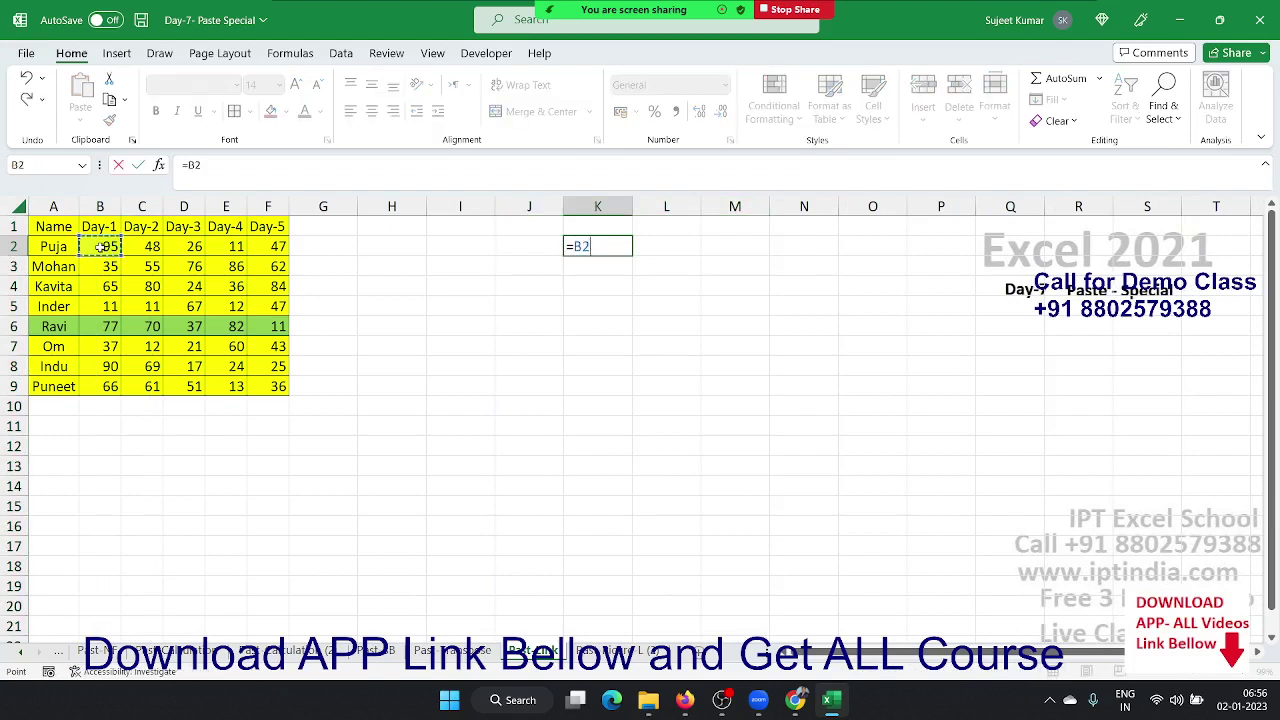
pyautogui.press('Return')
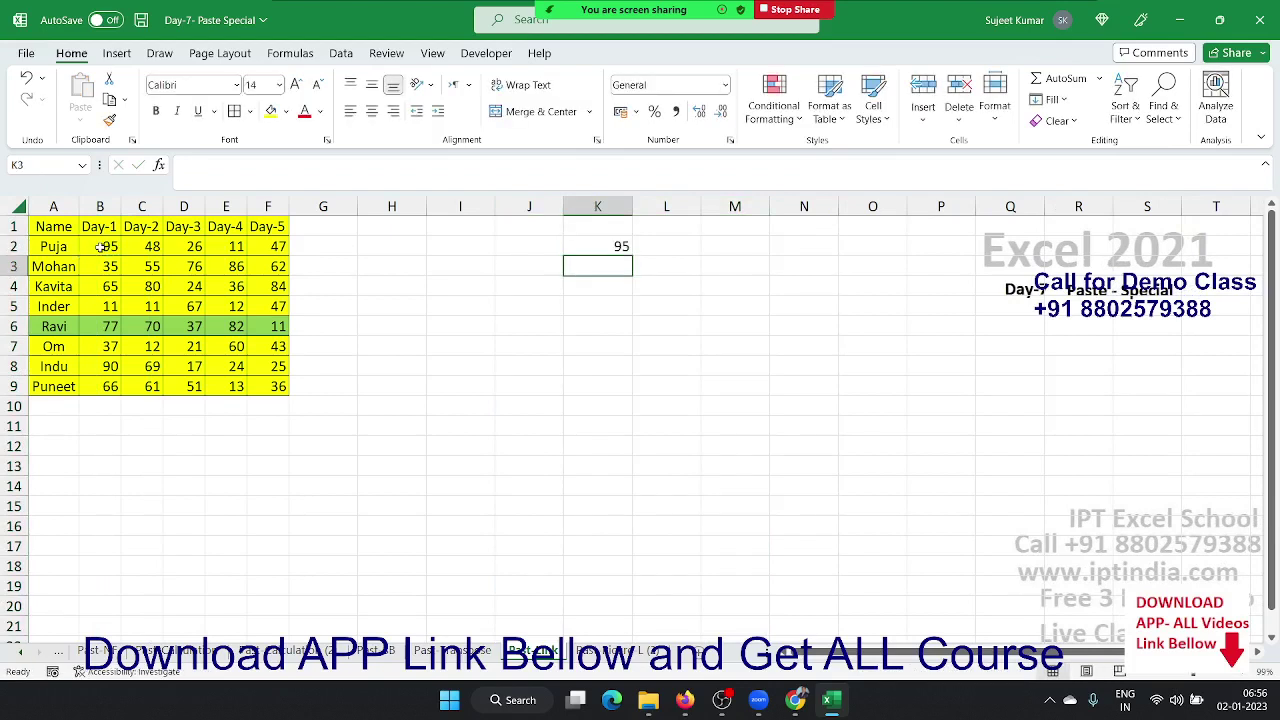
# - Change B2 to 59 so the linked K2 shows 59
pyautogui.click(97, 246)
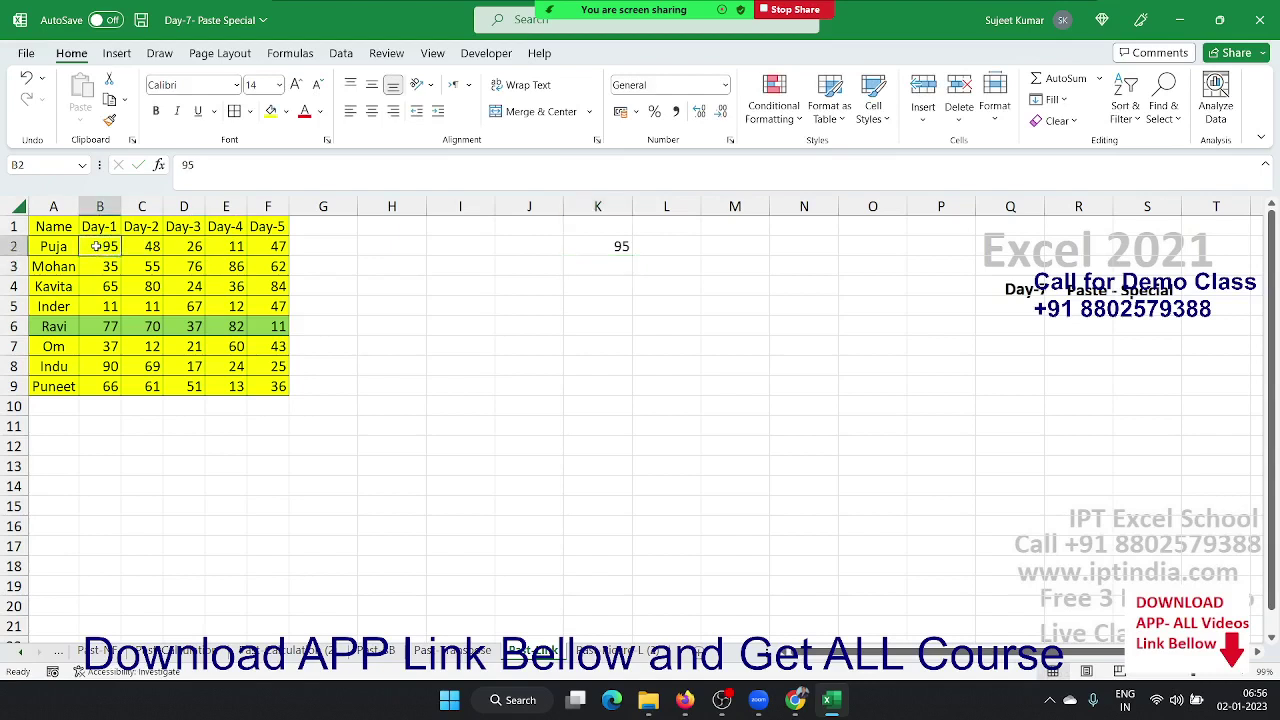
pyautogui.write('59')
pyautogui.press('Return')
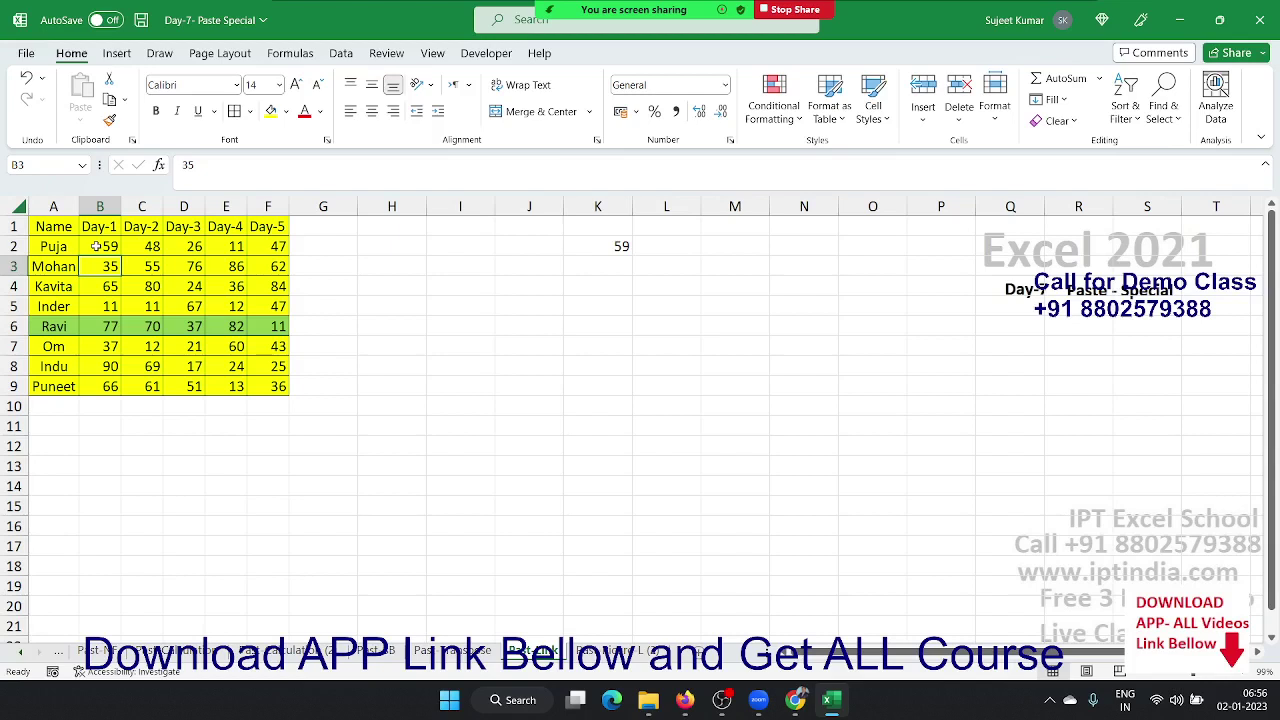
# - Paste Link the Name, Day-2 and Day-4 columns (A1:A9, C1:C9, E1:E9) into K1
pyautogui.moveTo(50, 226); pyautogui.dragTo(62, 386)
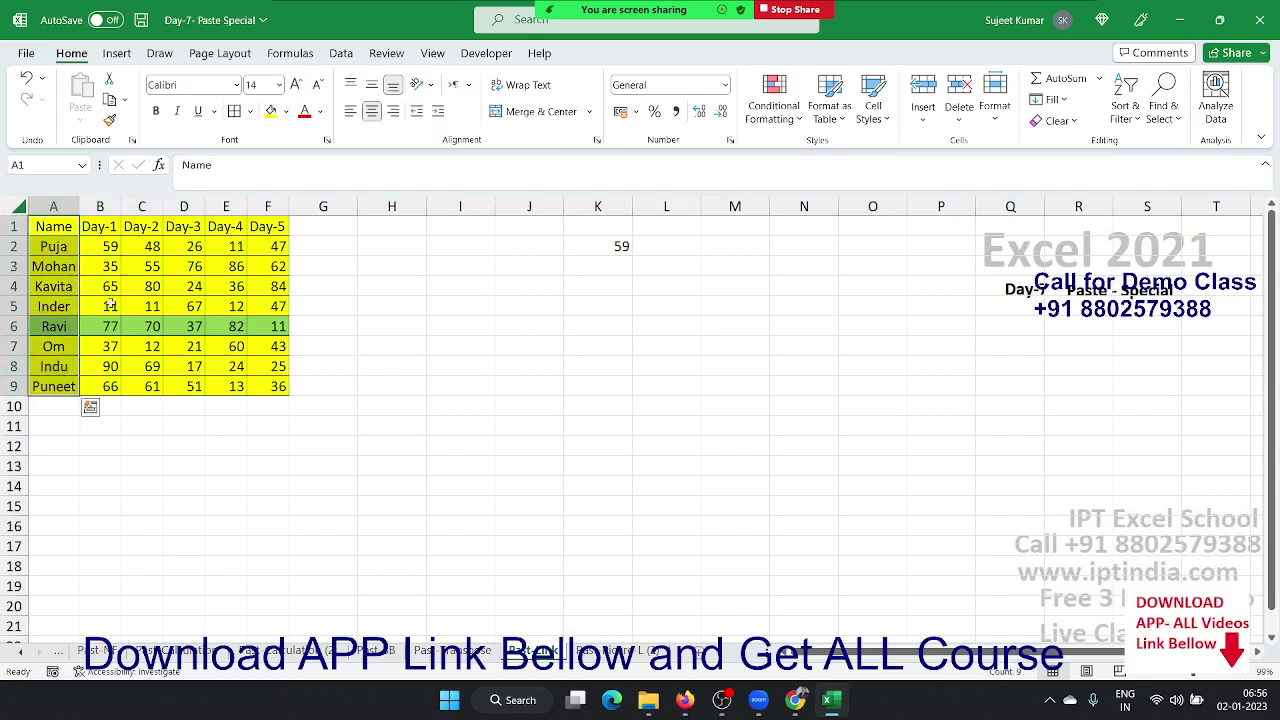
pyautogui.moveTo(137, 229); pyautogui.dragTo(151, 377)
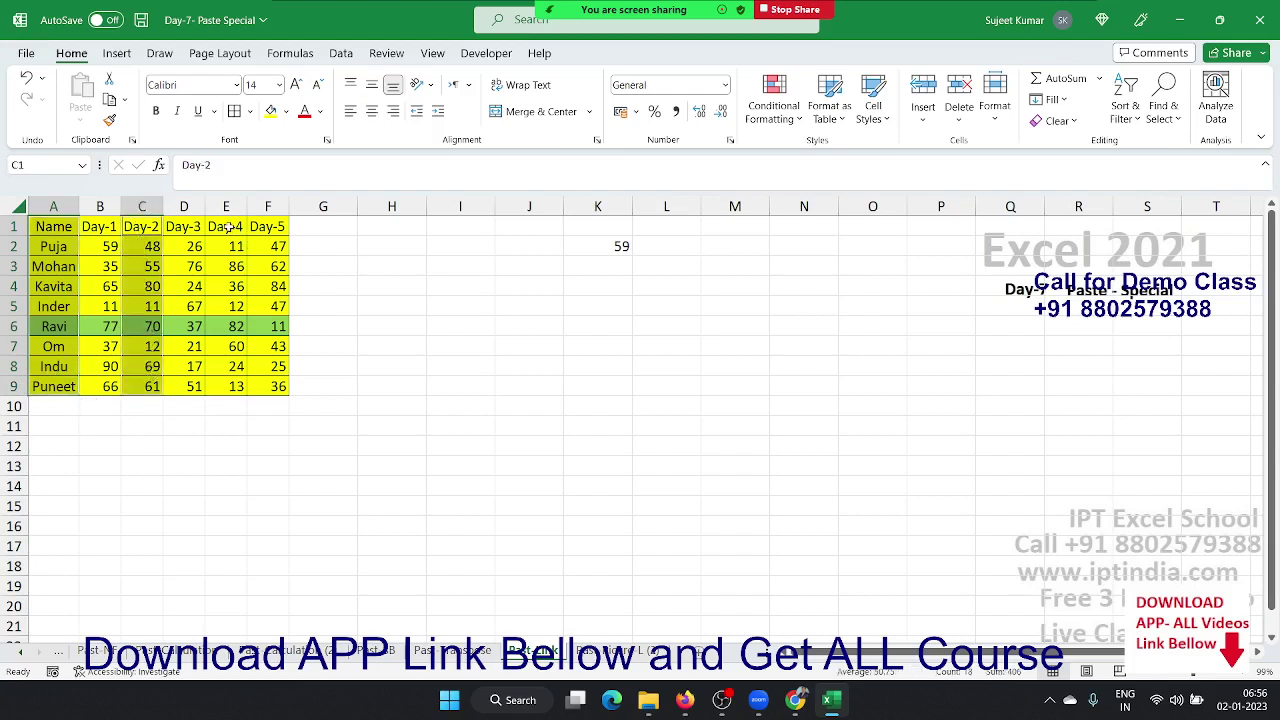
pyautogui.keyDown('ctrl'); pyautogui.moveTo(226, 227); pyautogui.dragTo(236, 386); pyautogui.keyUp('ctrl')
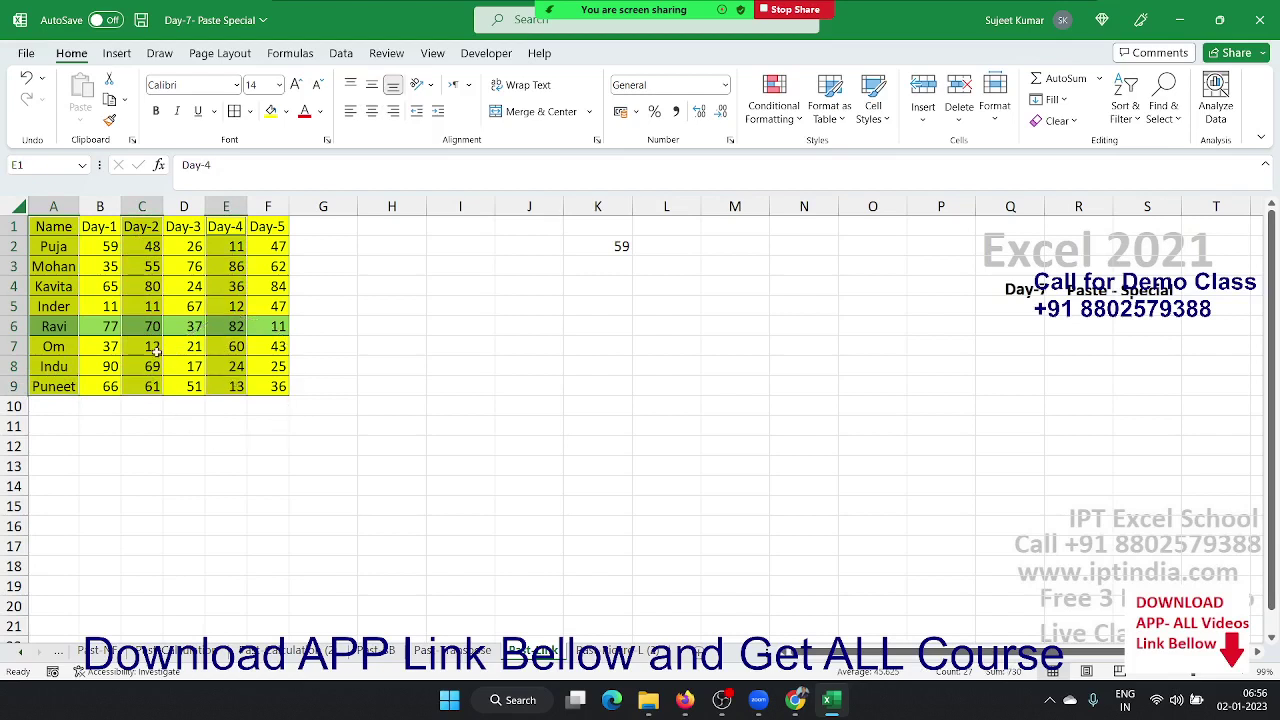
pyautogui.hotkey('ctrl', 'c')
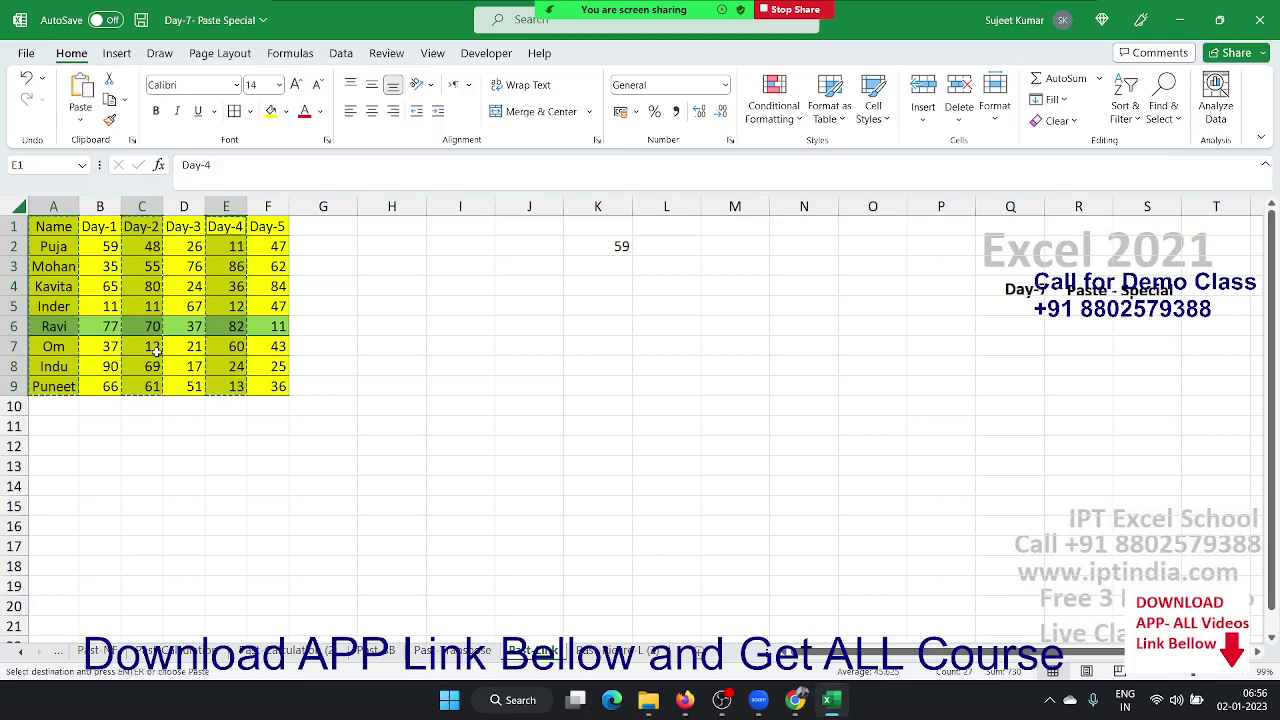
pyautogui.rightClick(598, 226)
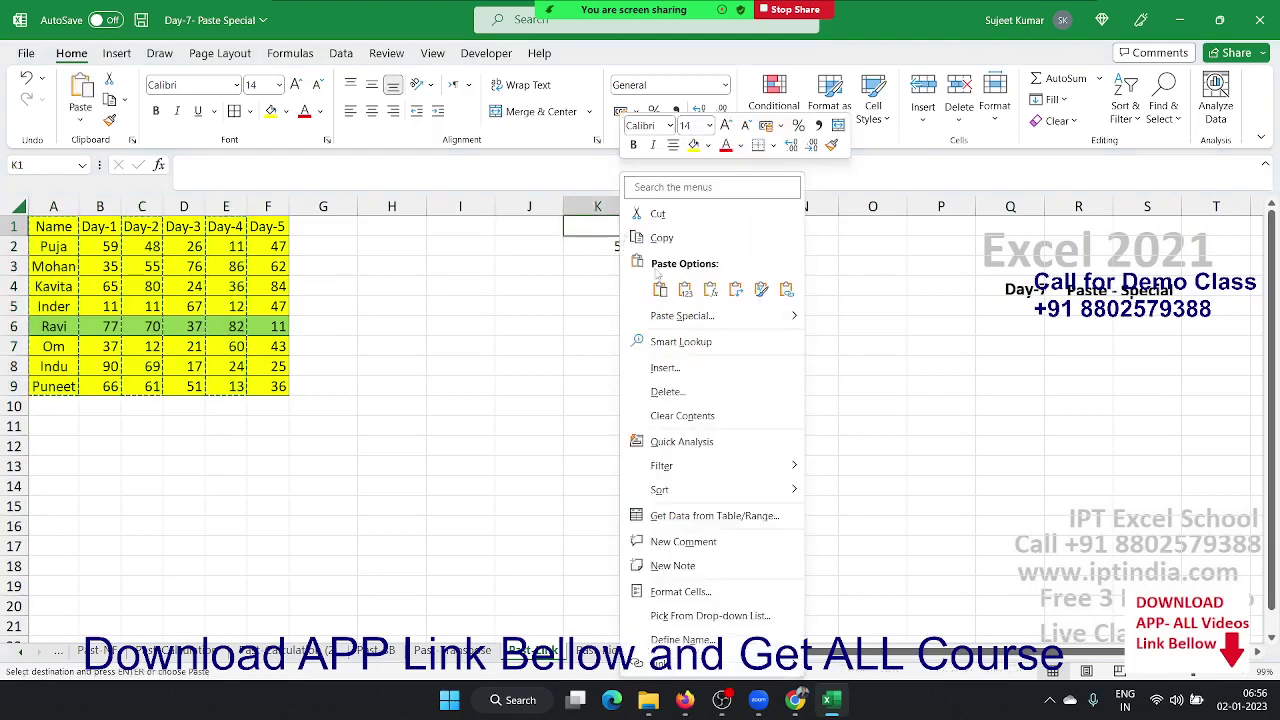
pyautogui.click(687, 318)
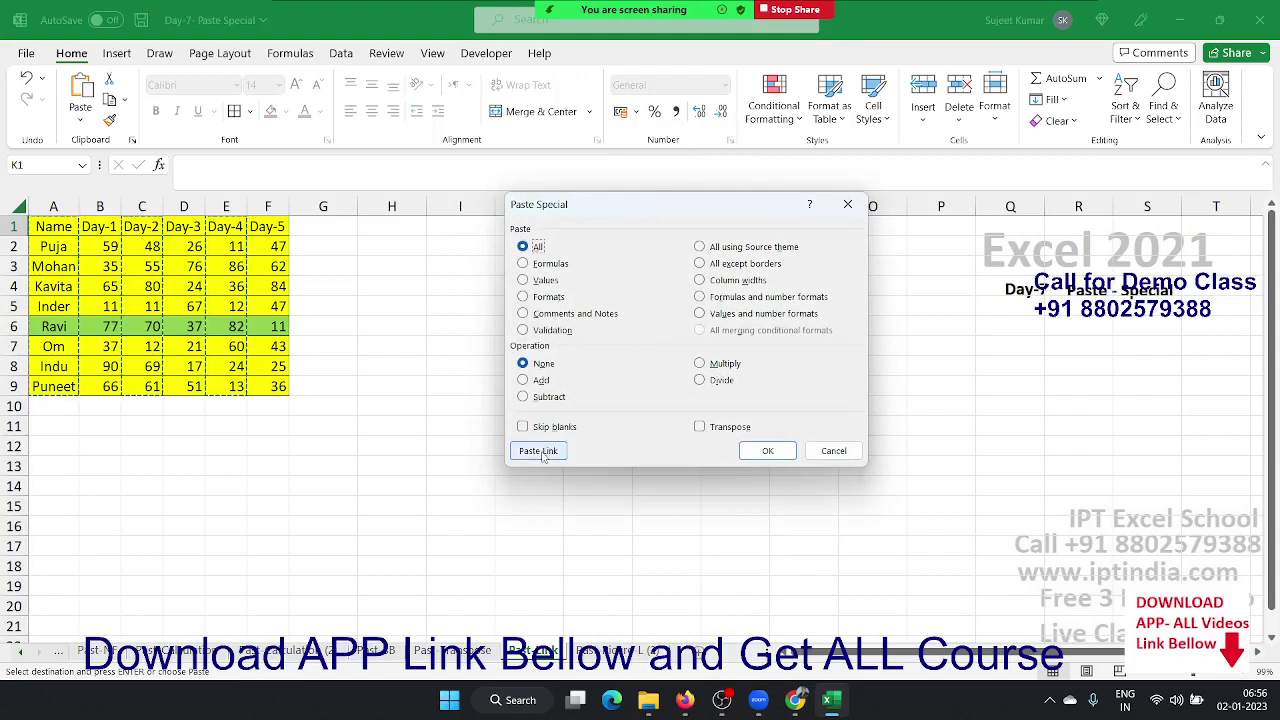
pyautogui.click(543, 456)
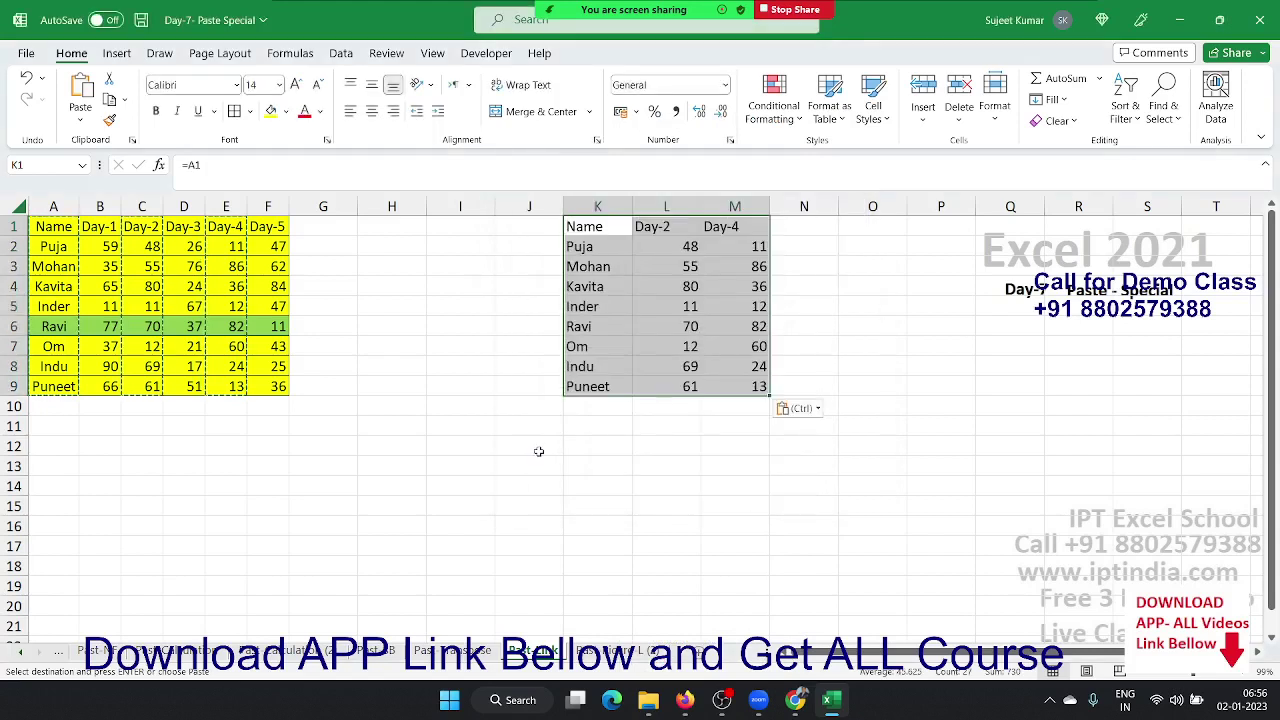
# - Change C2 to 84 to test the links, then inspect M2's linking formula
pyautogui.click(150, 246)
pyautogui.write('84')
pyautogui.press('Return')
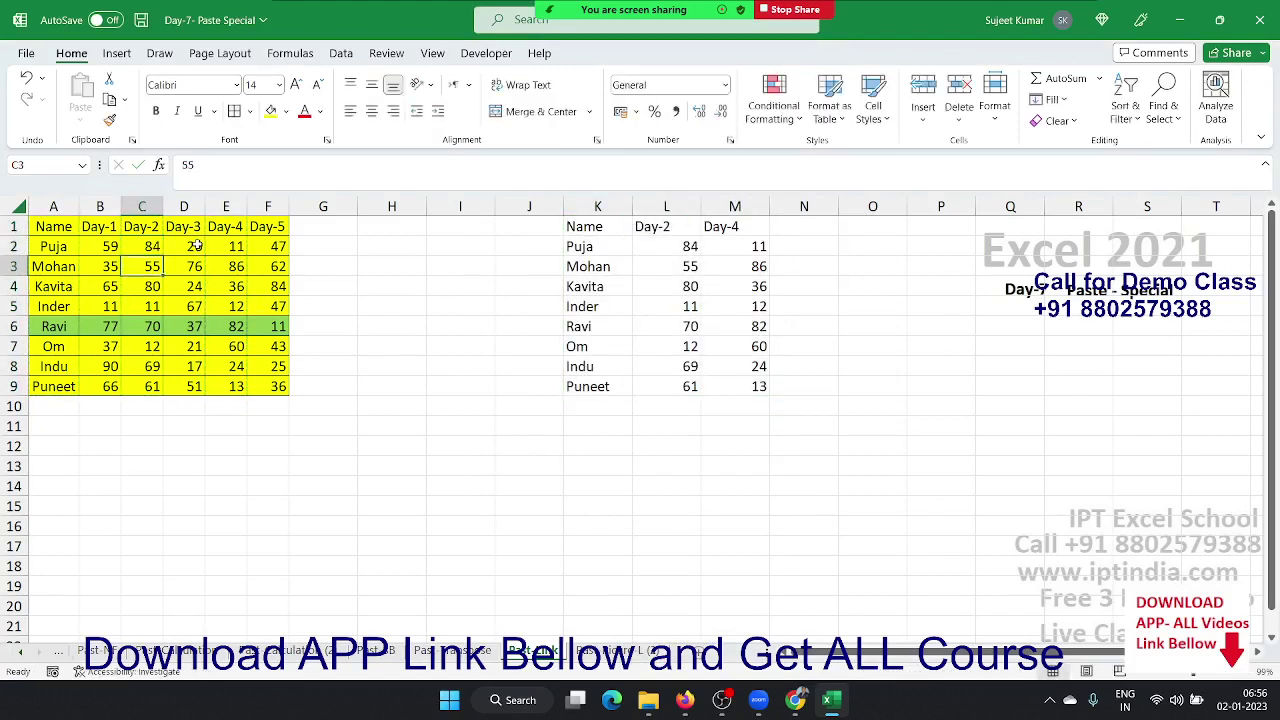
pyautogui.click(714, 247)
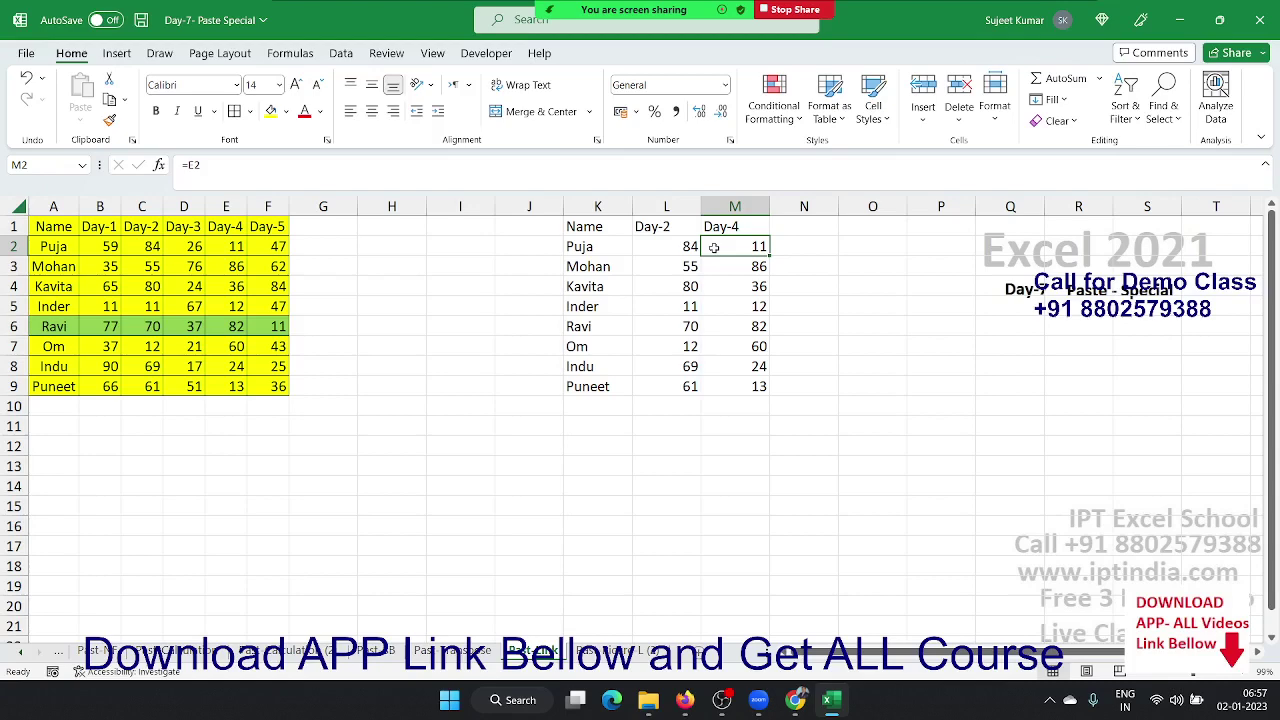
# - On the score-table sheet, delete the linked table picture and the small table picture
pyautogui.click(645, 646)
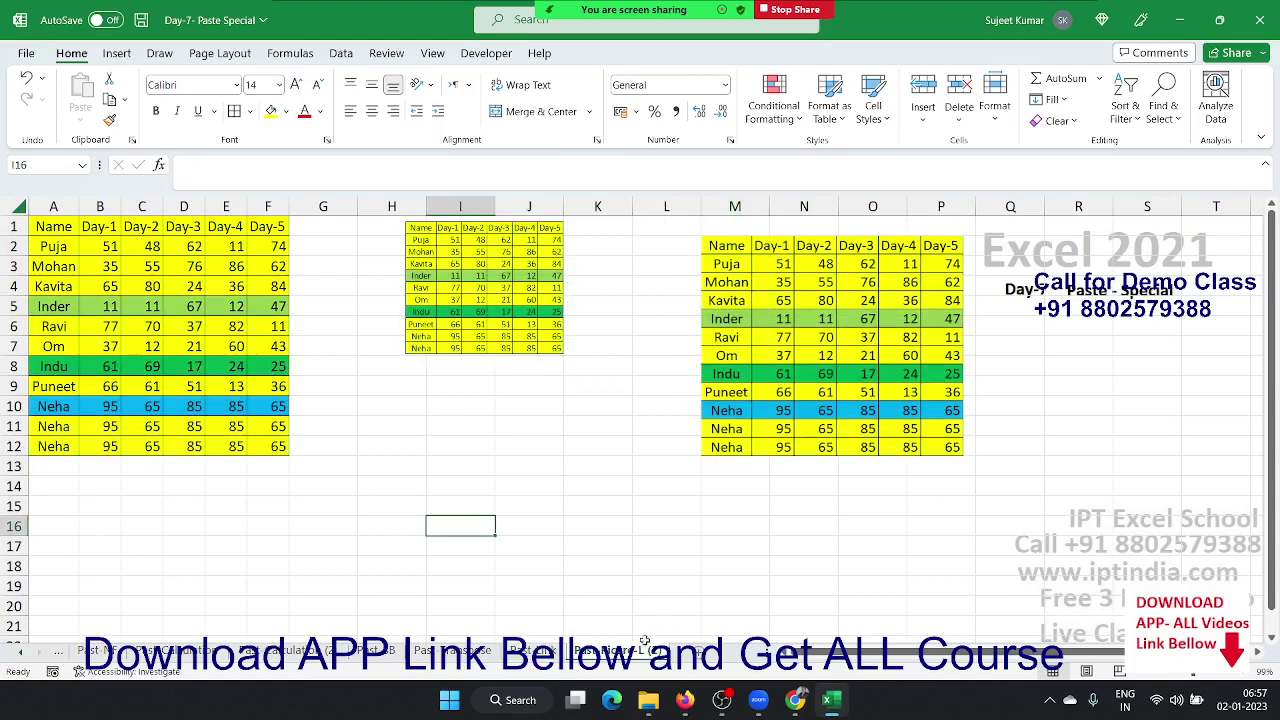
pyautogui.click(586, 480)
pyautogui.click(725, 408)
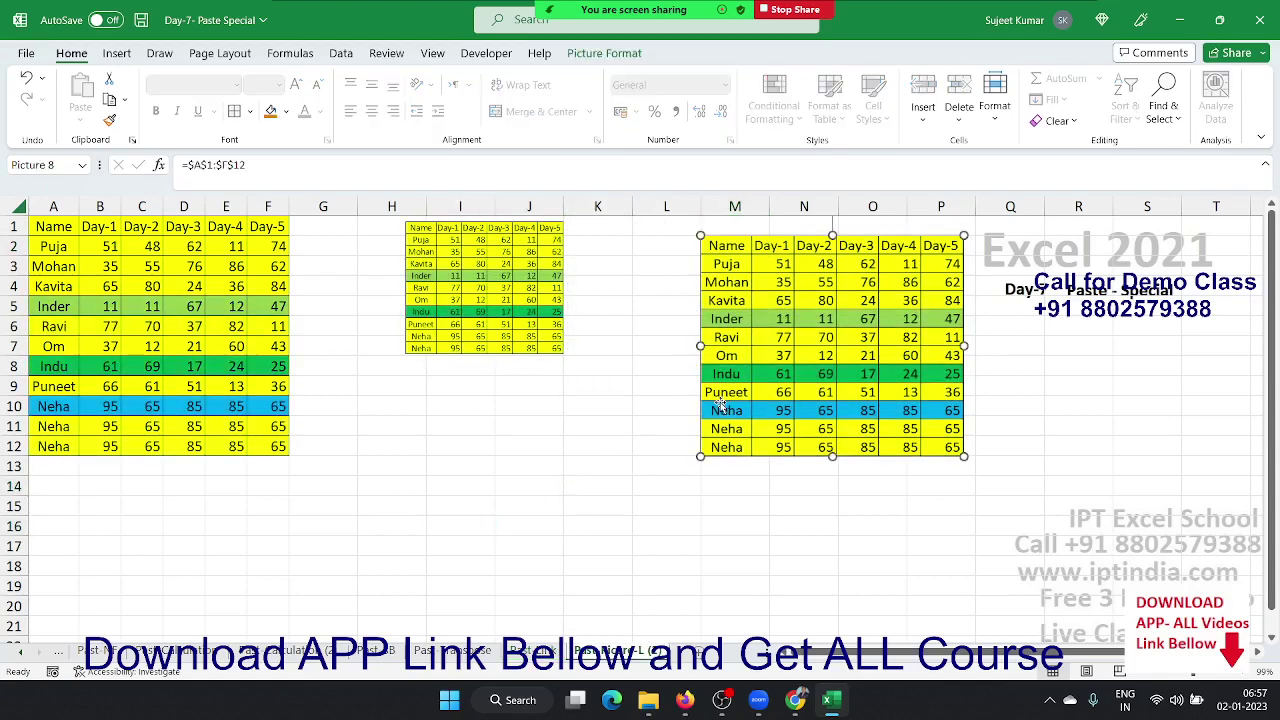
pyautogui.press('Delete')
pyautogui.click(472, 292)
pyautogui.press('Delete')
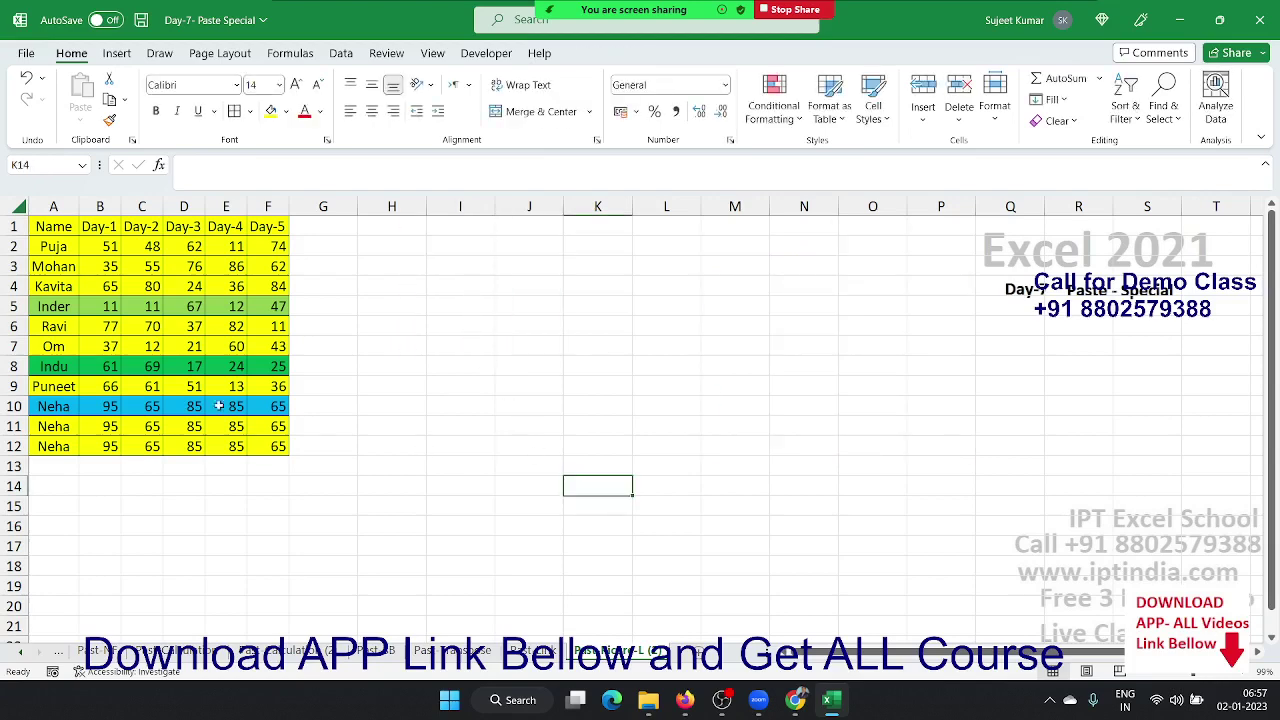
pyautogui.click(180, 273)
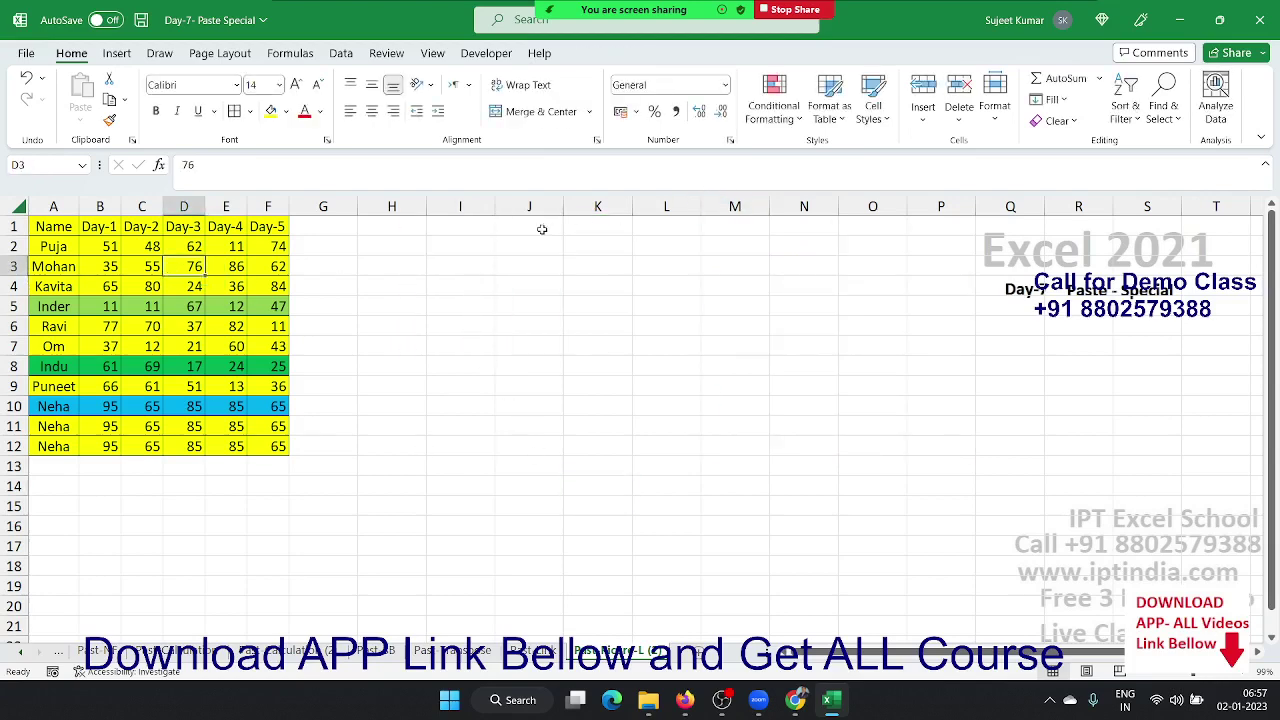
# - Copy the score table A1:F12 and paste it as a static picture at H1
pyautogui.click(284, 446)
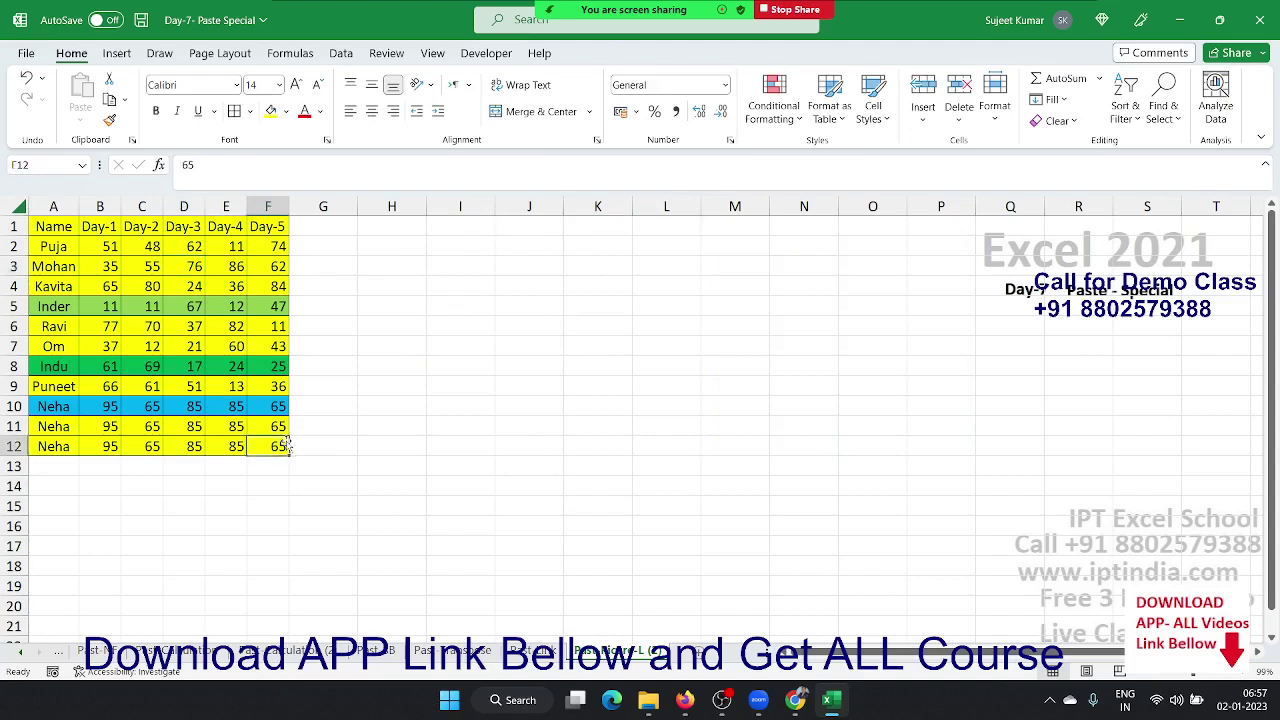
pyautogui.moveTo(287, 446); pyautogui.dragTo(36, 232)
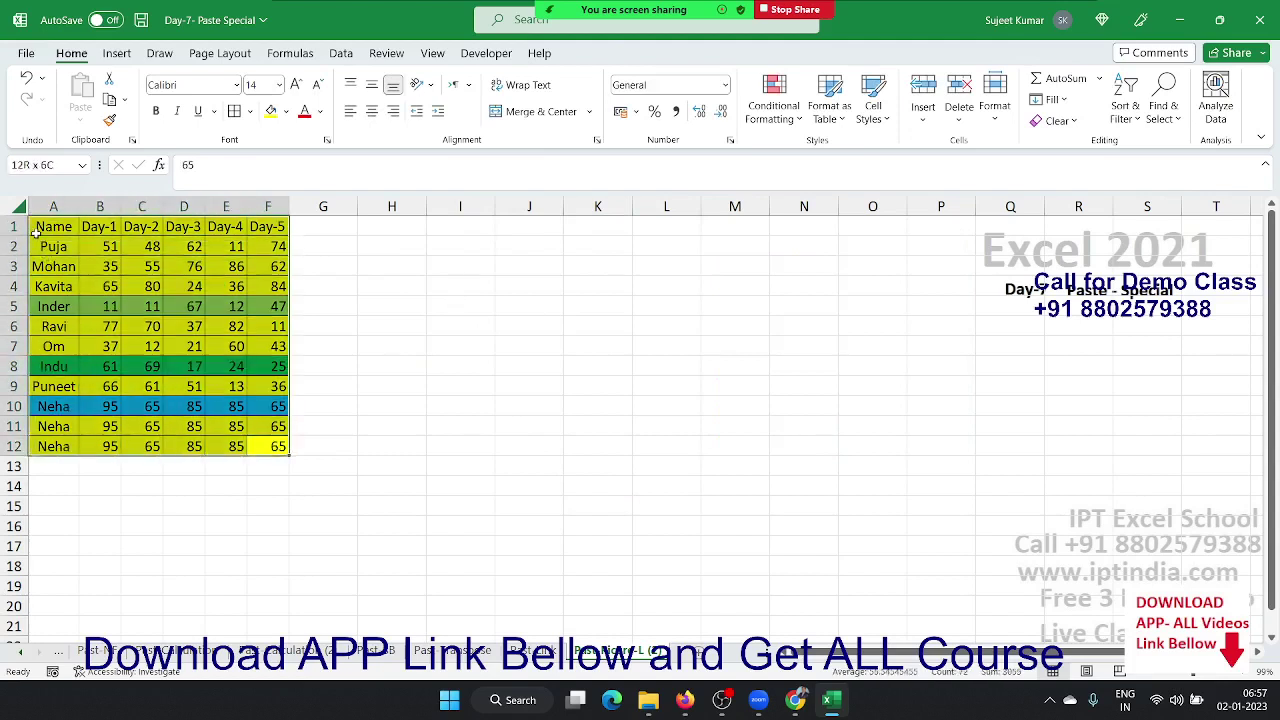
pyautogui.hotkey('ctrl', 'c')
pyautogui.rightClick(408, 226)
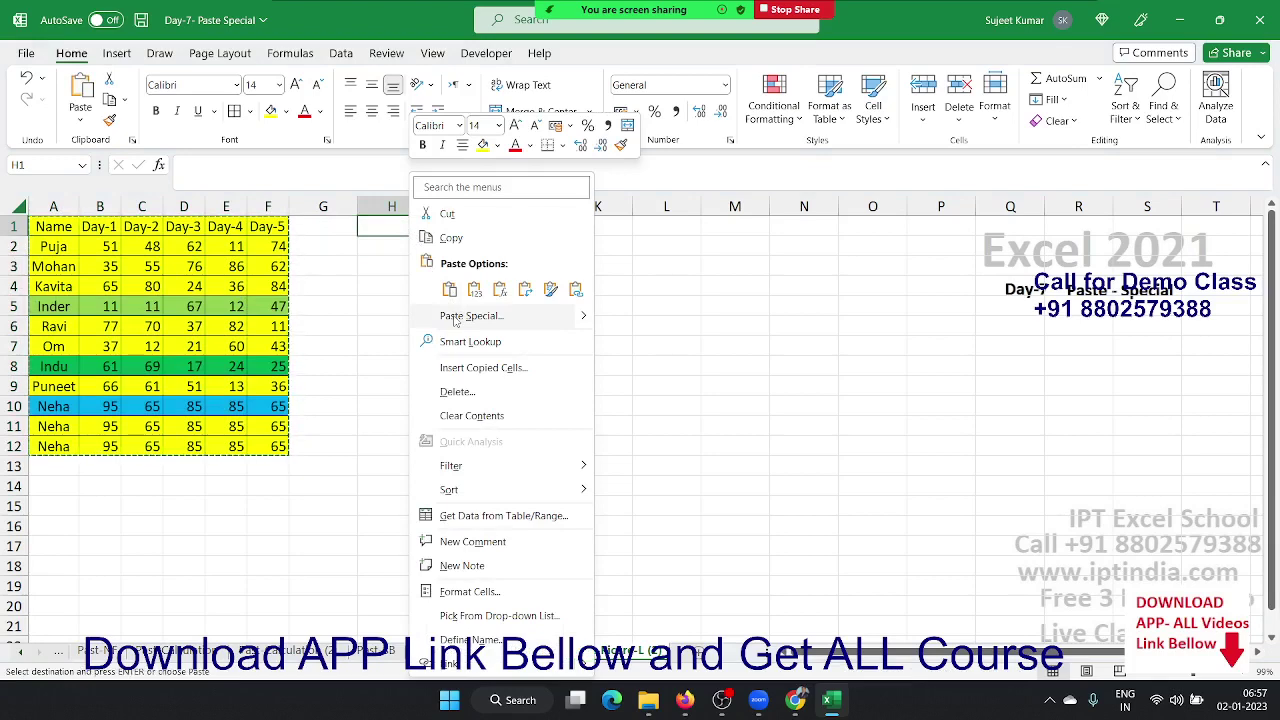
pyautogui.click(455, 316)
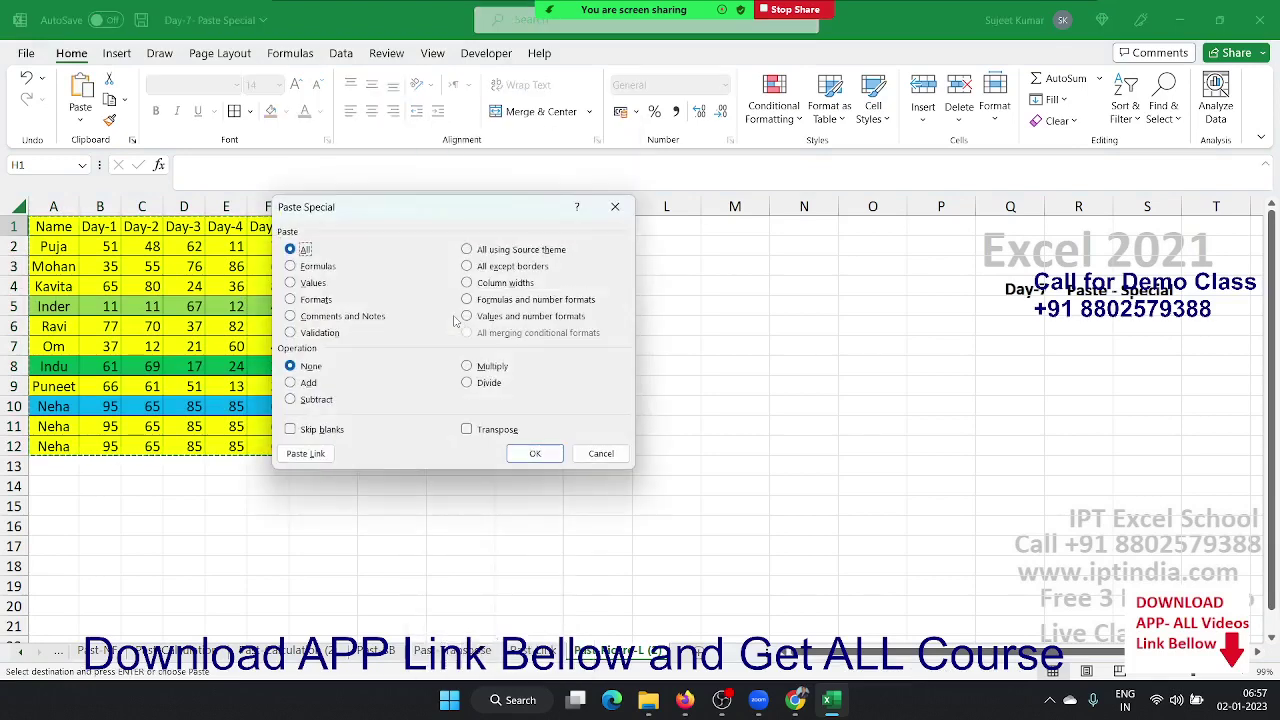
pyautogui.press('Escape')
pyautogui.click(81, 120)
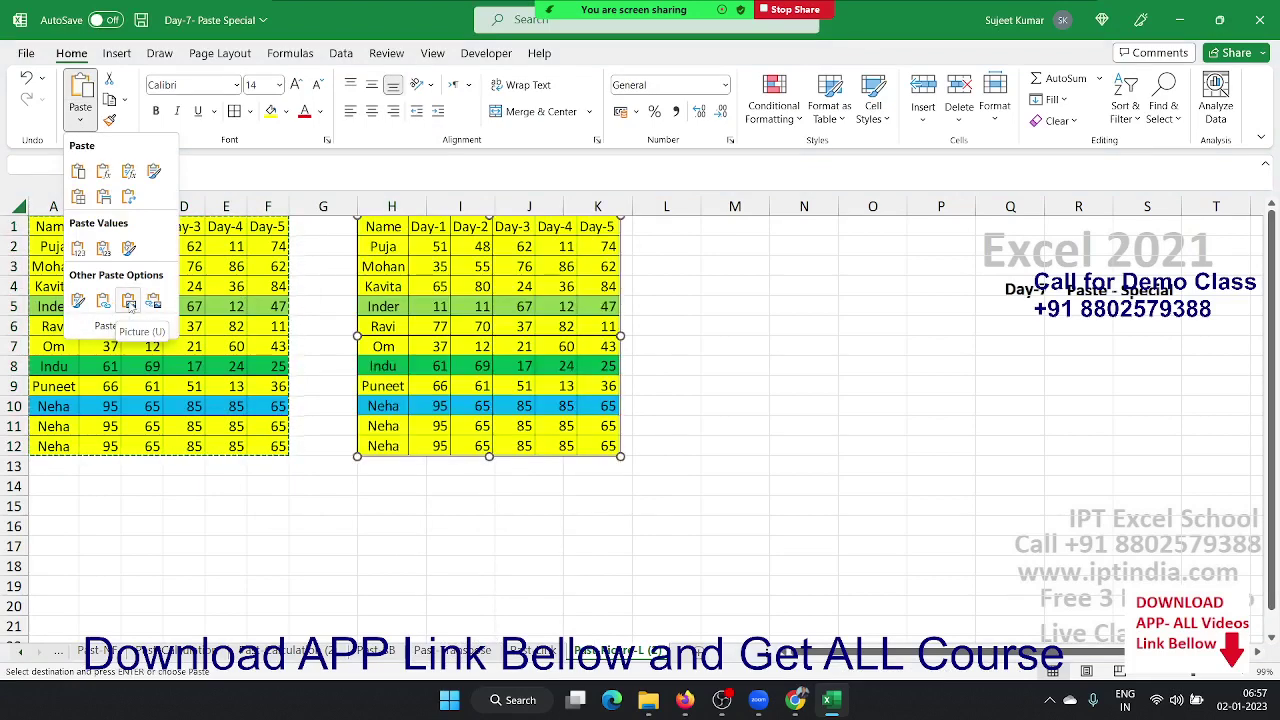
pyautogui.click(129, 303)
# - Move and shrink the pasted picture to cover roughly H1:J8
pyautogui.moveTo(598, 401); pyautogui.dragTo(661, 447)
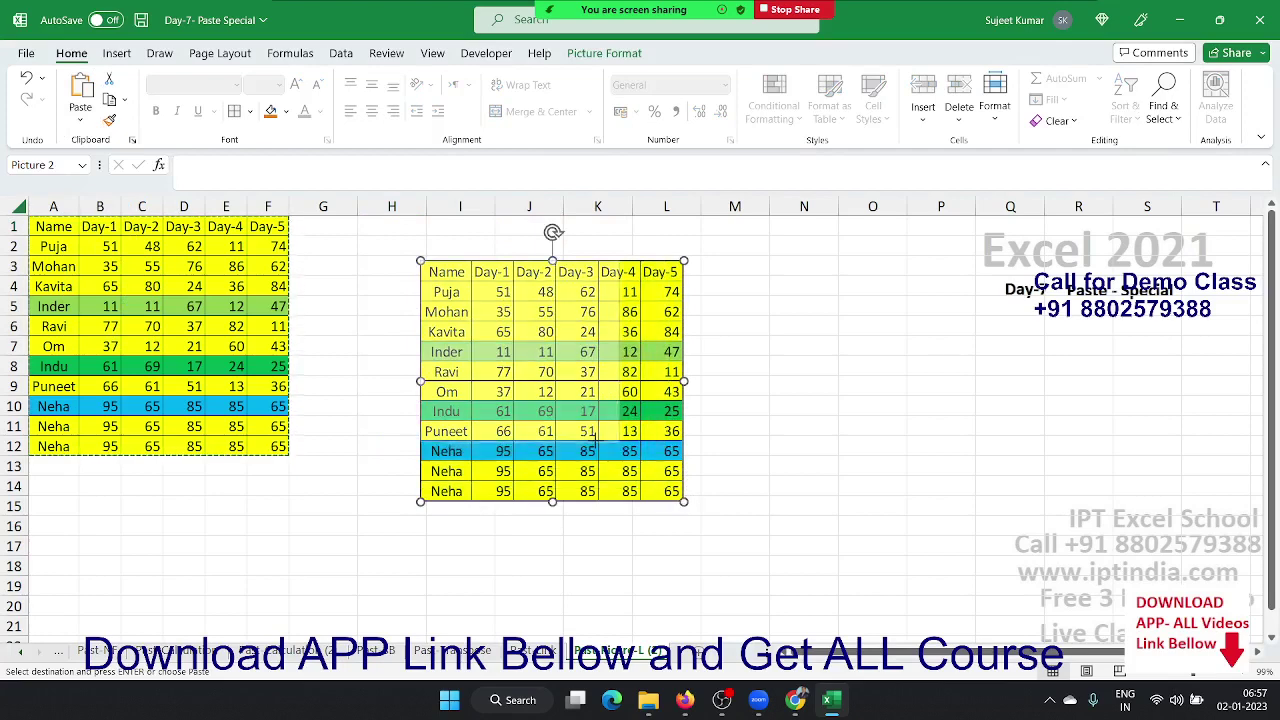
pyautogui.moveTo(685, 502)
pyautogui.mouseDown()
pyautogui.moveTo(569, 394)
pyautogui.moveTo(491, 364)
pyautogui.mouseUp()
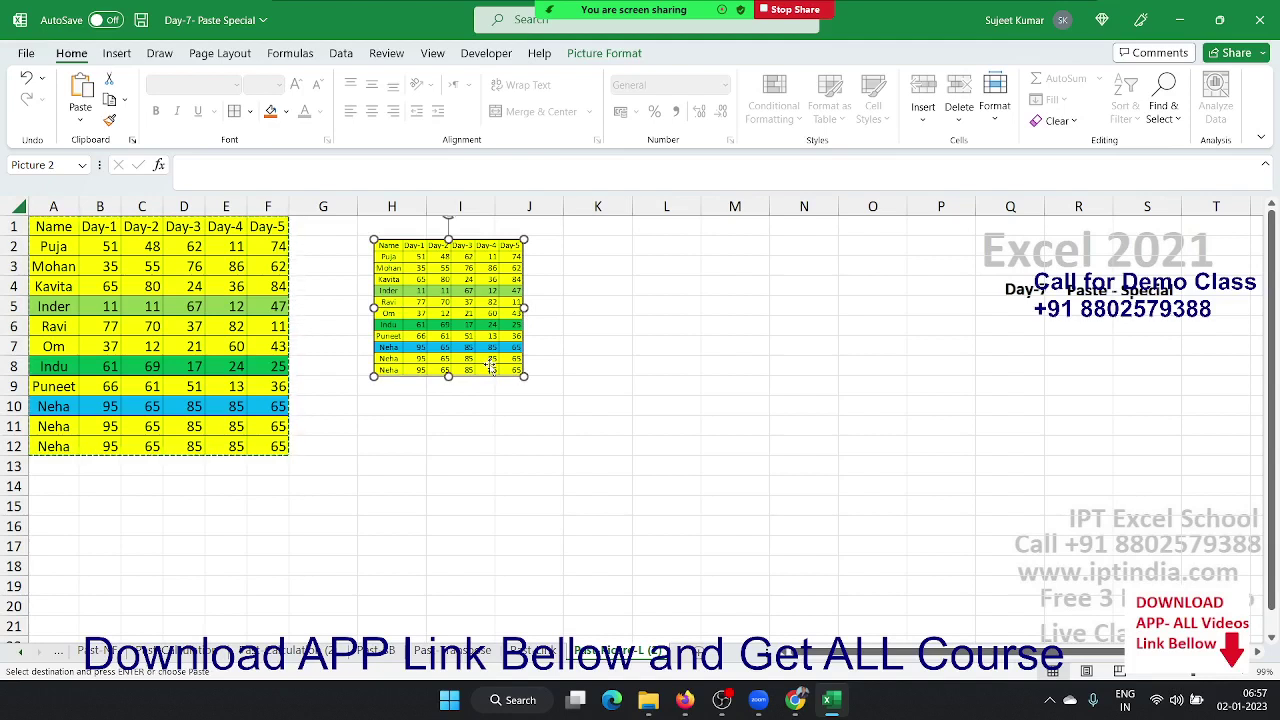
pyautogui.click(622, 332)
pyautogui.moveTo(280, 446); pyautogui.dragTo(50, 226)
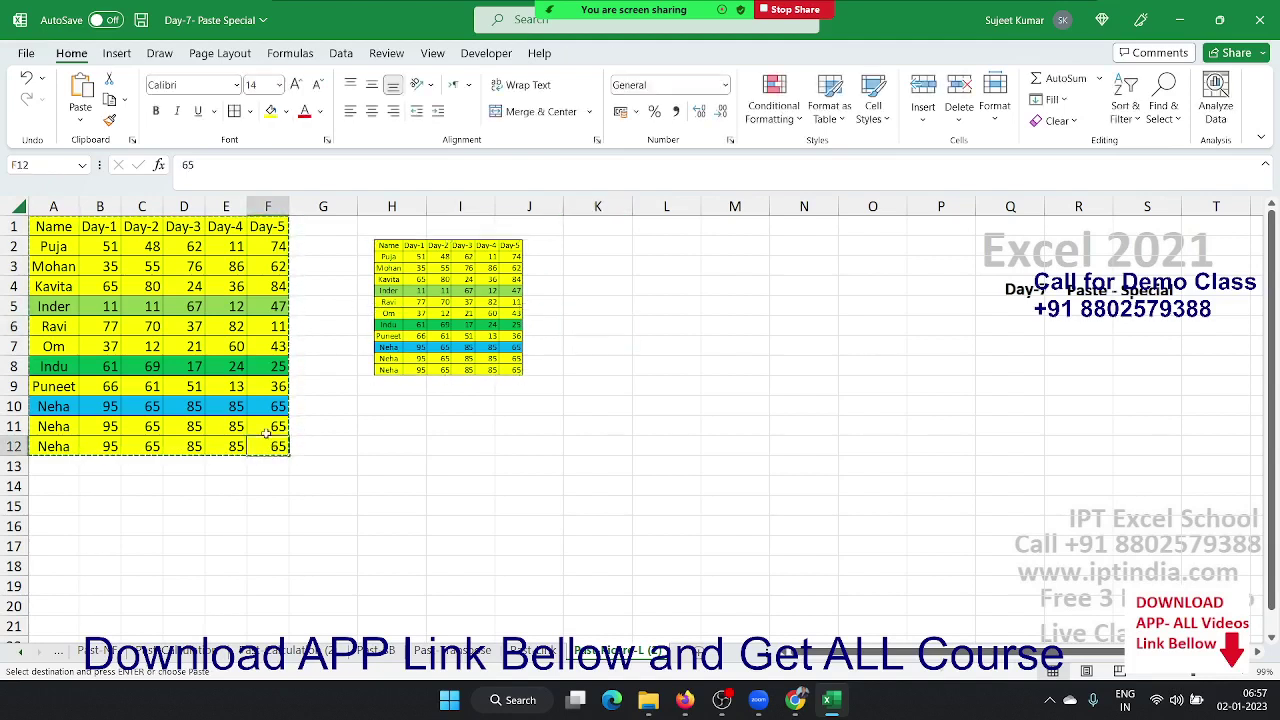
# - Paste a linked picture of the table at L1 and resize it to 6.39 × 6.98 cm, about K1:N11
pyautogui.click(656, 229)
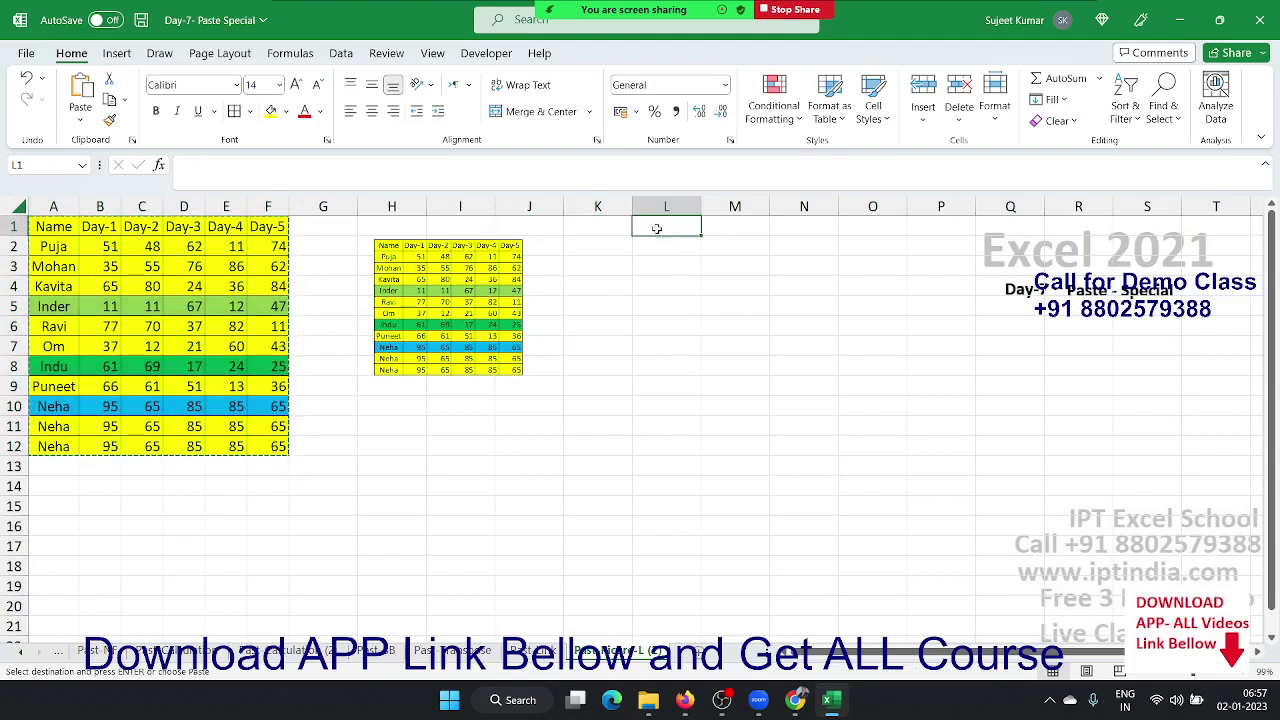
pyautogui.click(80, 119)
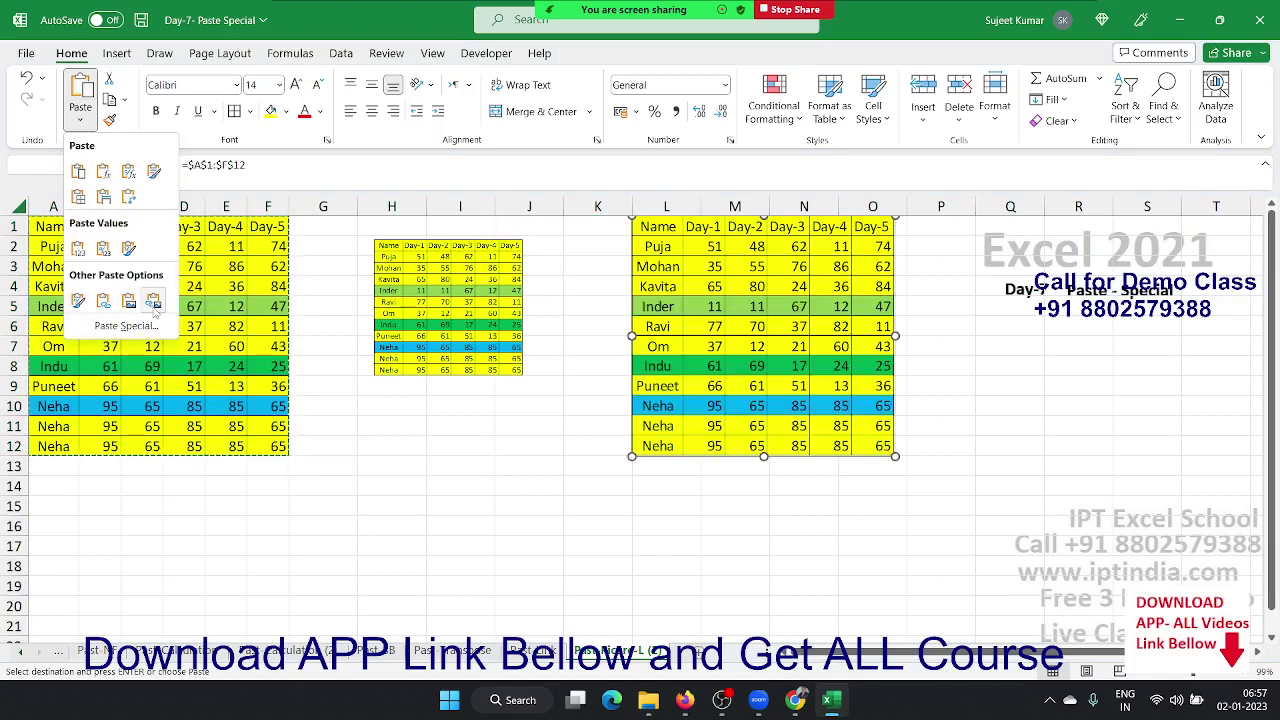
pyautogui.click(153, 302)
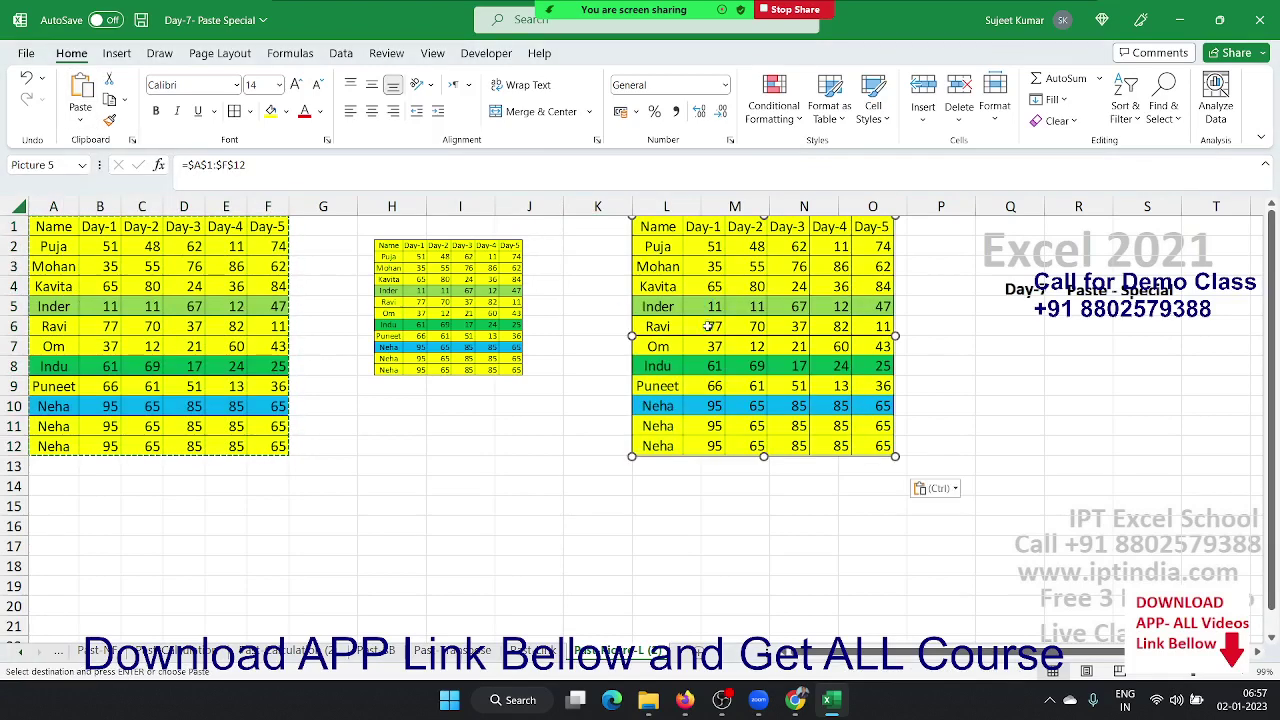
pyautogui.moveTo(708, 311); pyautogui.dragTo(693, 338)
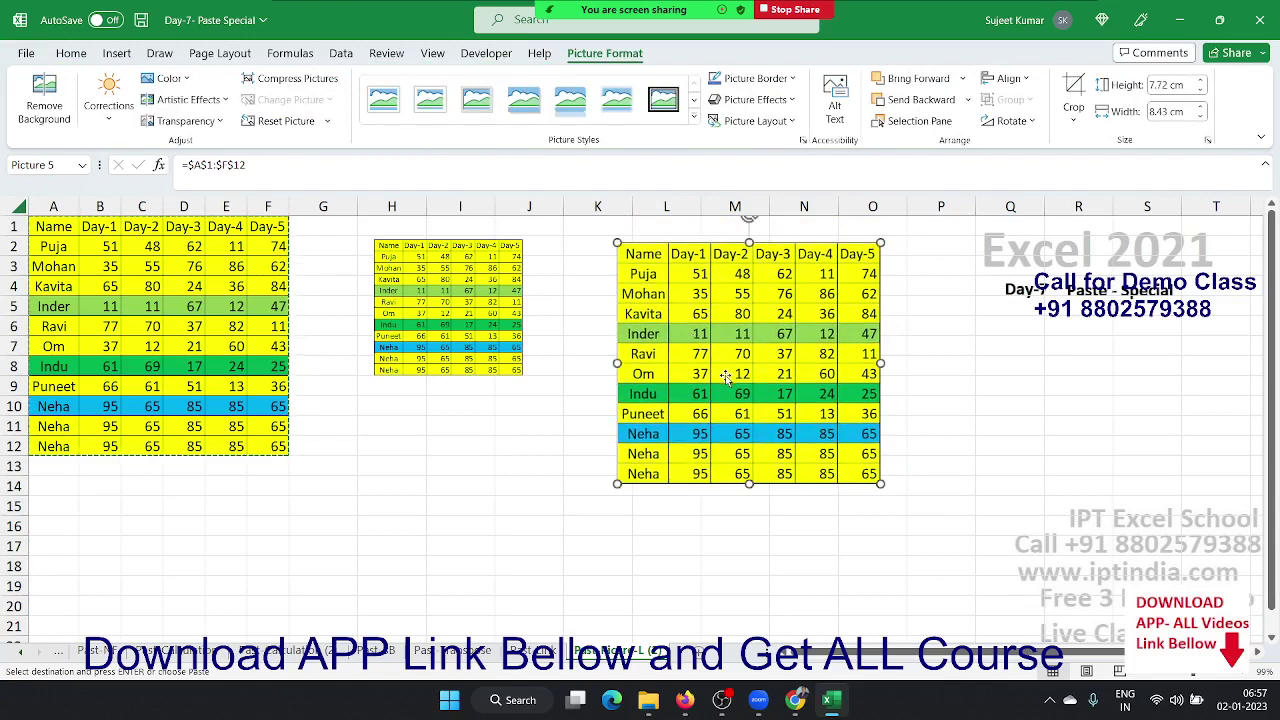
pyautogui.moveTo(881, 486); pyautogui.dragTo(835, 444)
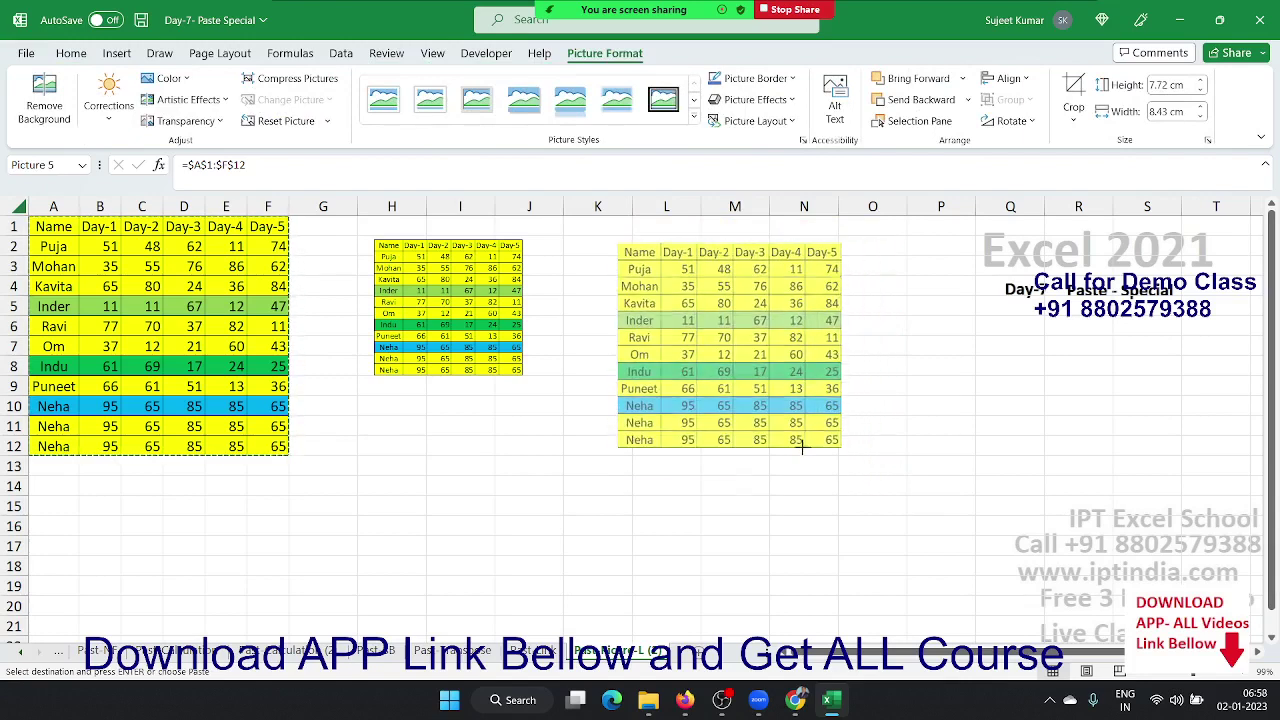
pyautogui.moveTo(730, 340); pyautogui.dragTo(713, 338)
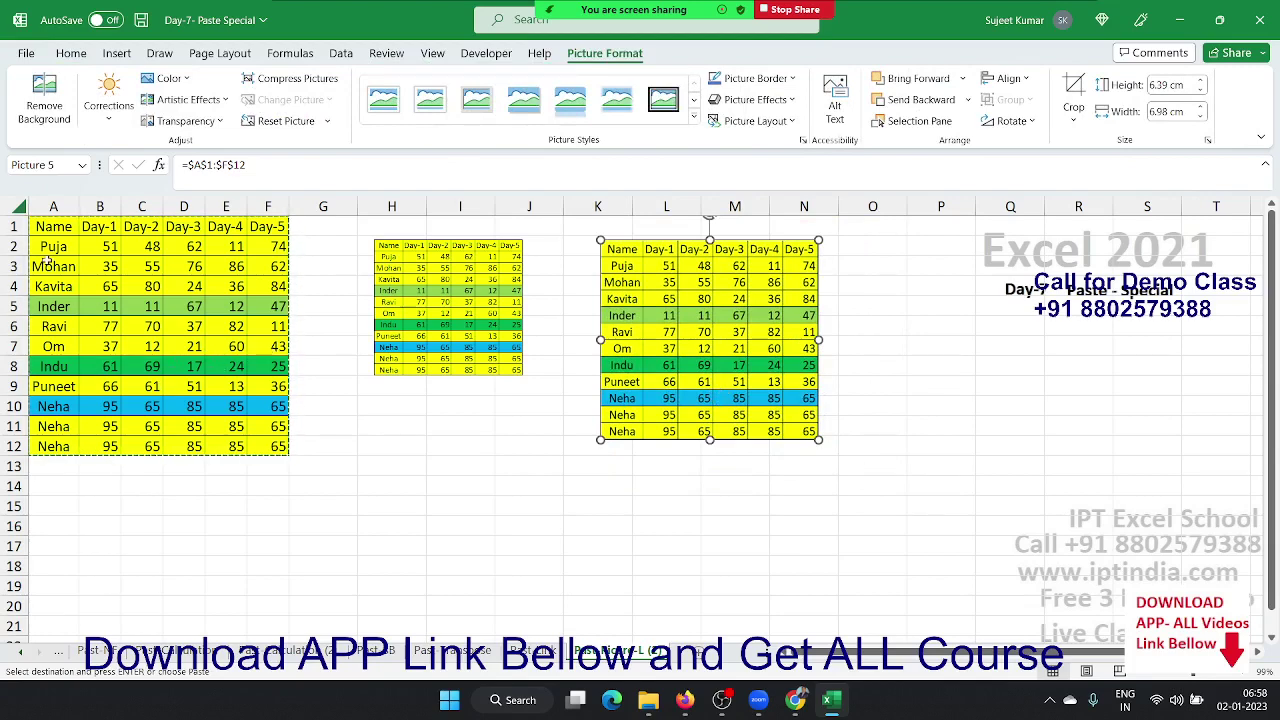
pyautogui.moveTo(45, 250); pyautogui.dragTo(261, 441)
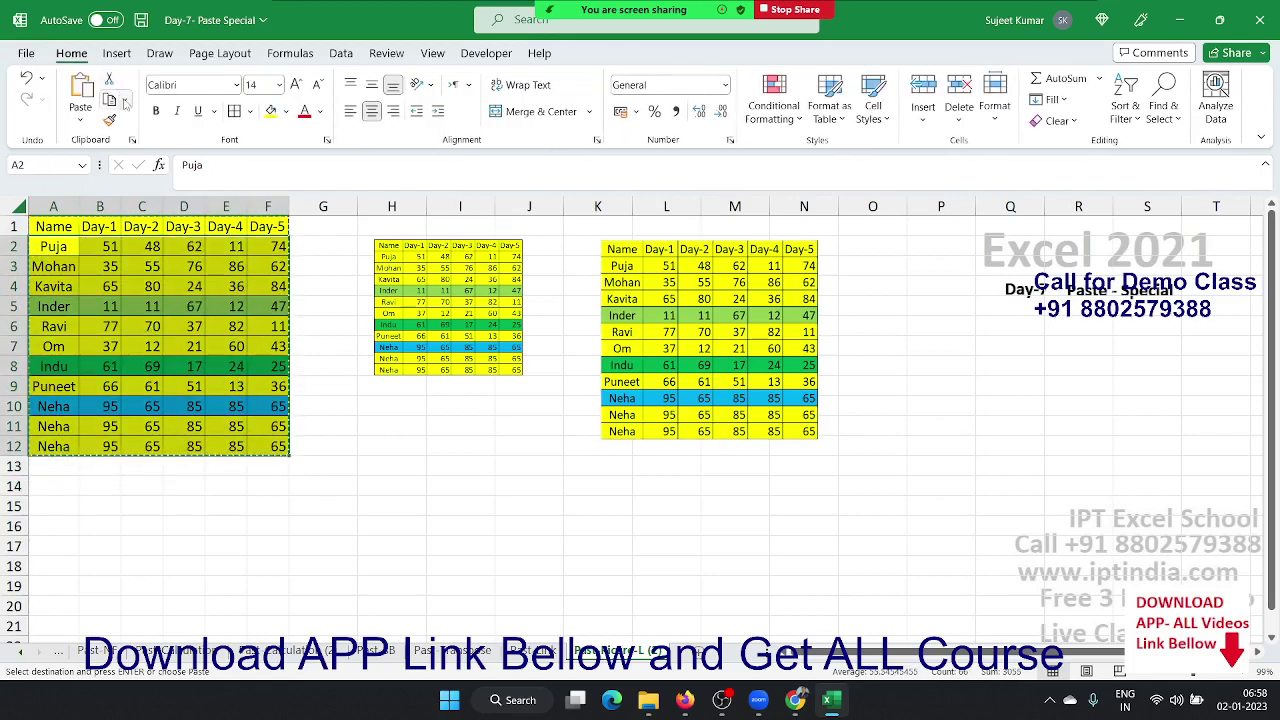
# - Fill score rows 2–12 with yellow and change B2 to 510
pyautogui.click(271, 113)
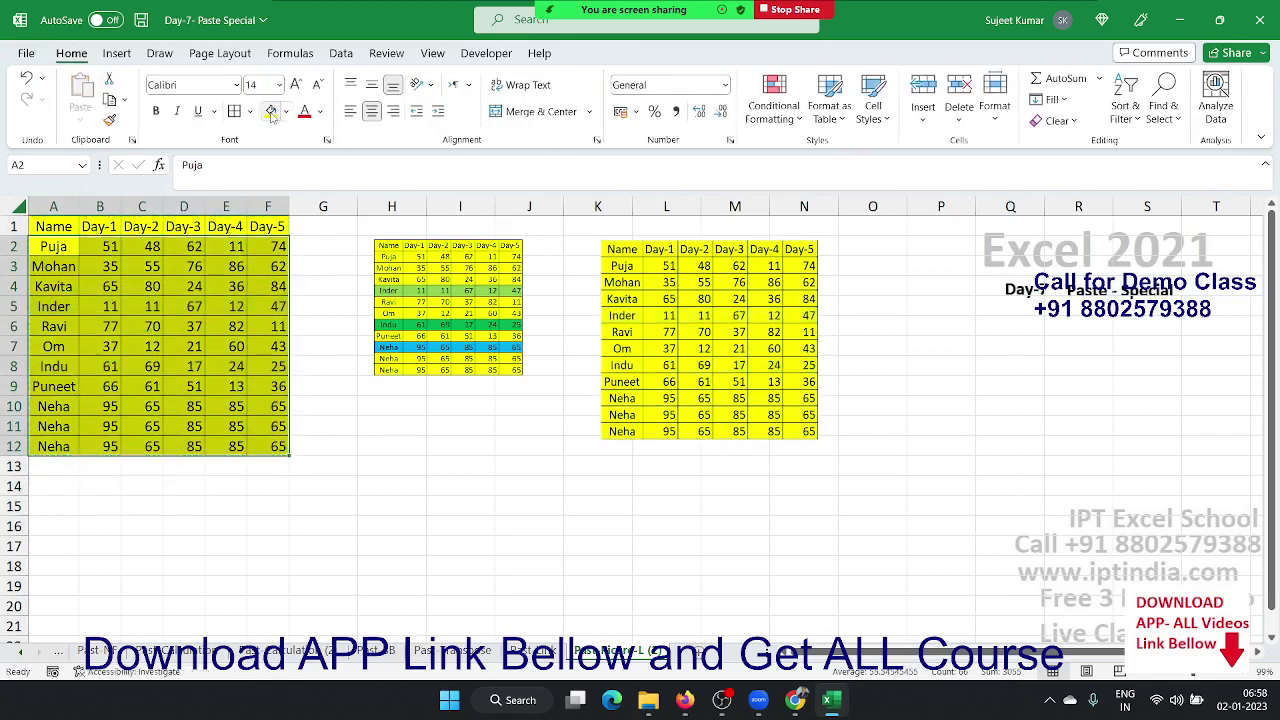
pyautogui.click(152, 310)
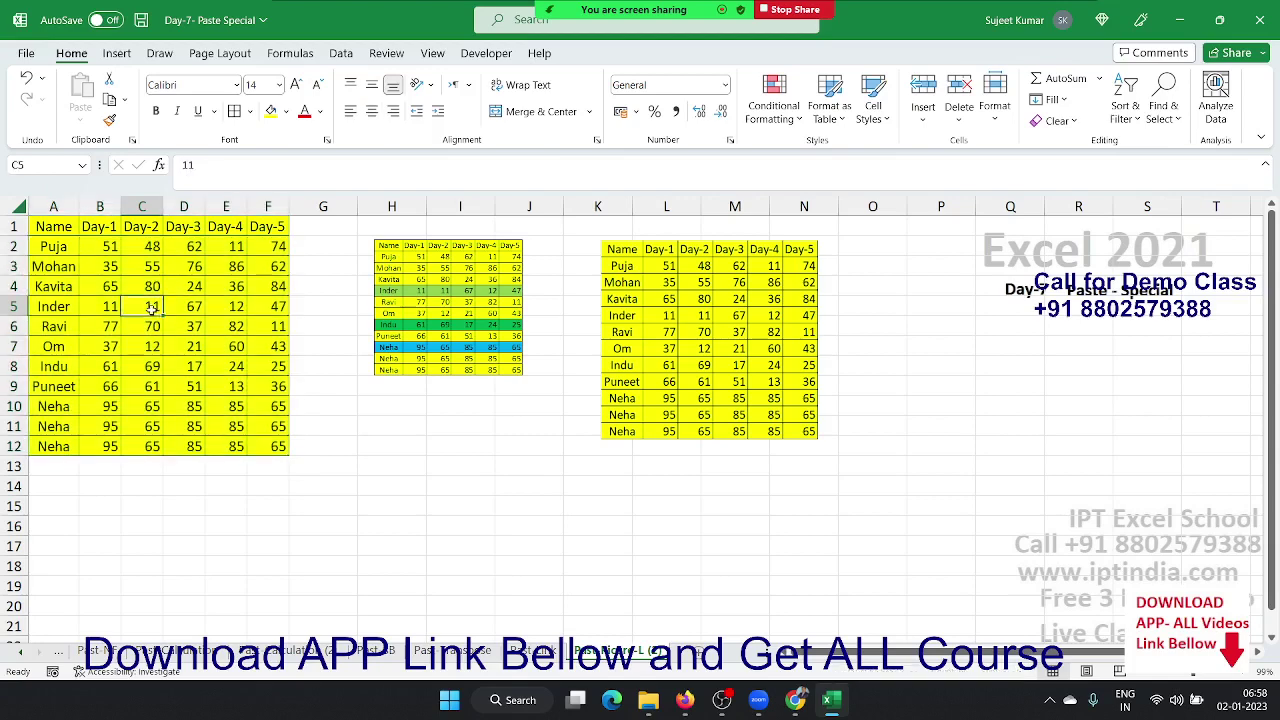
pyautogui.click(106, 246)
pyautogui.write('510')
pyautogui.press('Return')
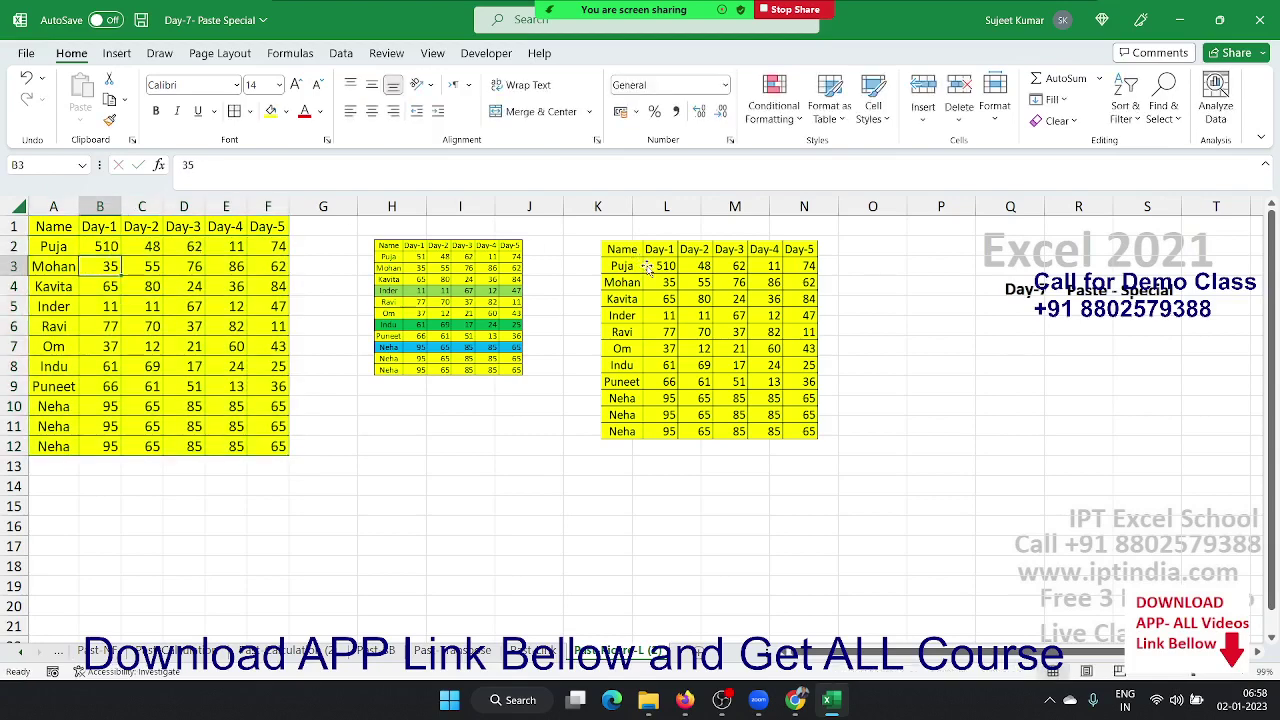
# - Copy row 12's entries down into row 13 of the table with Ctrl+D
pyautogui.click(60, 444)
pyautogui.moveTo(60, 444); pyautogui.dragTo(229, 457)
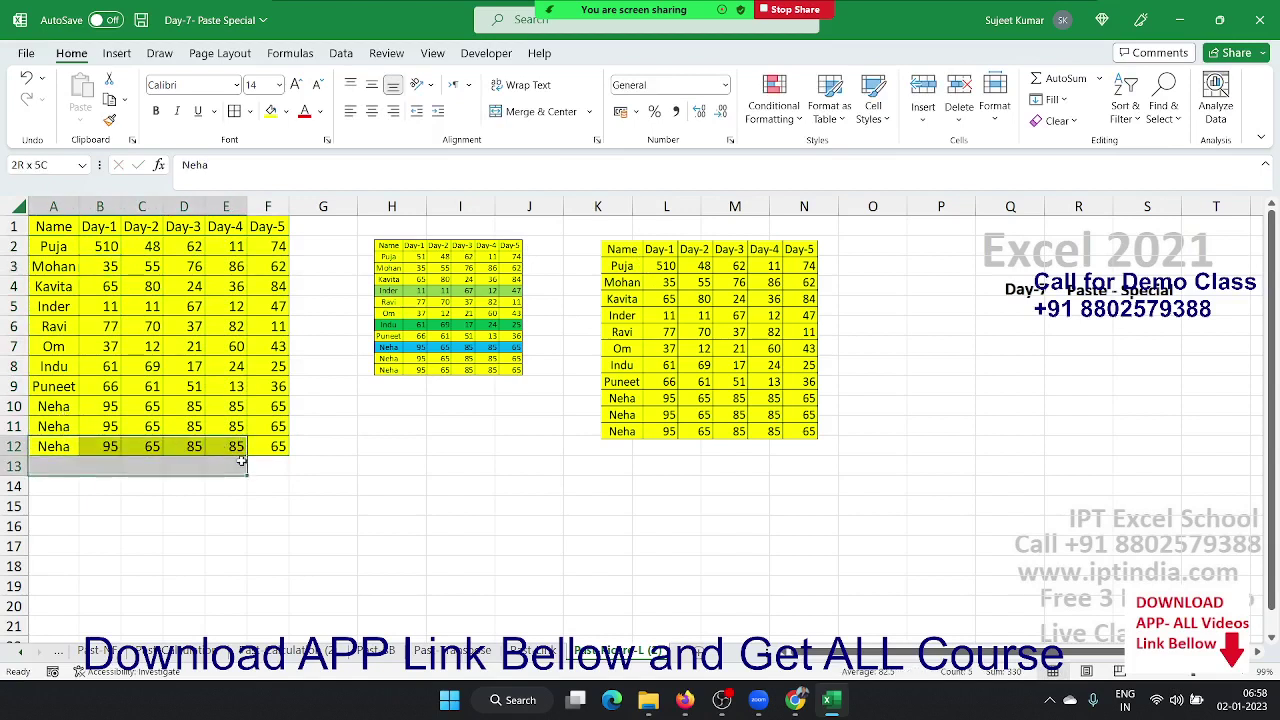
pyautogui.moveTo(229, 457); pyautogui.dragTo(255, 463)
pyautogui.hotkey('ctrl', 'd')
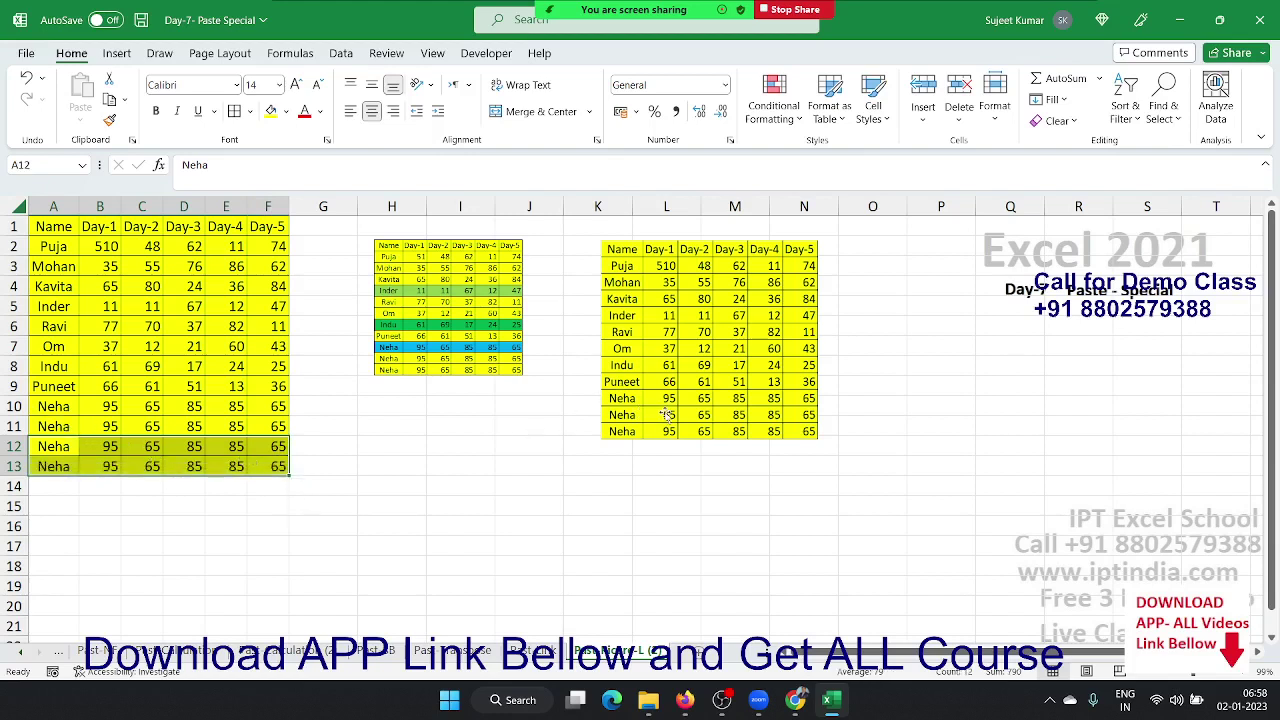
pyautogui.click(700, 512)
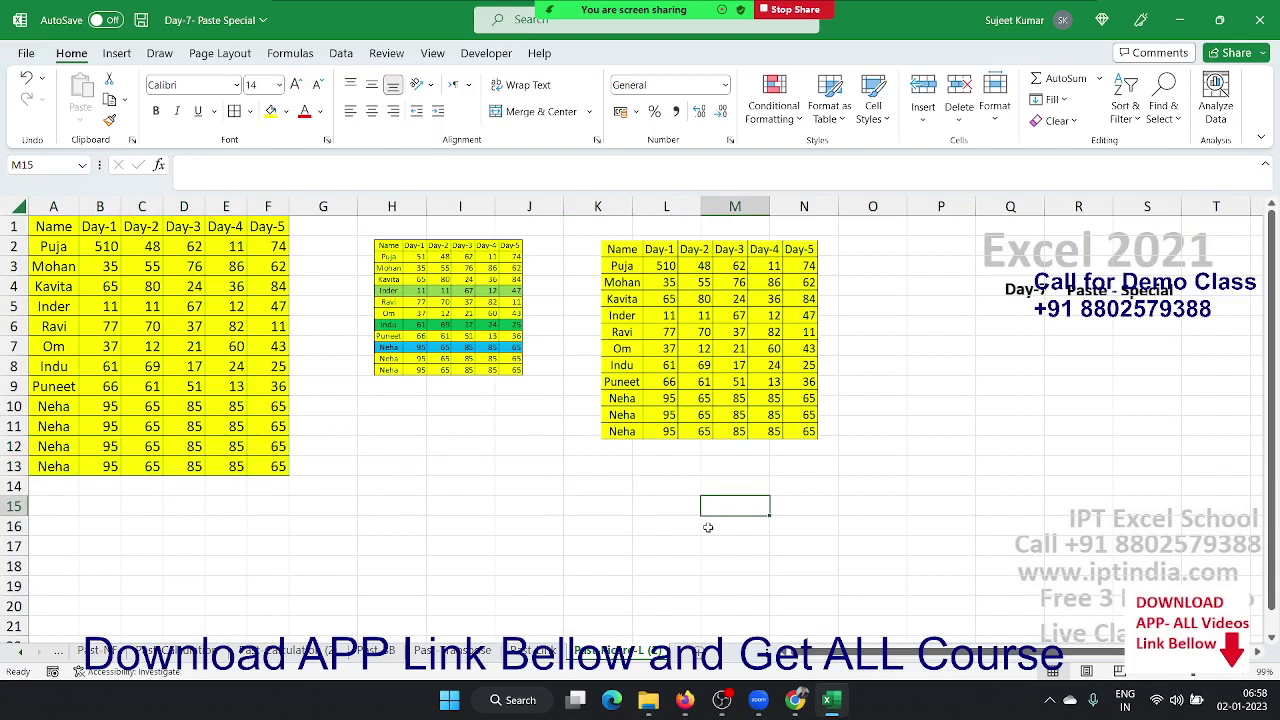
pyautogui.click(772, 434)
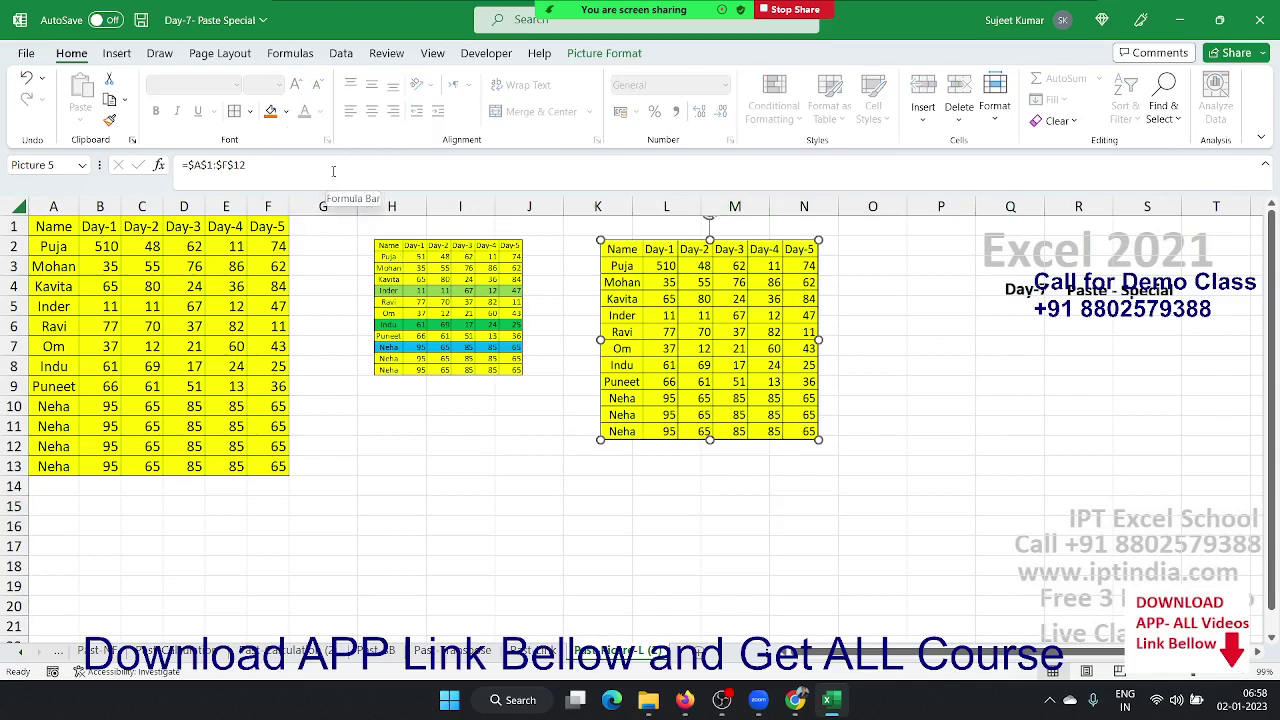
# - Change the linked picture's source reference to =$A$1:$F$13
pyautogui.moveTo(323, 197); pyautogui.dragTo(323, 182)
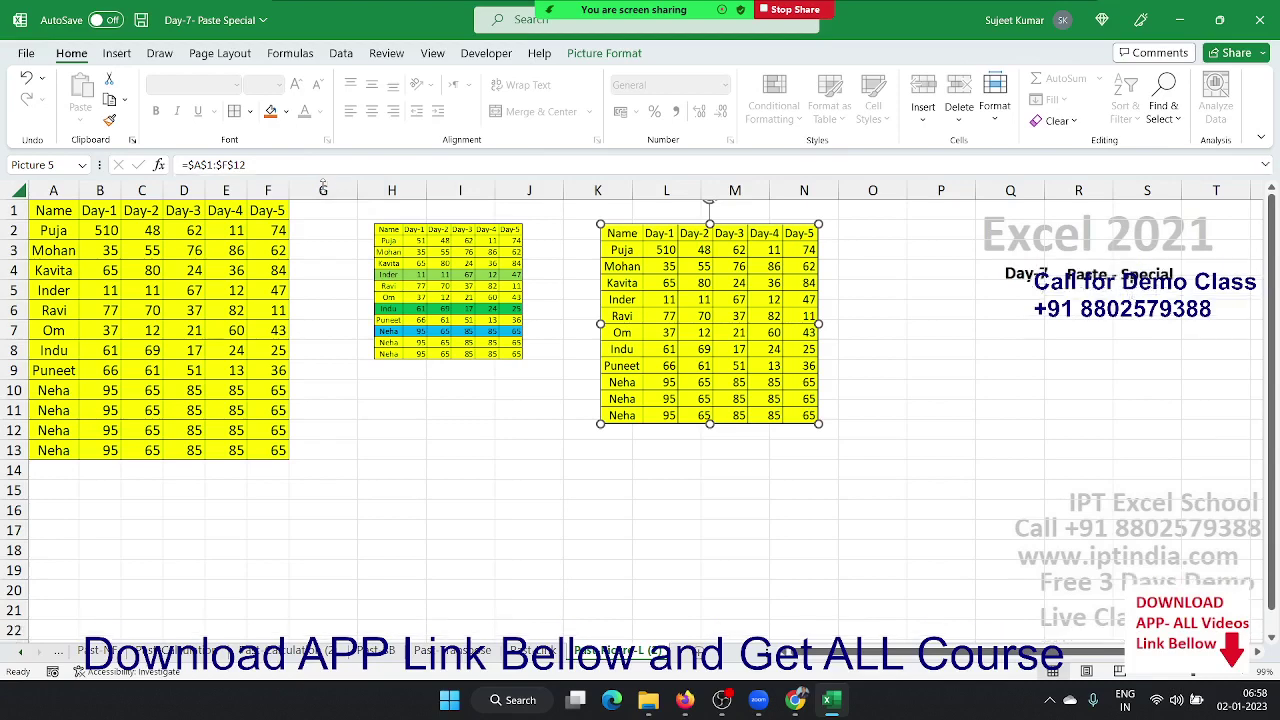
pyautogui.click(299, 174)
pyautogui.press('BackSpace')
pyautogui.write('3')
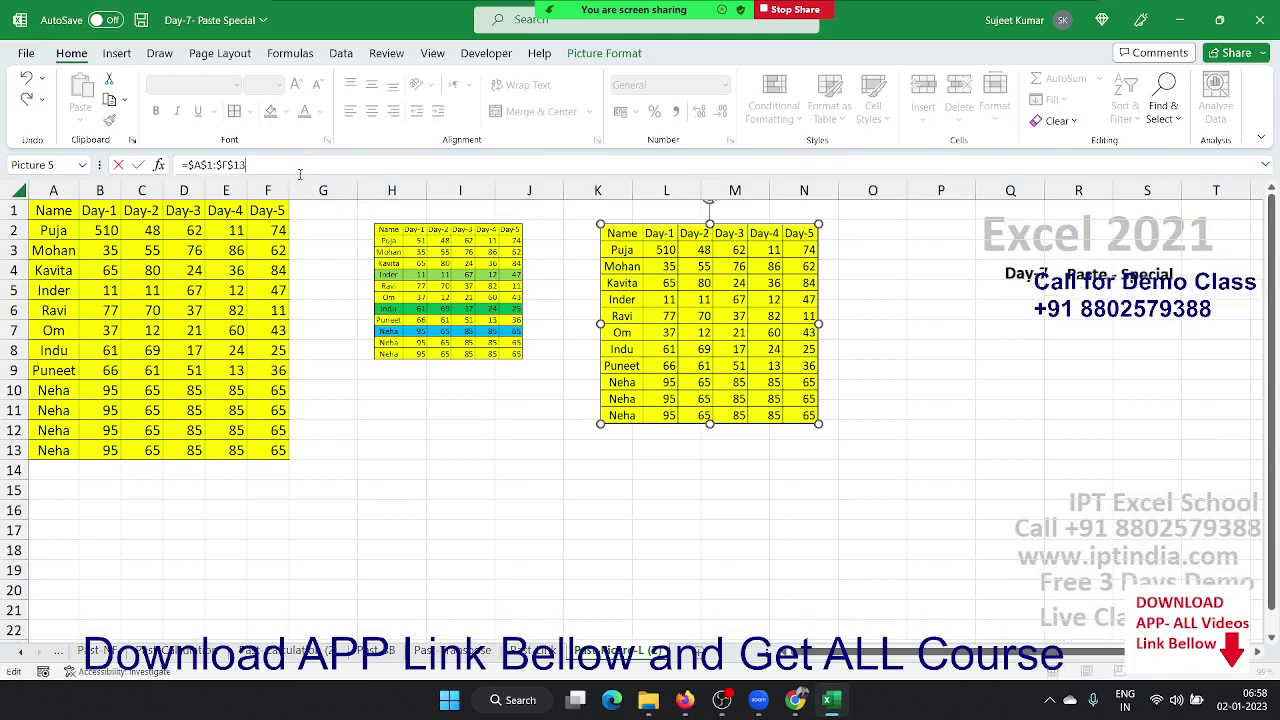
pyautogui.press('Return')
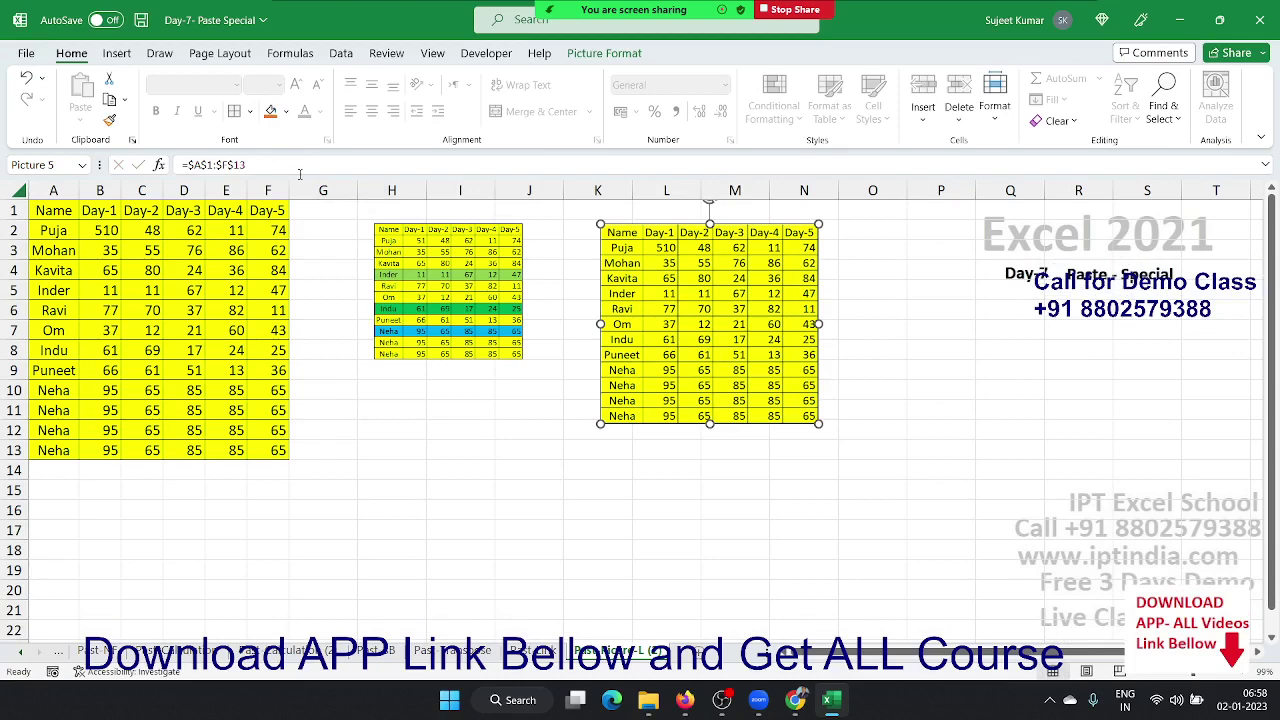
# - Enter the row 13 scores 60, 70, 5, 36 and 15 across B13:F13
pyautogui.click(108, 452)
pyautogui.write('60')
pyautogui.press('Return')
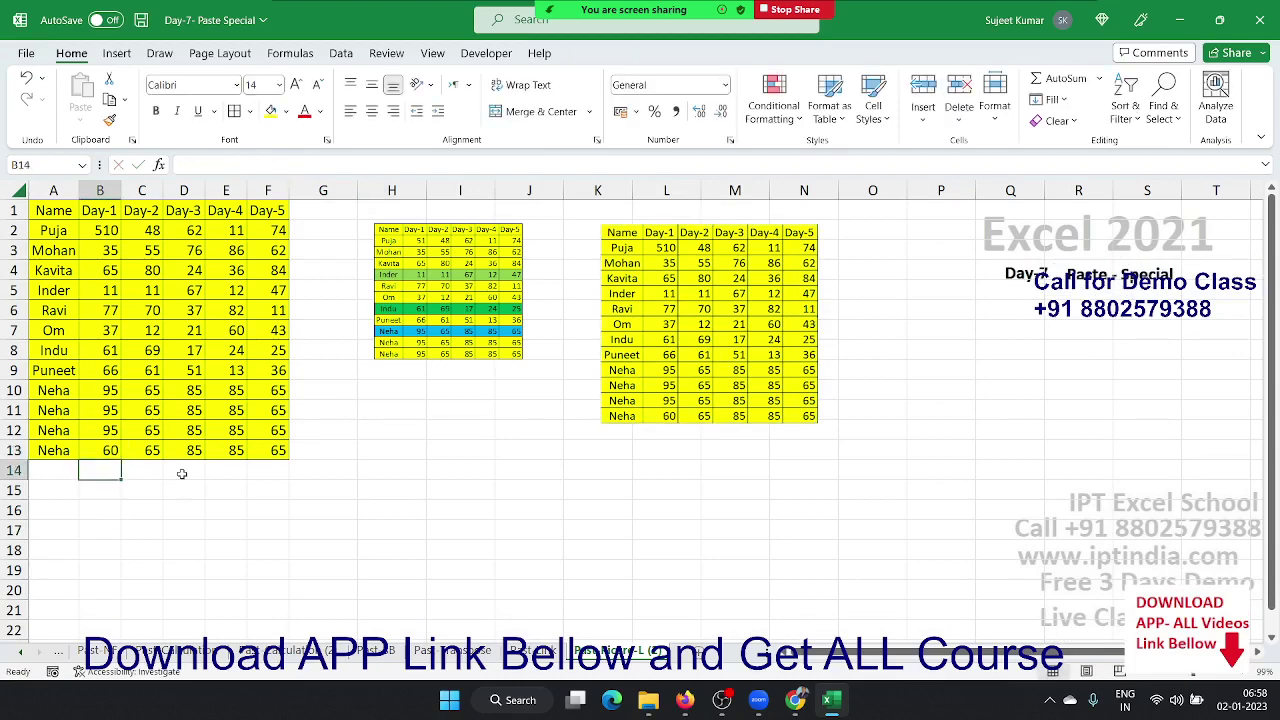
pyautogui.press('Up')
pyautogui.press('Right')
pyautogui.write('70')
pyautogui.press('Right')
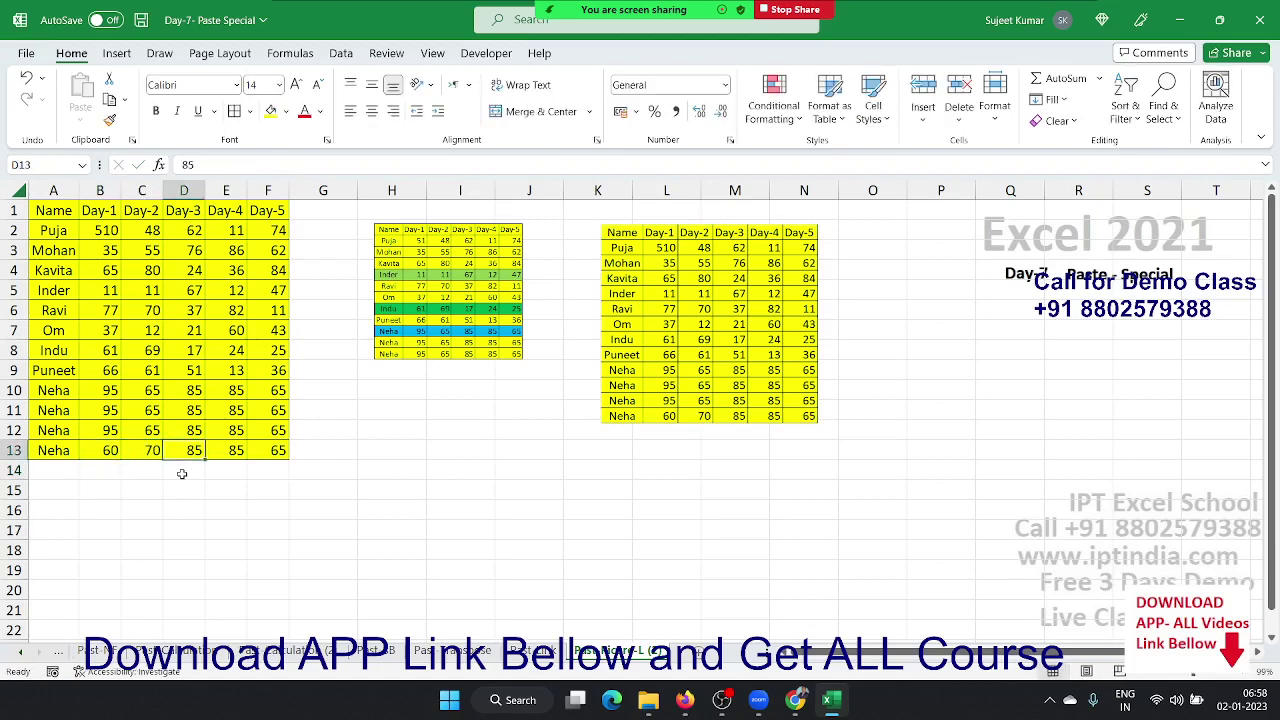
pyautogui.write('5')
pyautogui.press('Right')
pyautogui.write('36')
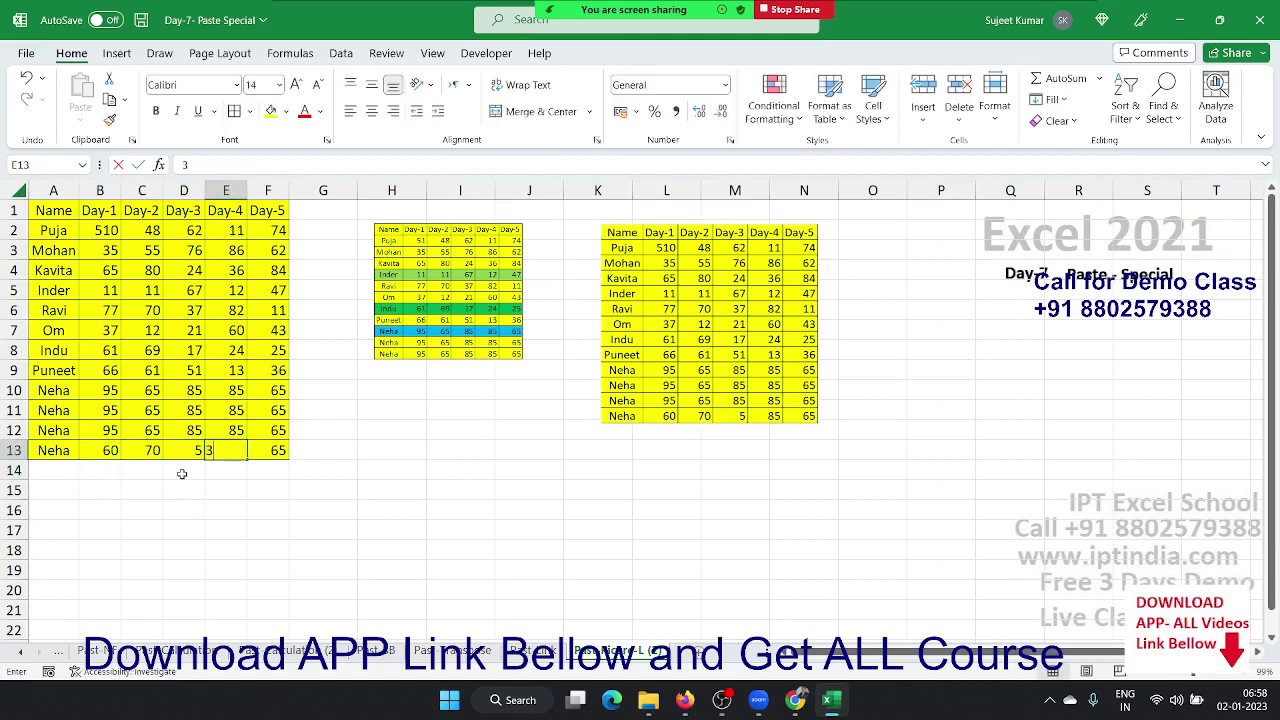
pyautogui.press('Right')
pyautogui.write('15')
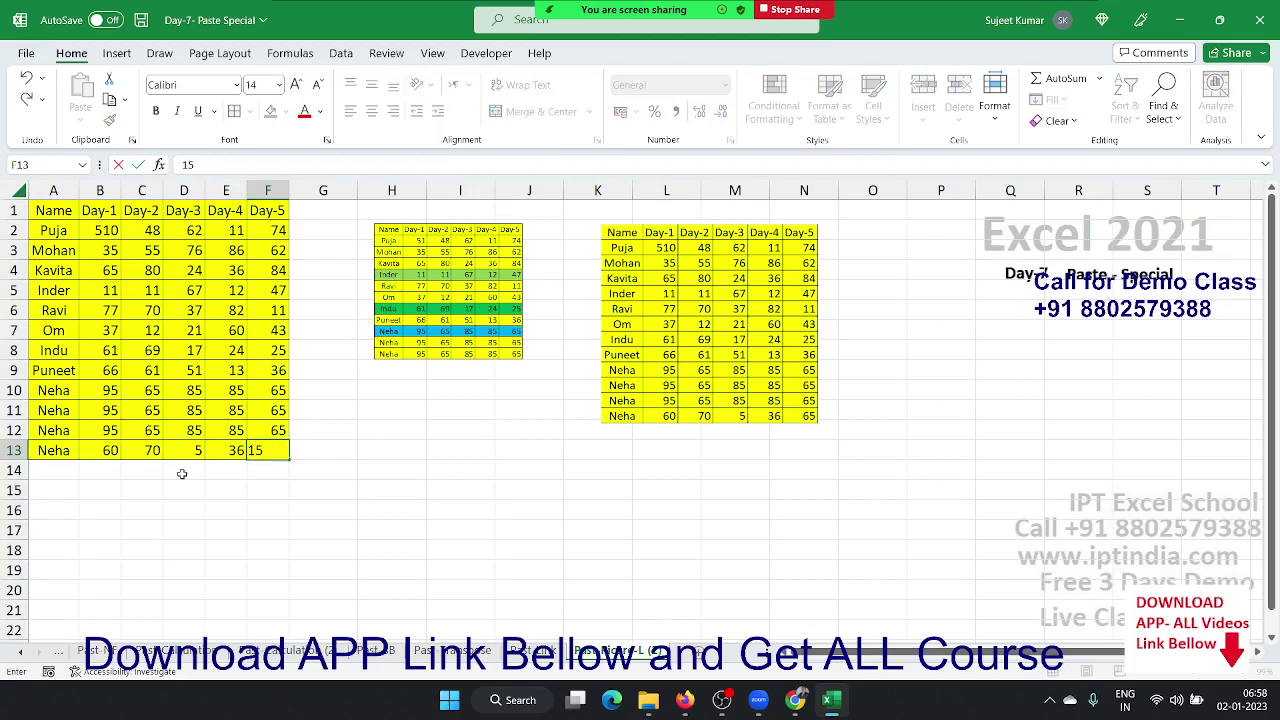
pyautogui.press('Return')
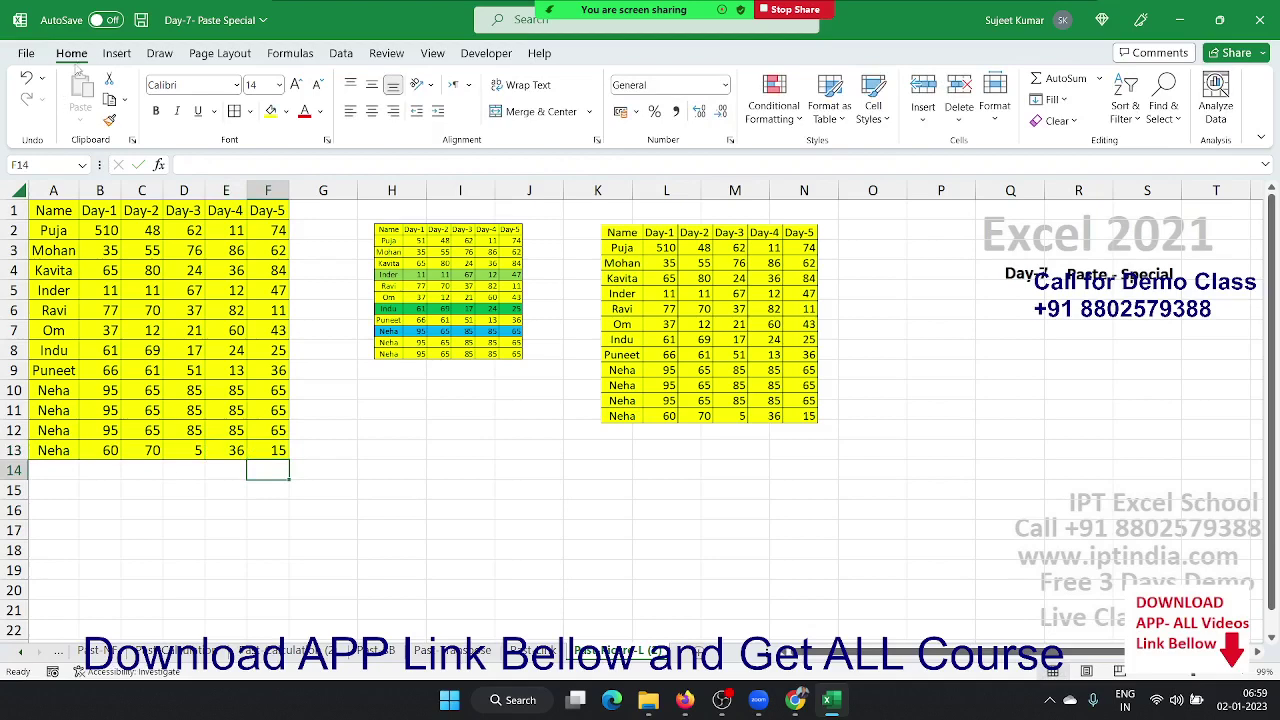
# - View the workbook's Info page, then close Excel and save changes at the prompt
pyautogui.click(26, 55)
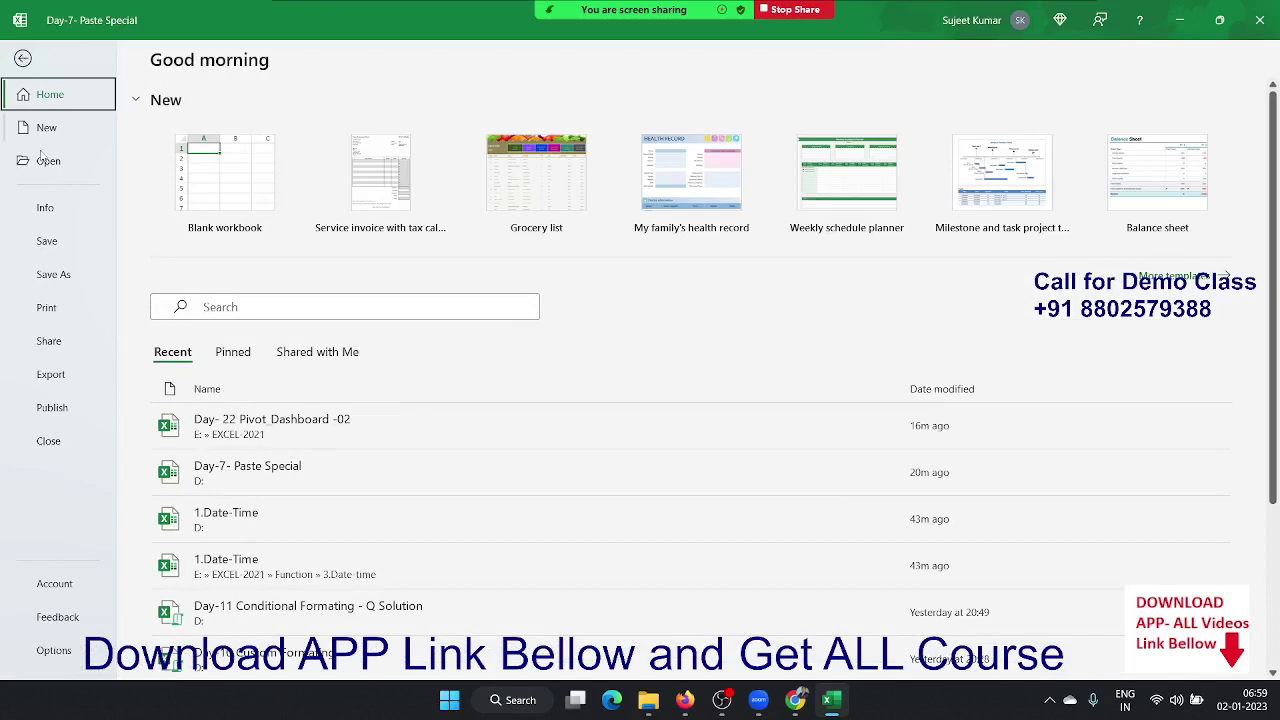
pyautogui.click(53, 218)
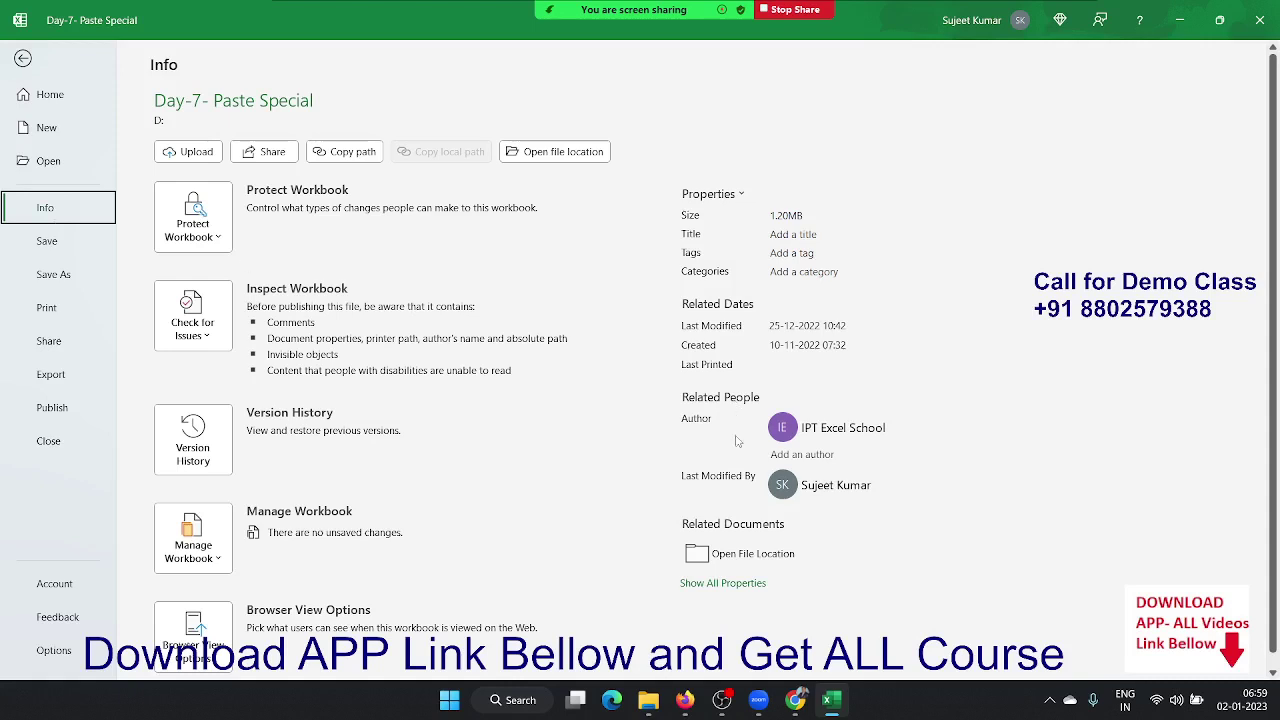
pyautogui.click(727, 554)
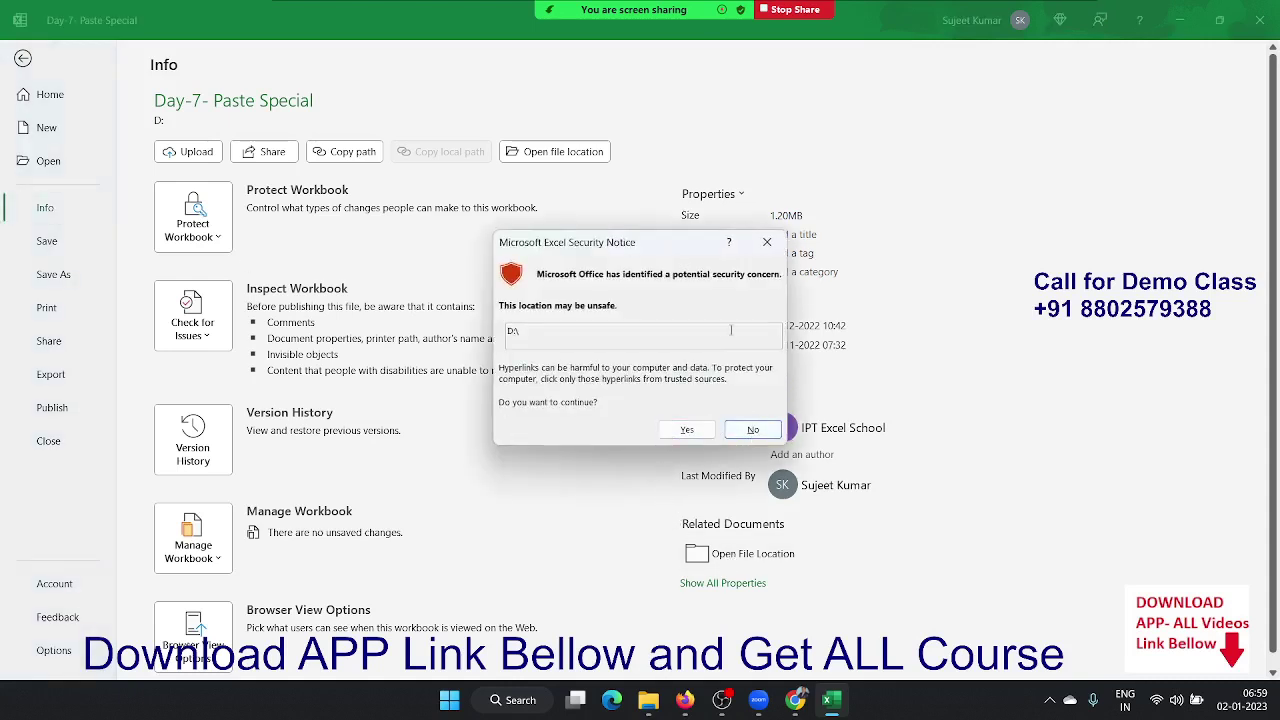
pyautogui.click(767, 242)
pyautogui.click(1270, 24)
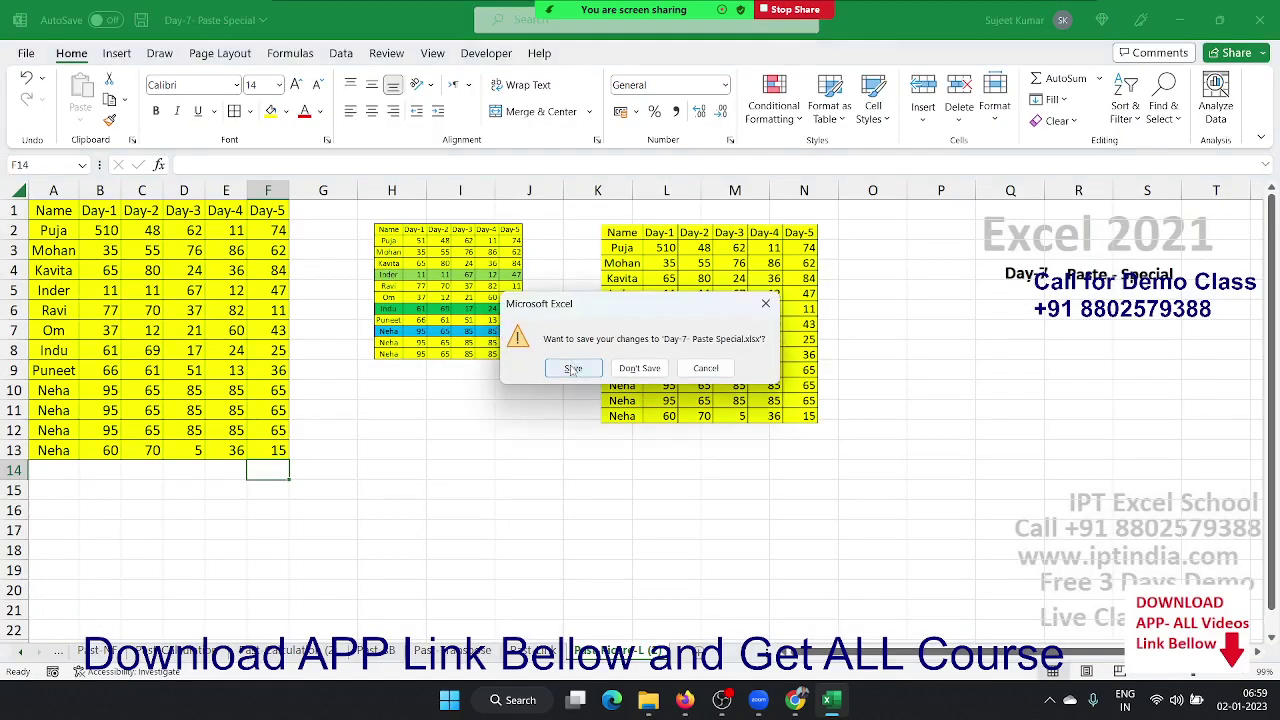
pyautogui.click(573, 369)
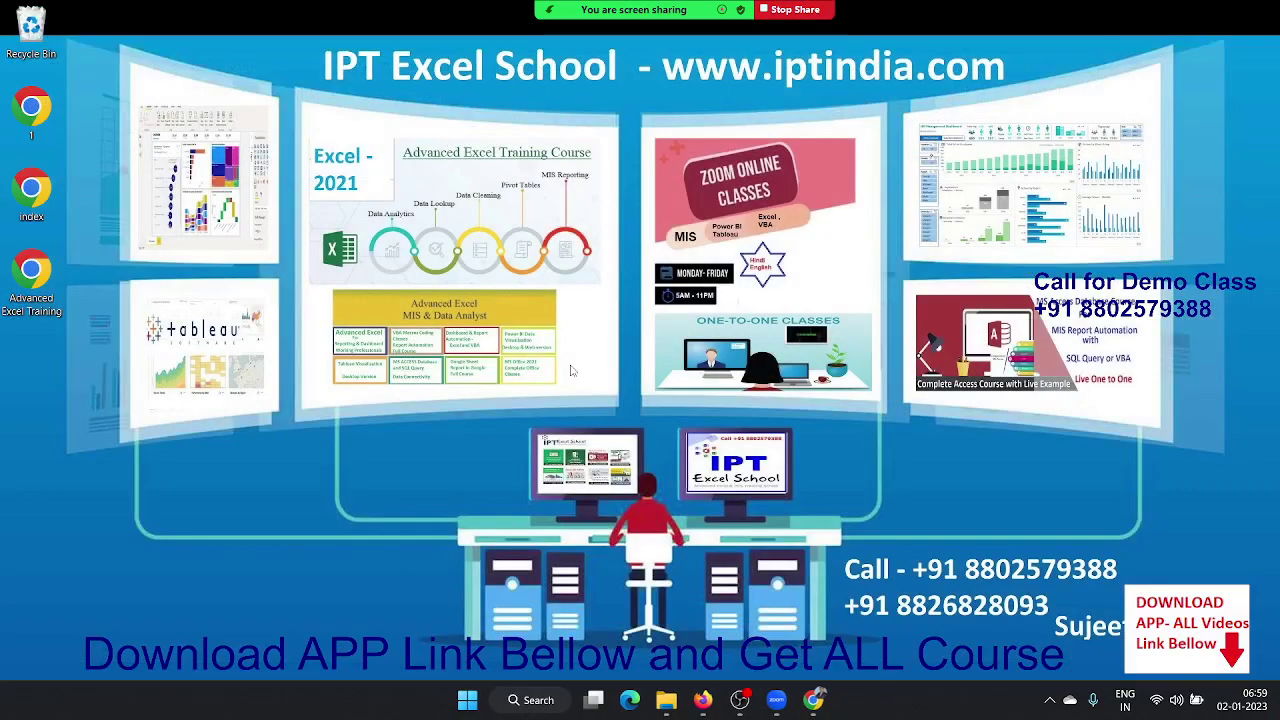